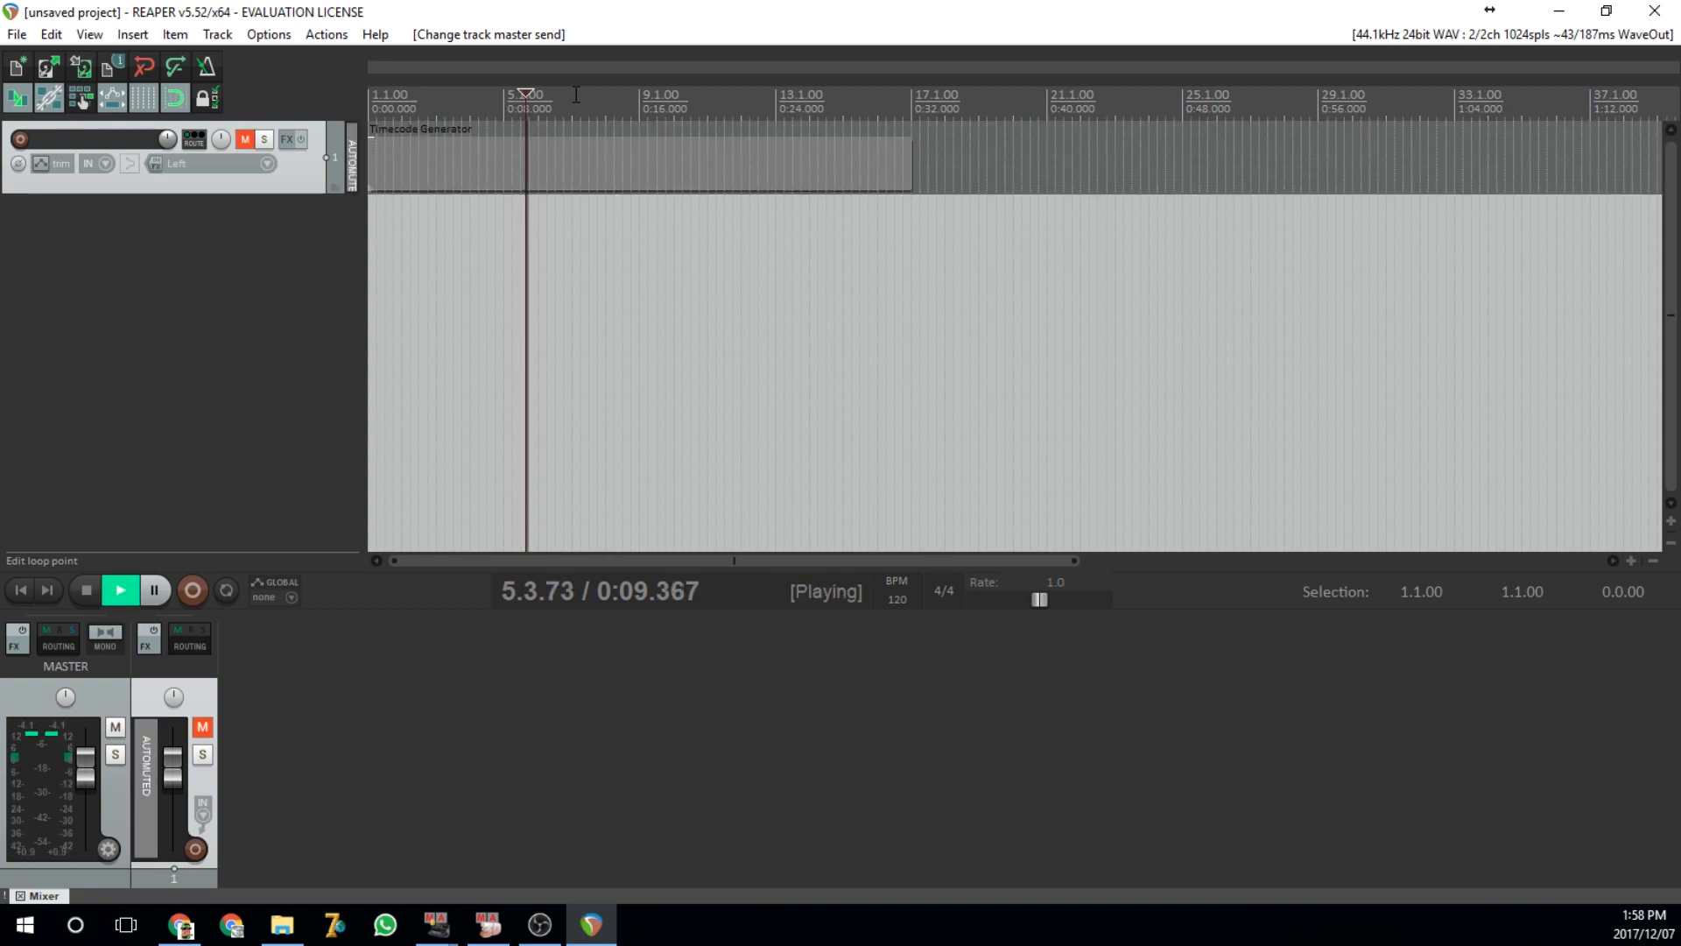
- Play the Timecode Generator item on the unmuted track briefly, and stop playback
{"action": "key", "text": "space"}
{"action": "key", "text": "space"}
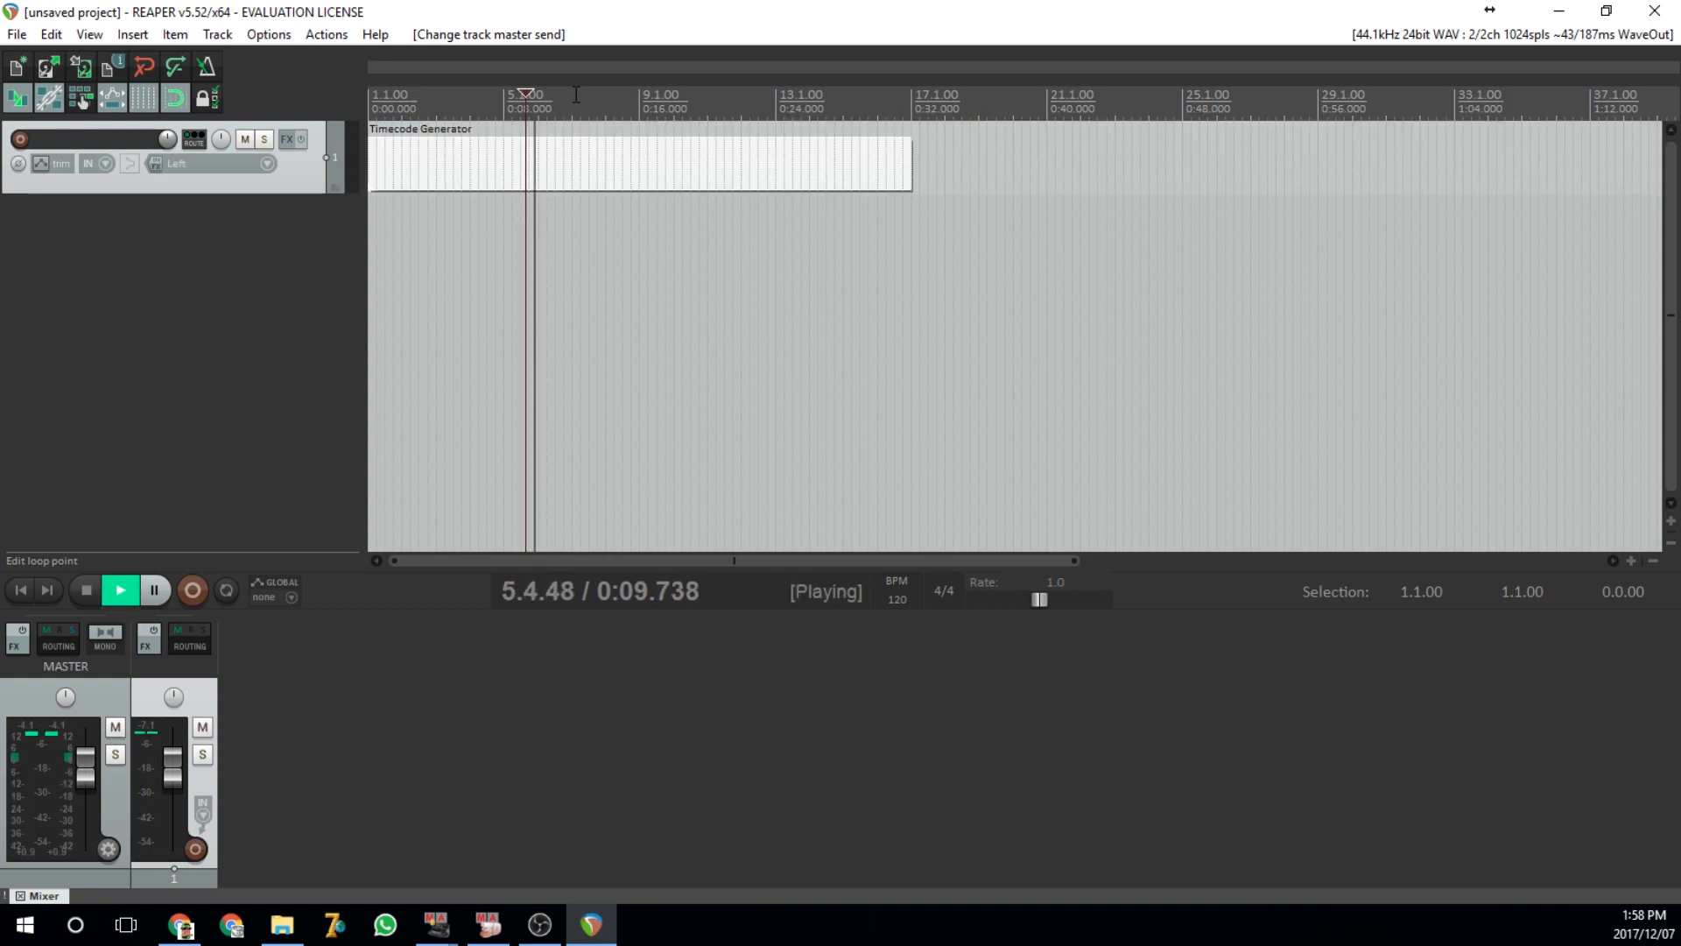
{"action": "key", "text": "space"}
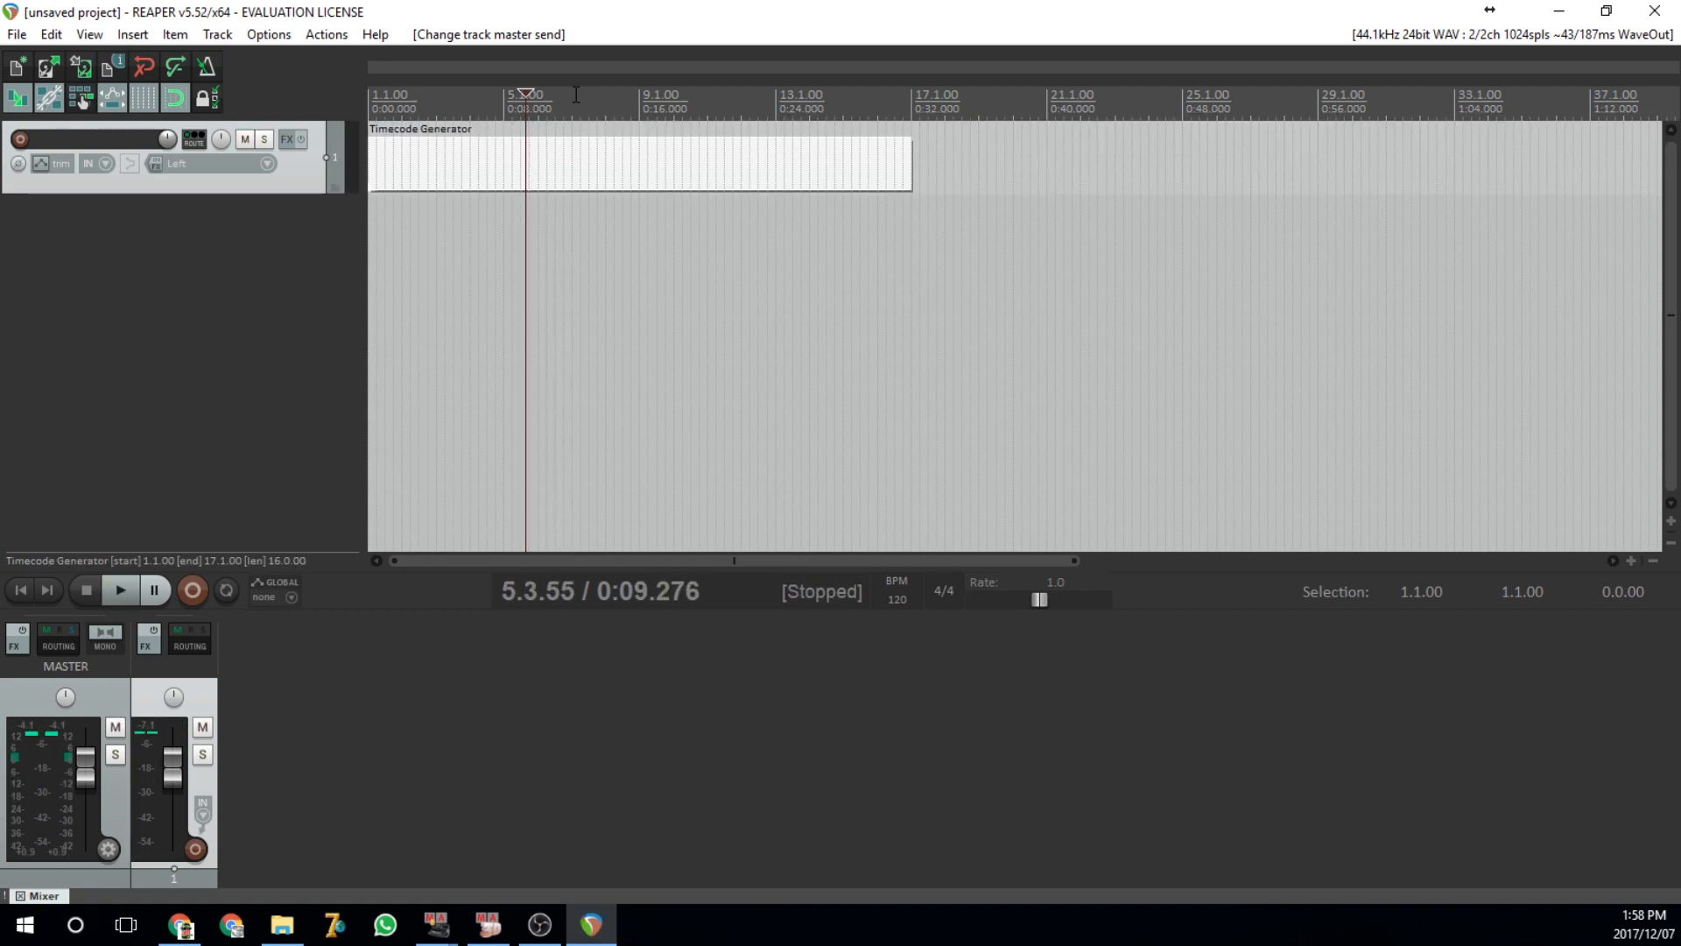
- Route the timecode track to the LoopBe Internal MIDI hardware output and disable its master send
{"action": "left_click", "coordinate": [194, 140]}
{"action": "left_click", "coordinate": [382, 163]}
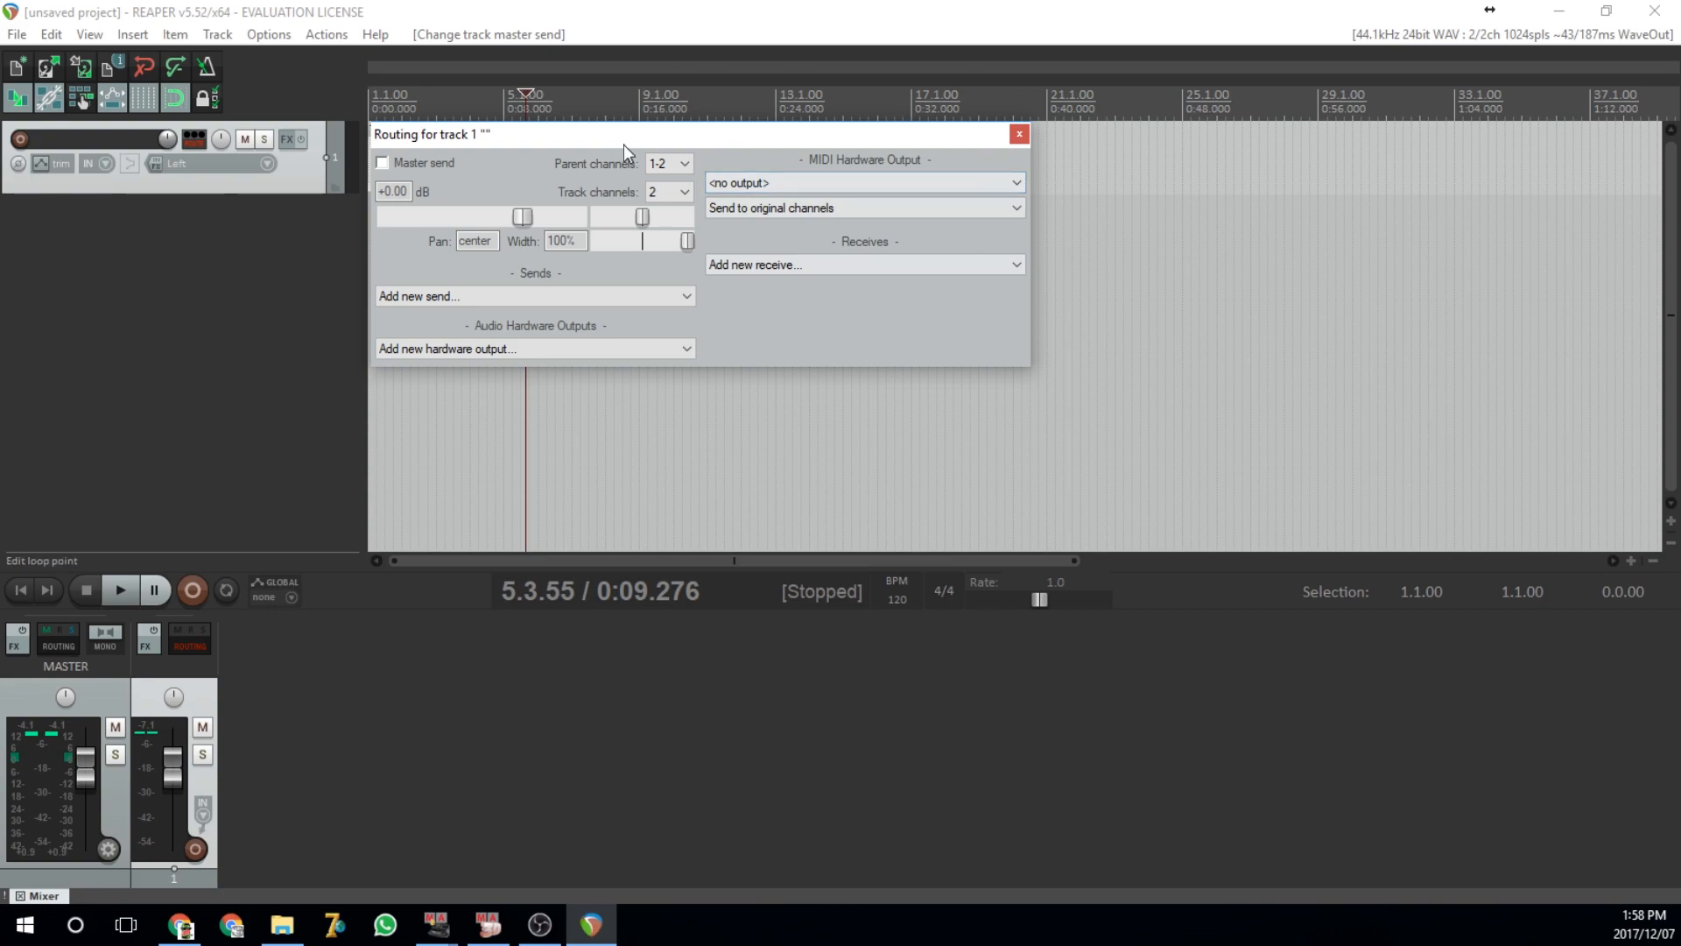
{"action": "left_click", "coordinate": [770, 183]}
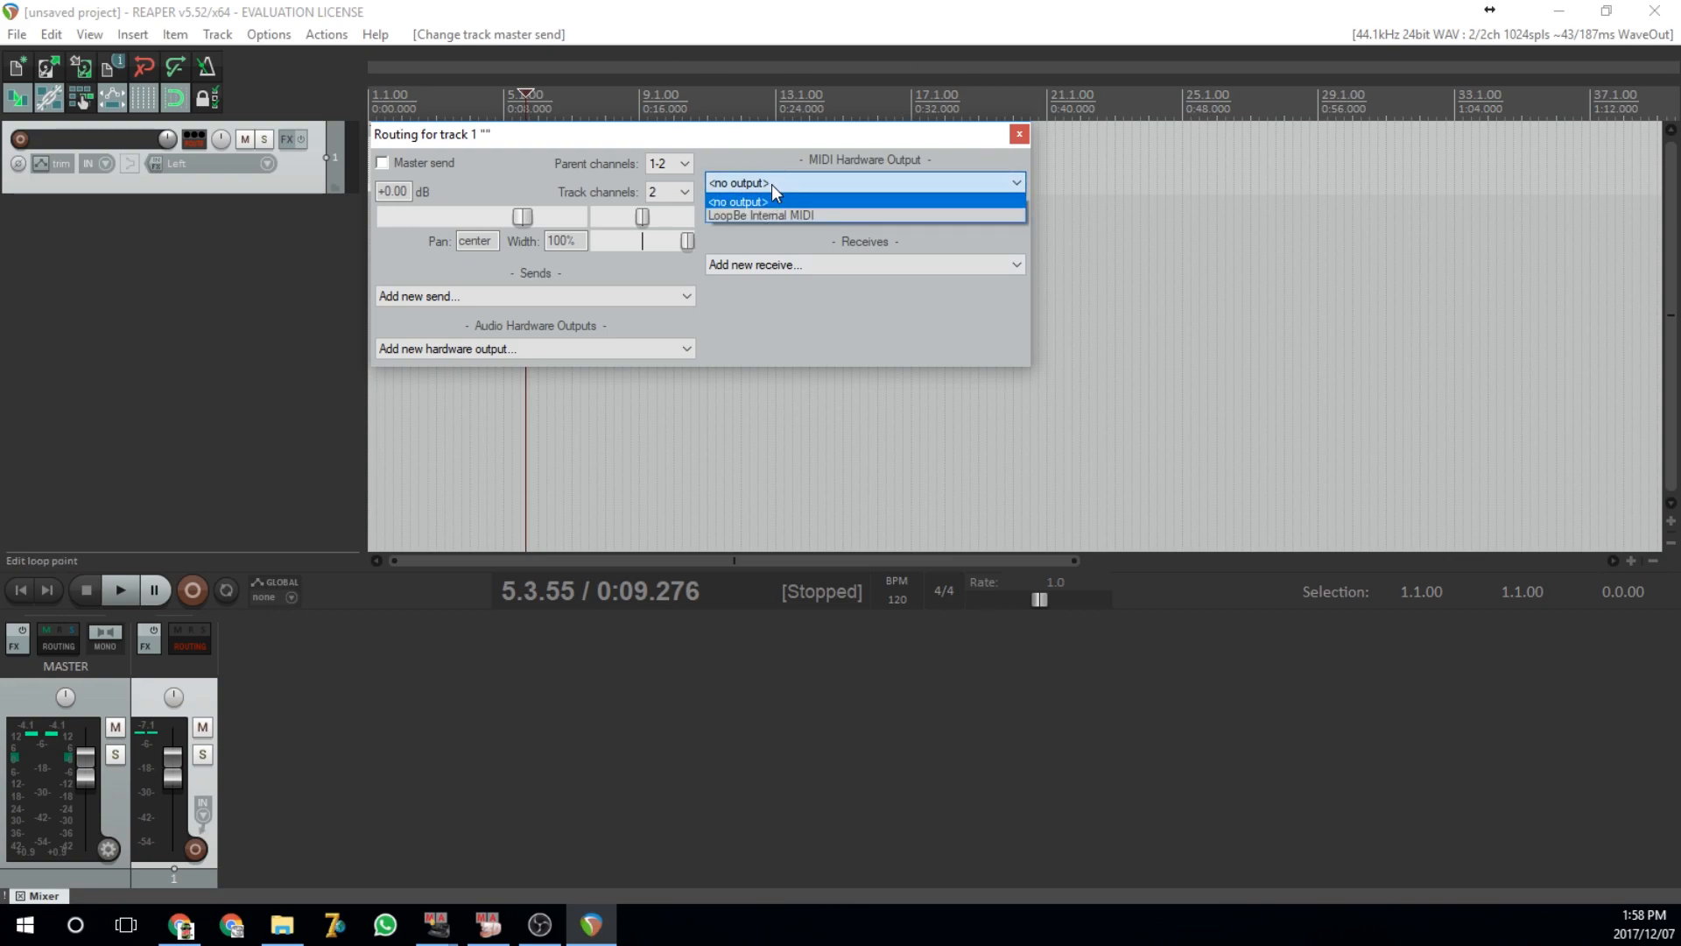
{"action": "left_click", "coordinate": [736, 215]}
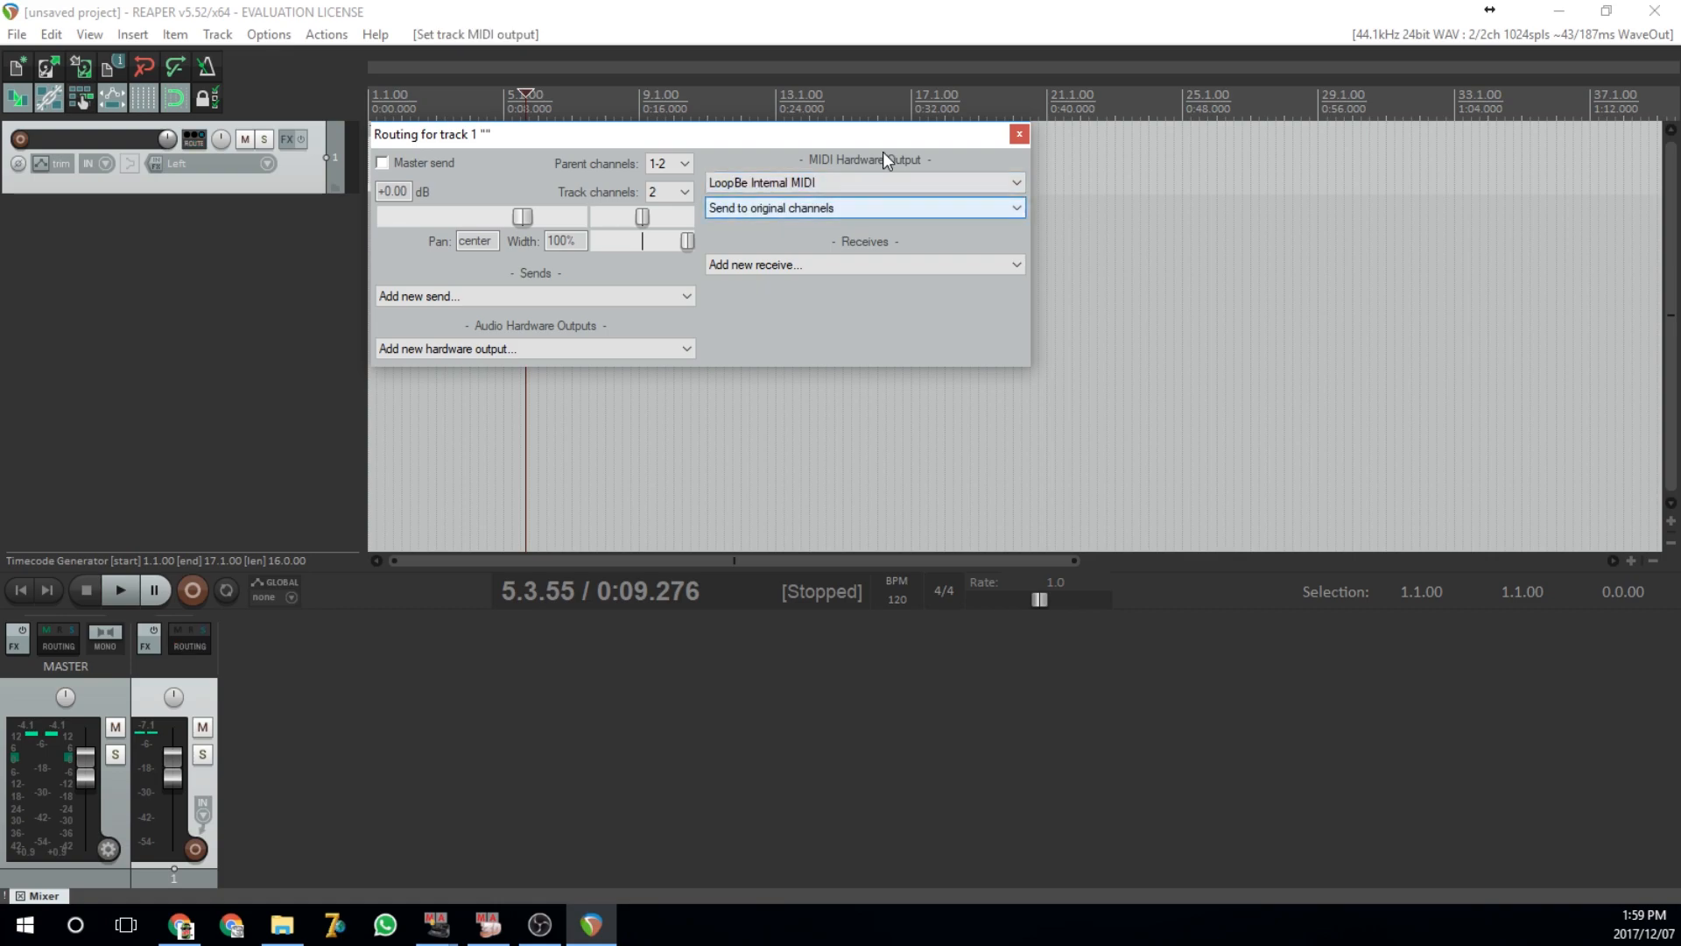
{"action": "left_click", "coordinate": [1020, 134]}
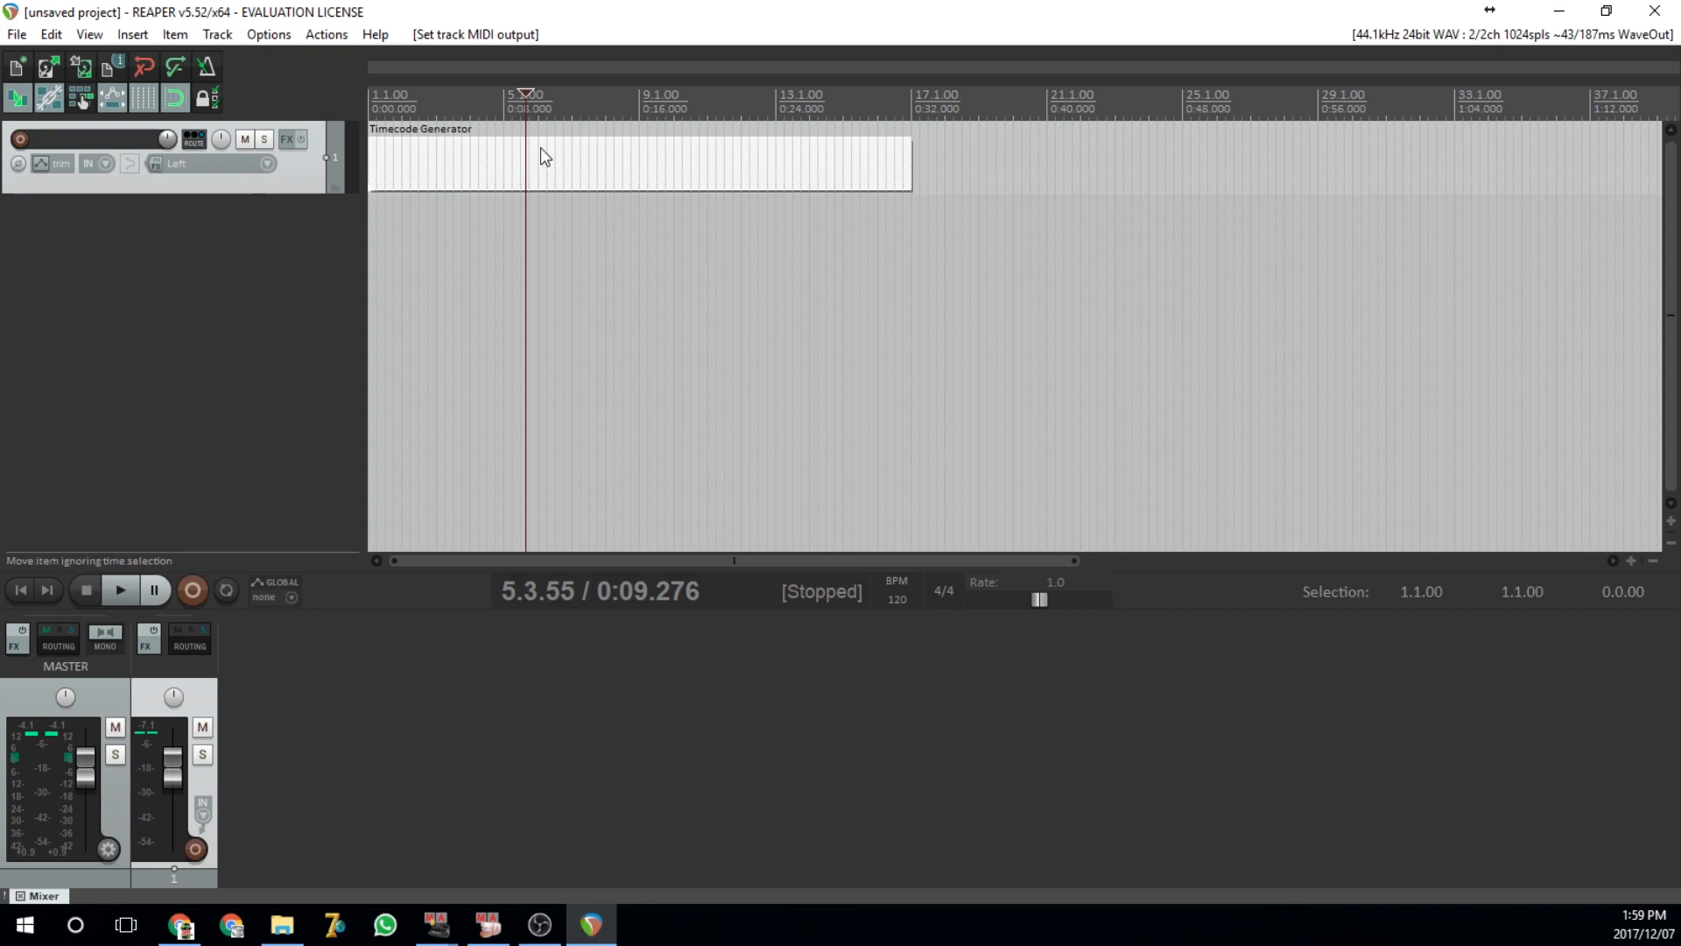
- Set the Timecode Generator item's source to send MIDI (MTC) at a 30.00 frame rate
{"action": "right_click", "coordinate": [432, 153]}
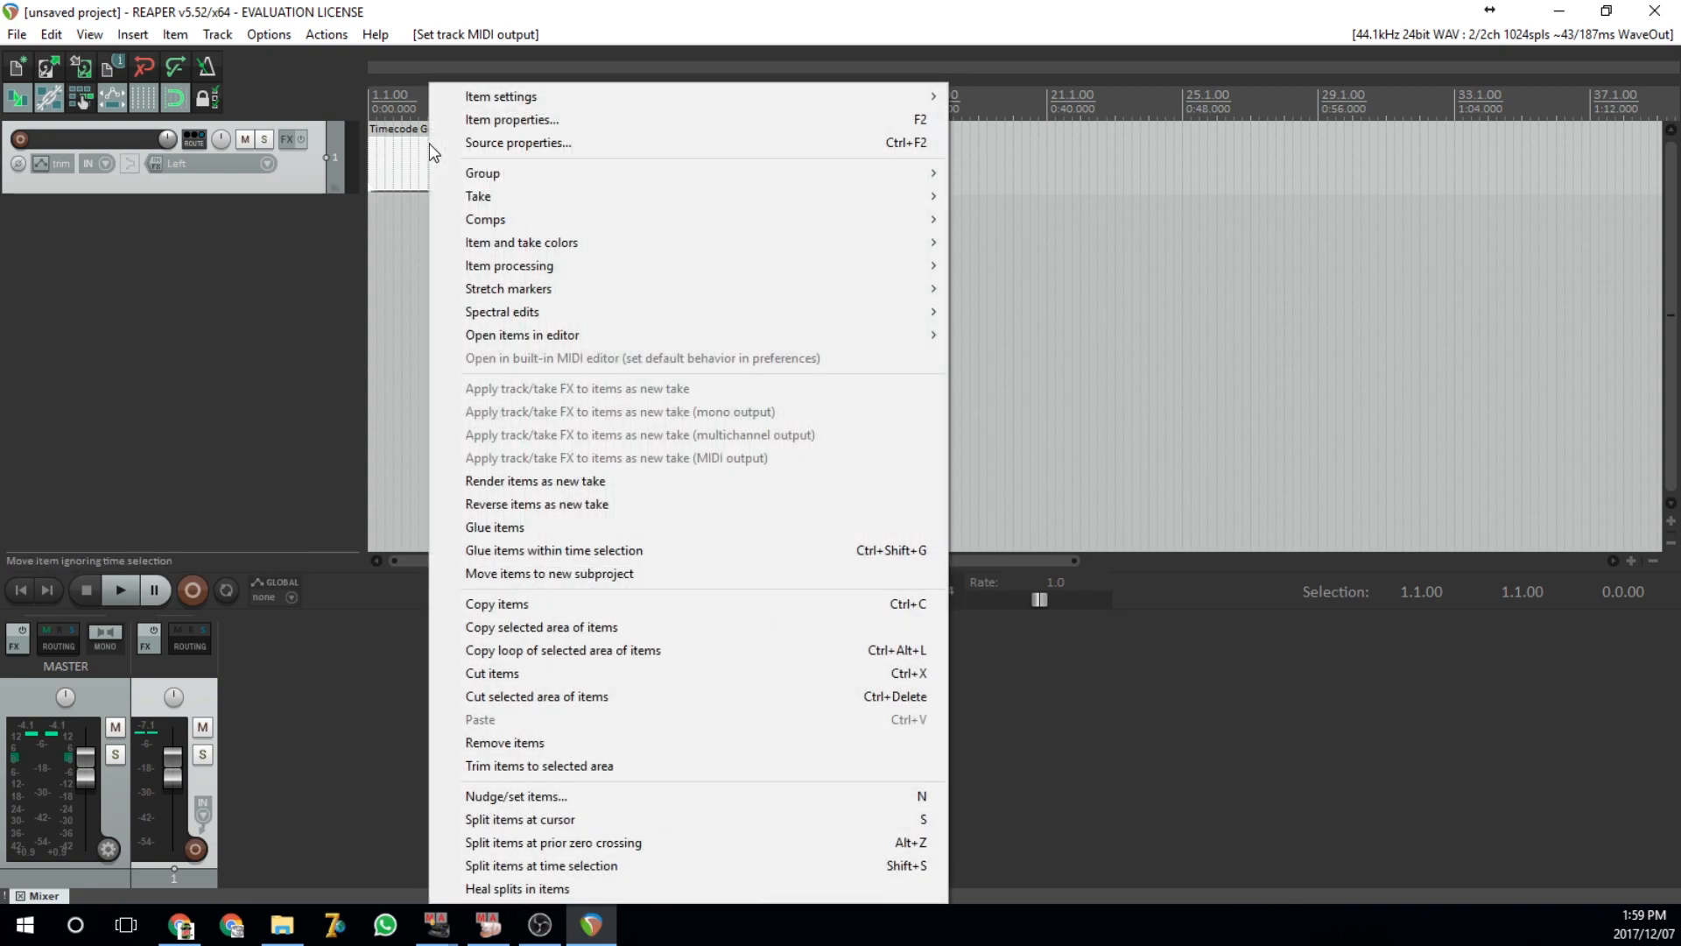
{"action": "left_click", "coordinate": [492, 140]}
{"action": "left_click", "coordinate": [805, 368]}
{"action": "left_click", "coordinate": [977, 564]}
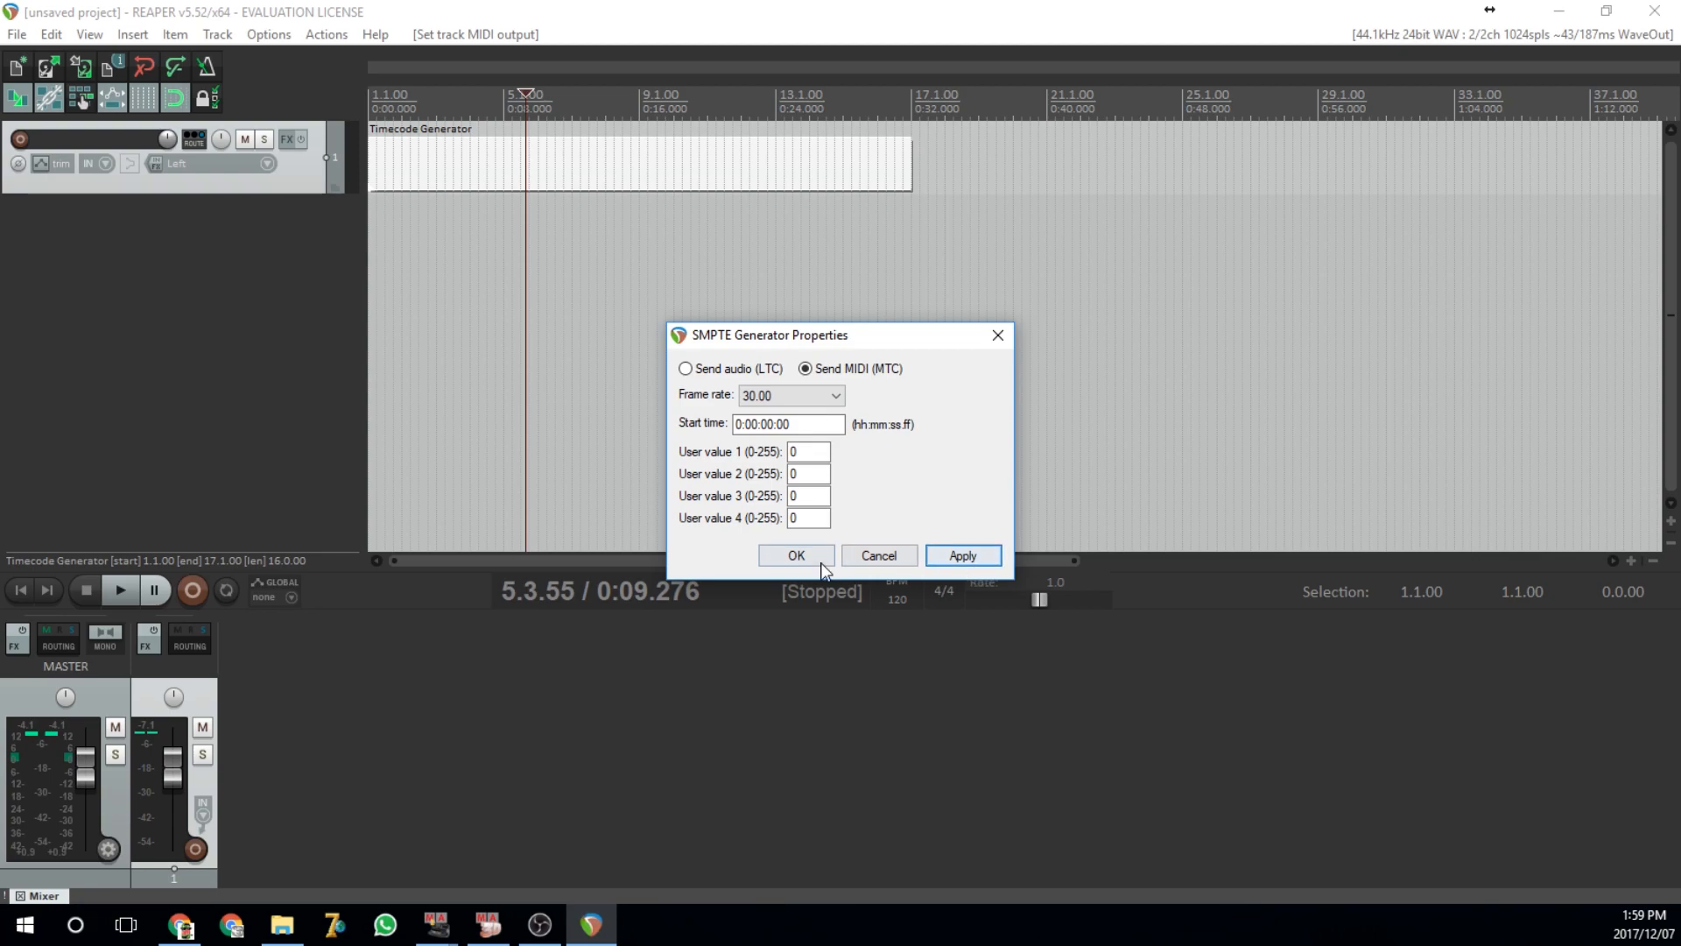
{"action": "left_click", "coordinate": [799, 556]}
- Disable the LoopBe Internal MIDI input in the MIDI device preferences
{"action": "left_click", "coordinate": [271, 39]}
{"action": "left_click", "coordinate": [368, 820]}
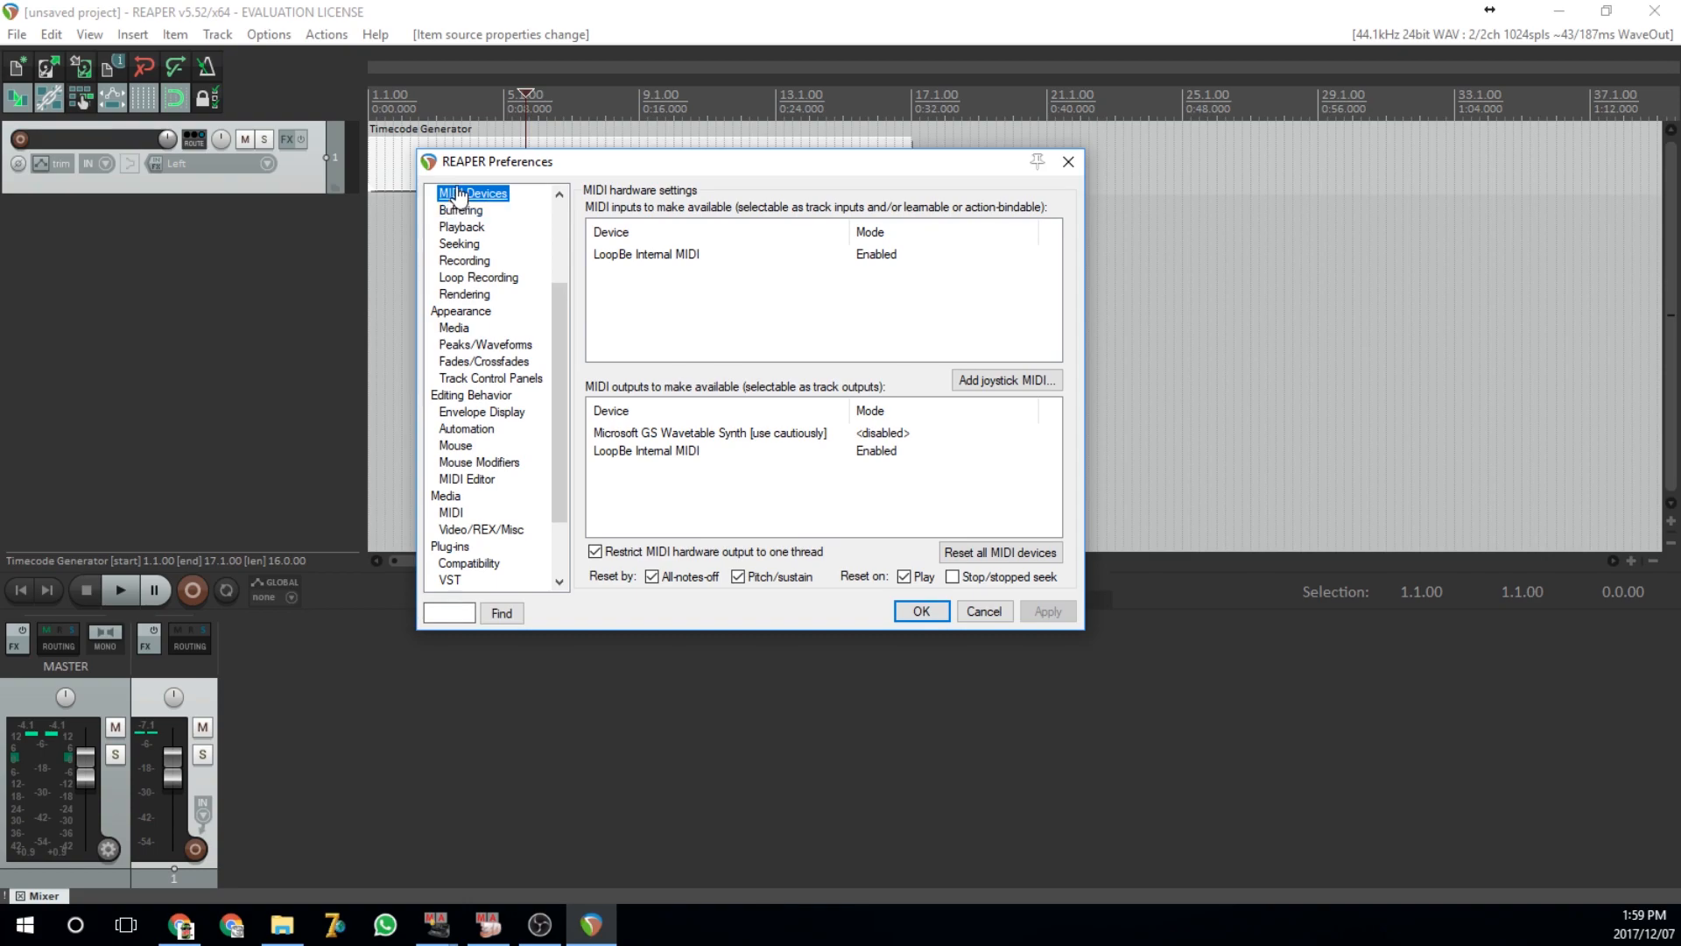
{"action": "scroll", "coordinate": [473, 282], "scroll_direction": "up", "scroll_amount": 1}
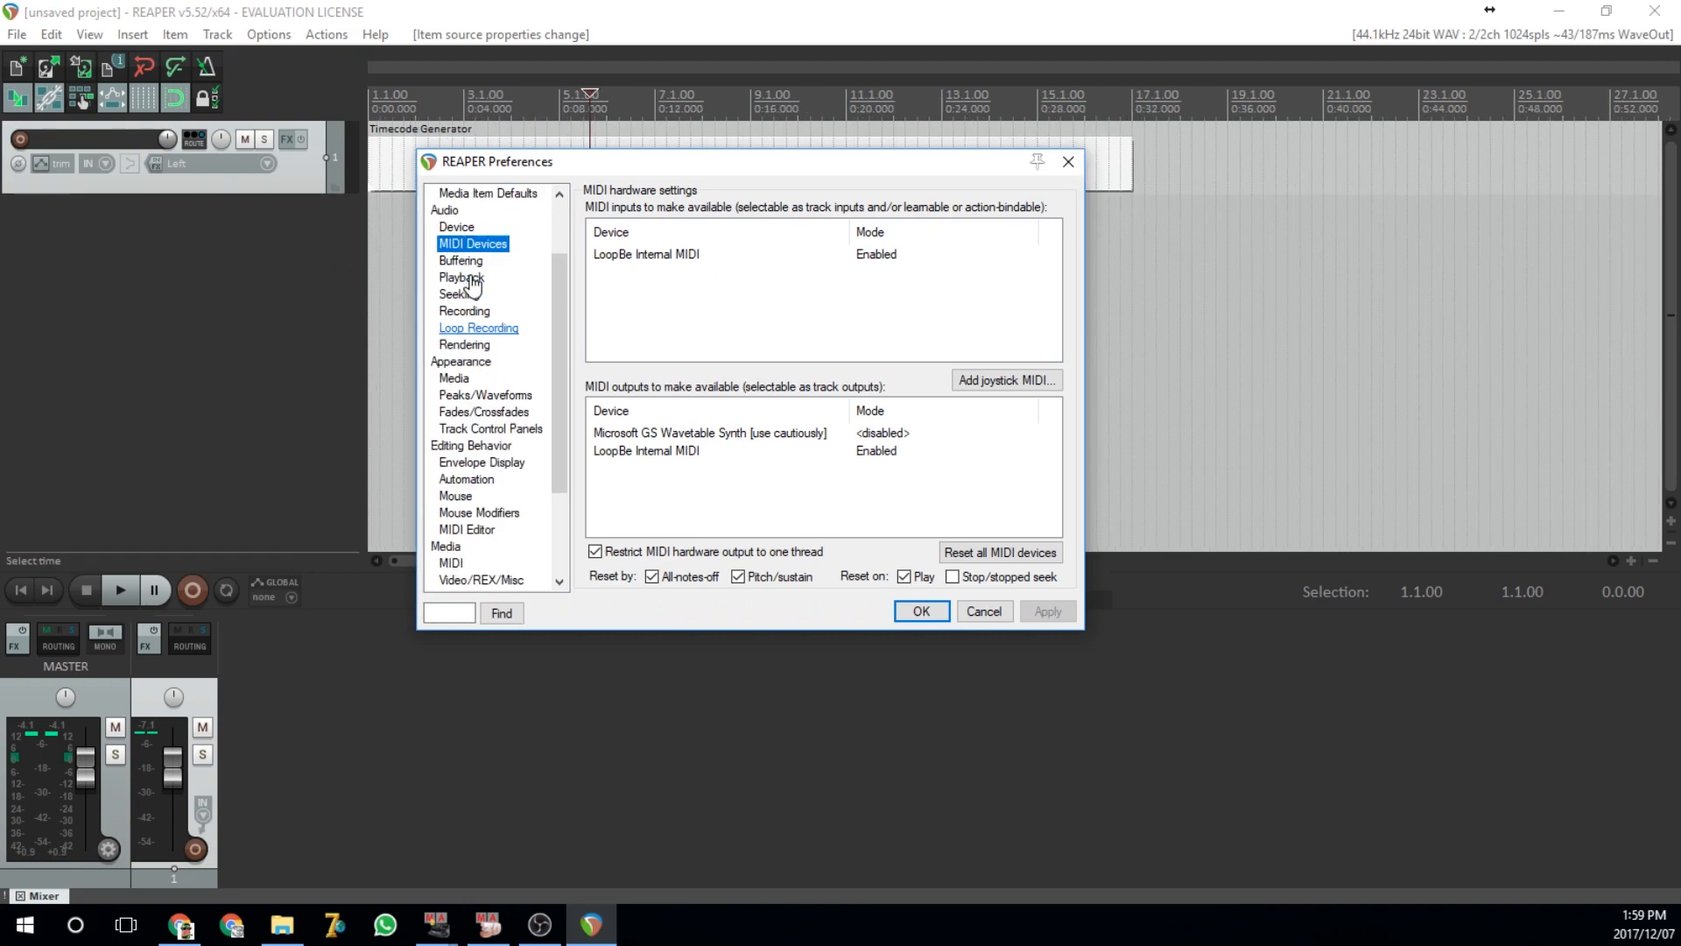
{"action": "right_click", "coordinate": [844, 266]}
{"action": "left_click", "coordinate": [692, 305]}
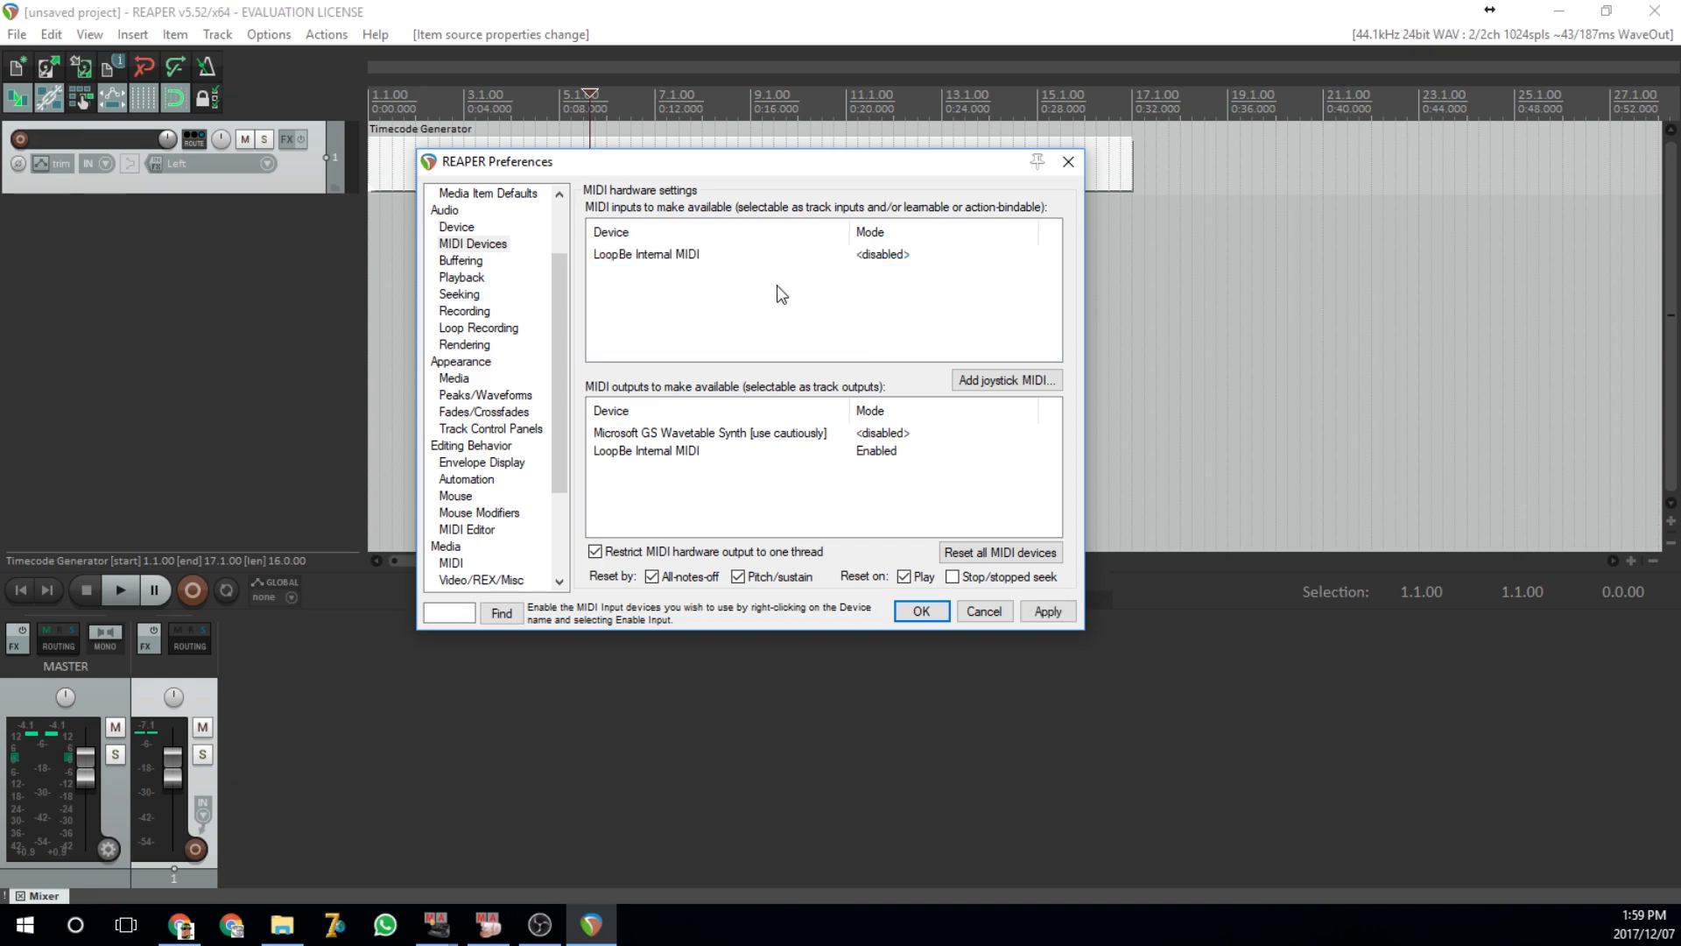
- Enable the LoopBe Internal MIDI input and apply the preferences
{"action": "right_click", "coordinate": [872, 256]}
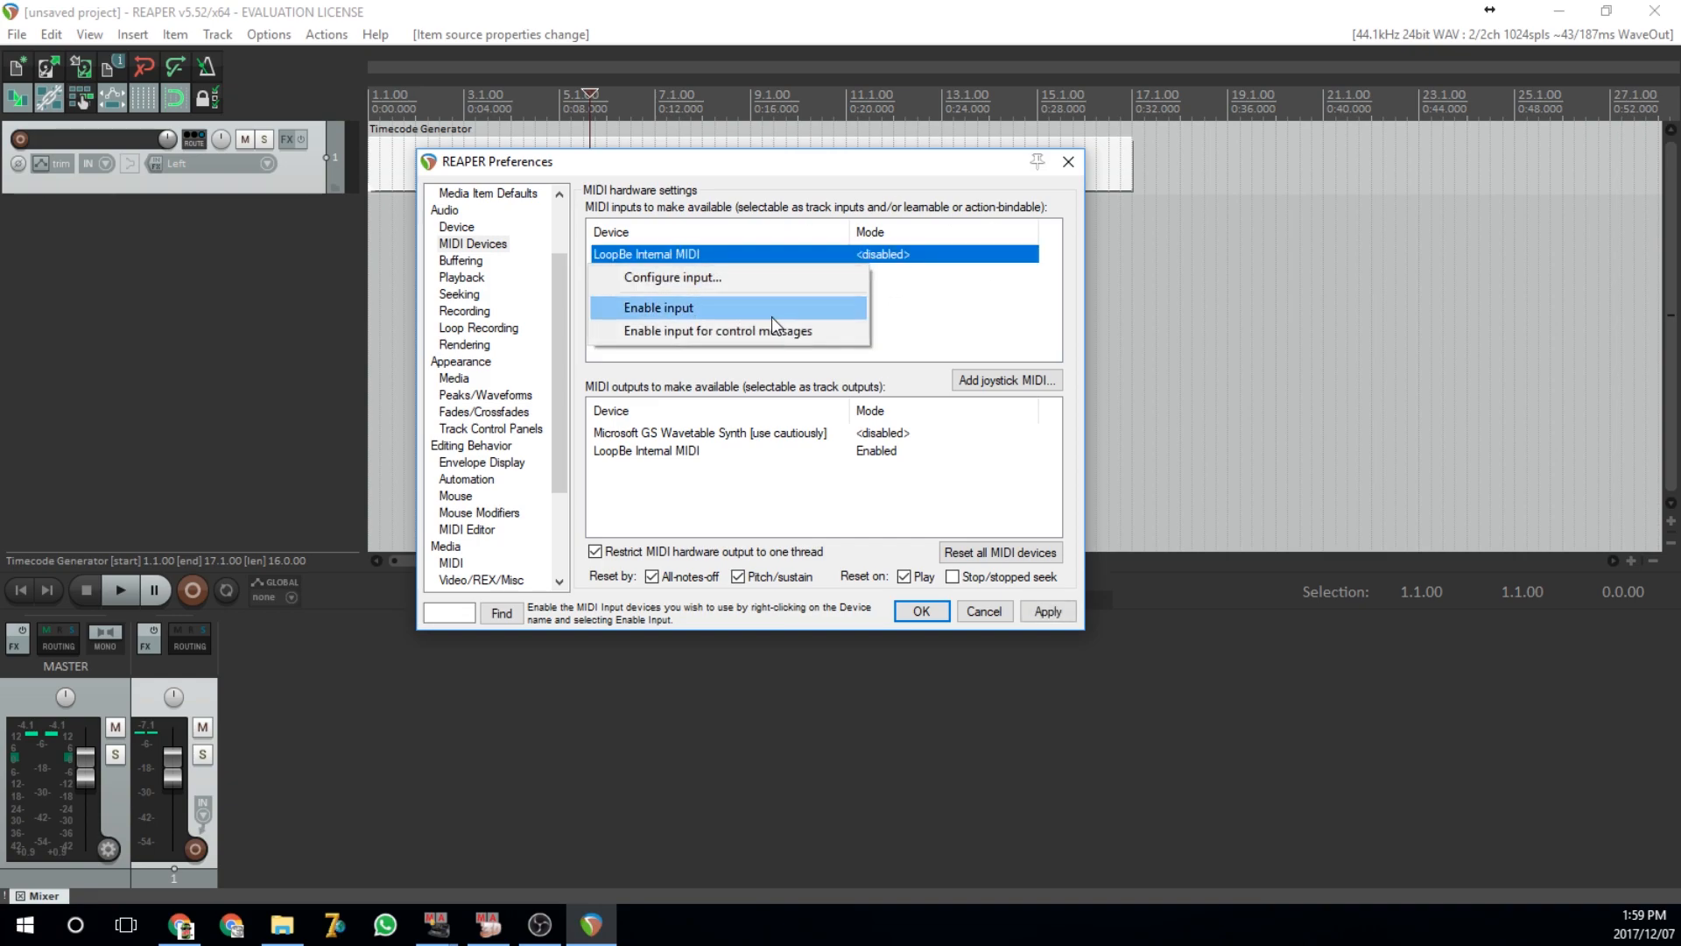
{"action": "left_click", "coordinate": [772, 315]}
{"action": "left_click", "coordinate": [1044, 611]}
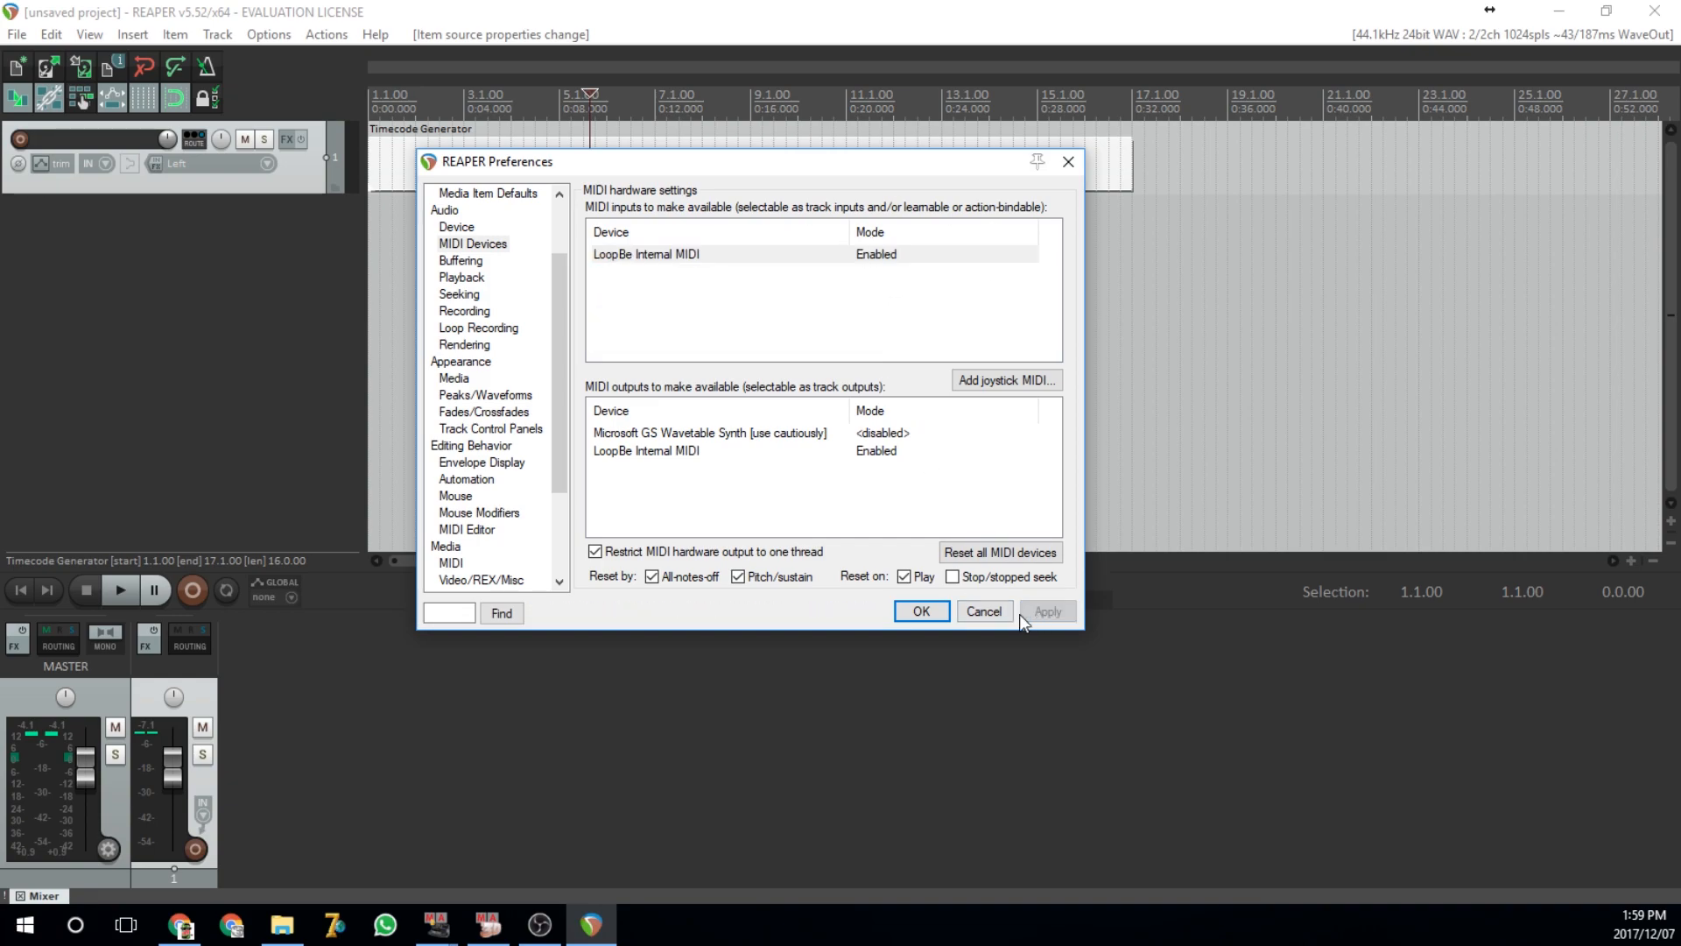
{"action": "left_click", "coordinate": [922, 611]}
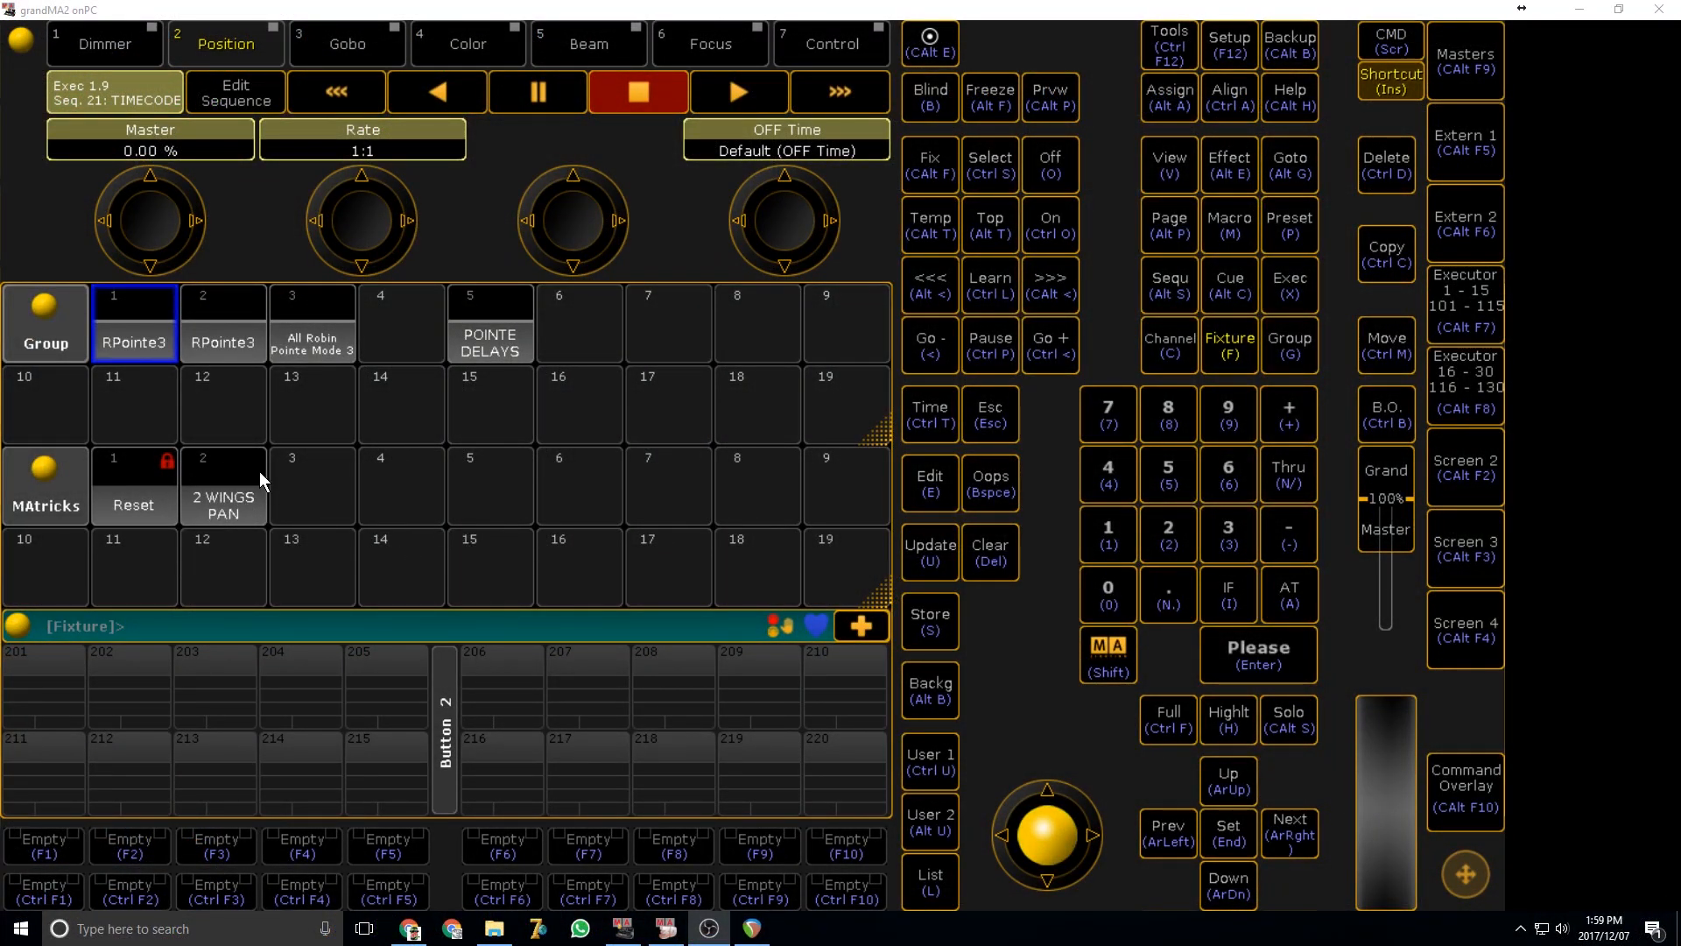
- Switch to grandMA2 onPC and set its MIDI In device to LoopBe Internal MIDI in the options
{"action": "left_click", "coordinate": [26, 39]}
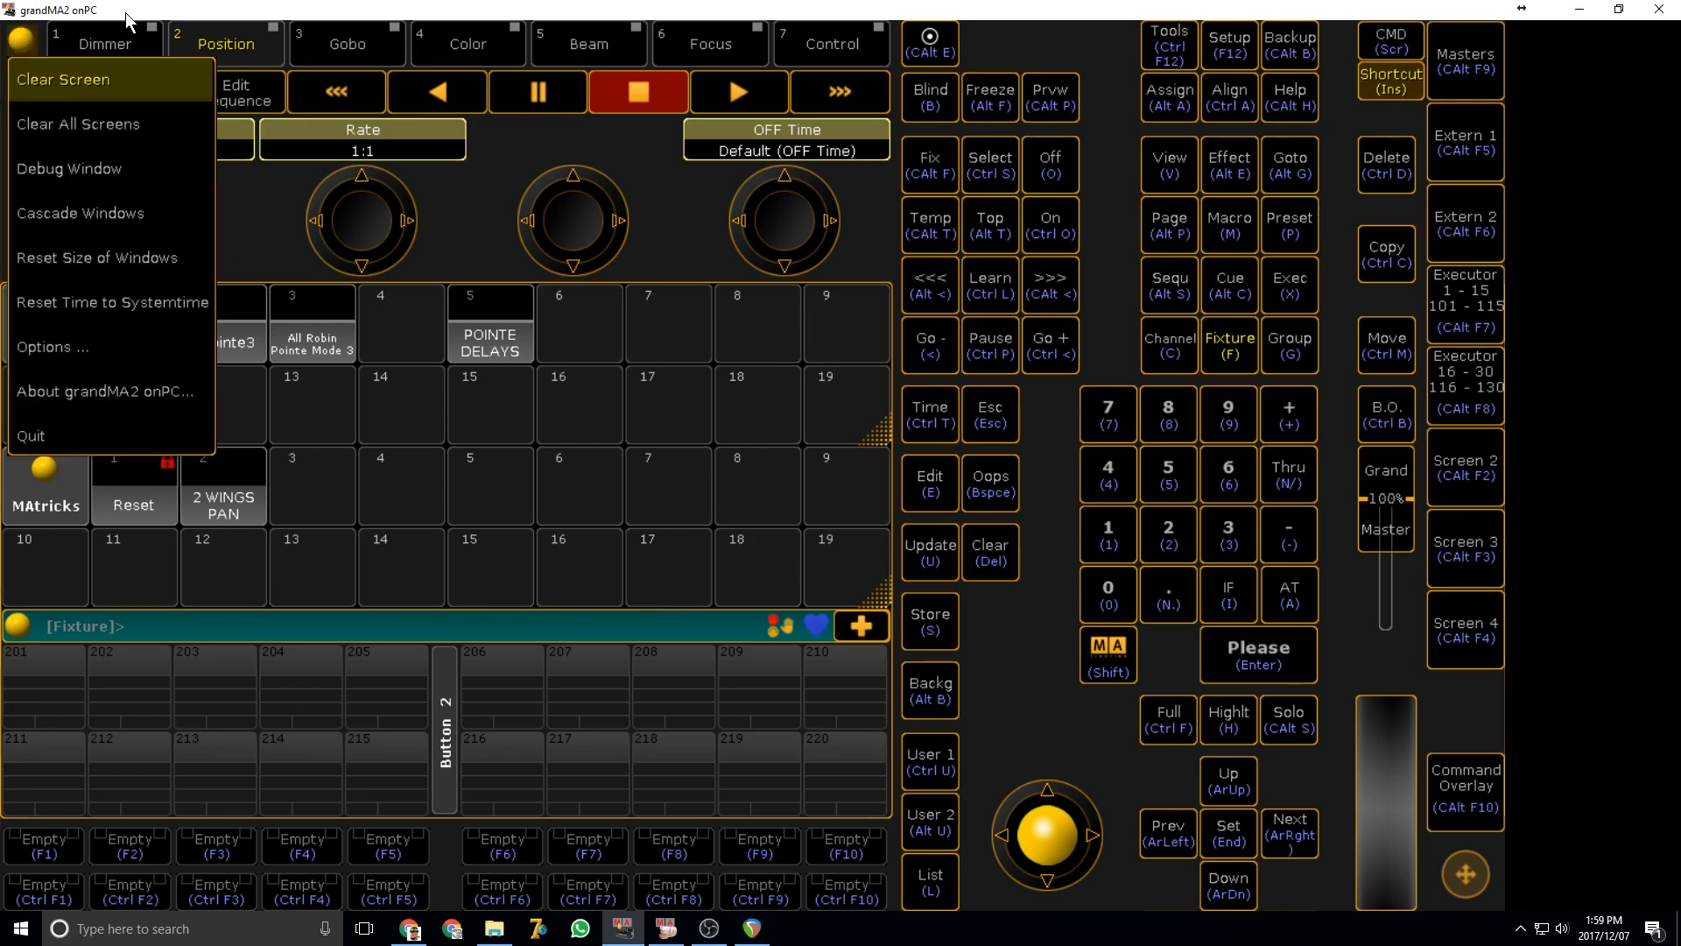
{"action": "left_click", "coordinate": [96, 347]}
{"action": "left_click", "coordinate": [540, 539]}
{"action": "left_click", "coordinate": [543, 536]}
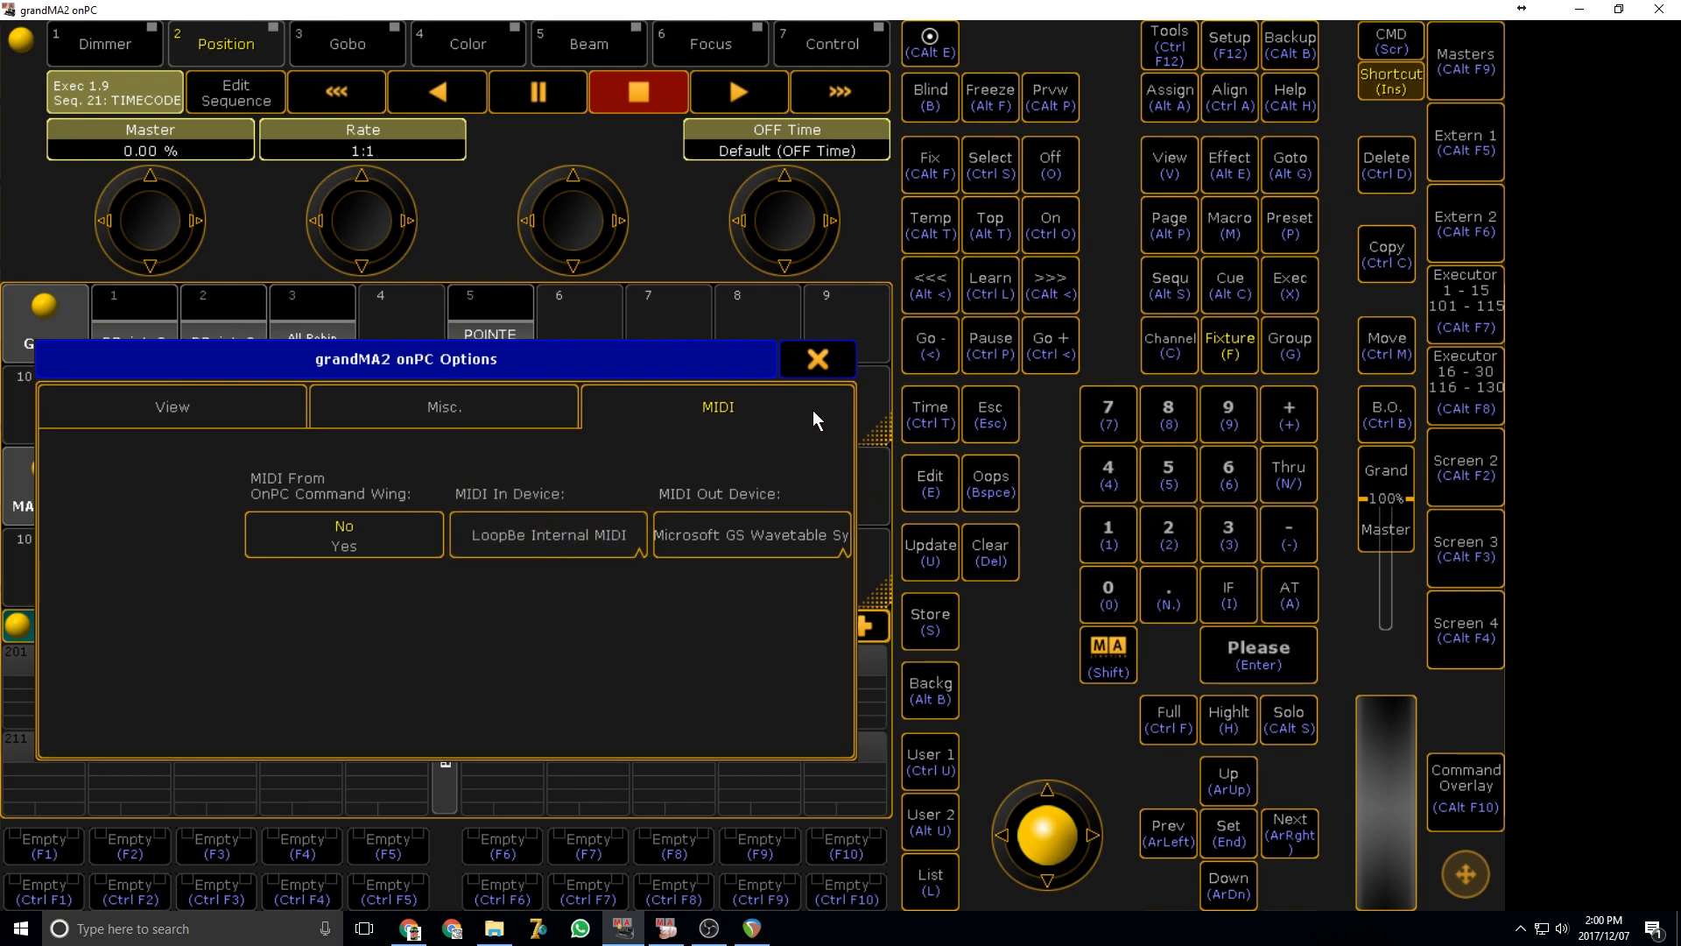
{"action": "left_click", "coordinate": [817, 359]}
- Check the MIDI TC and SMPTE TC slot assignments of the onPC station in the MA network configuration
{"action": "left_click", "coordinate": [1220, 42]}
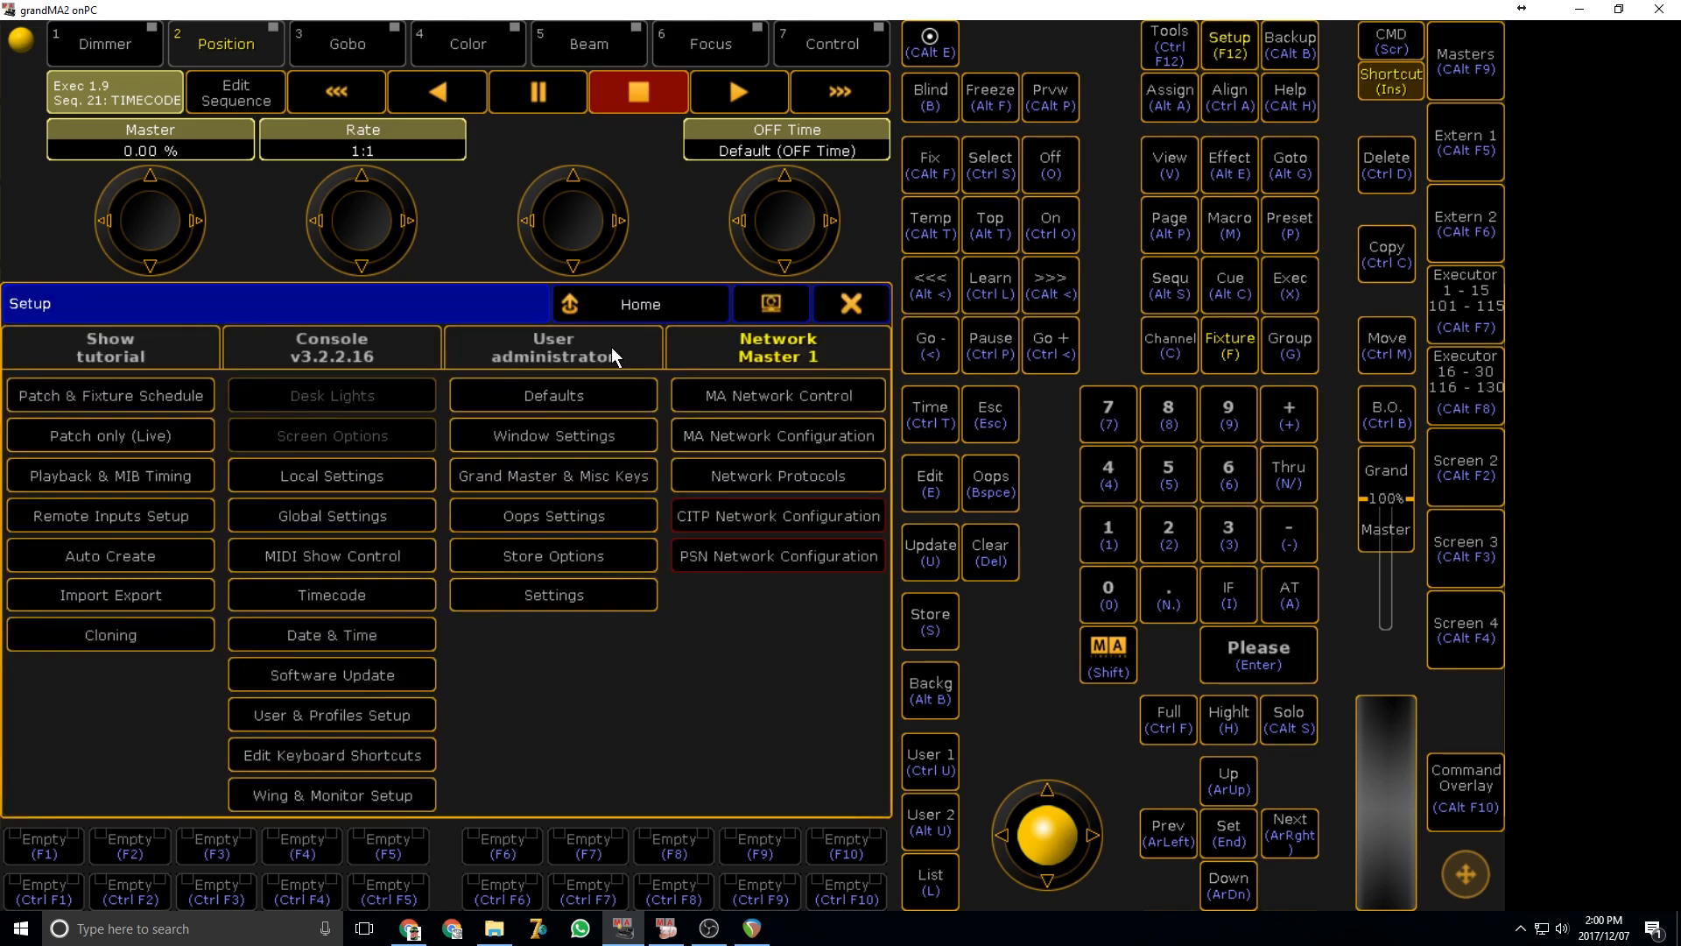
{"action": "left_click", "coordinate": [837, 426]}
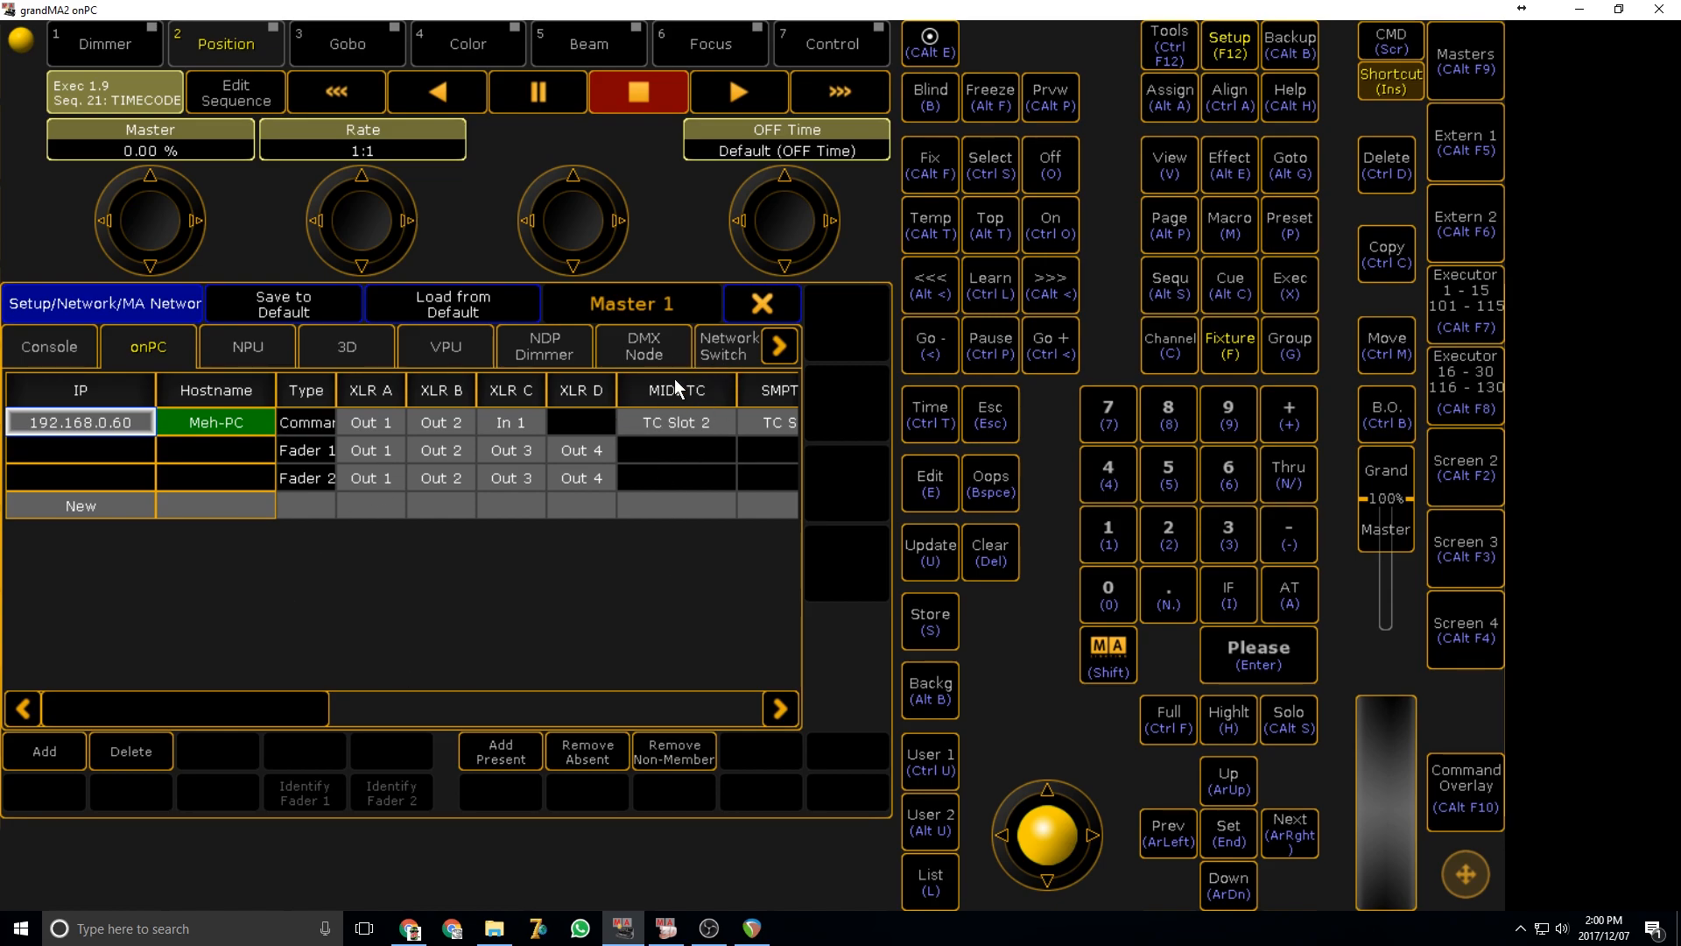
{"action": "left_click_drag", "start_coordinate": [306, 707], "coordinate": [492, 705]}
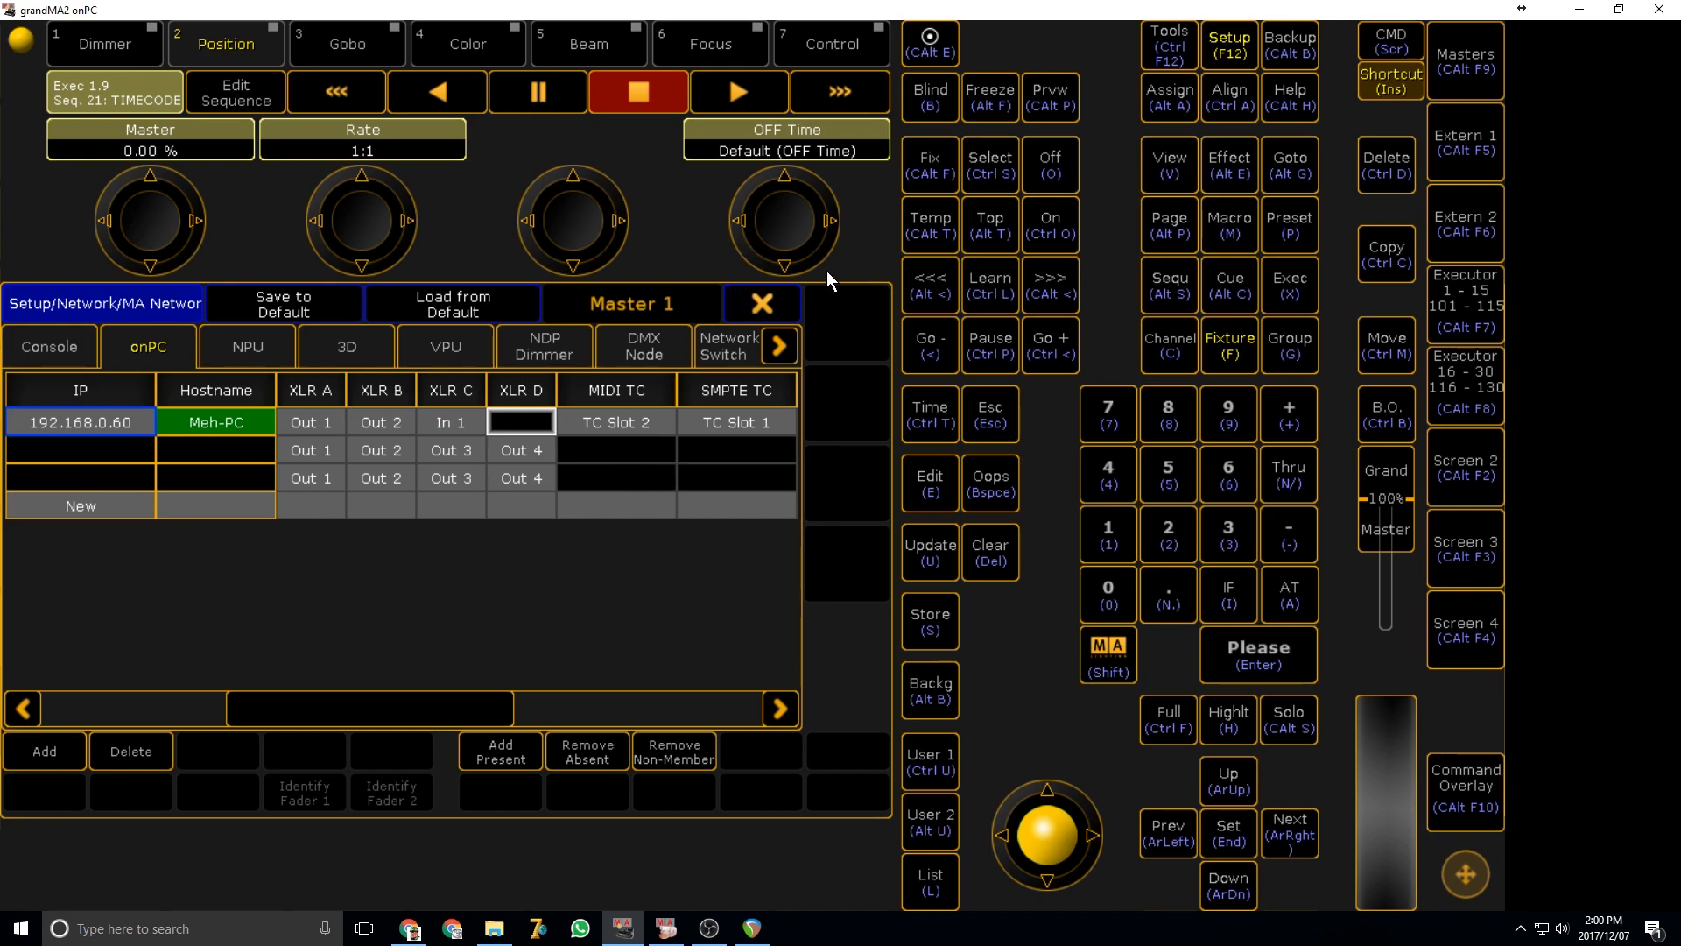
{"action": "left_click", "coordinate": [788, 311]}
{"action": "left_click", "coordinate": [849, 312]}
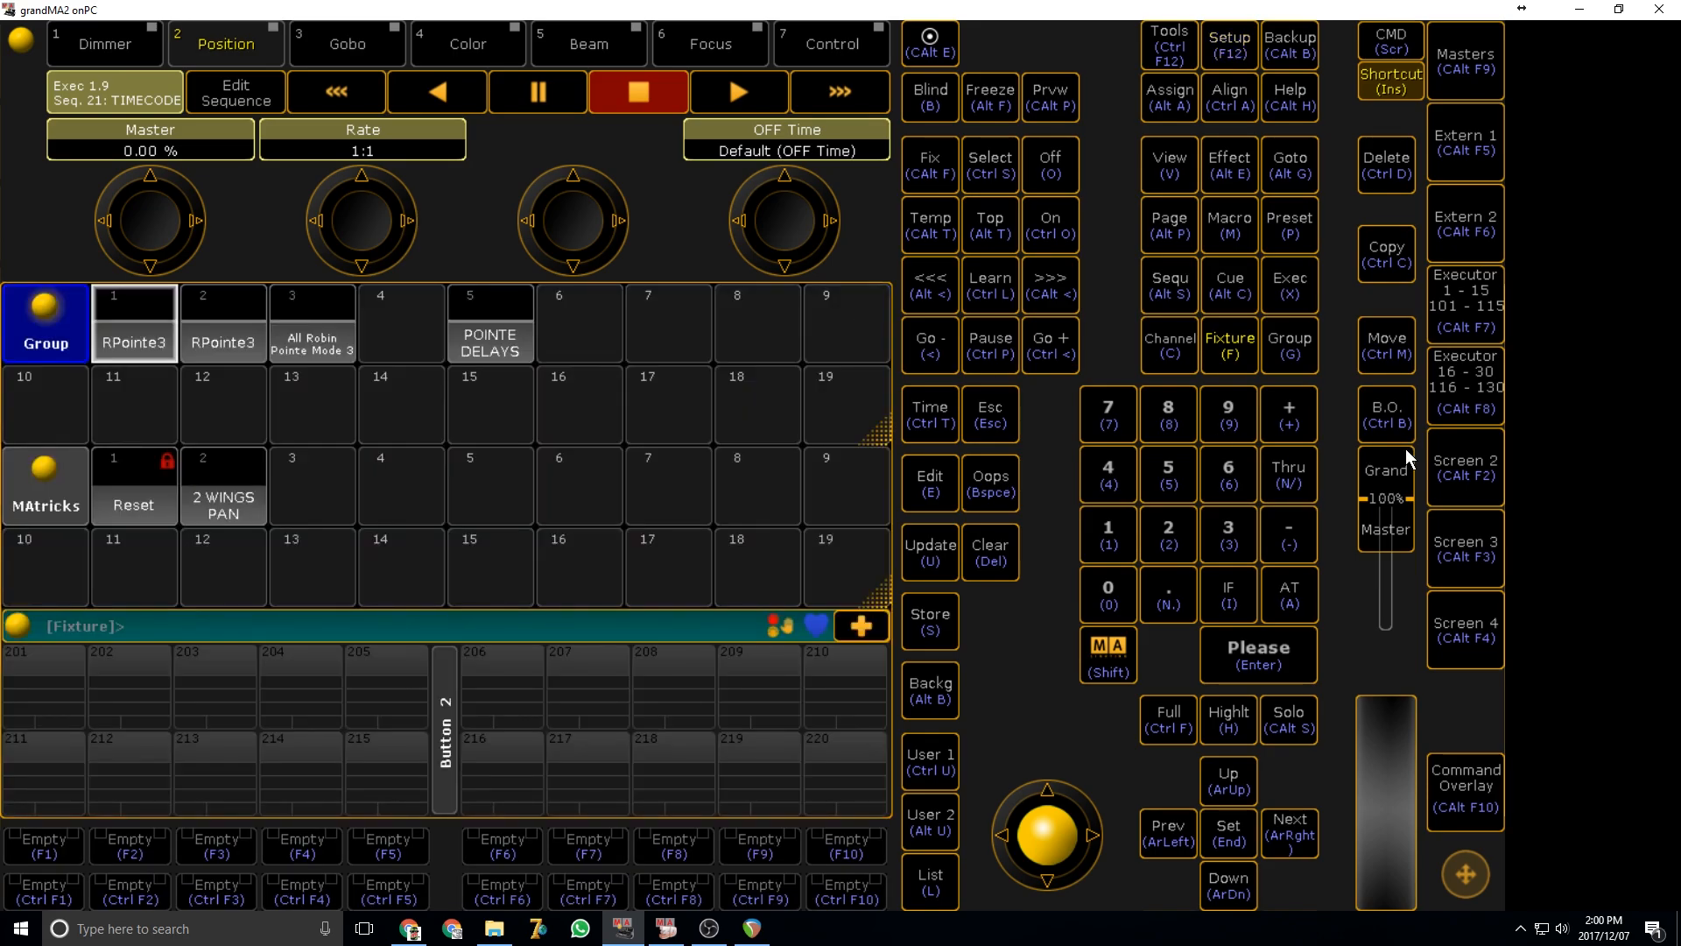
- Clear all windows from Screen 2
{"action": "left_click", "coordinate": [1458, 464]}
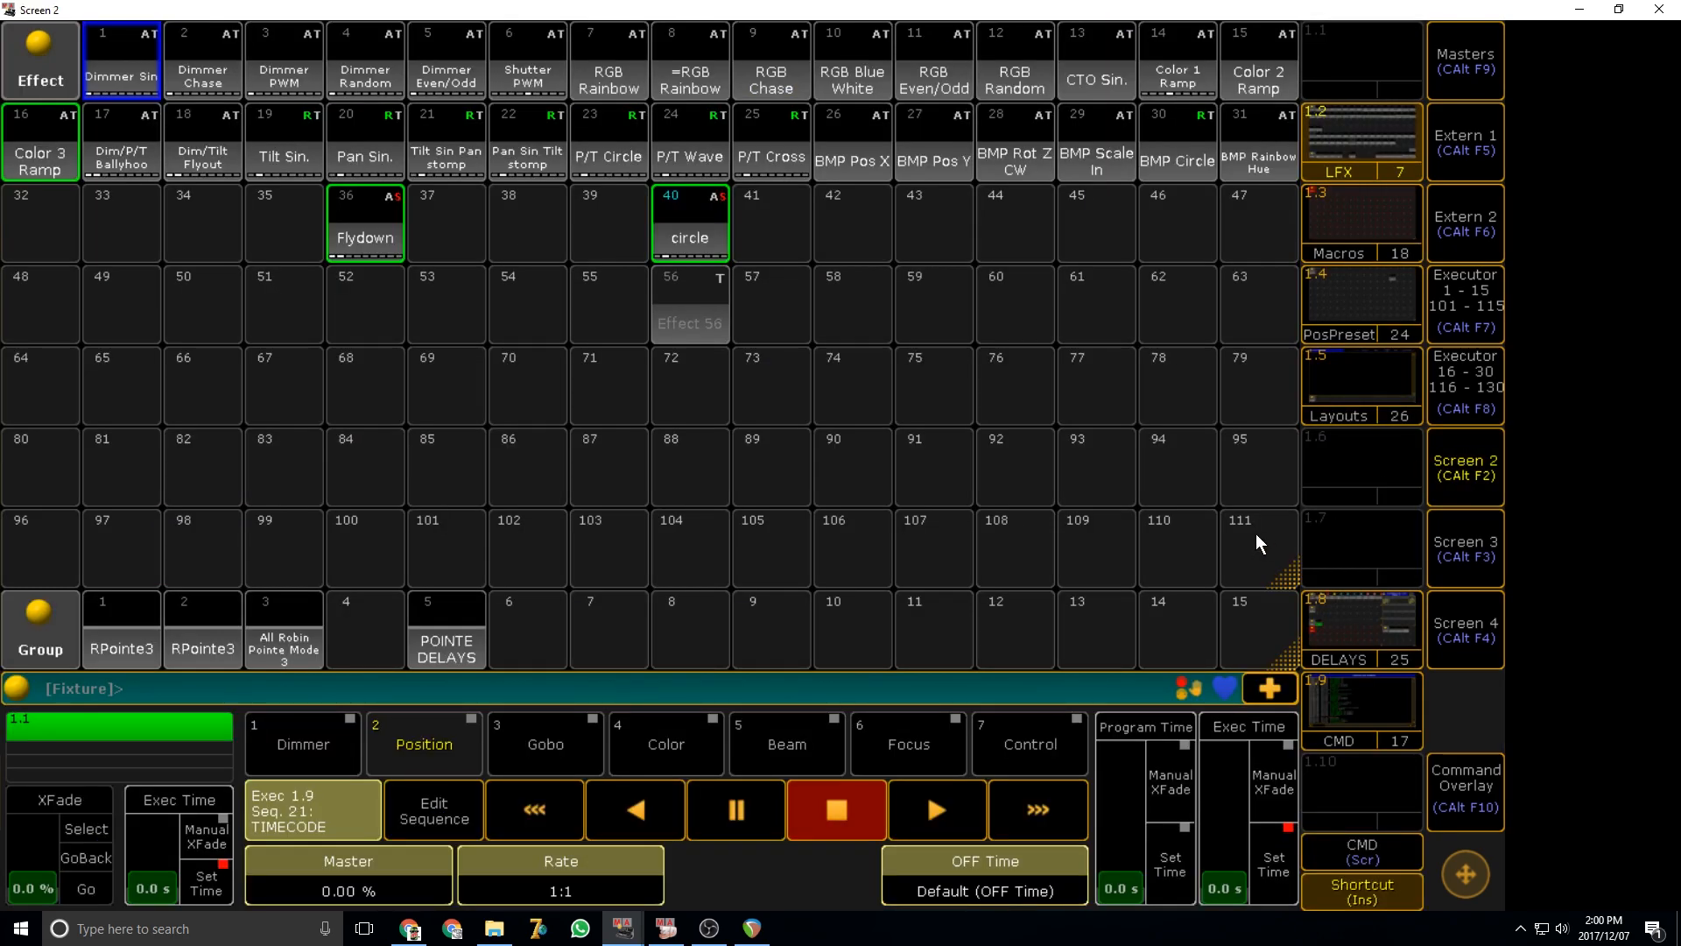
{"action": "left_click_drag", "start_coordinate": [1284, 661], "coordinate": [1085, 648]}
{"action": "left_click", "coordinate": [1184, 643]}
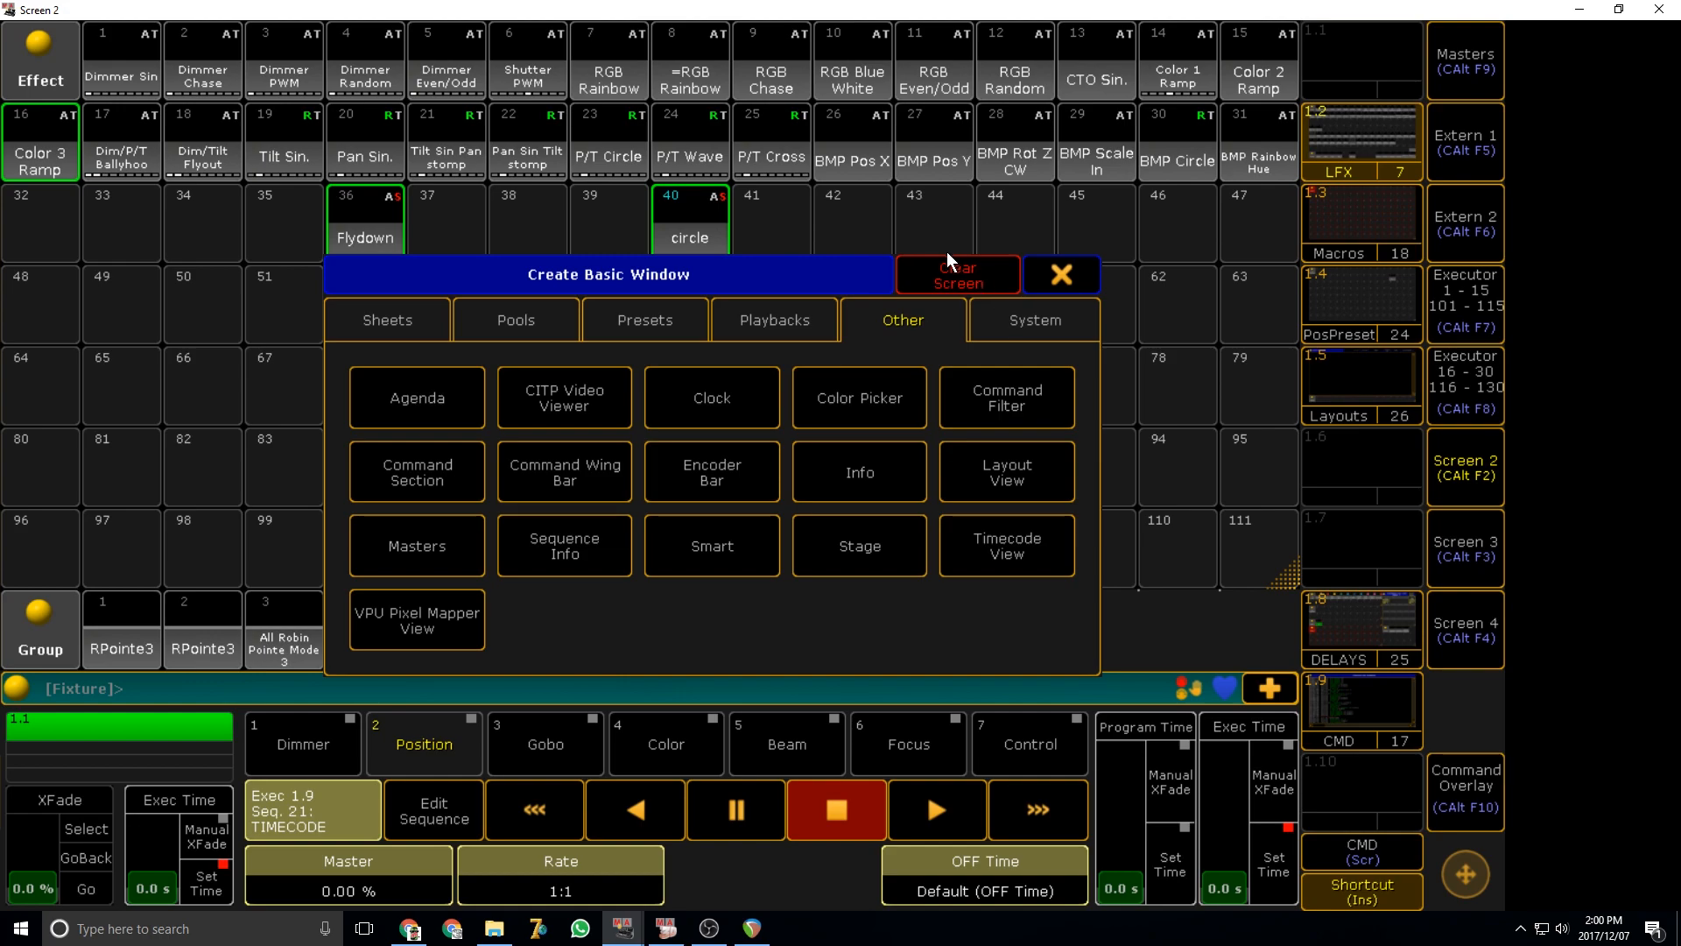
{"action": "left_click", "coordinate": [954, 274]}
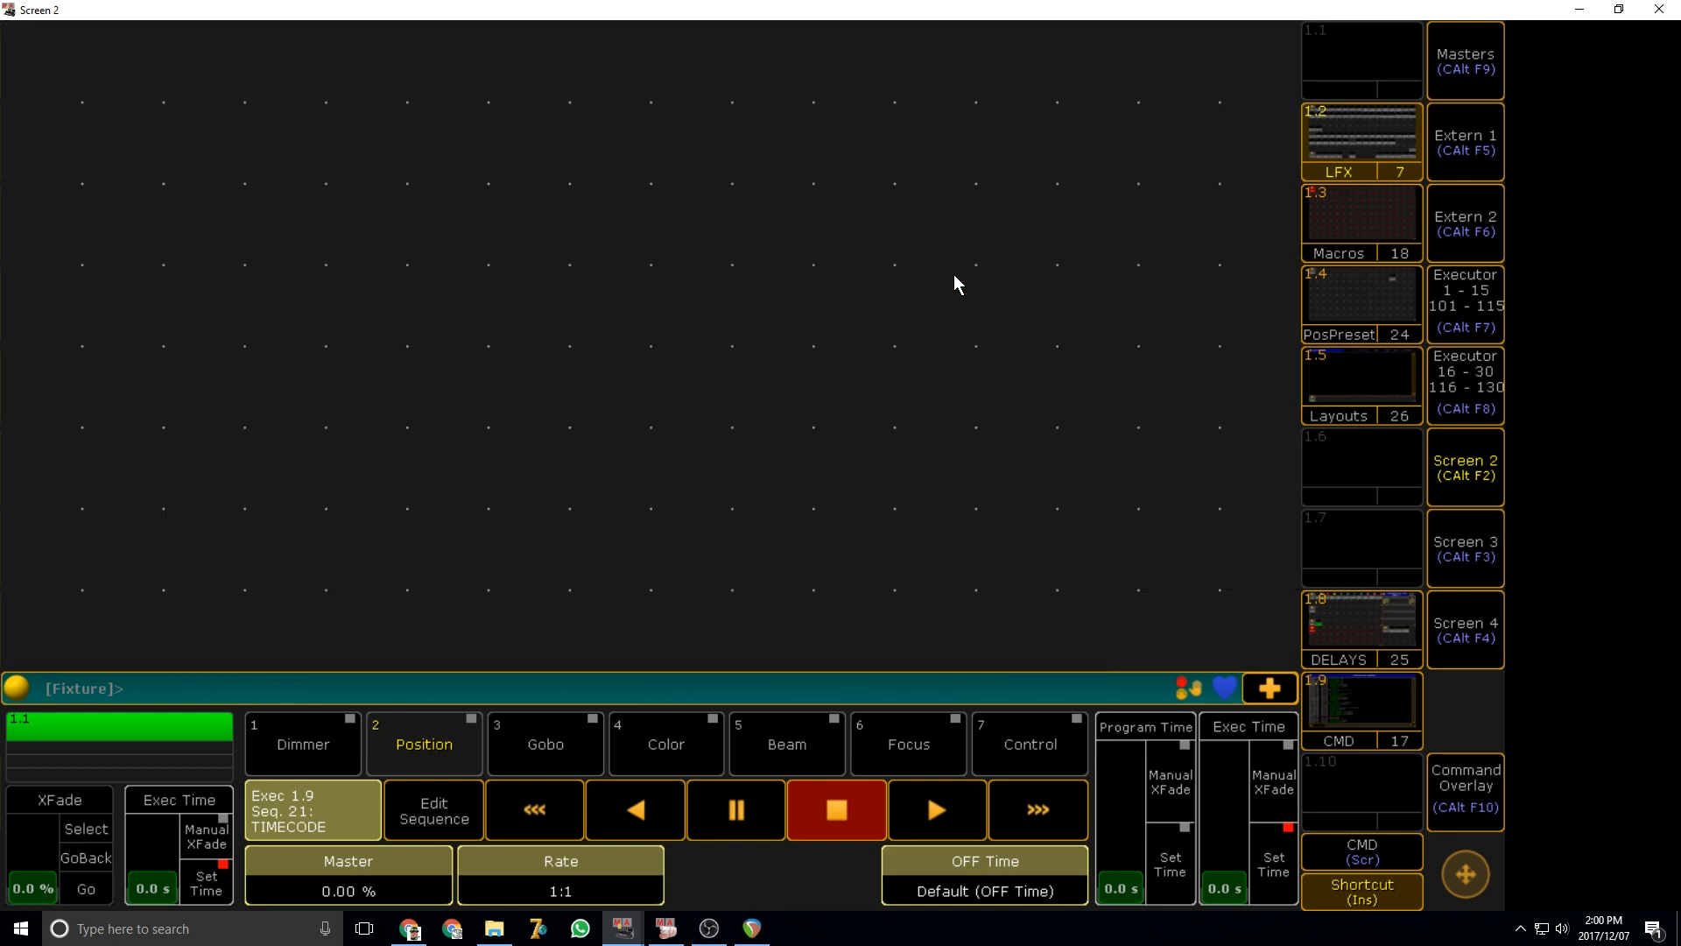
- Create a Timecode View window on Screen 2 and narrow it to leave space beside it
{"action": "left_click", "coordinate": [3, 35]}
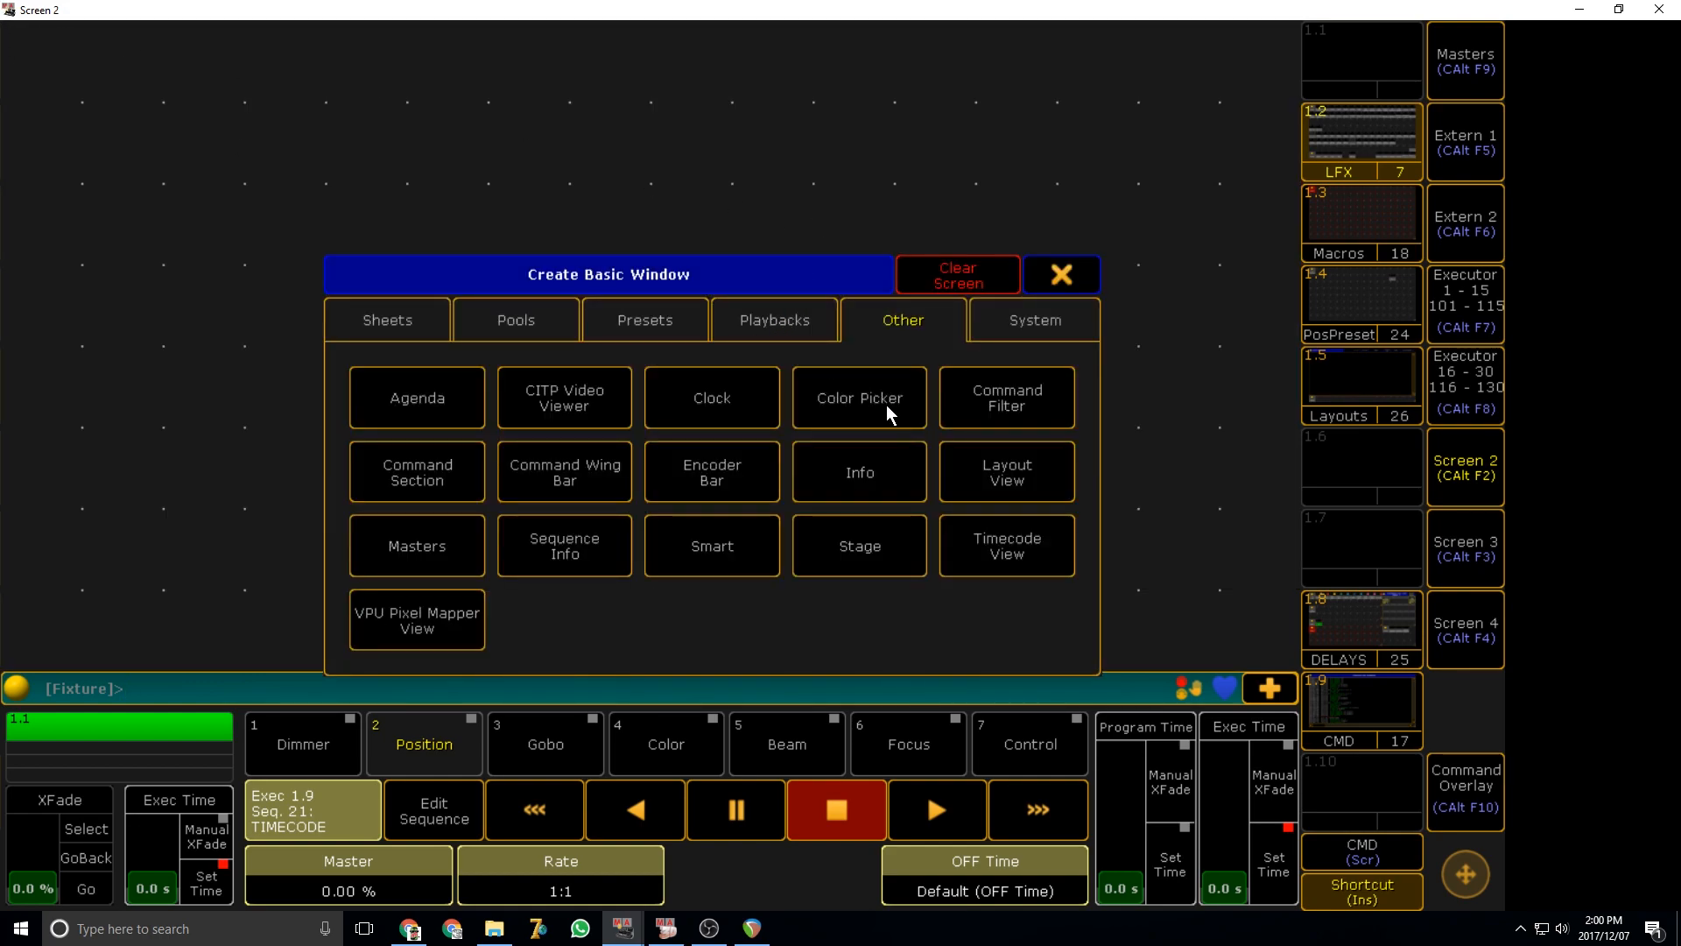
{"action": "left_click", "coordinate": [1019, 565]}
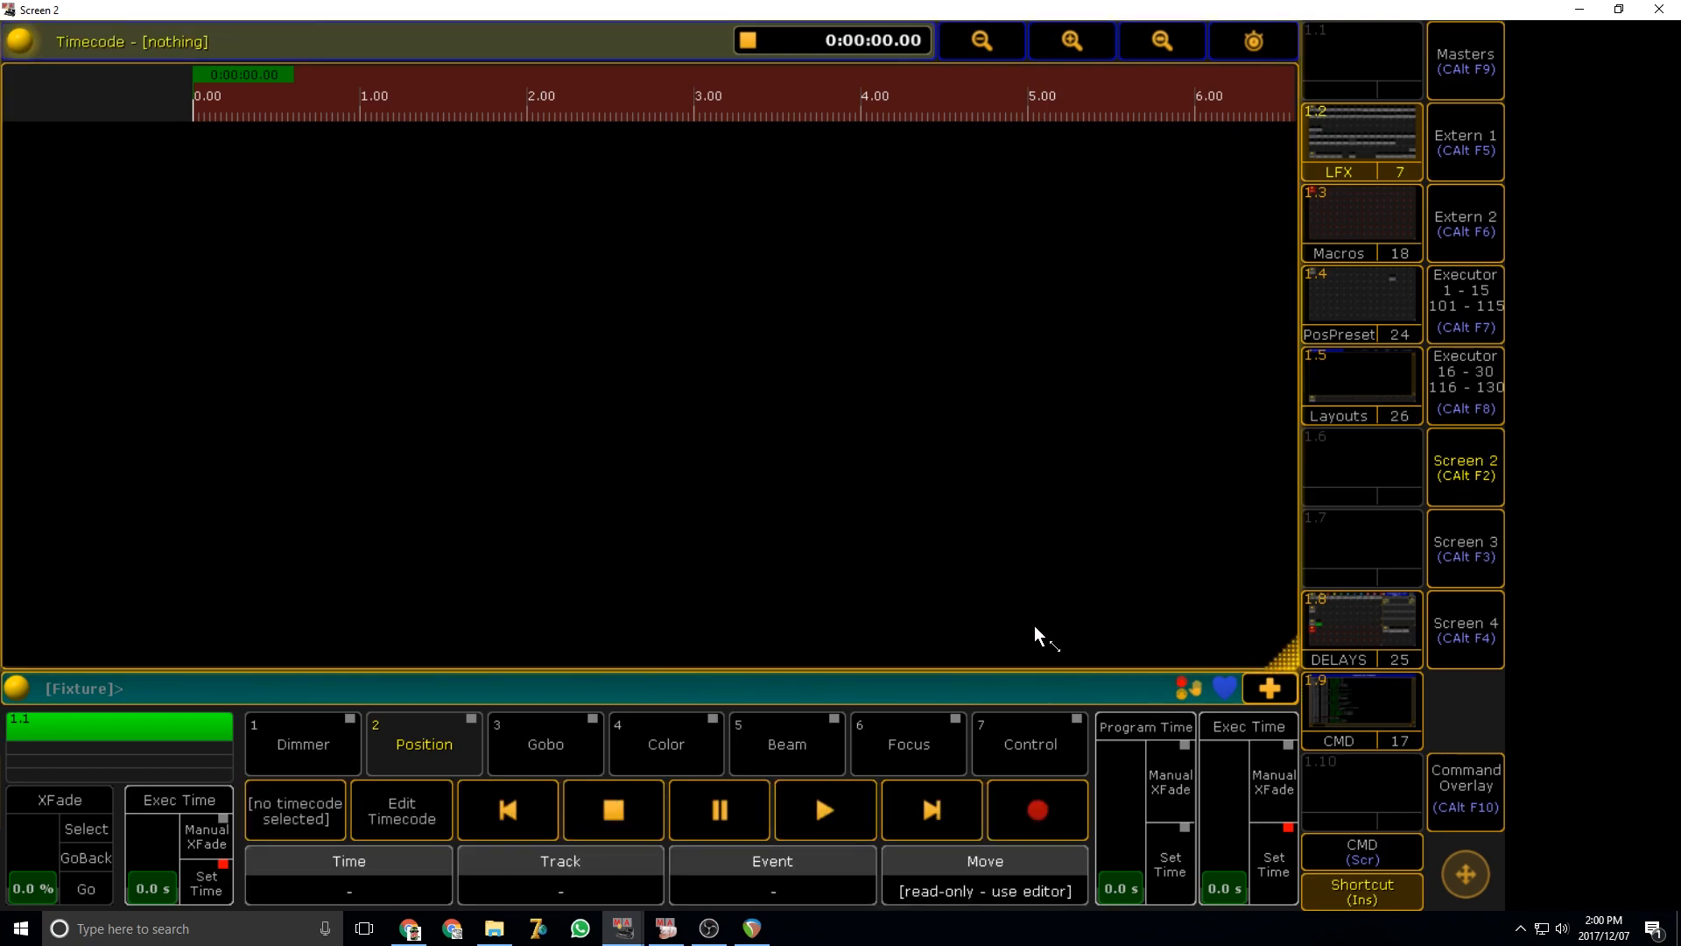
{"action": "left_click", "coordinate": [909, 629]}
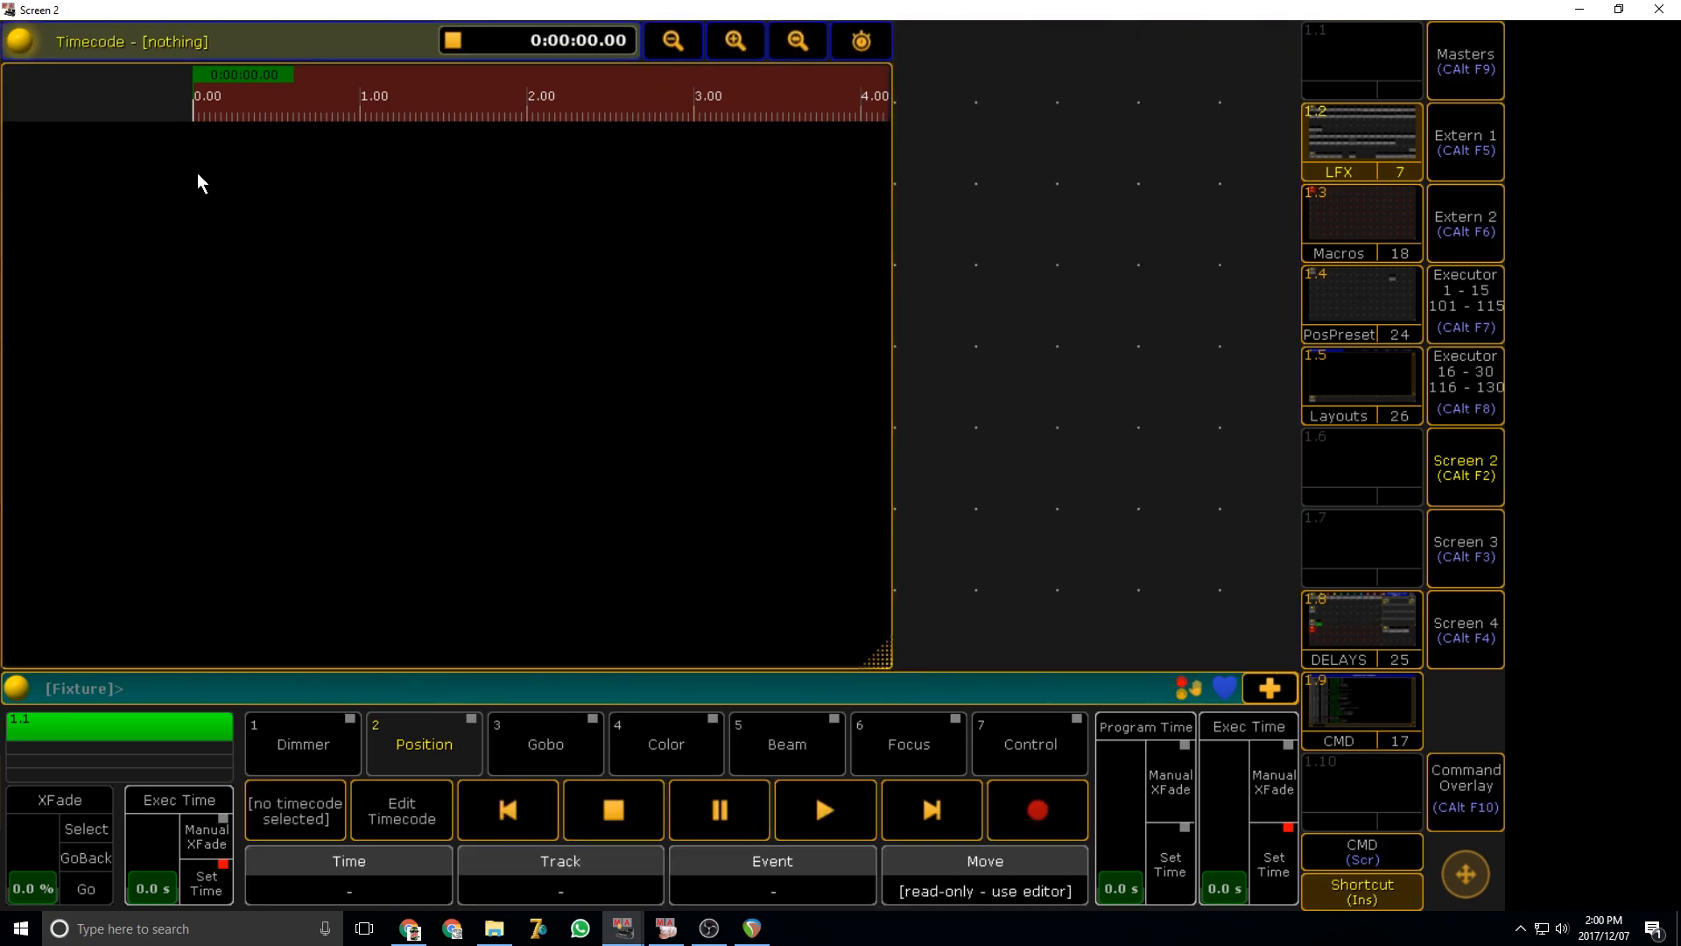
- Add a Timecode Pool window beside the timecode view and shorten it to three rows
{"action": "left_click", "coordinate": [902, 38]}
{"action": "left_click", "coordinate": [517, 321]}
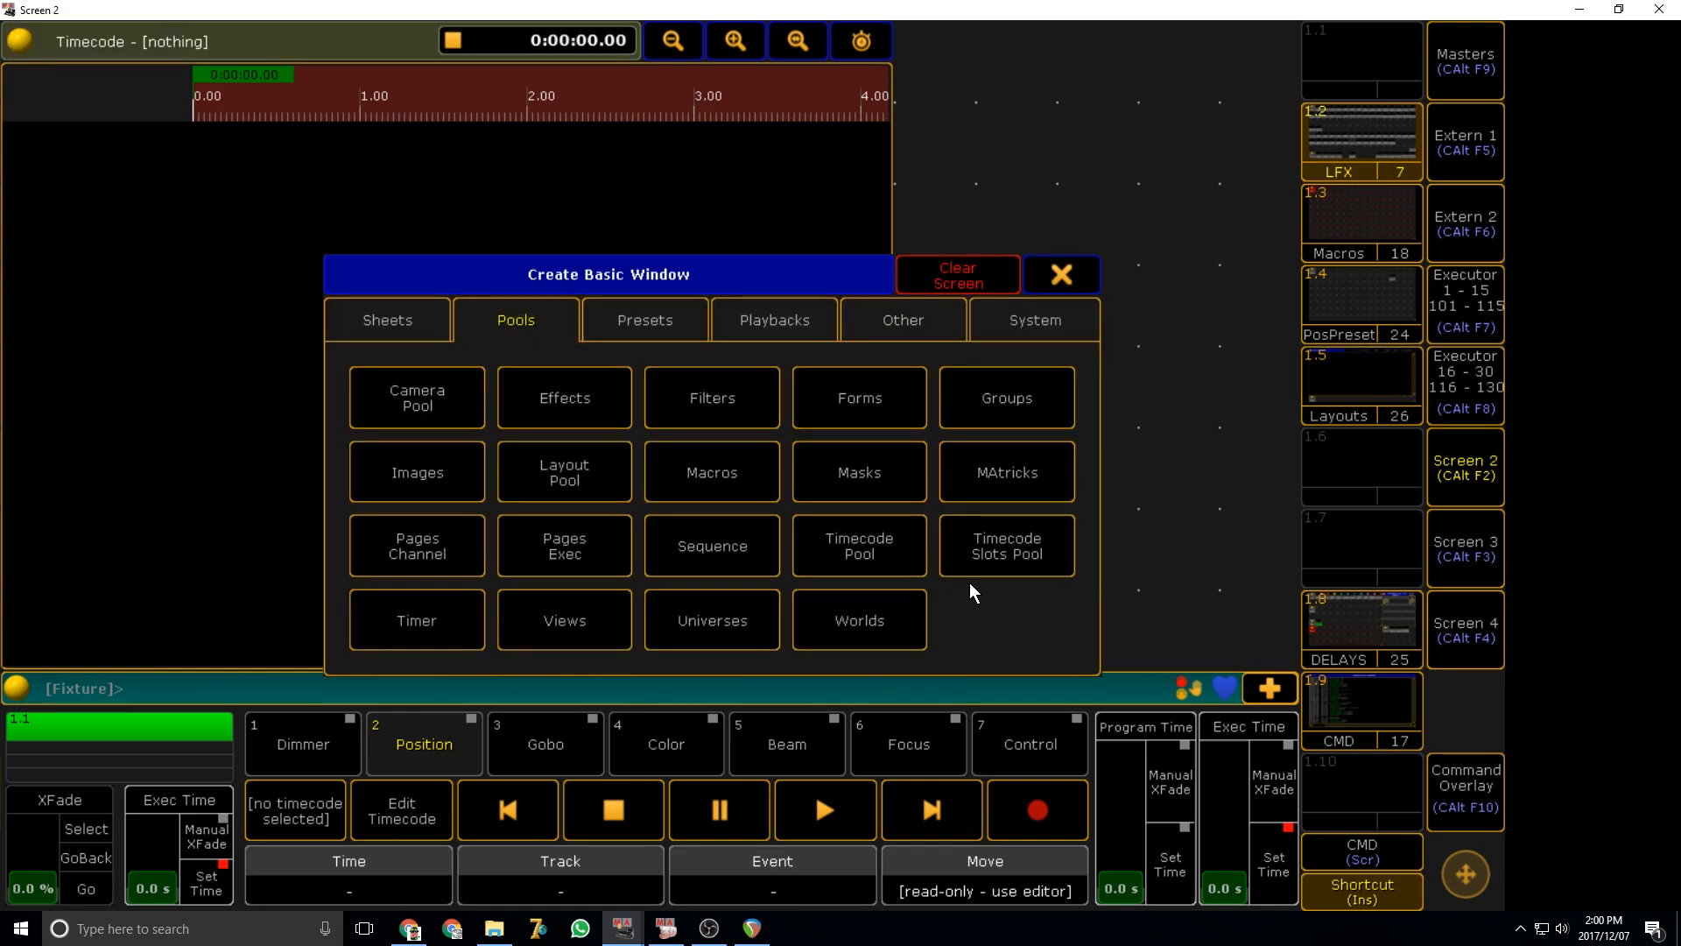
{"action": "left_click", "coordinate": [865, 549]}
{"action": "left_click_drag", "start_coordinate": [1273, 655], "coordinate": [1266, 266]}
- Add a Timecode Slots Pool window below the Timecode pool and shorten it to one row
{"action": "left_click", "coordinate": [894, 273]}
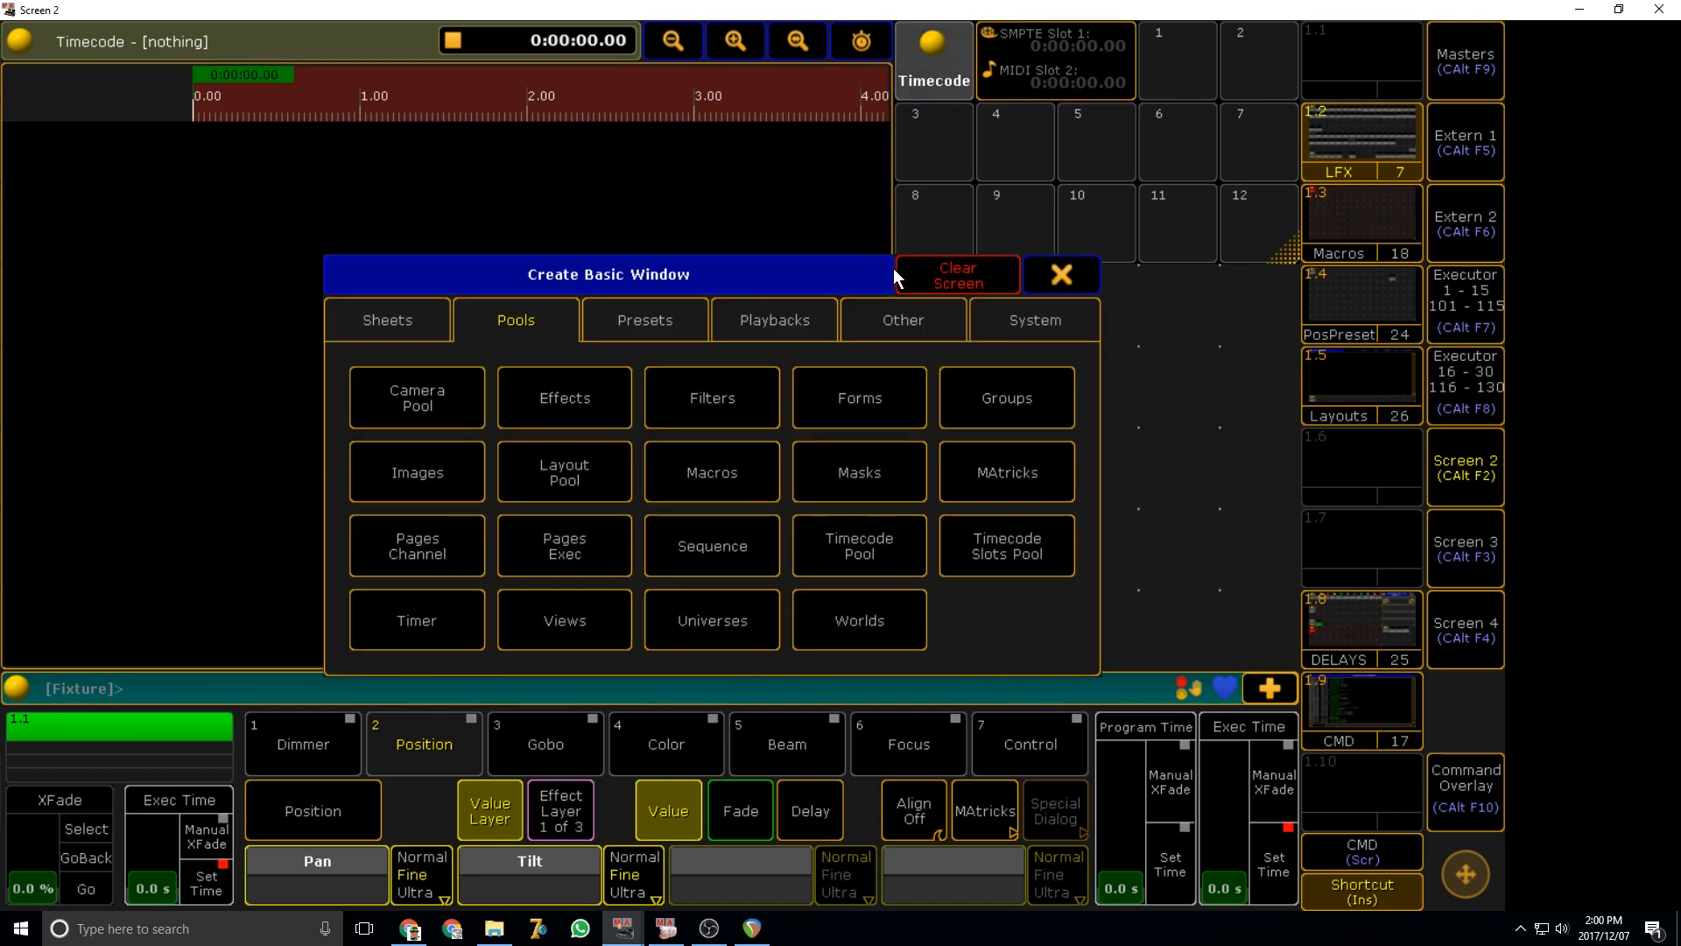
{"action": "left_click", "coordinate": [1009, 561]}
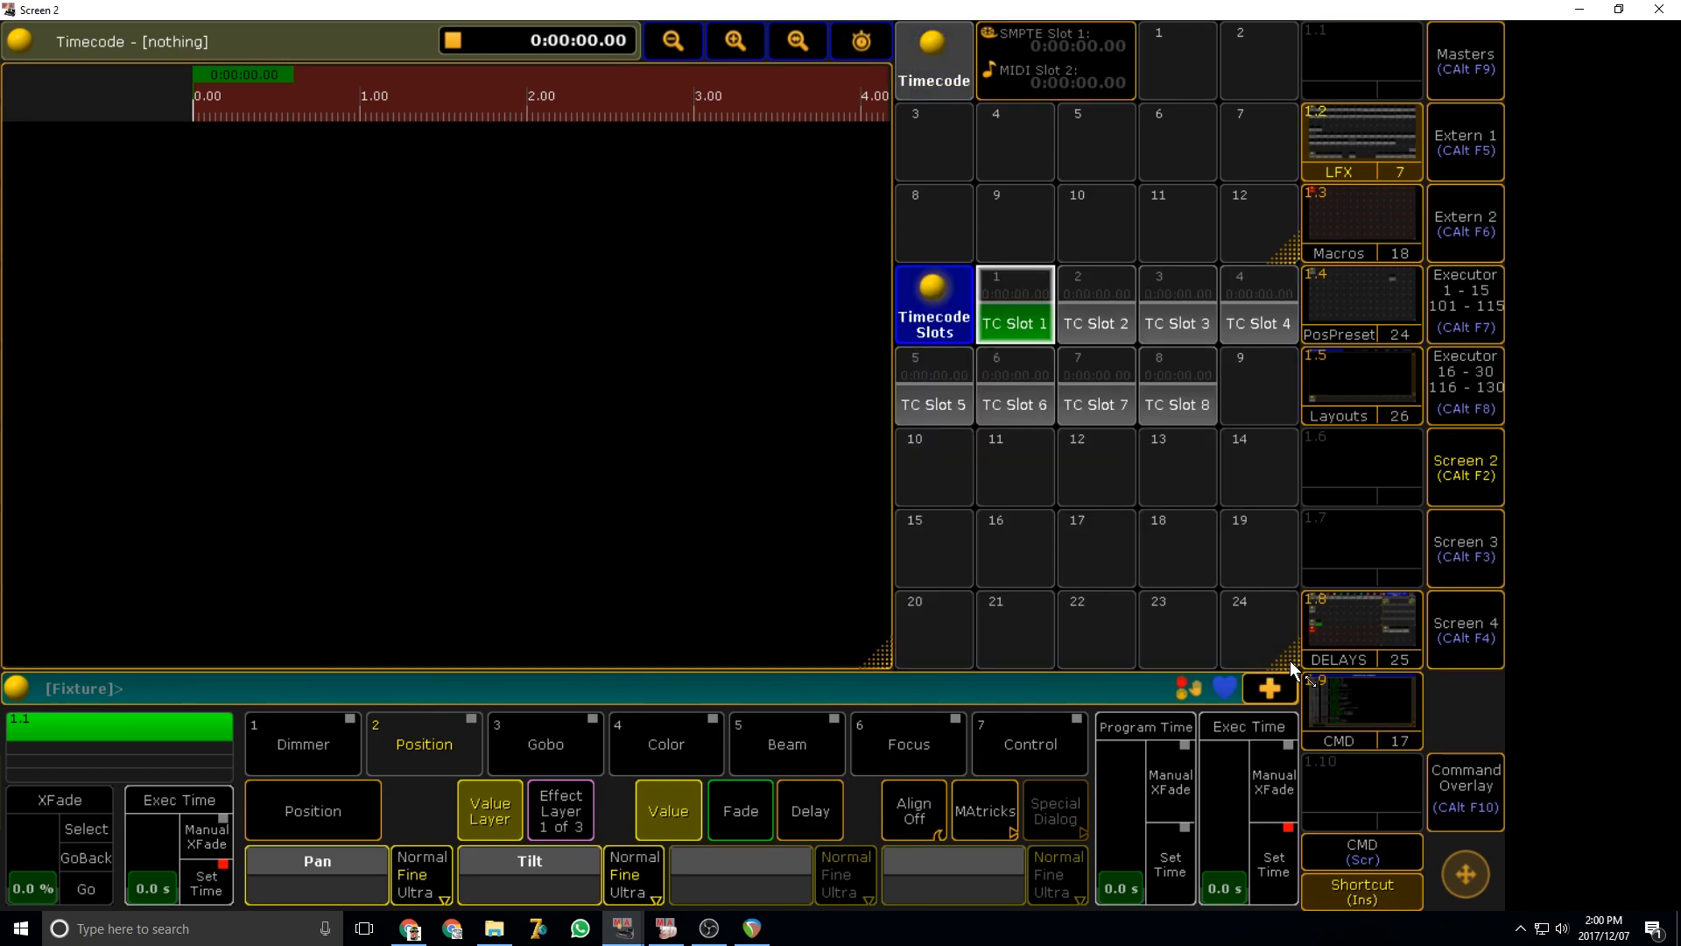
{"action": "left_click_drag", "start_coordinate": [1285, 660], "coordinate": [1271, 355]}
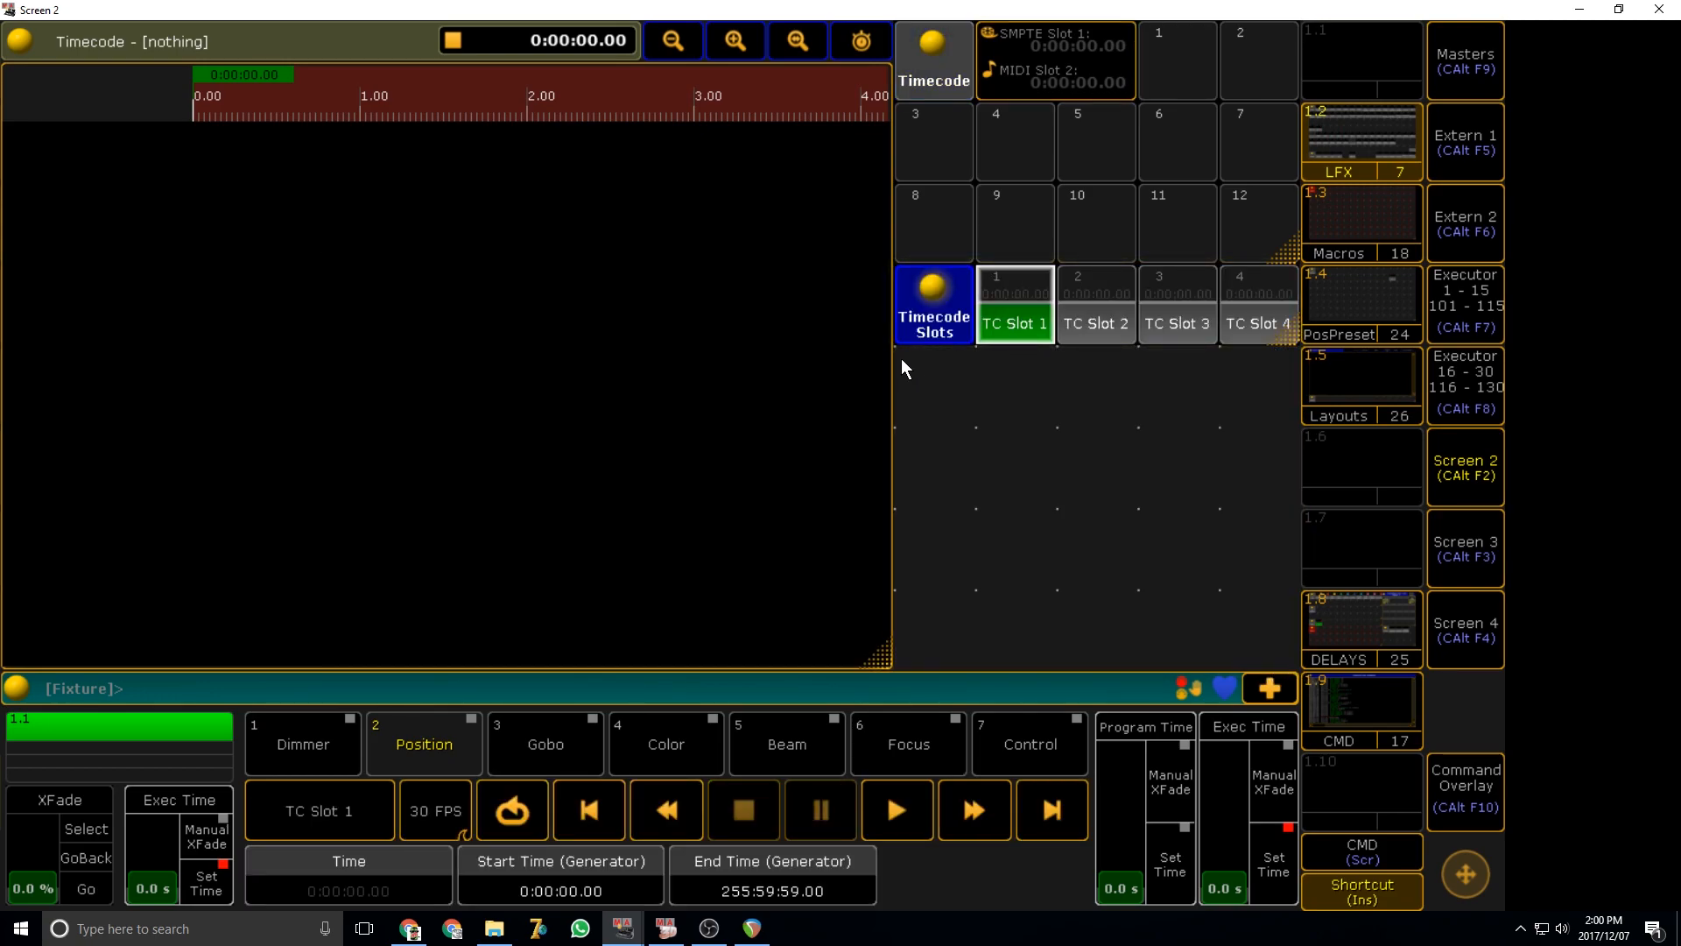
- Add a Clock window below the Timecode Slots pool and reduce it to three rows high
{"action": "left_click", "coordinate": [895, 426]}
{"action": "left_click", "coordinate": [935, 312]}
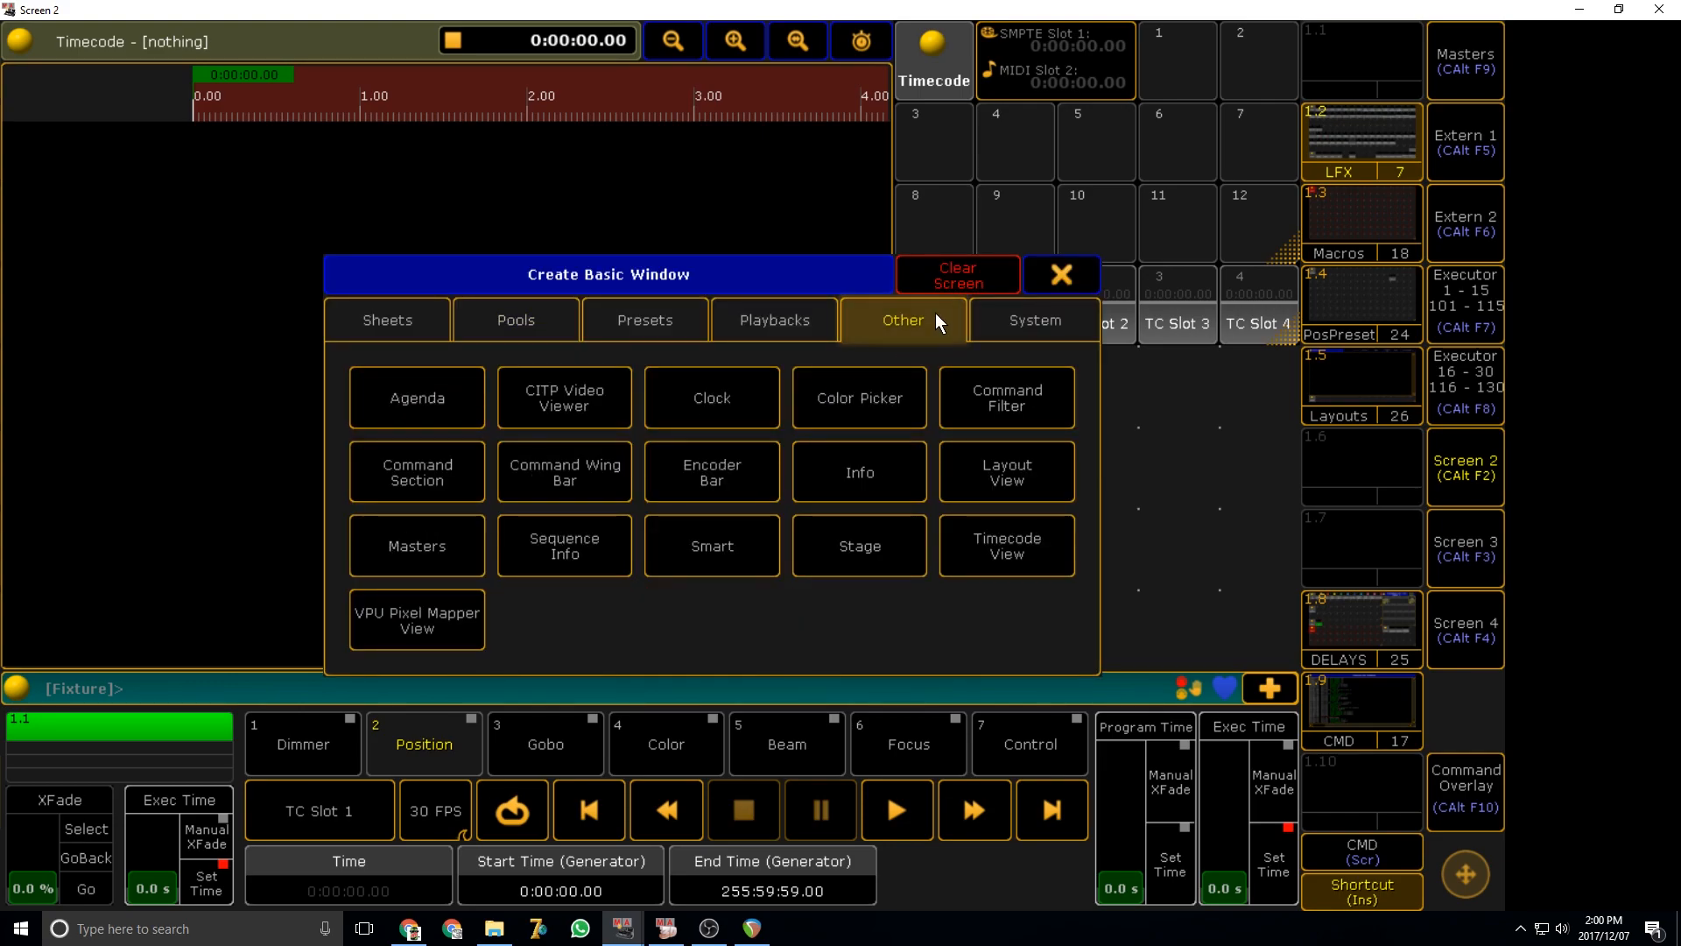
{"action": "left_click", "coordinate": [743, 399]}
{"action": "left_click_drag", "start_coordinate": [1274, 659], "coordinate": [1294, 590]}
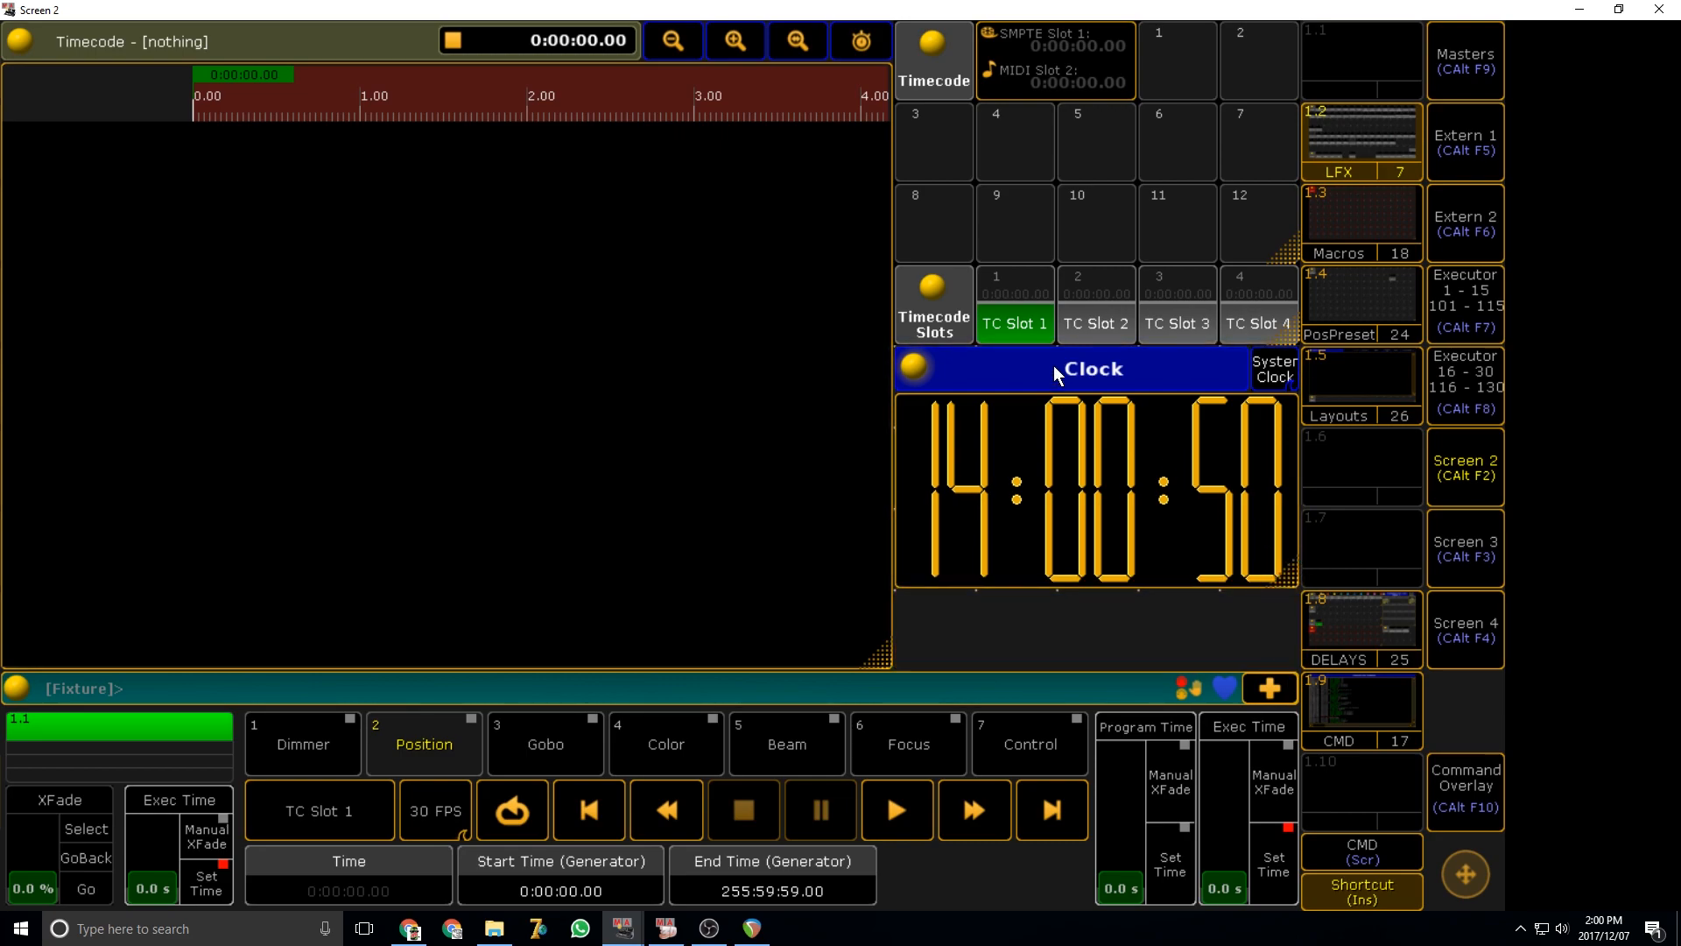
- Move the Clock and Timecode Slots windows down one row and extend the Timecode pool to four rows
{"action": "left_click_drag", "start_coordinate": [1053, 375], "coordinate": [1046, 462]}
{"action": "left_click_drag", "start_coordinate": [923, 345], "coordinate": [928, 410]}
{"action": "left_click_drag", "start_coordinate": [1282, 252], "coordinate": [1274, 330]}
- Store the current Screen 2 layout on view button 1.7 under the name TIMECODE
{"action": "left_click", "coordinate": [1464, 786]}
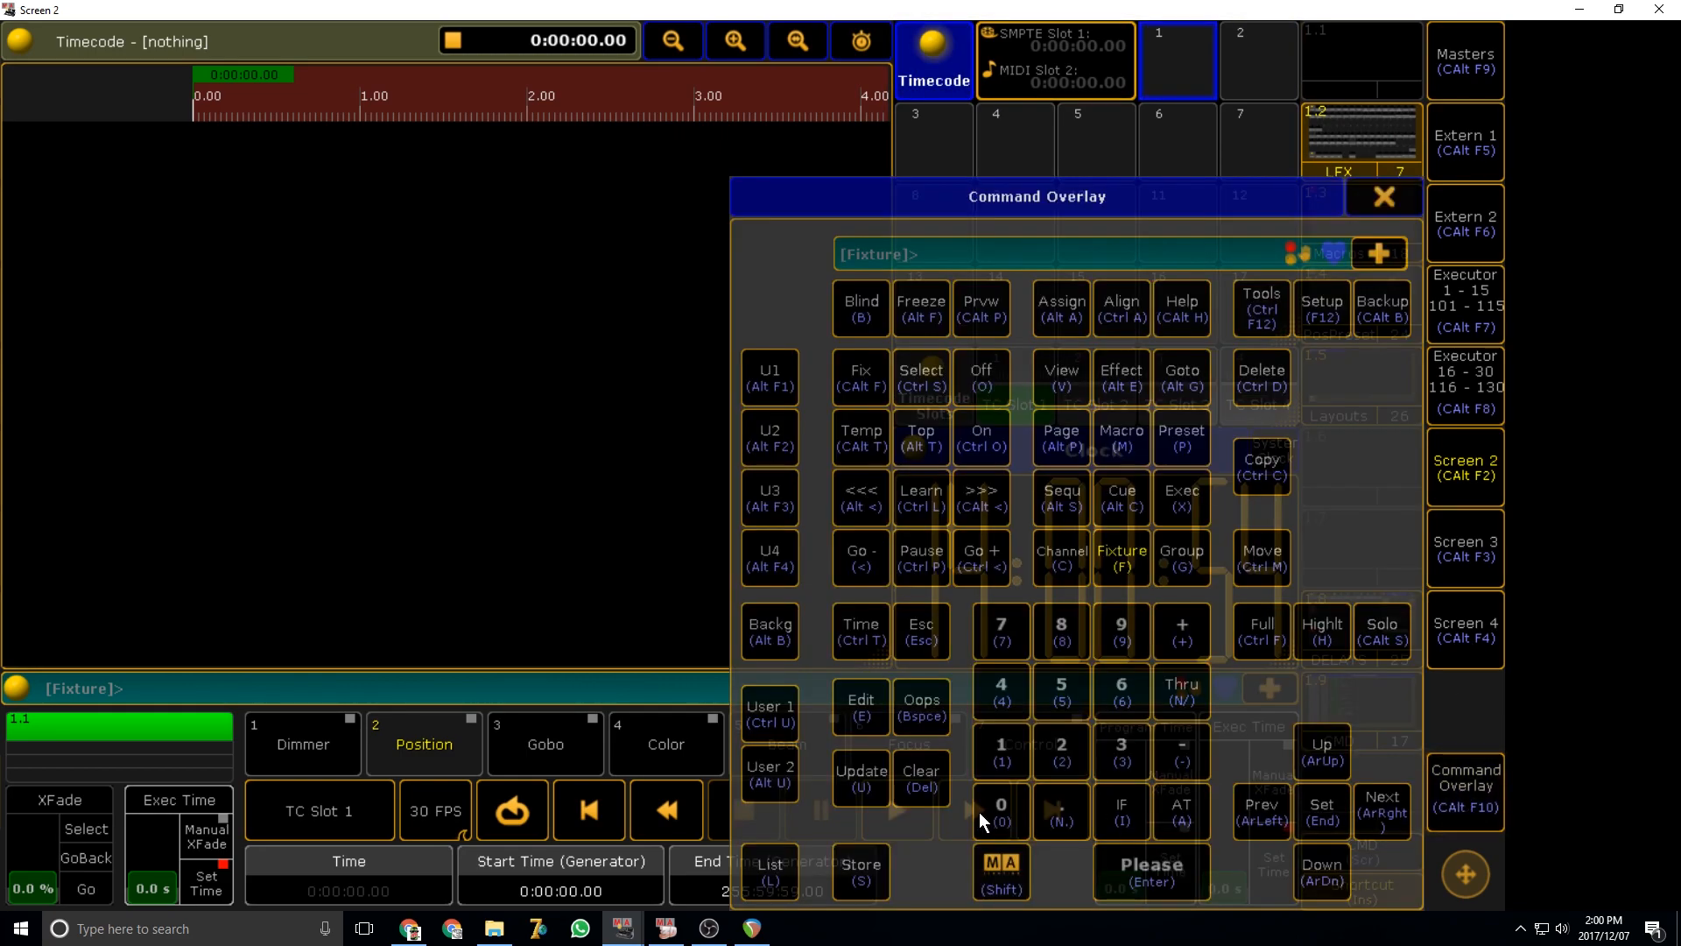
{"action": "left_click", "coordinate": [860, 871]}
{"action": "left_click", "coordinate": [1406, 198]}
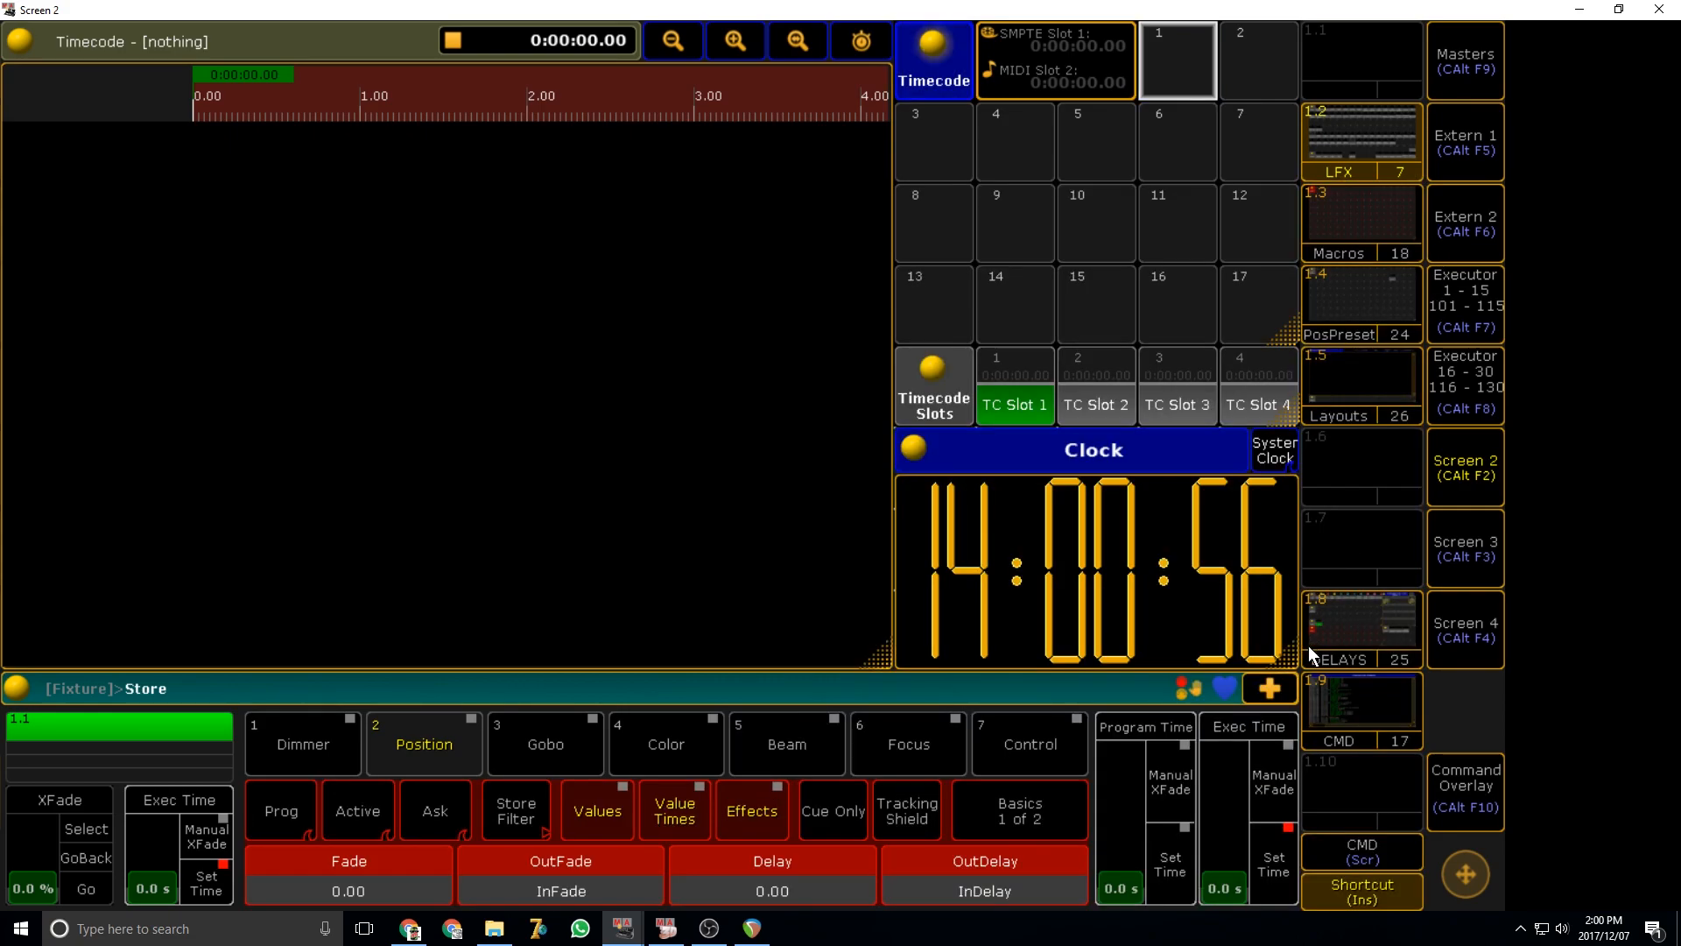
{"action": "left_click", "coordinate": [1355, 551]}
{"action": "type", "text": "TIME"}
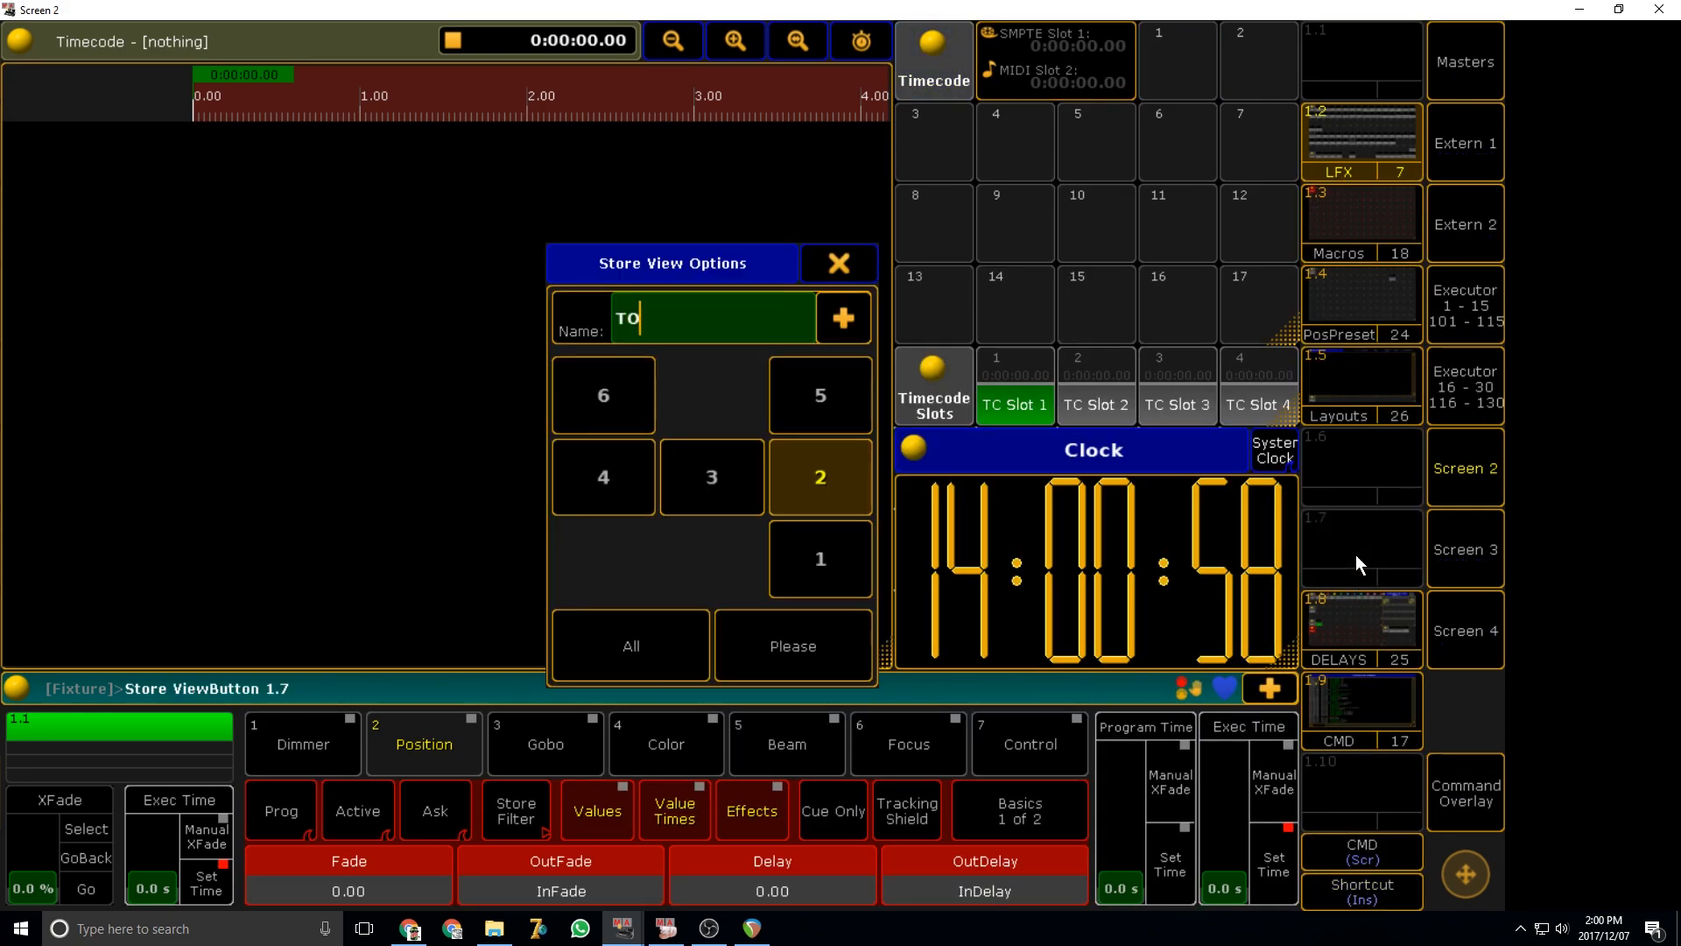
{"action": "type", "text": "CODE"}
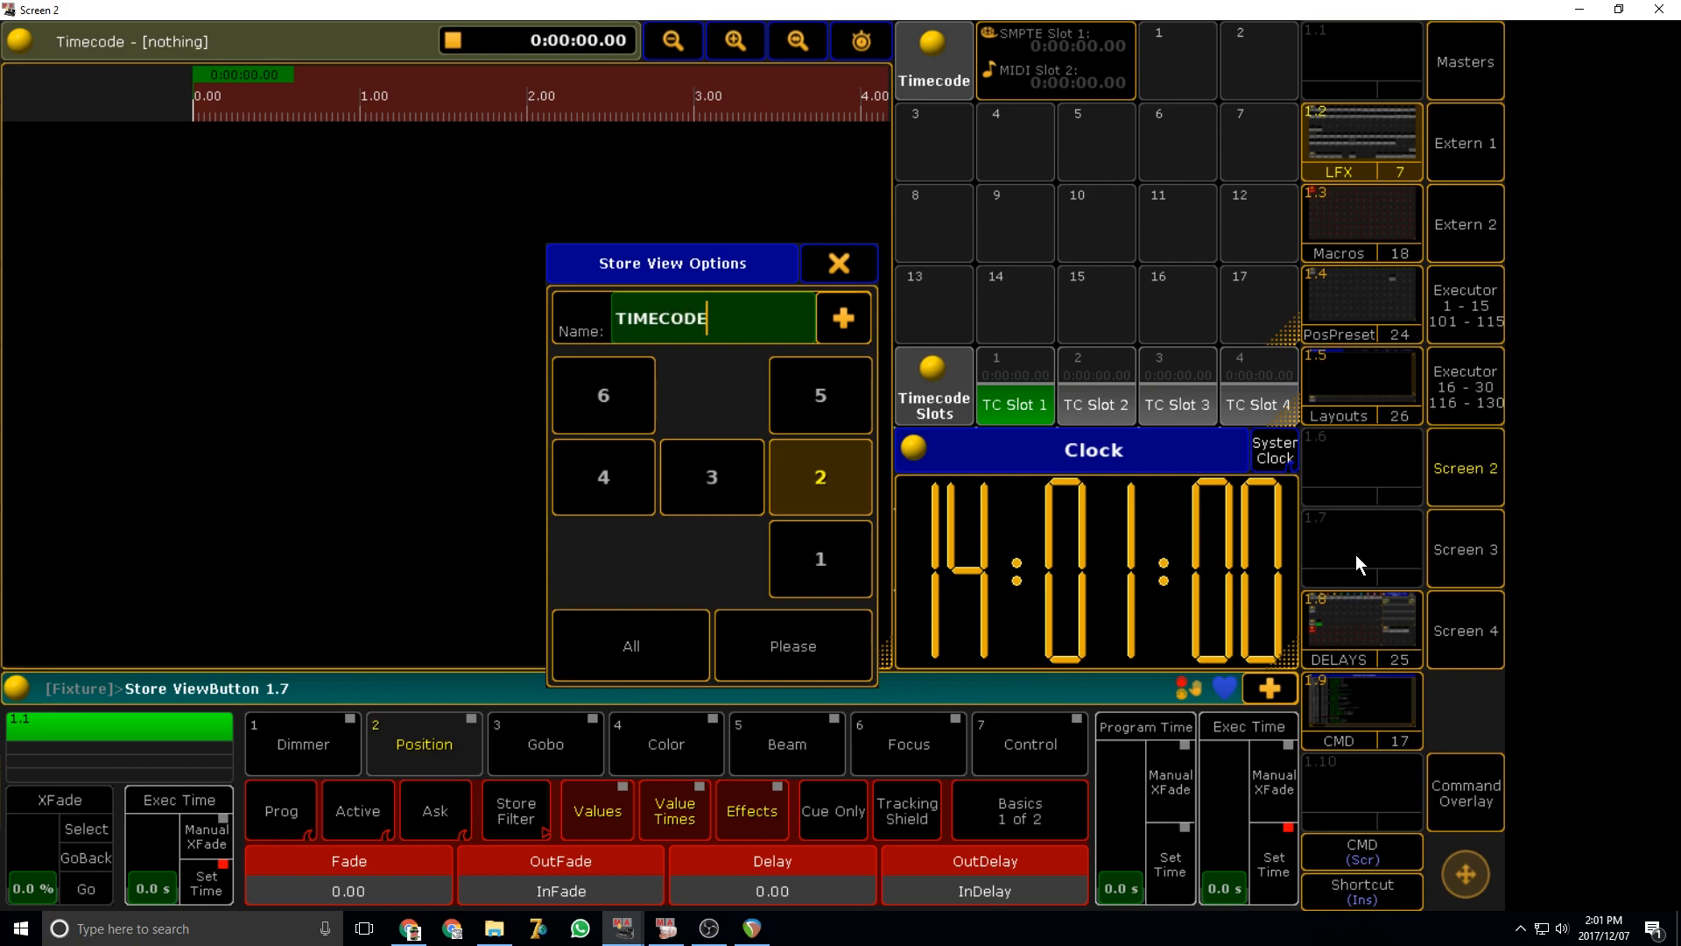
{"action": "key", "text": "Return"}
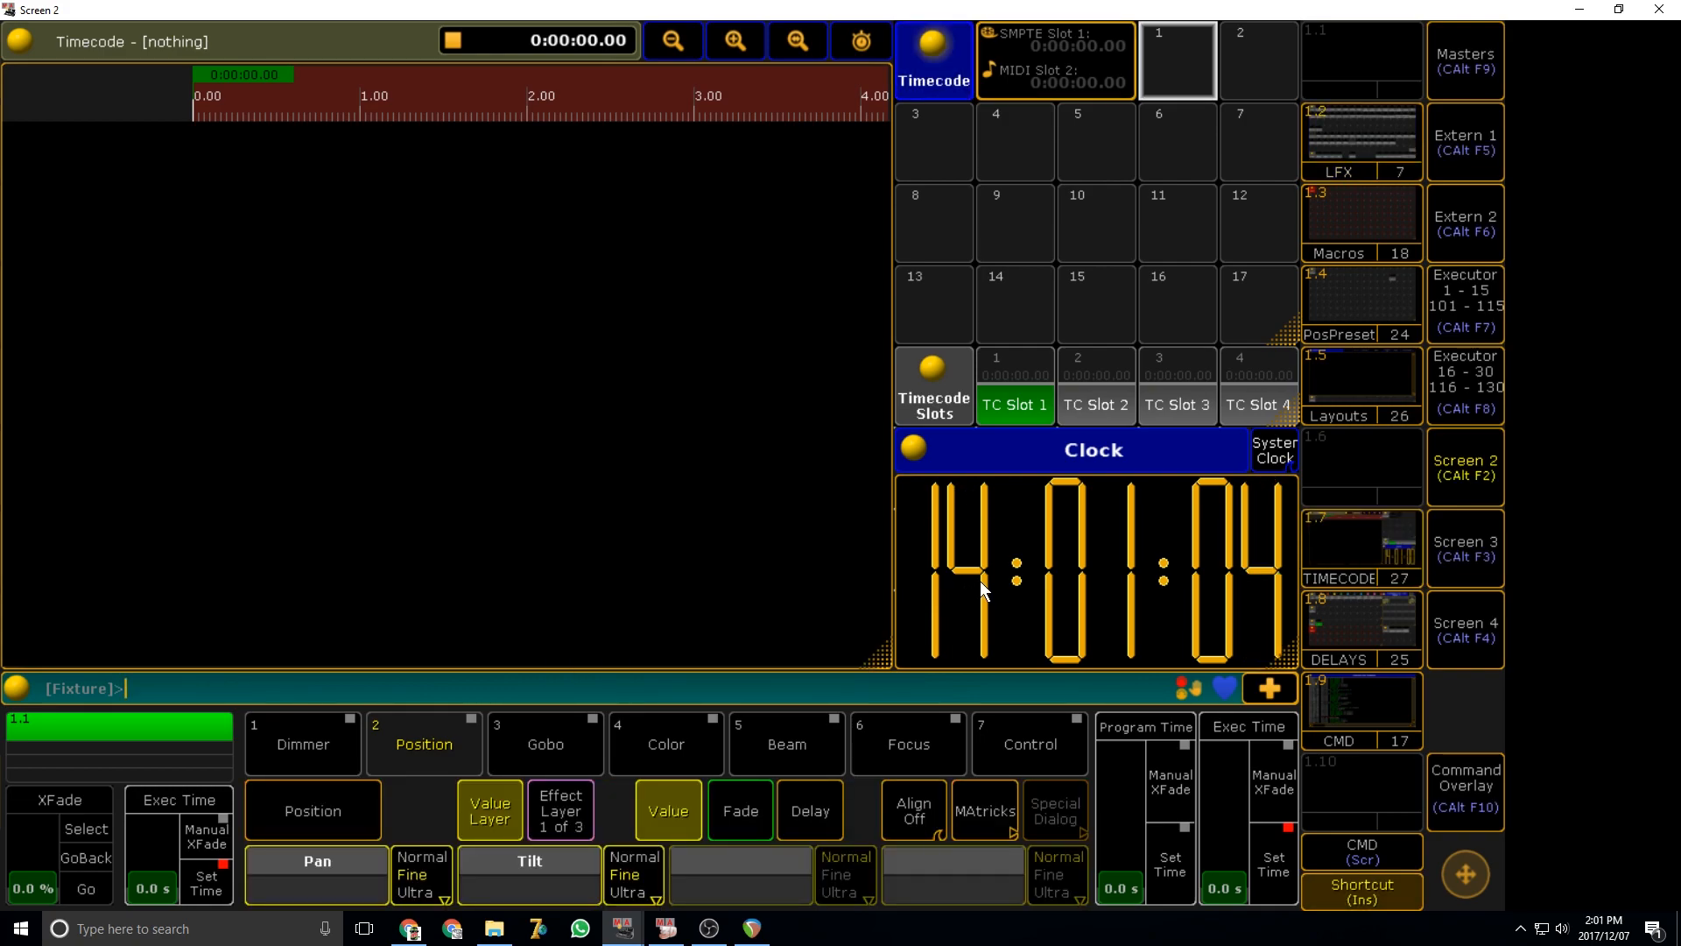
- Store a new timecode object in slot 1 of the Timecode pool
{"action": "left_click", "coordinate": [1089, 162]}
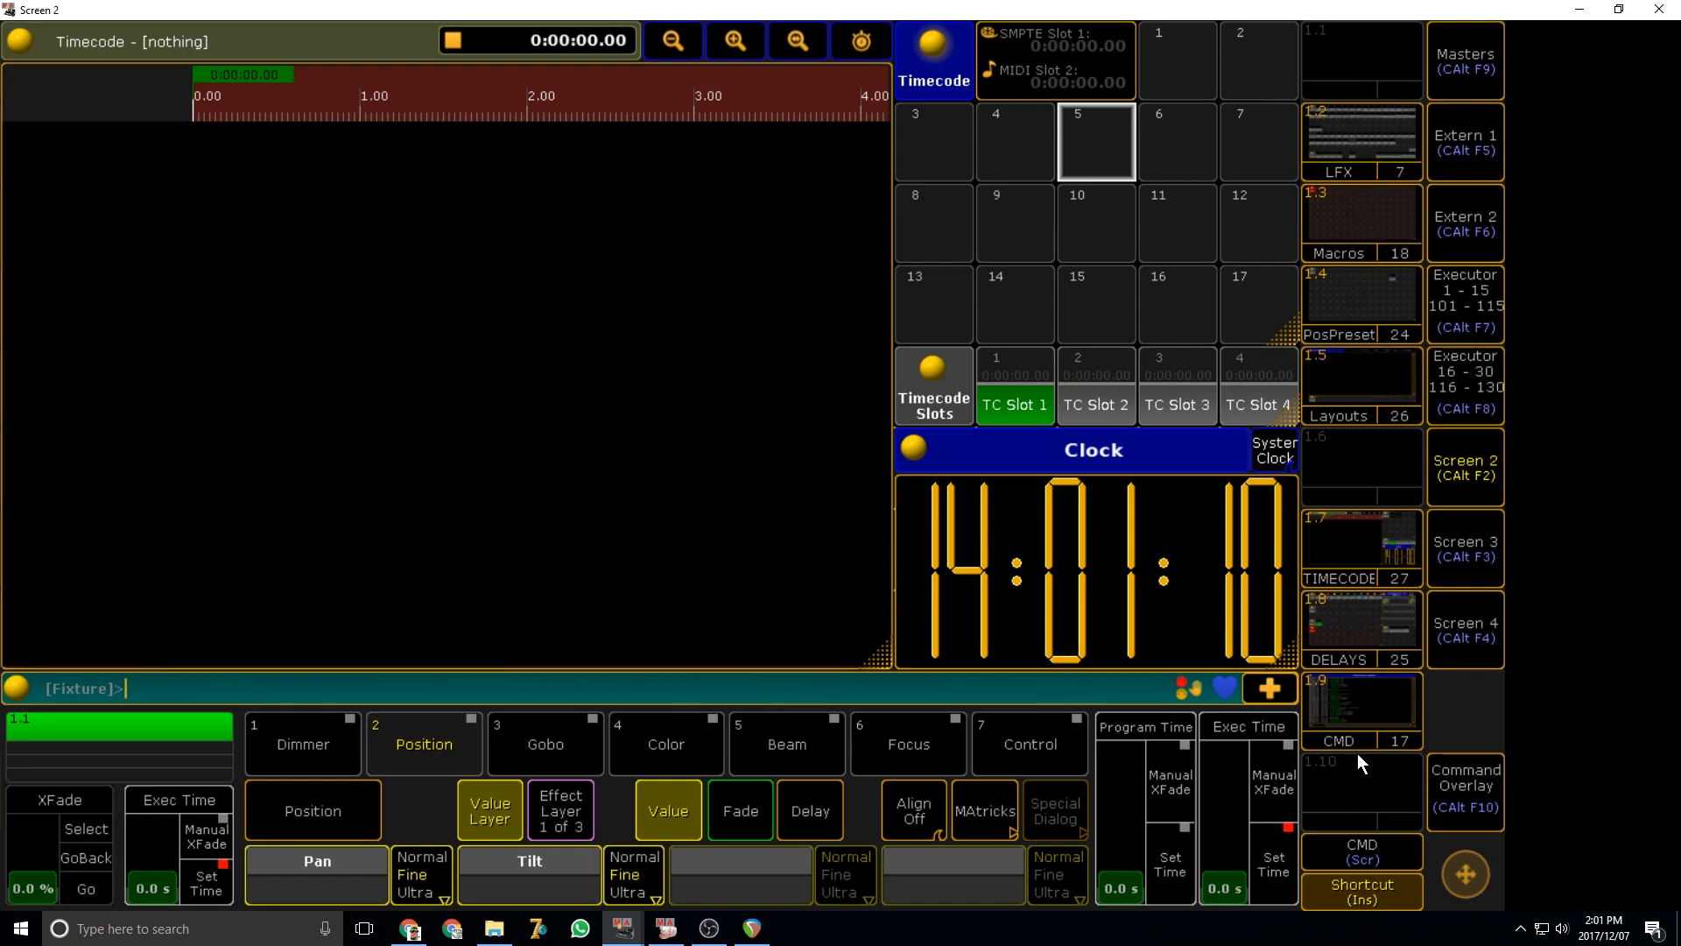
{"action": "left_click", "coordinate": [1460, 793]}
{"action": "left_click", "coordinate": [856, 876]}
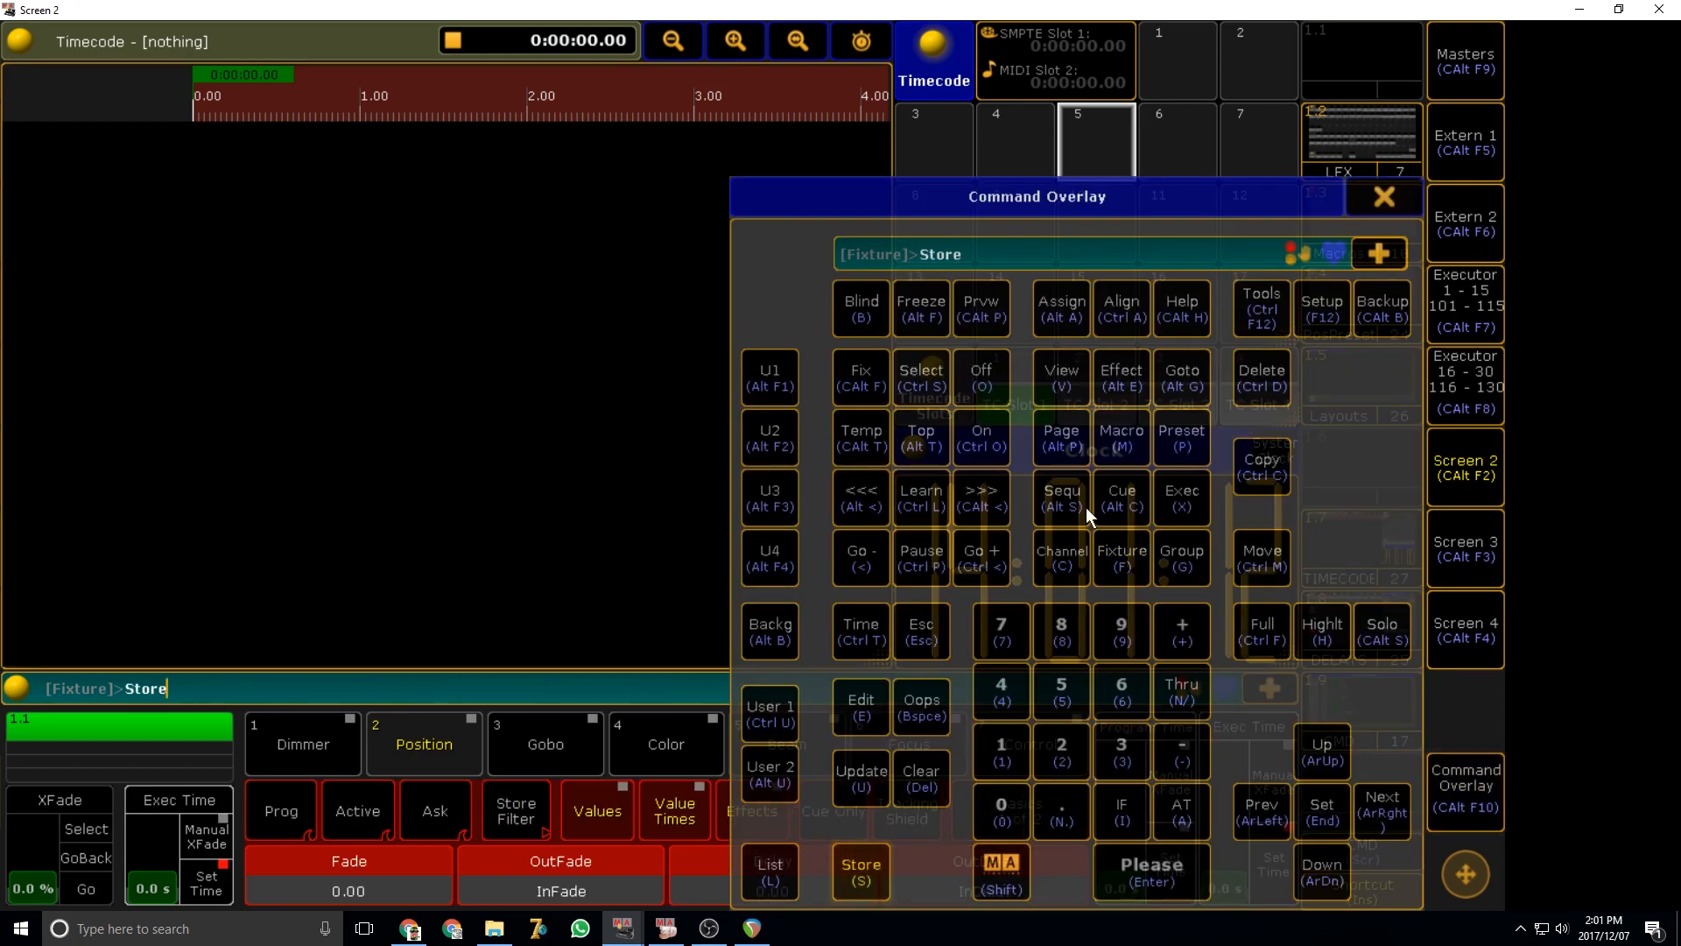
{"action": "left_click", "coordinate": [1165, 59]}
{"action": "left_click", "coordinate": [1385, 198]}
- Label timecode 1 TUTORIAL and select it so that it loads in the timecode view
{"action": "left_click", "coordinate": [1488, 791]}
{"action": "left_click", "coordinate": [1067, 328]}
{"action": "left_click", "coordinate": [1066, 328]}
{"action": "left_click", "coordinate": [1182, 89]}
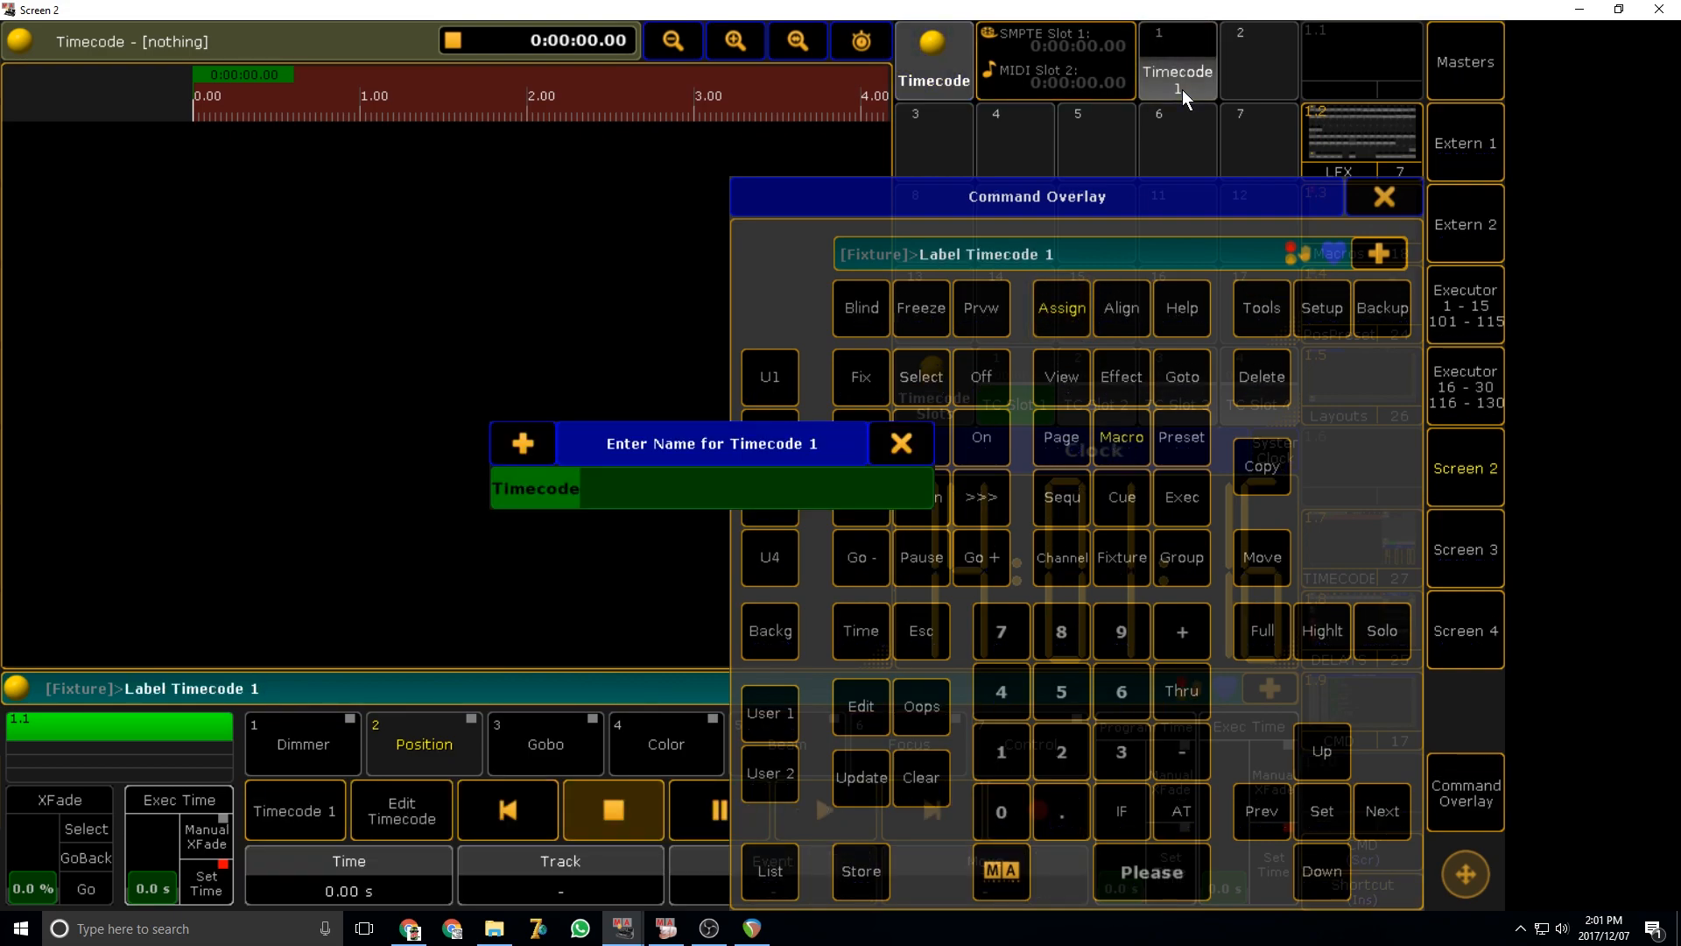
{"action": "type", "text": "TUTORIAL"}
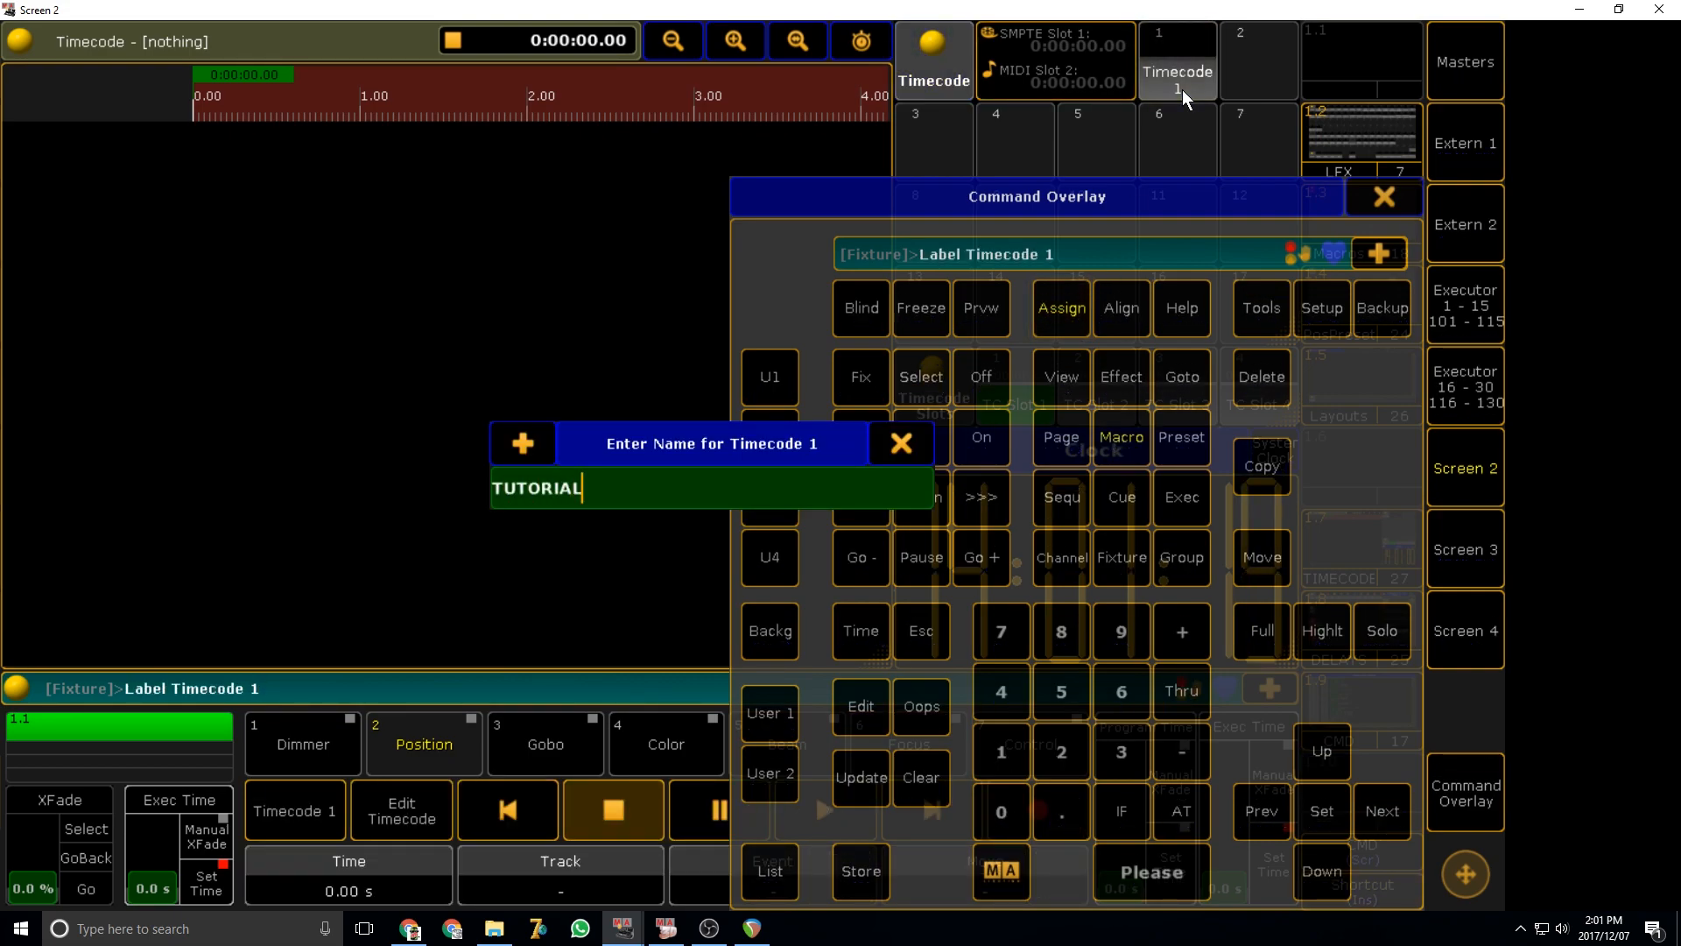
{"action": "key", "text": "Return"}
{"action": "left_click", "coordinate": [1410, 193]}
{"action": "left_click", "coordinate": [1189, 79]}
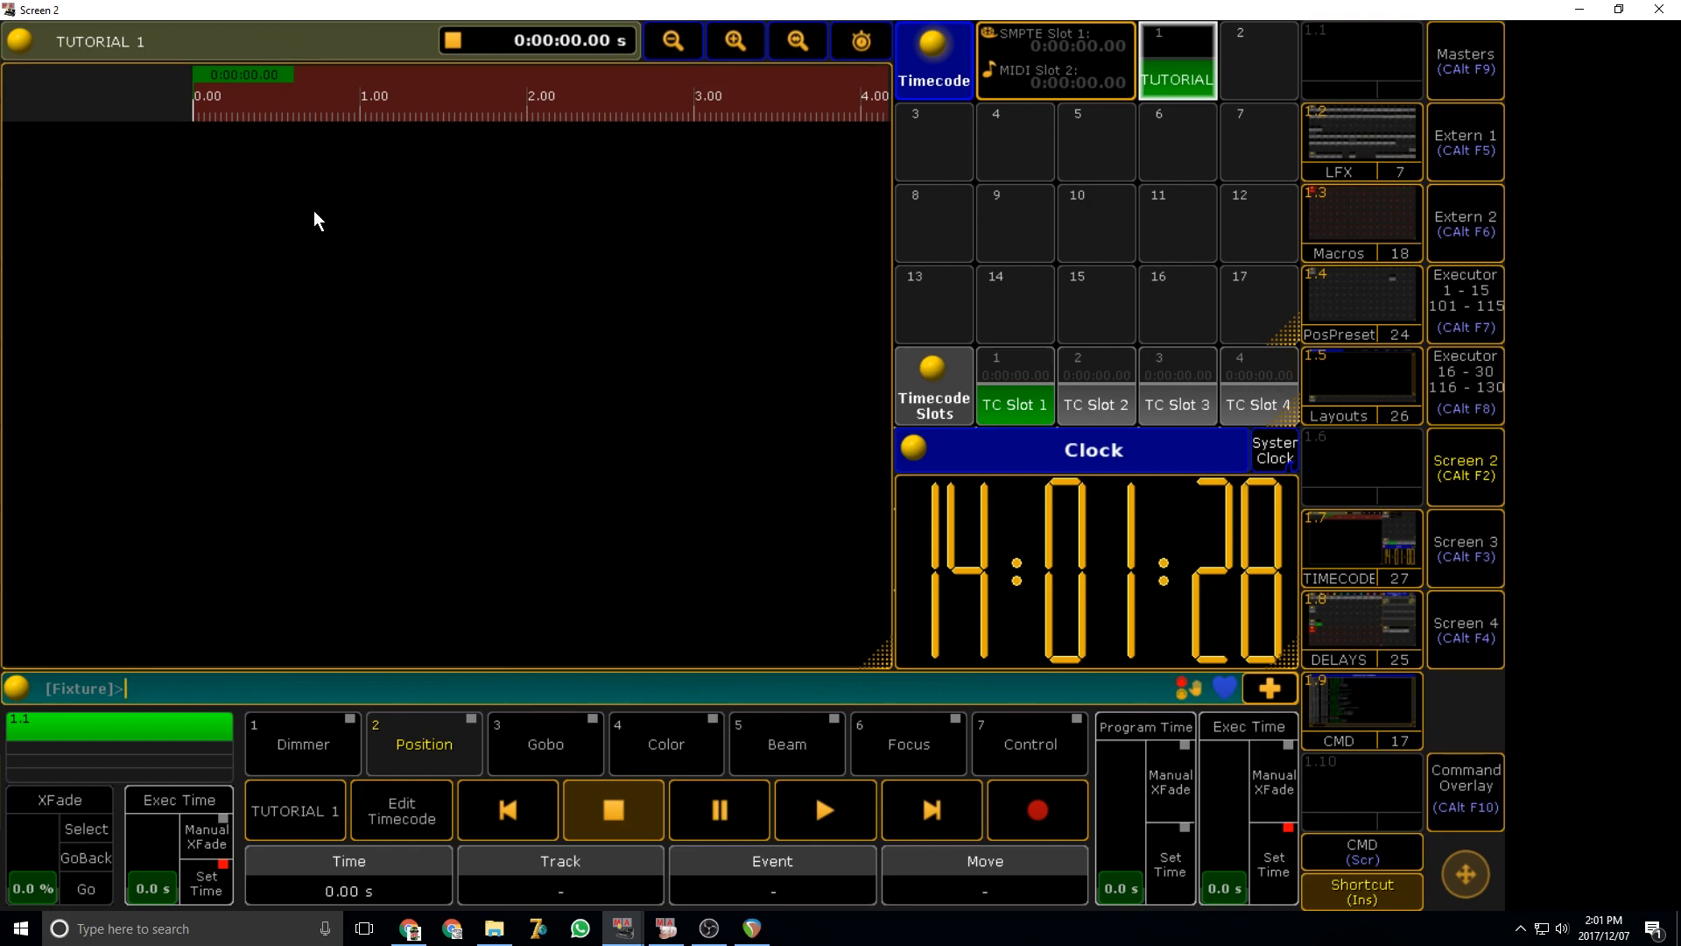
- Open the Timecode View Options for TUTORIAL and review the selectable timecode slots, choosing Intern
{"action": "left_click", "coordinate": [1458, 788]}
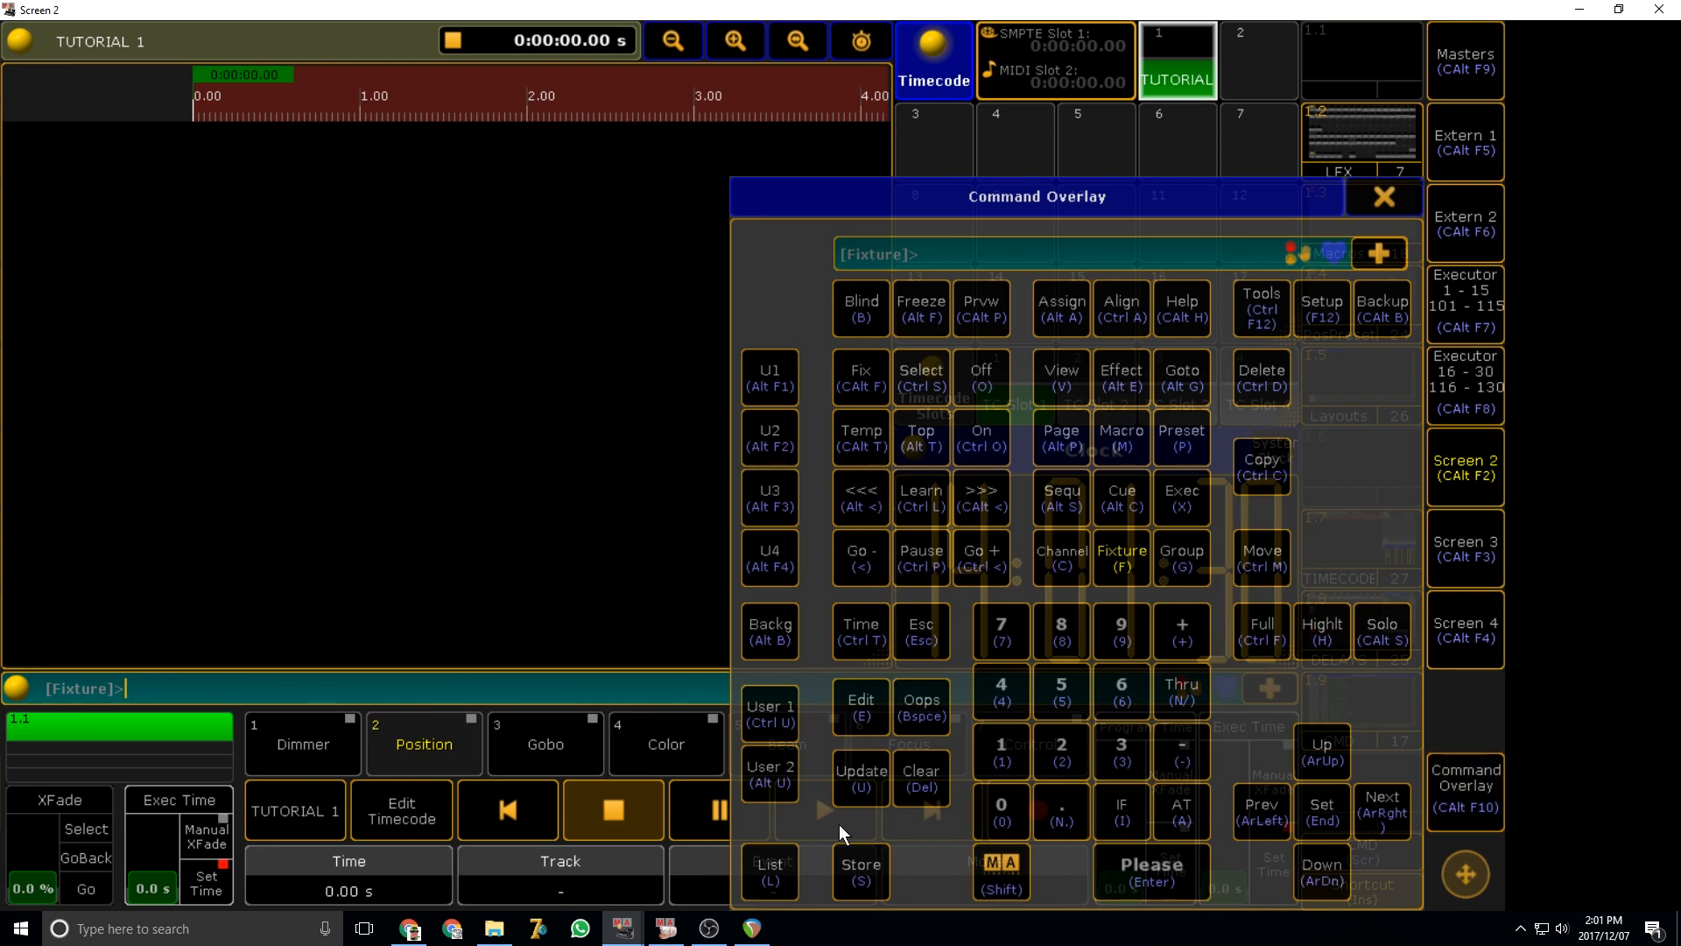
{"action": "left_click", "coordinate": [461, 390]}
{"action": "left_click", "coordinate": [837, 695]}
{"action": "left_click", "coordinate": [93, 42]}
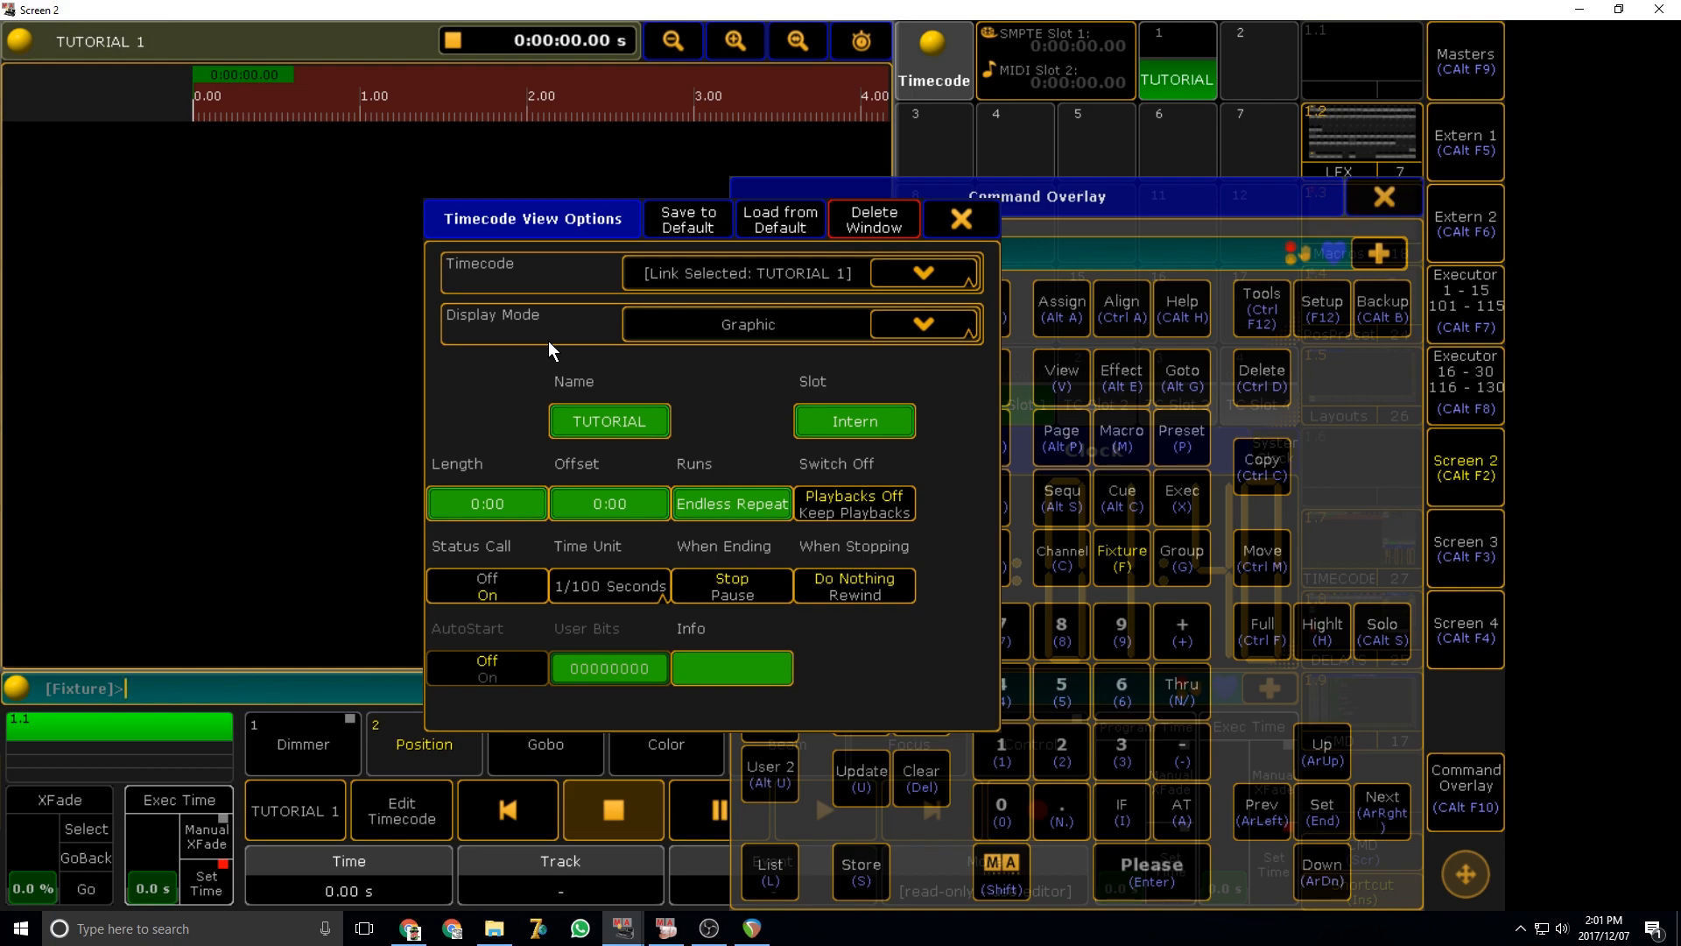
{"action": "left_click", "coordinate": [871, 425]}
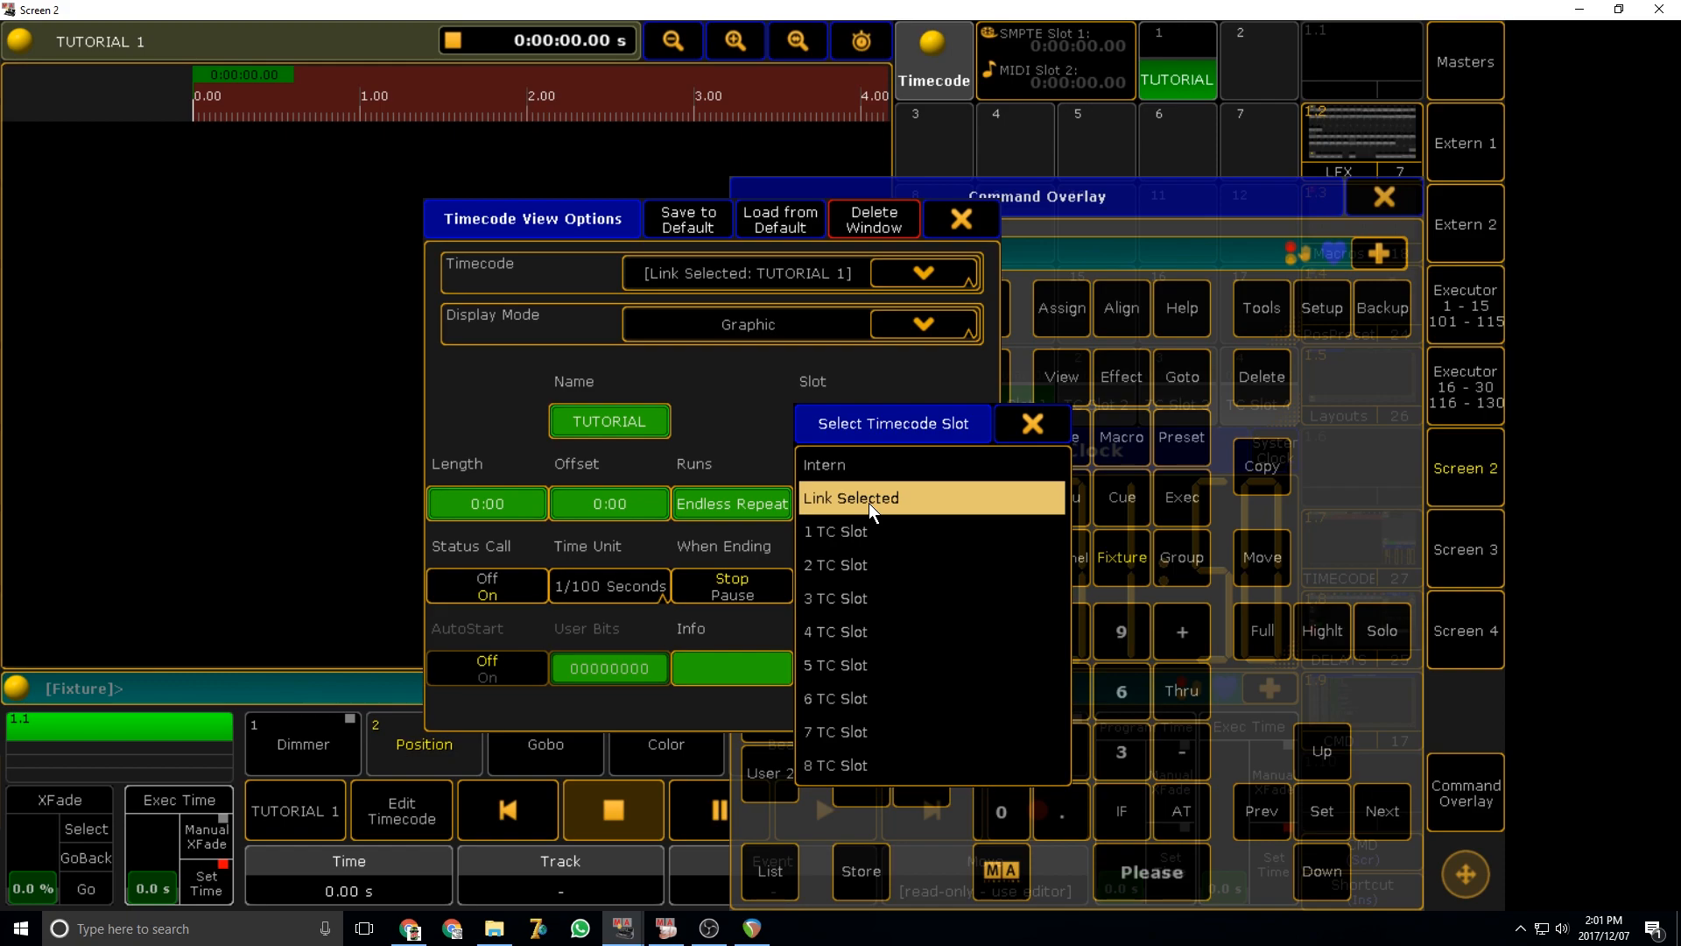
{"action": "left_click", "coordinate": [1386, 196]}
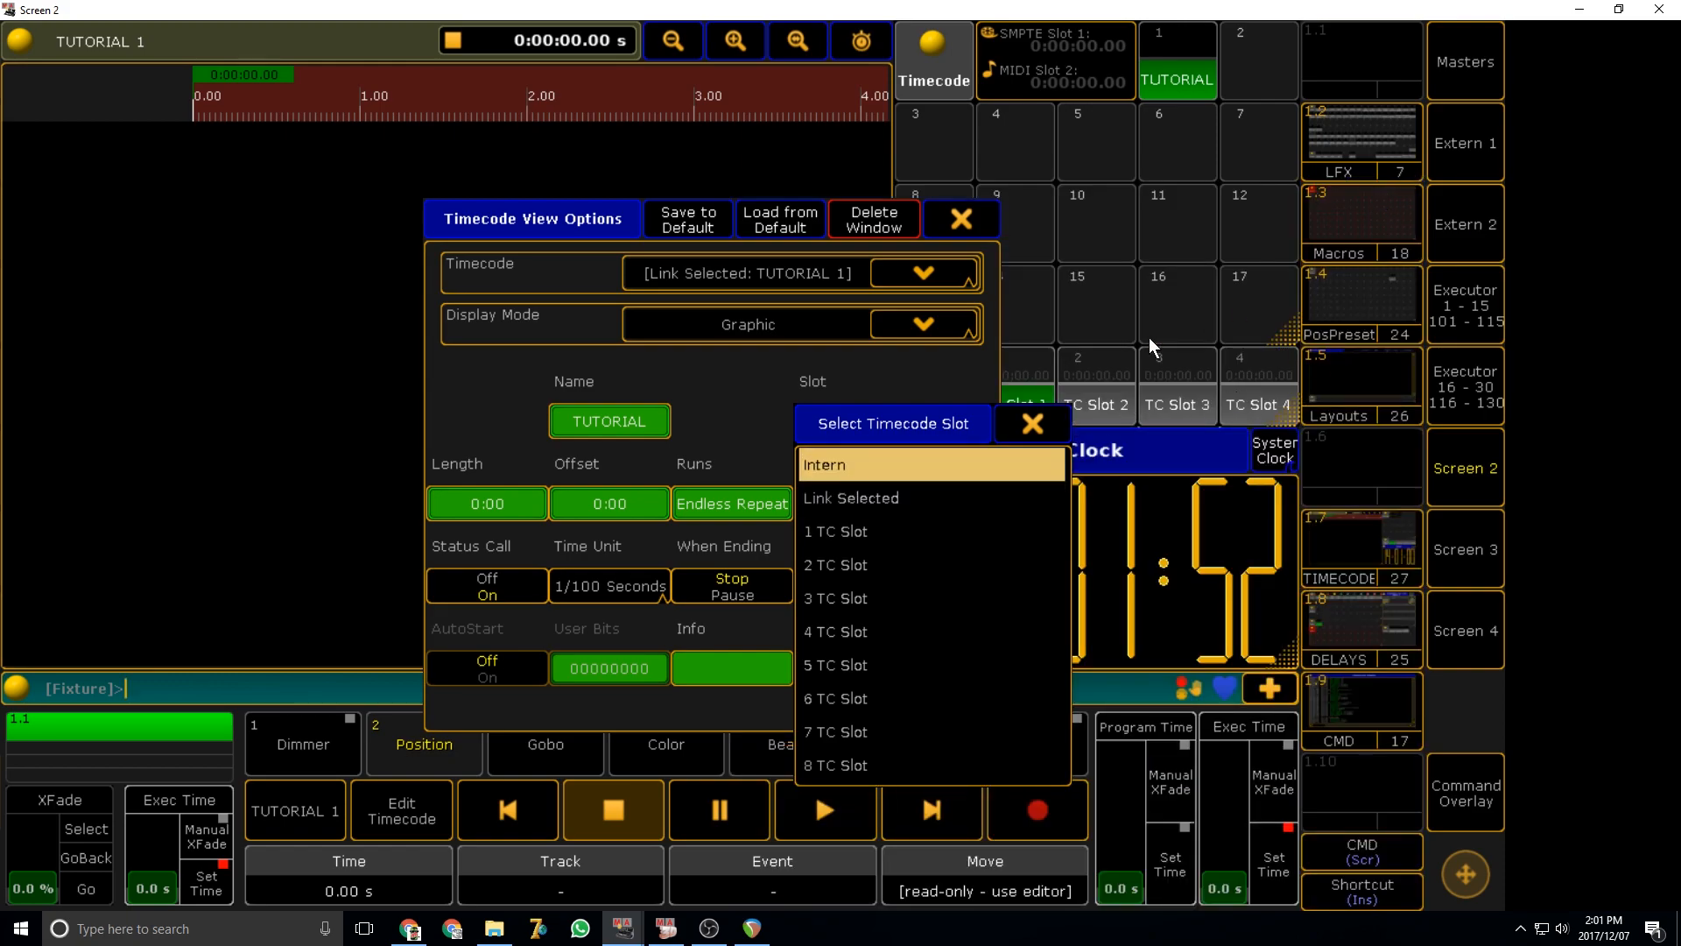
{"action": "left_click", "coordinate": [1033, 423]}
{"action": "key", "text": "Insert"}
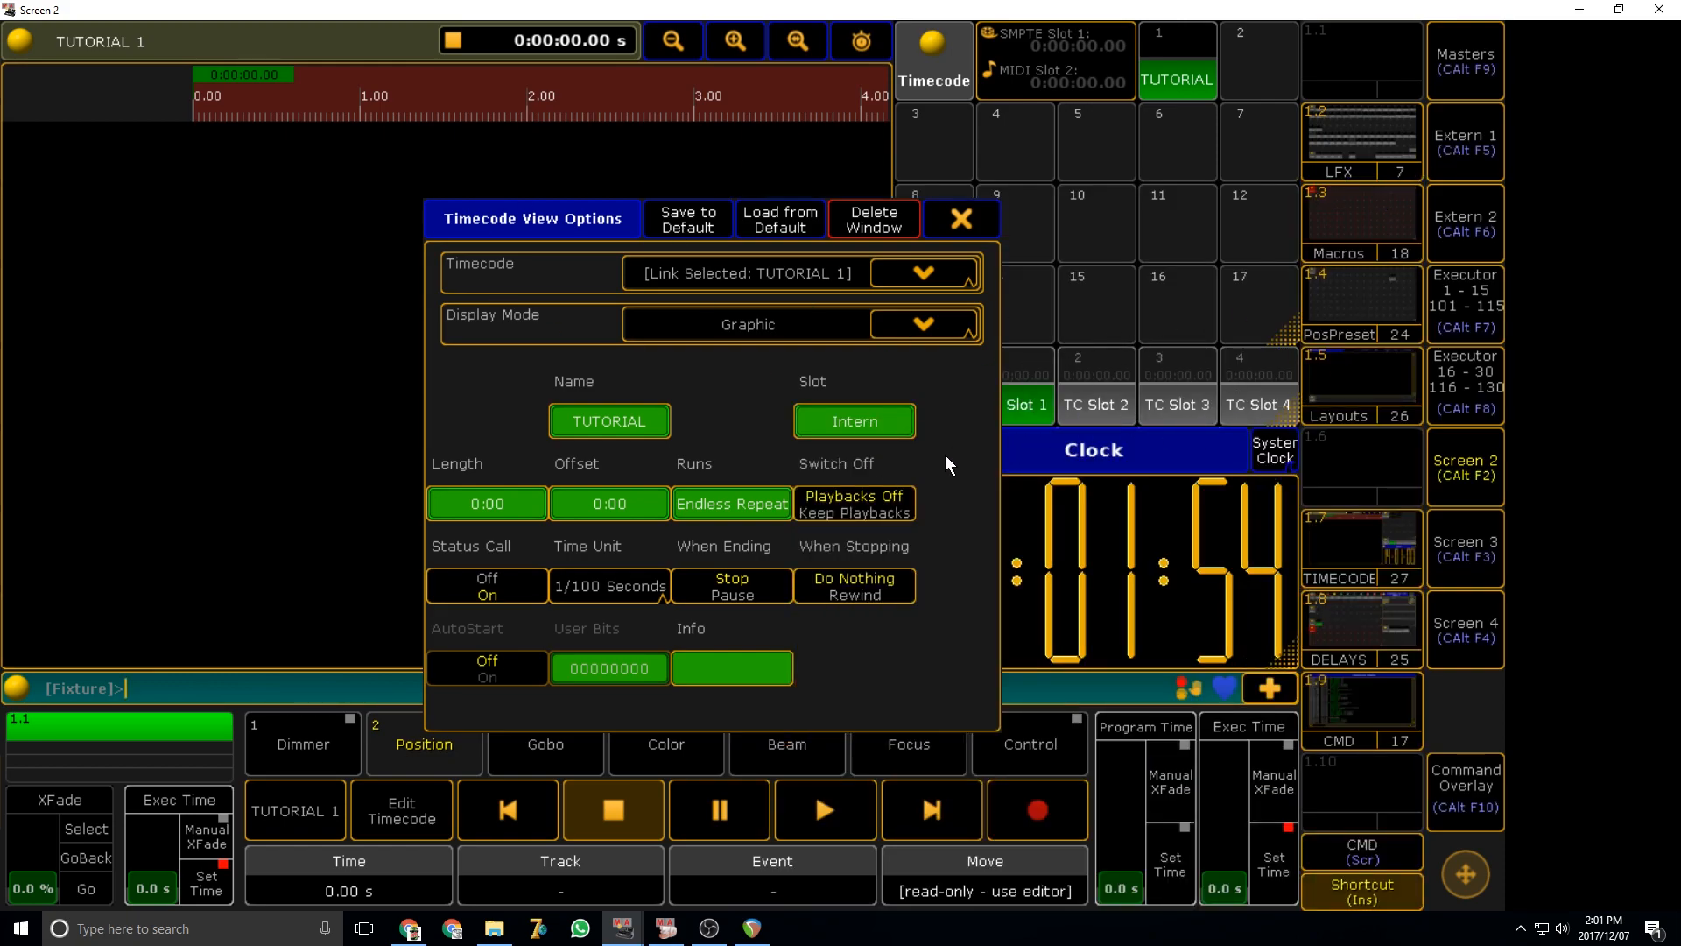
{"action": "left_click", "coordinate": [866, 433]}
{"action": "left_click", "coordinate": [878, 469]}
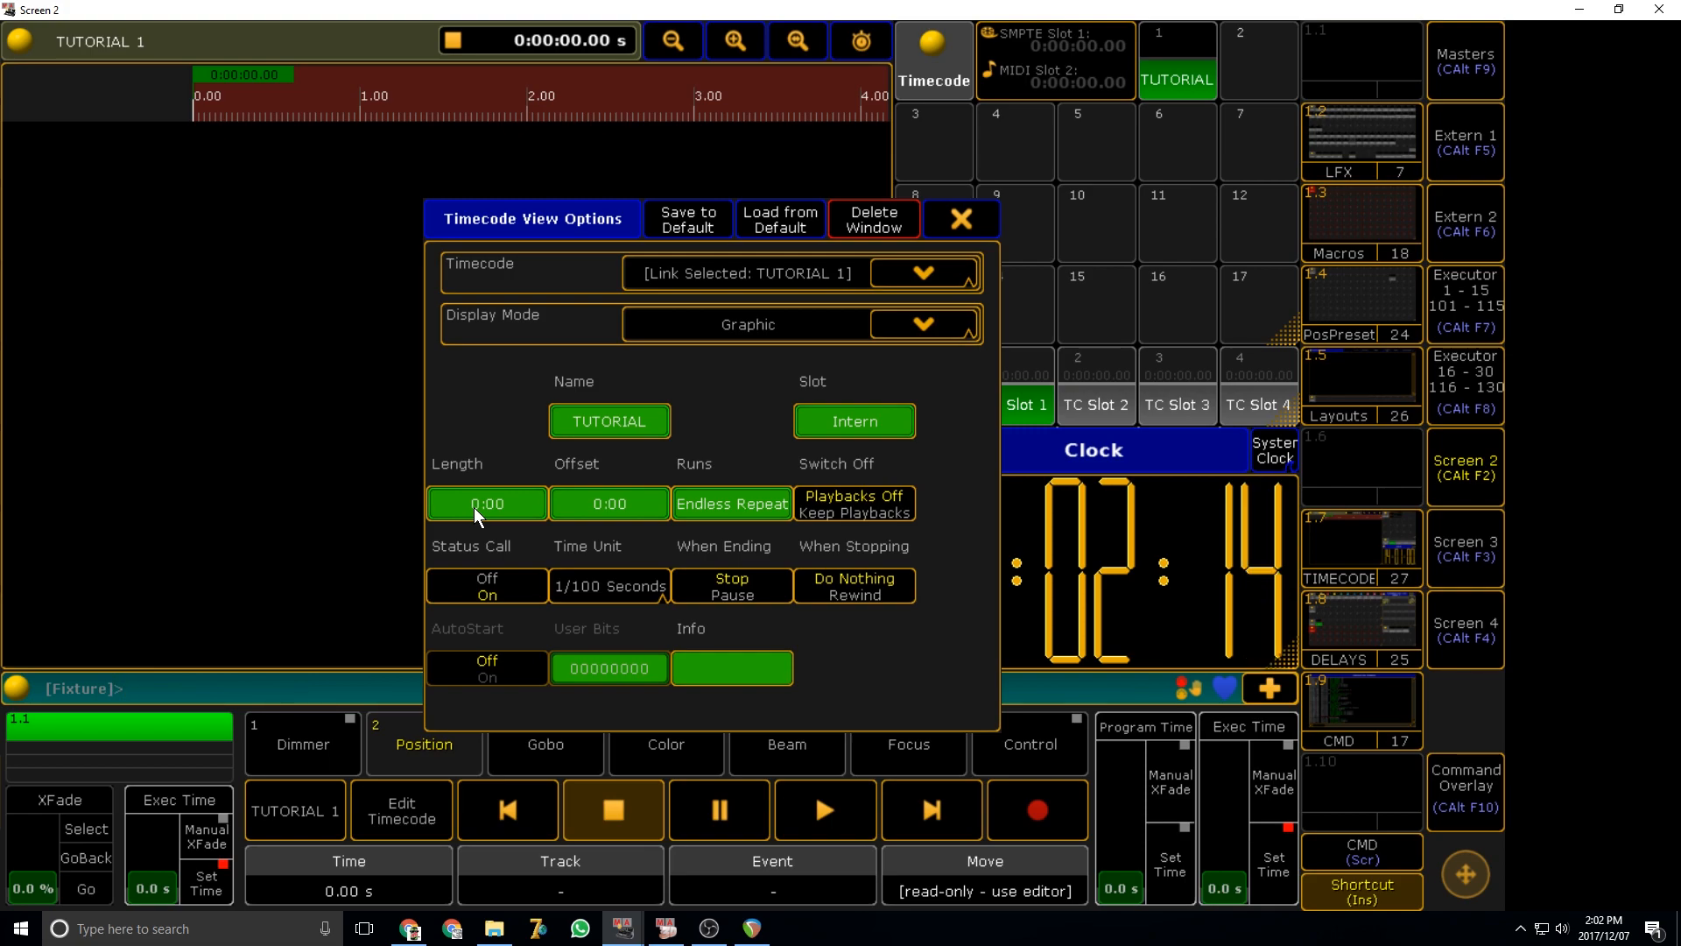
- Review the Runs choices, try 30 FPS as the time unit and return to 1/100 Seconds, and close the timecode view options
{"action": "left_click", "coordinate": [748, 500]}
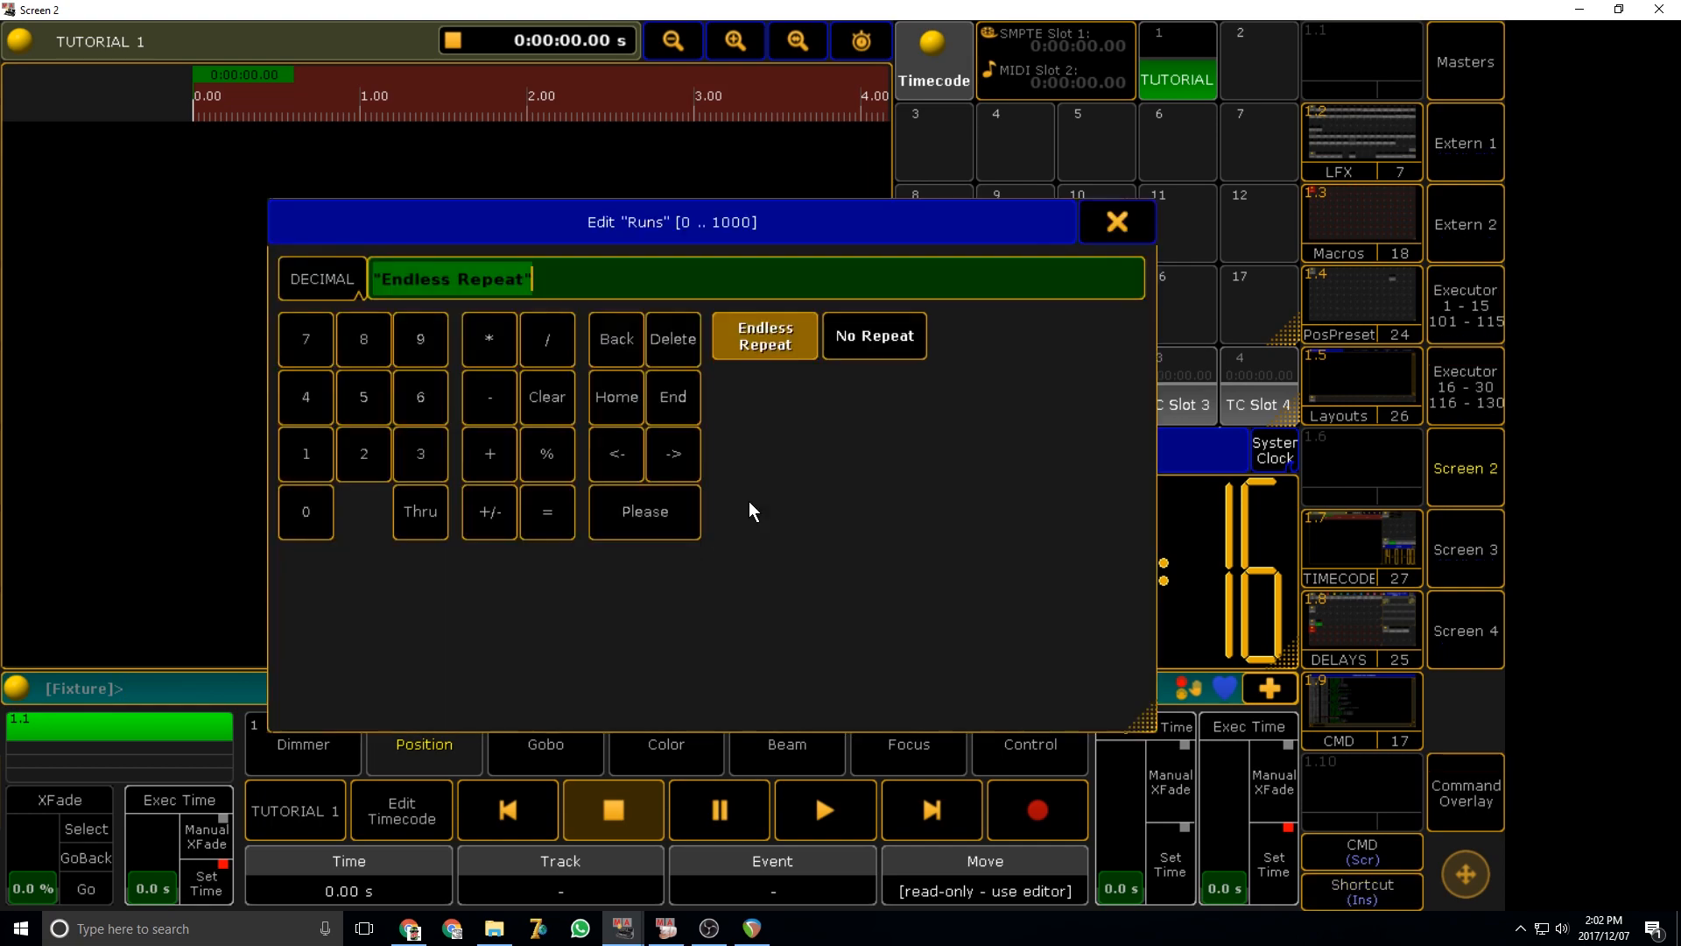
{"action": "left_click", "coordinate": [1113, 222]}
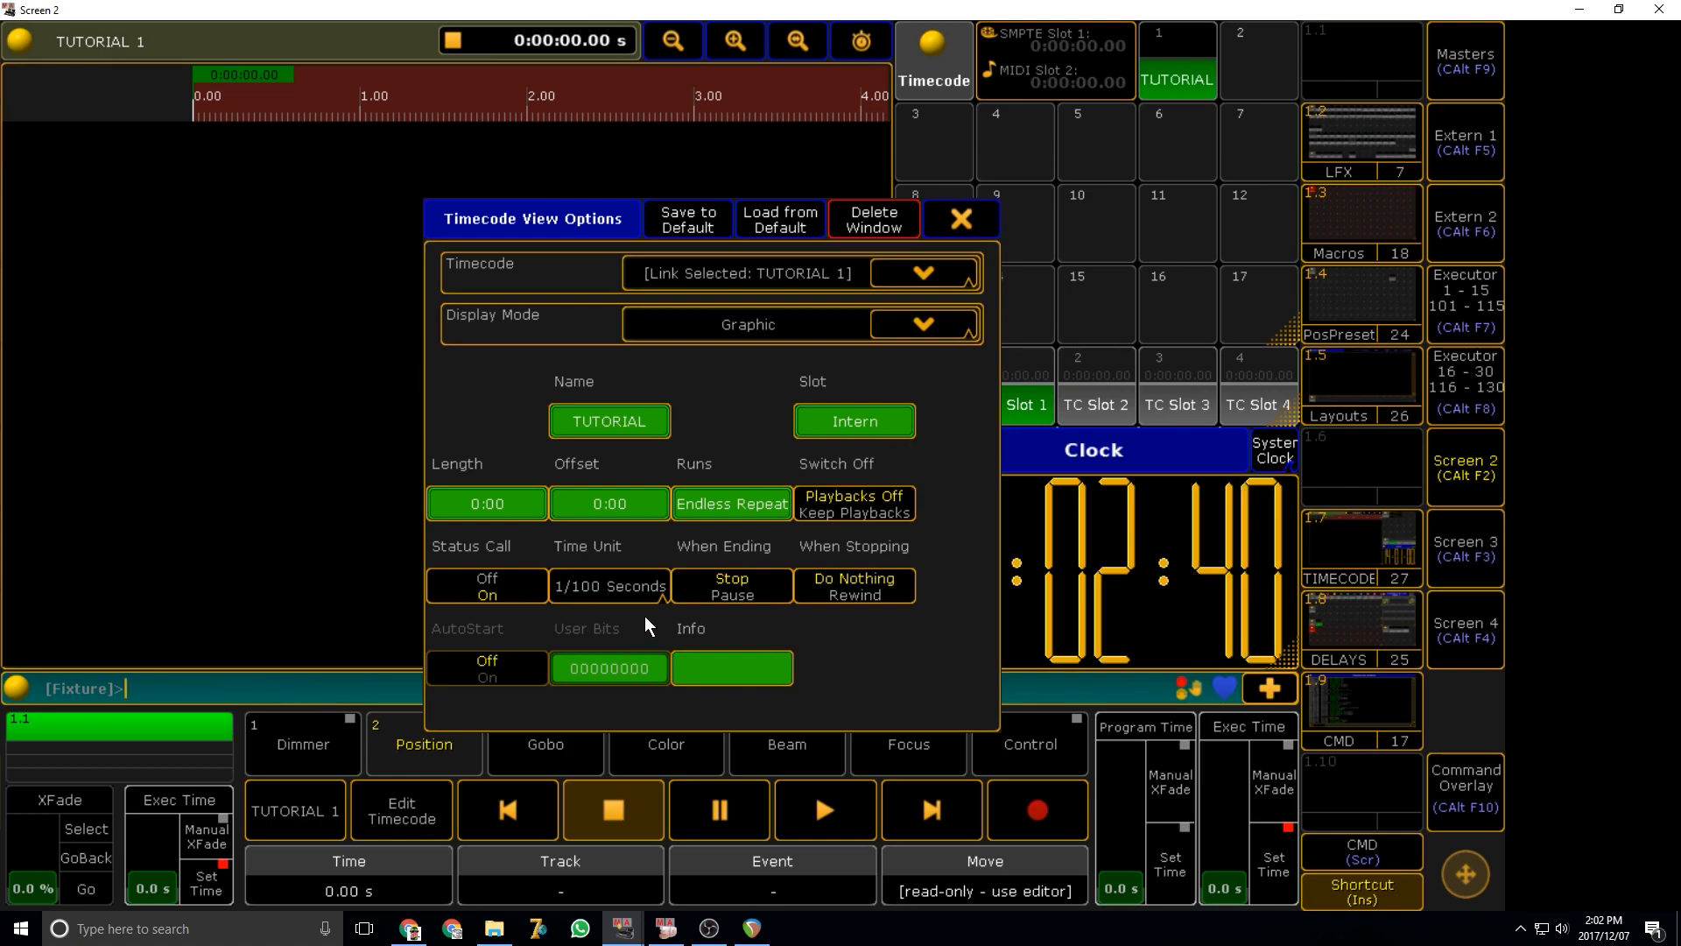
{"action": "left_click", "coordinate": [599, 587]}
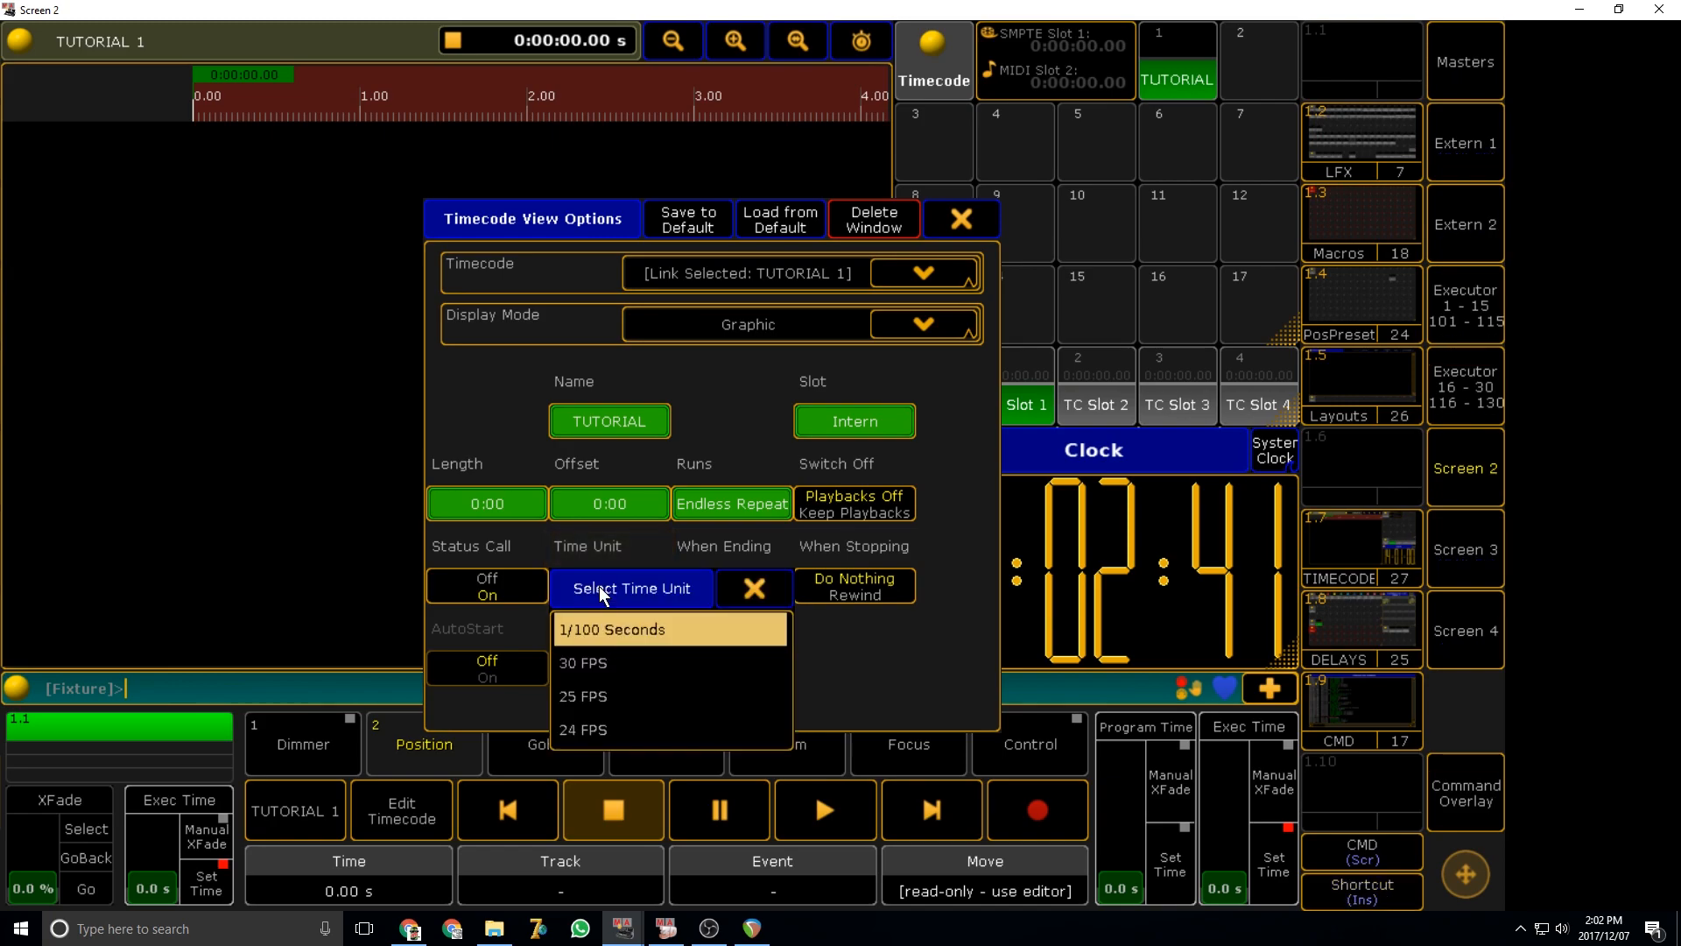
{"action": "left_click", "coordinate": [639, 672]}
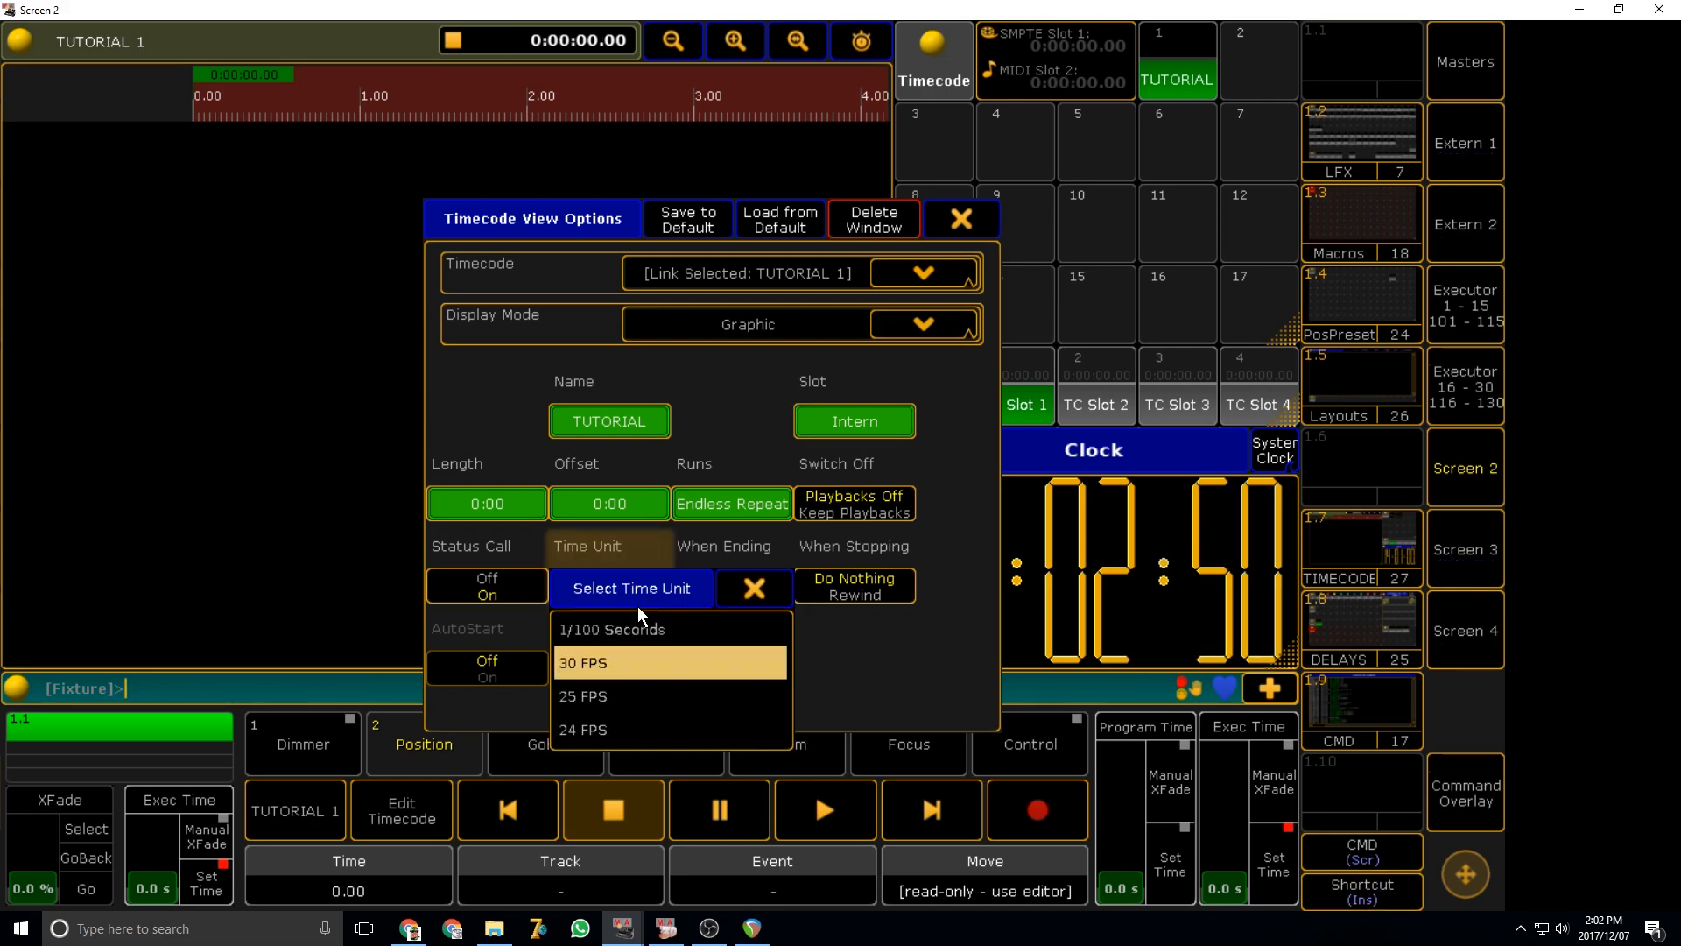
{"action": "left_click", "coordinate": [639, 601]}
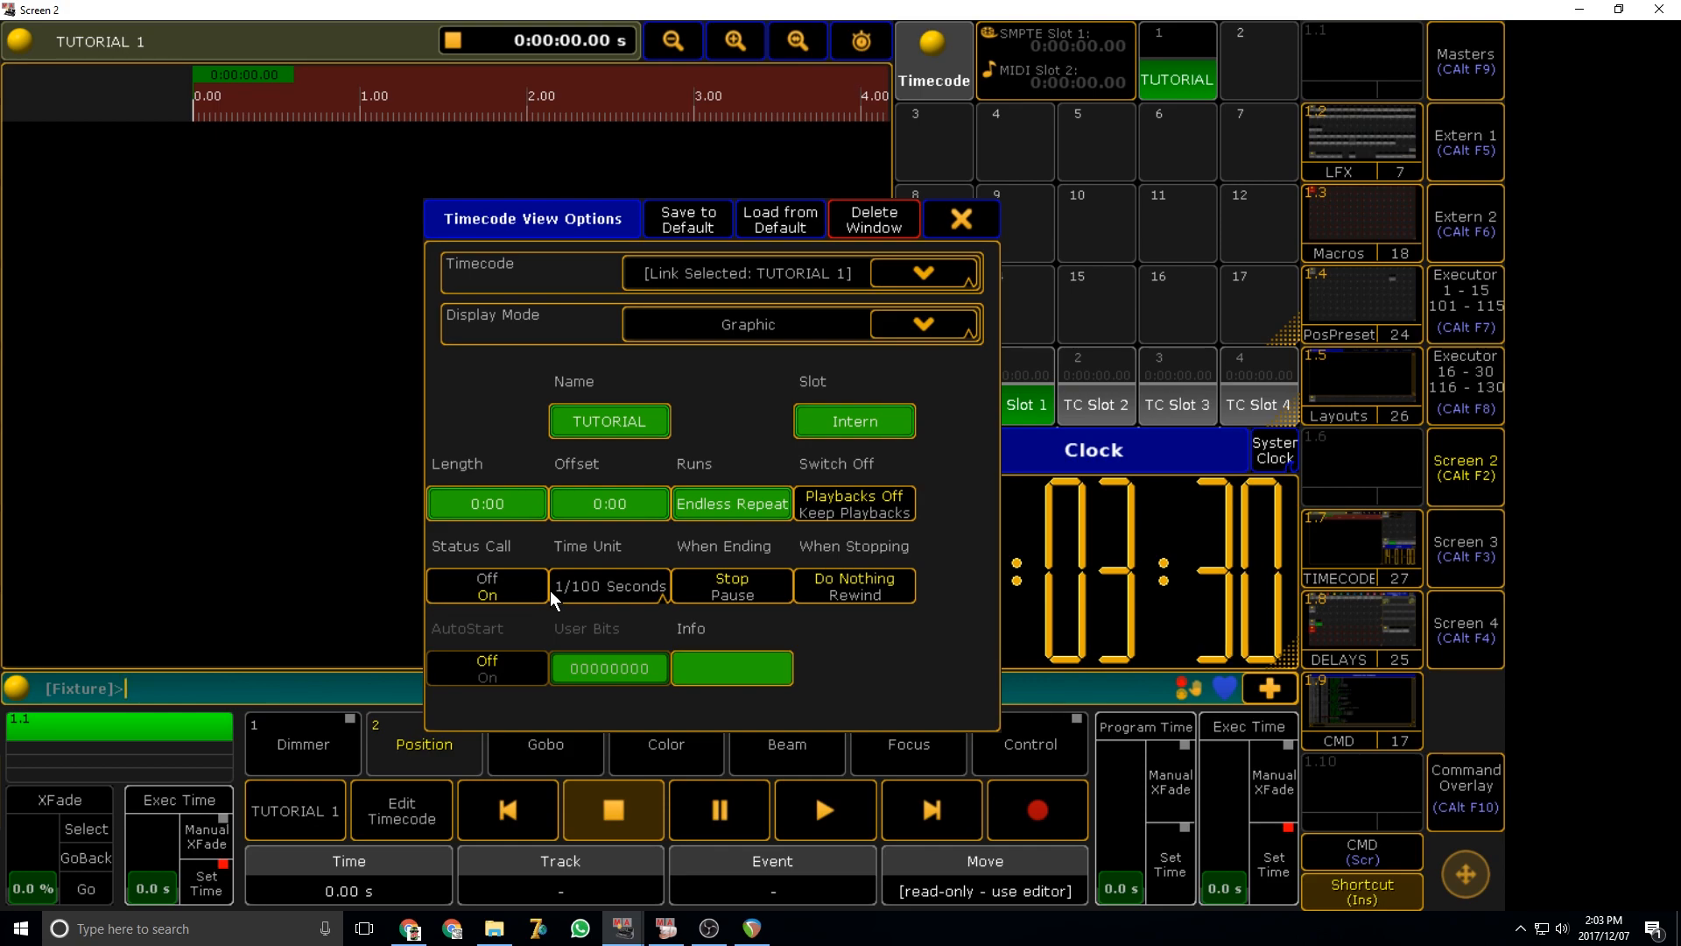
{"action": "left_click", "coordinate": [963, 219]}
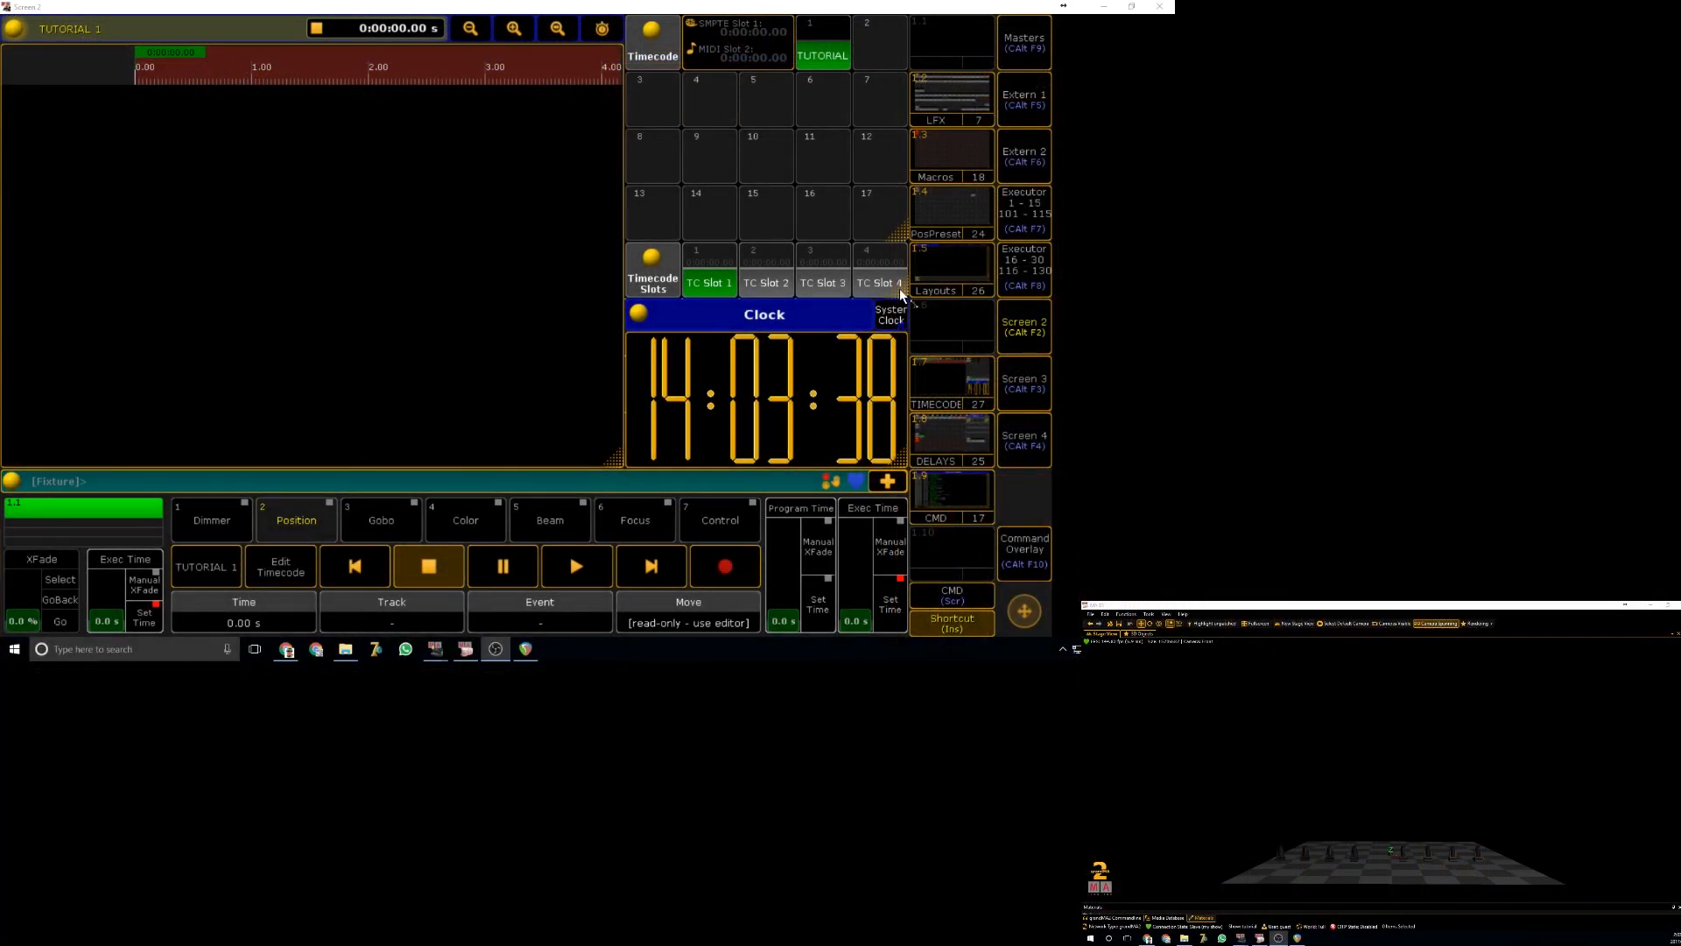
- Preview the TIMECODE sequence on its executor by raising the fader to 100%, stepping through the cues, and lowering the fader
{"action": "key", "text": "ctrl+alt+F7"}
{"action": "left_click_drag", "start_coordinate": [497, 412], "coordinate": [495, 201]}
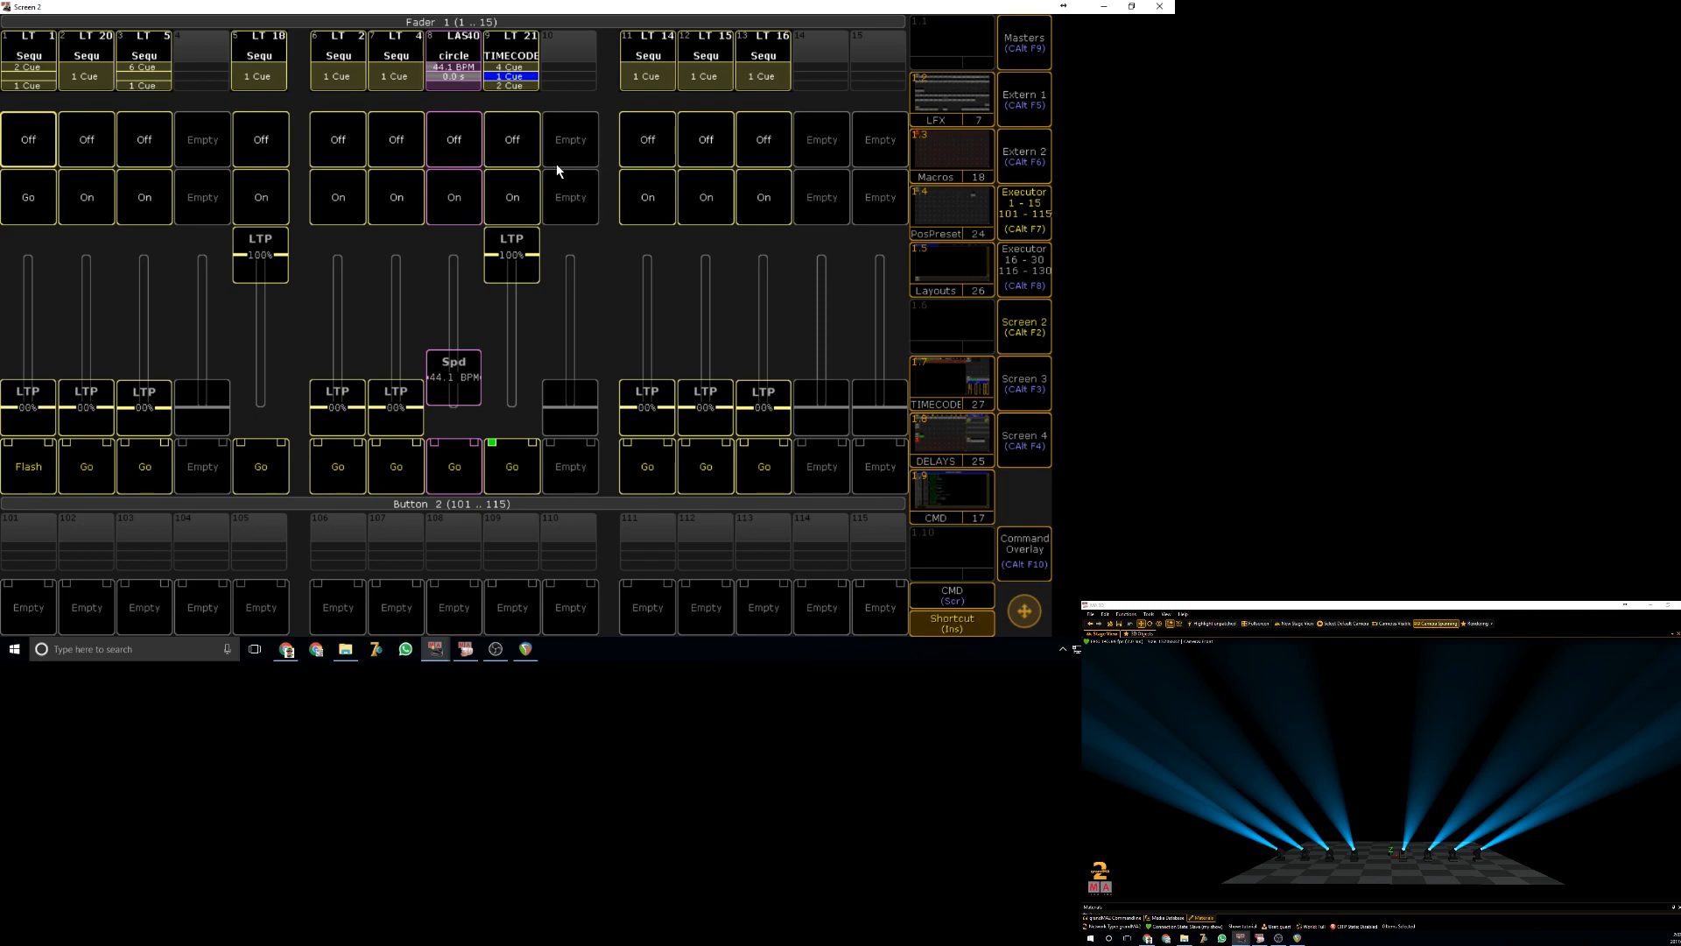
{"action": "left_click", "coordinate": [527, 202]}
{"action": "left_click", "coordinate": [534, 465]}
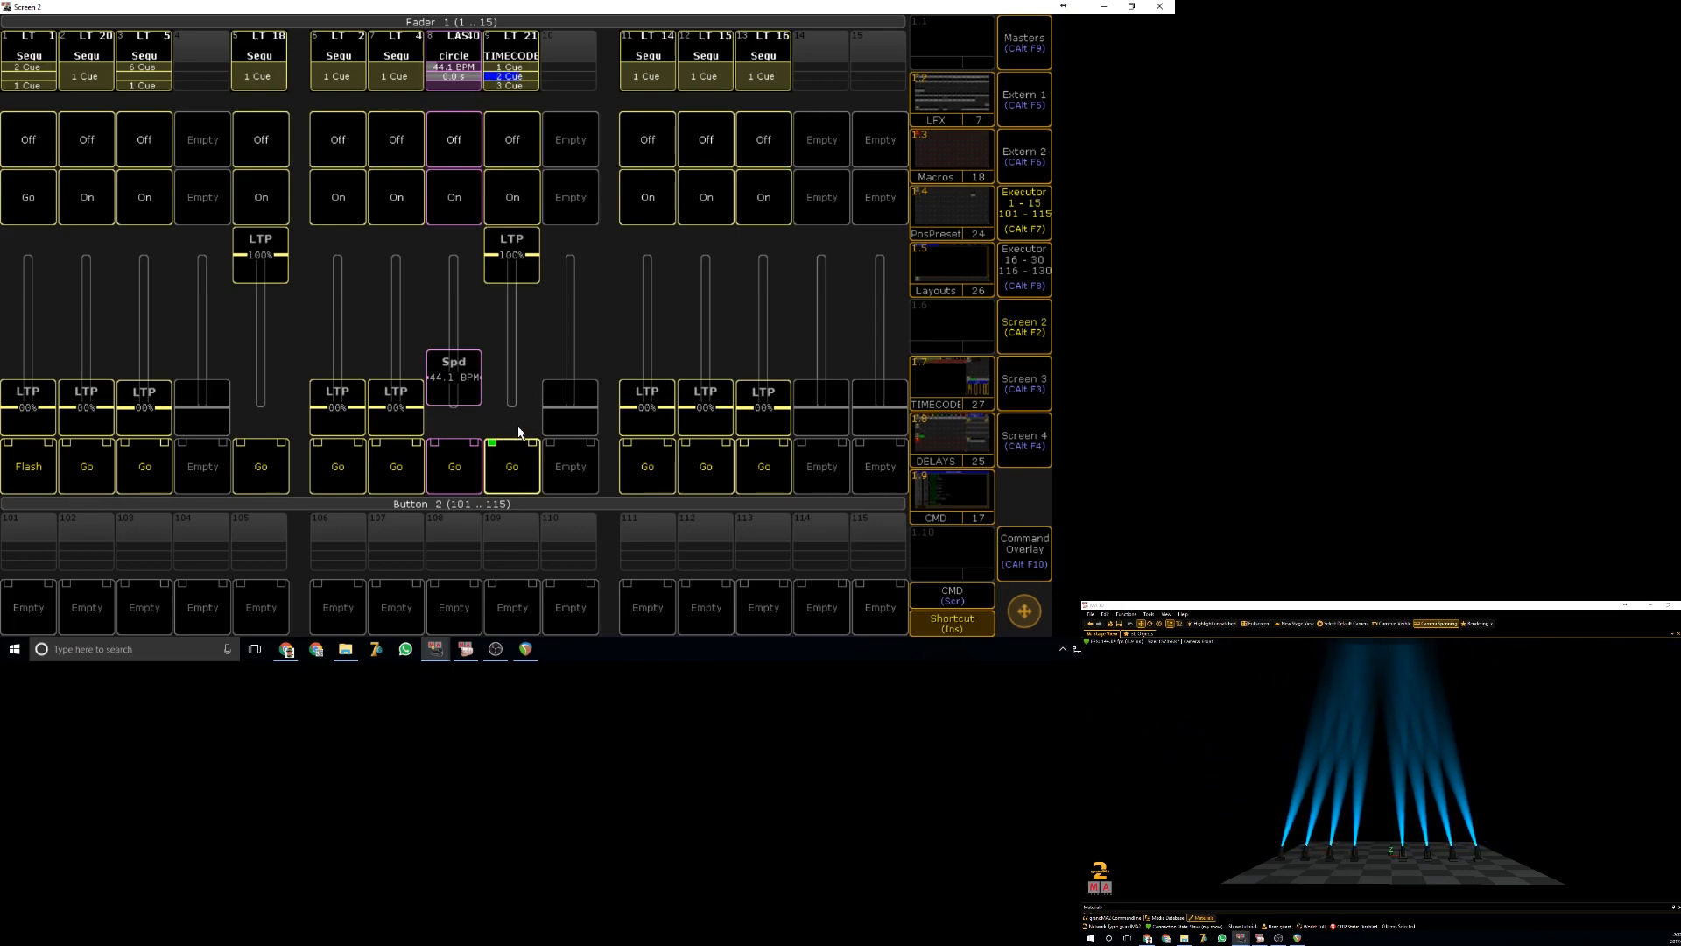
{"action": "left_click", "coordinate": [522, 453]}
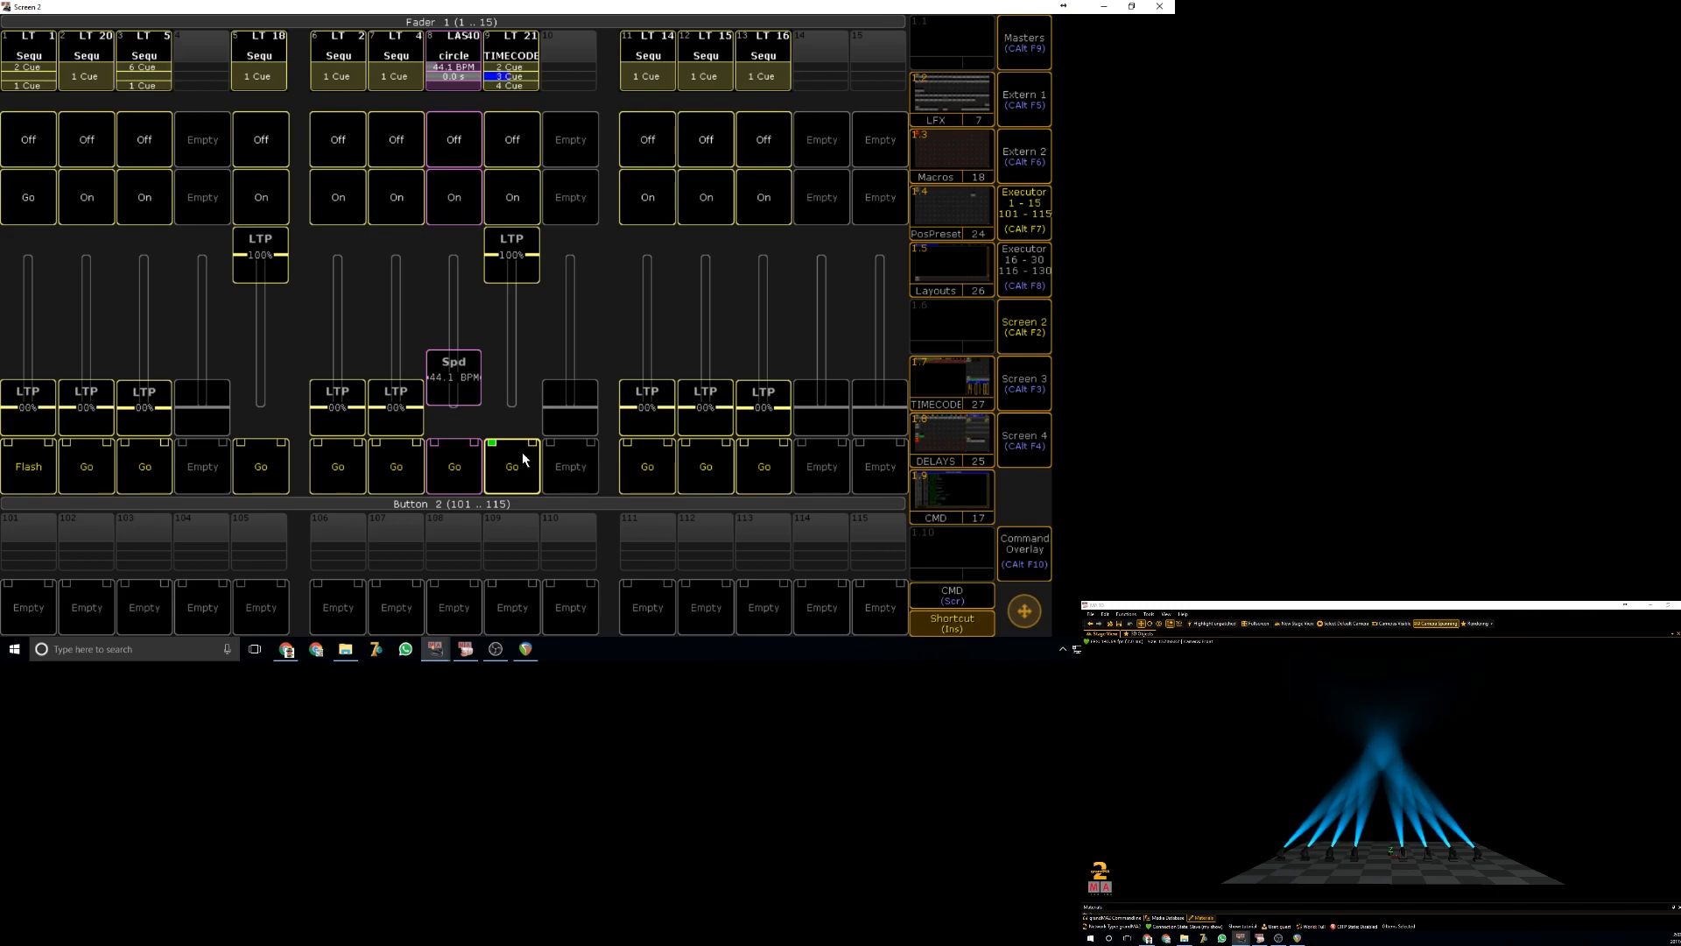
{"action": "left_click", "coordinate": [521, 451]}
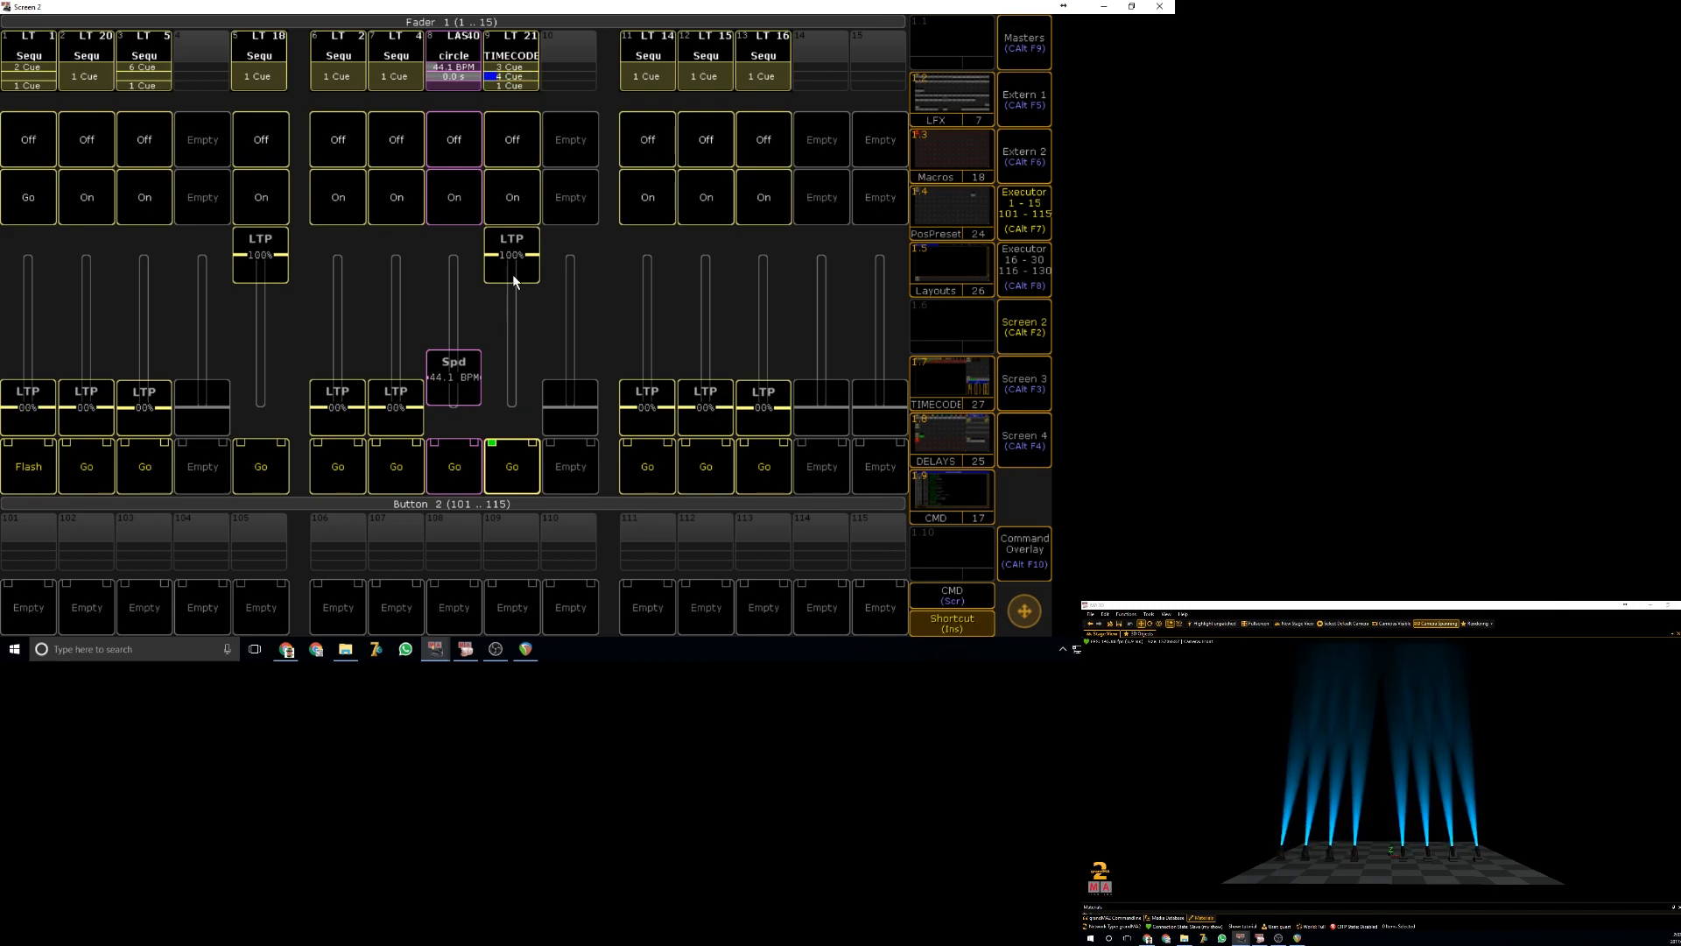
{"action": "left_click_drag", "start_coordinate": [513, 256], "coordinate": [517, 323]}
{"action": "left_click", "coordinate": [1024, 210]}
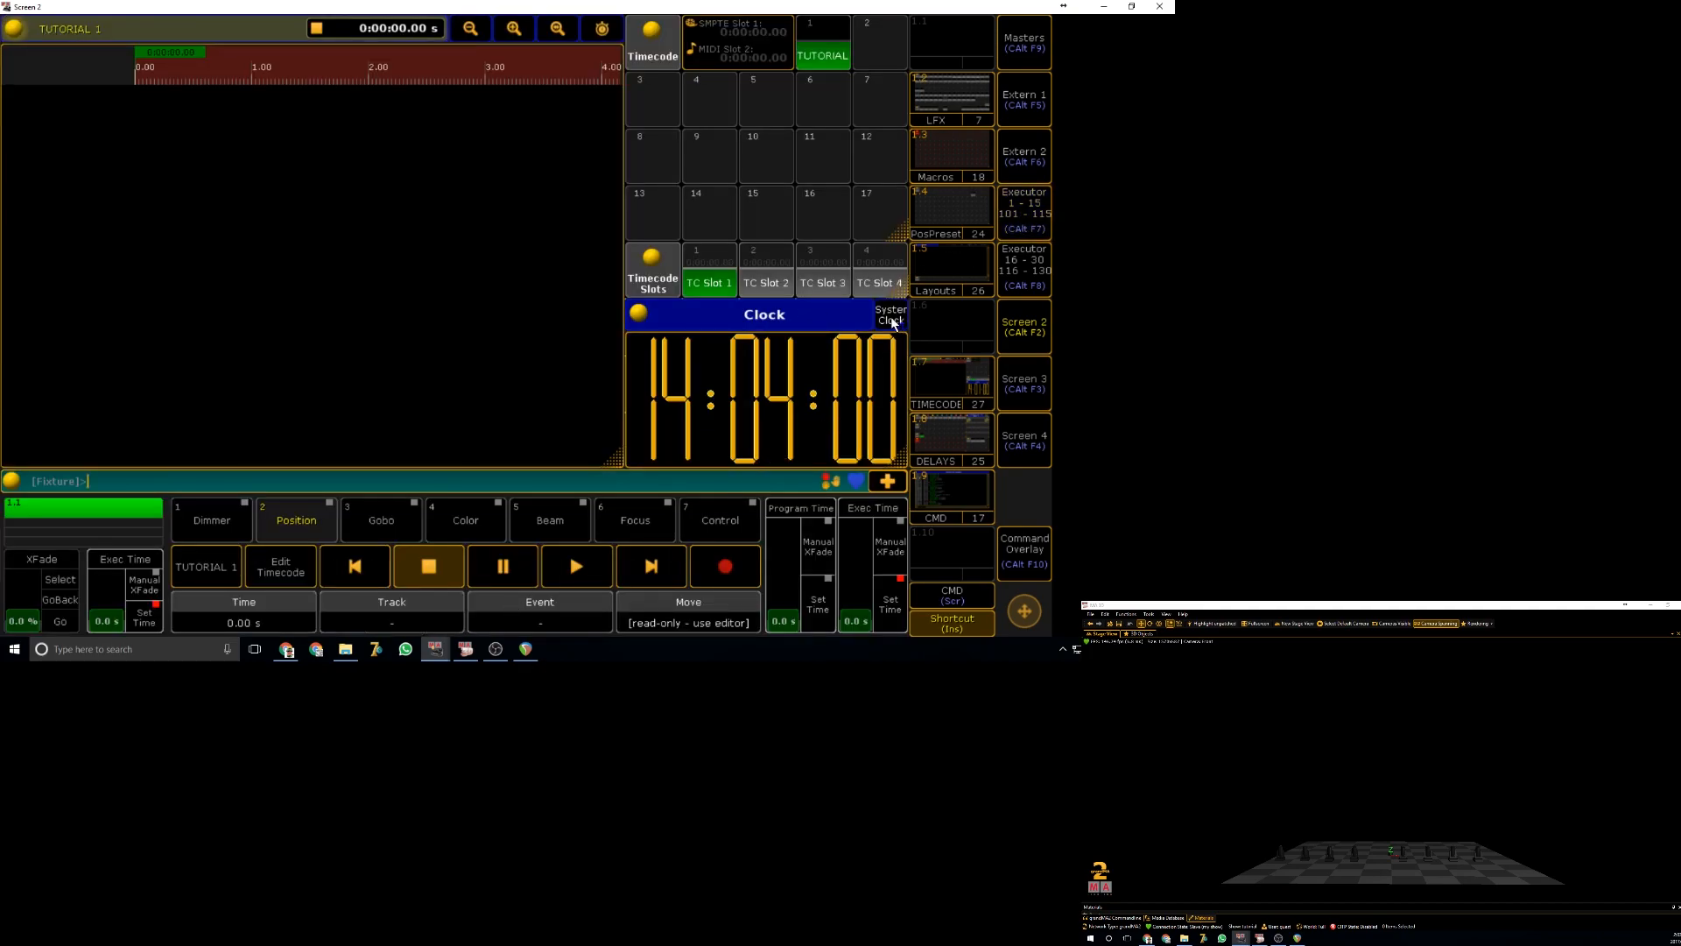
- Bring up REAPER and switch the grandMA2 Clock window to Timecode mode showing 2 TC Slot
{"action": "left_click", "coordinate": [526, 648]}
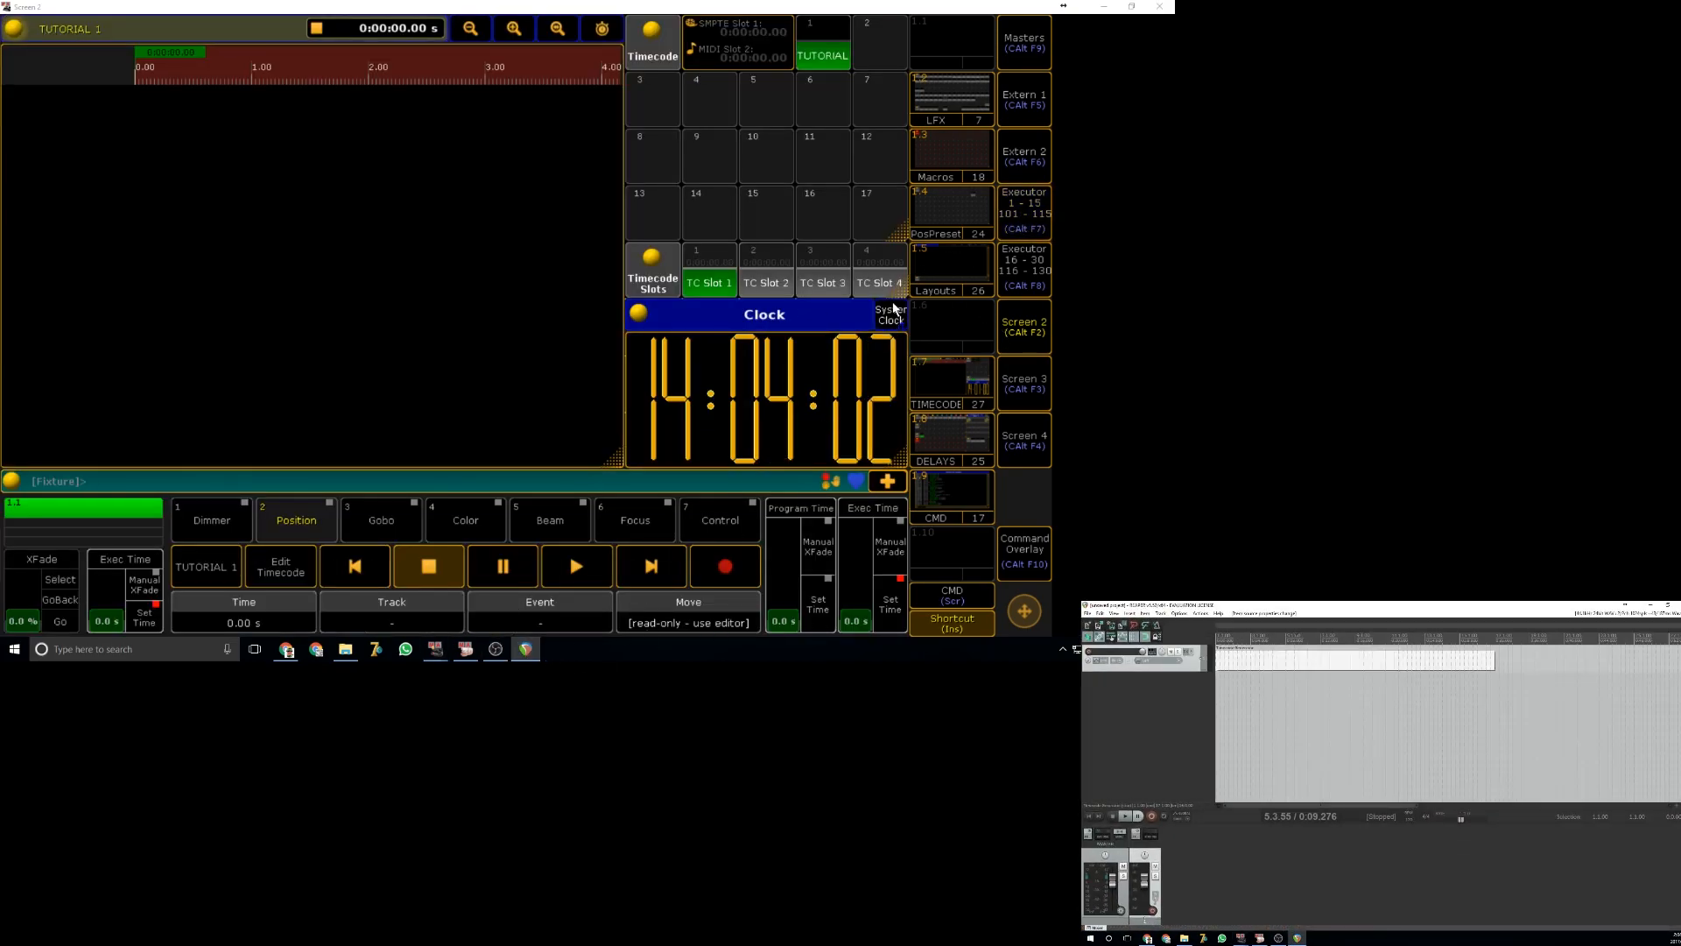
{"action": "left_click", "coordinate": [890, 317]}
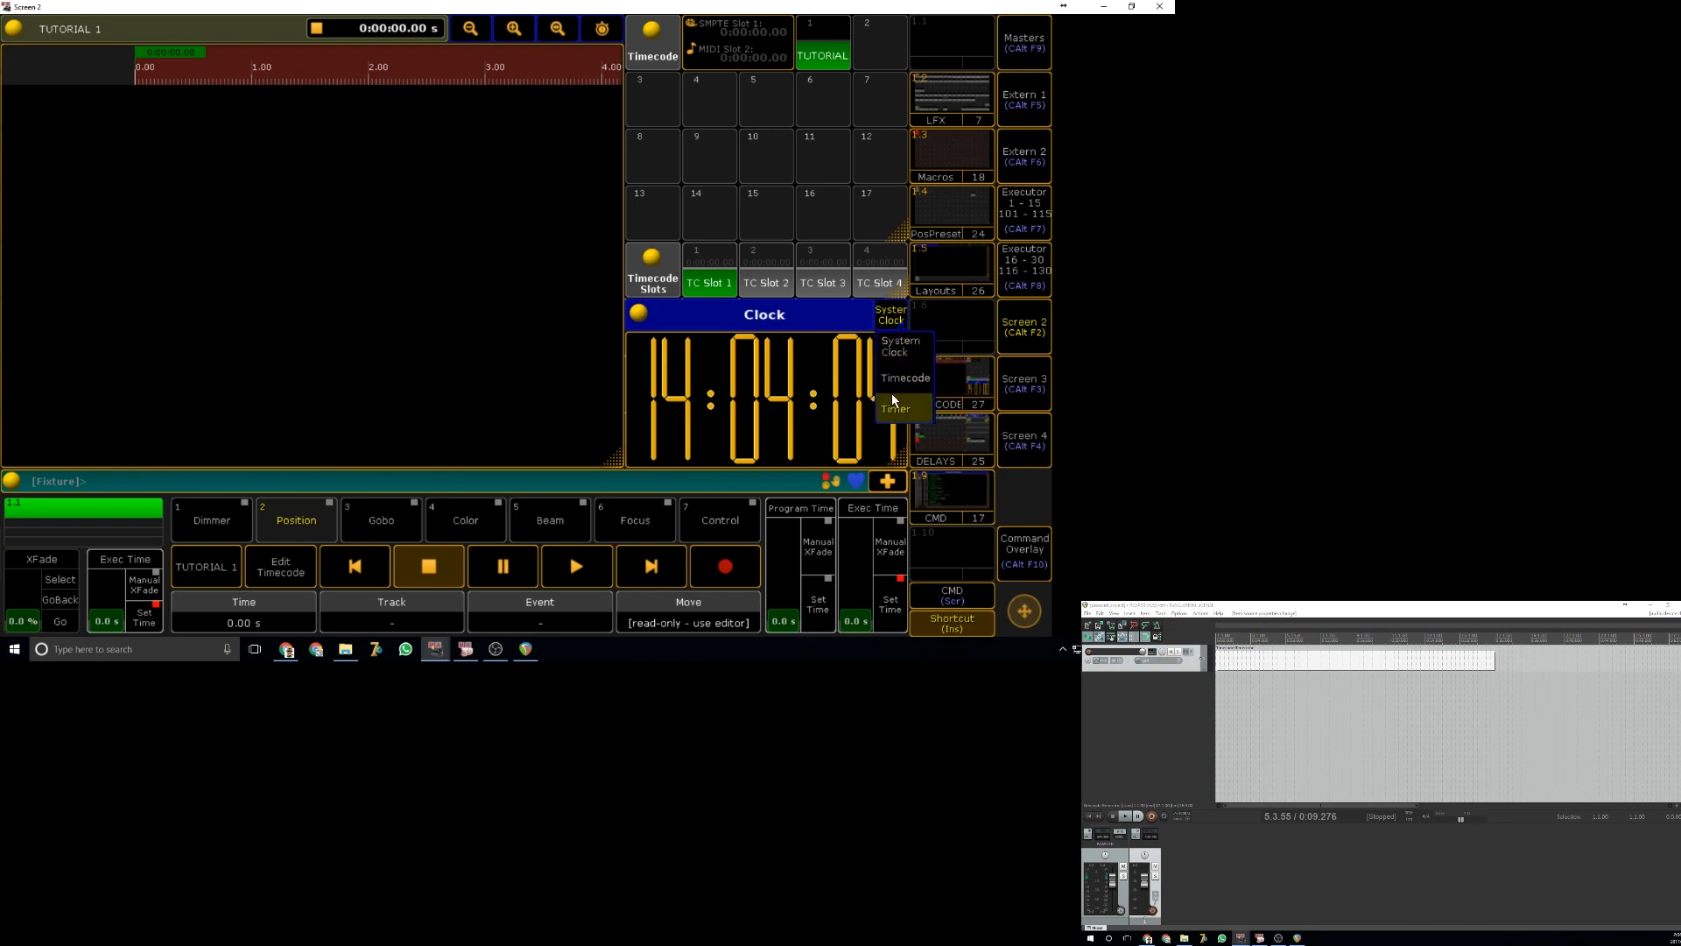
{"action": "left_click", "coordinate": [895, 380]}
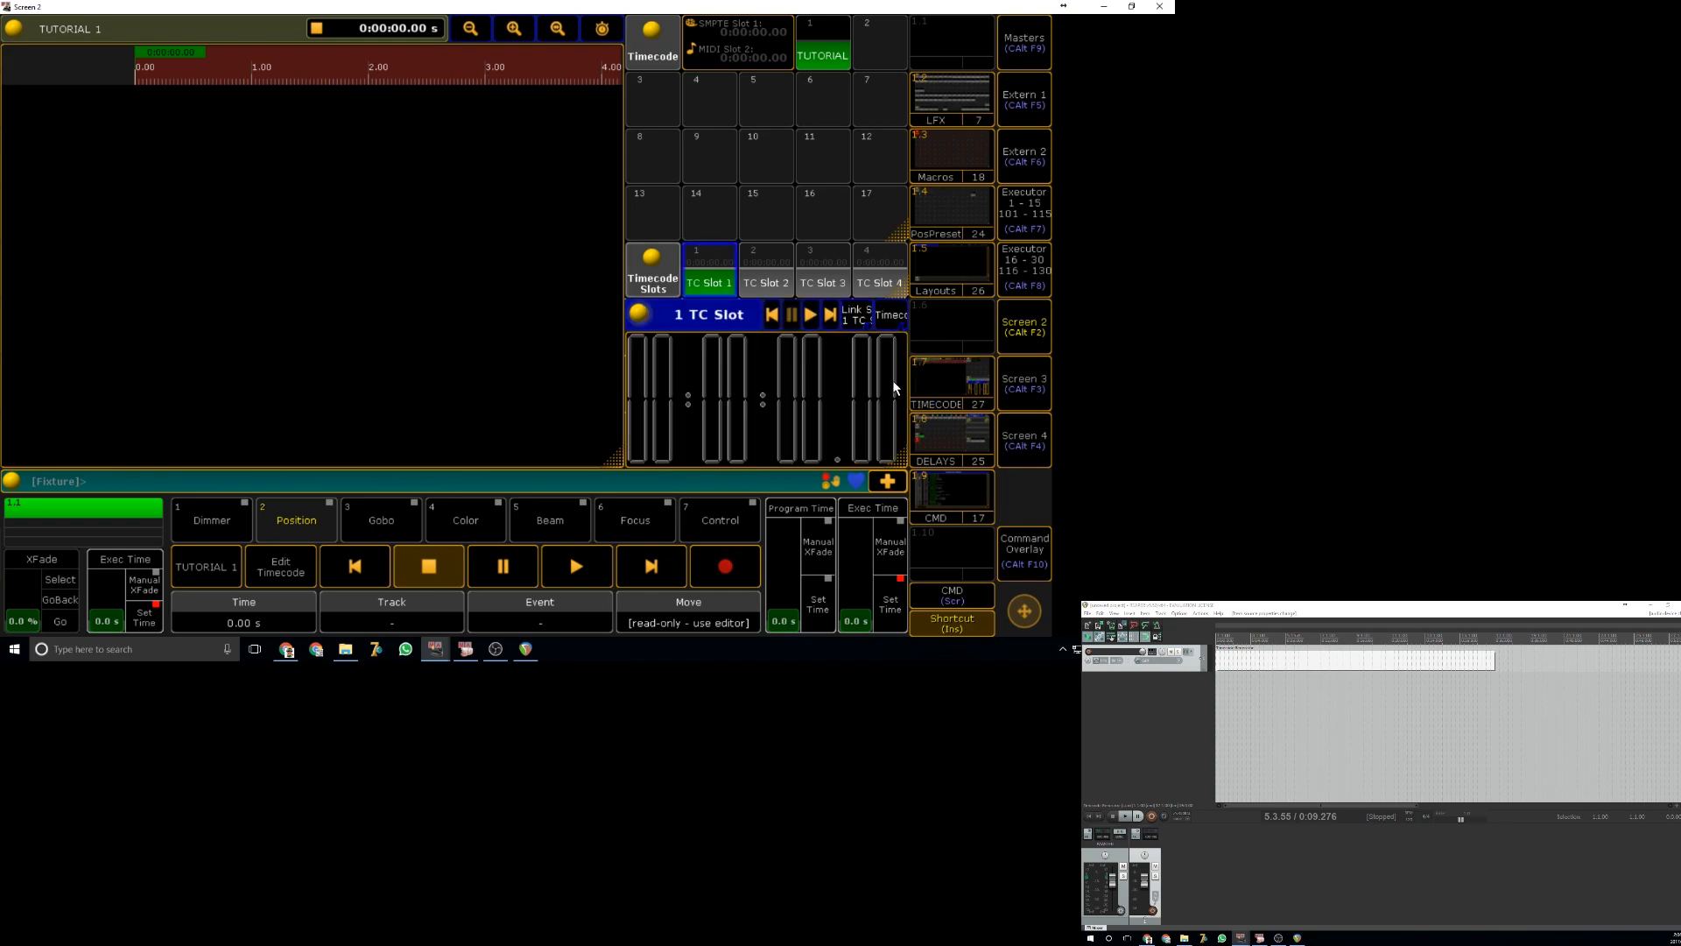
{"action": "left_click", "coordinate": [865, 313]}
- Play the REAPER project briefly from about 7 seconds to test the timecode feed, and return the playhead to the project start
{"action": "left_click_drag", "start_coordinate": [1297, 632], "coordinate": [1277, 632]}
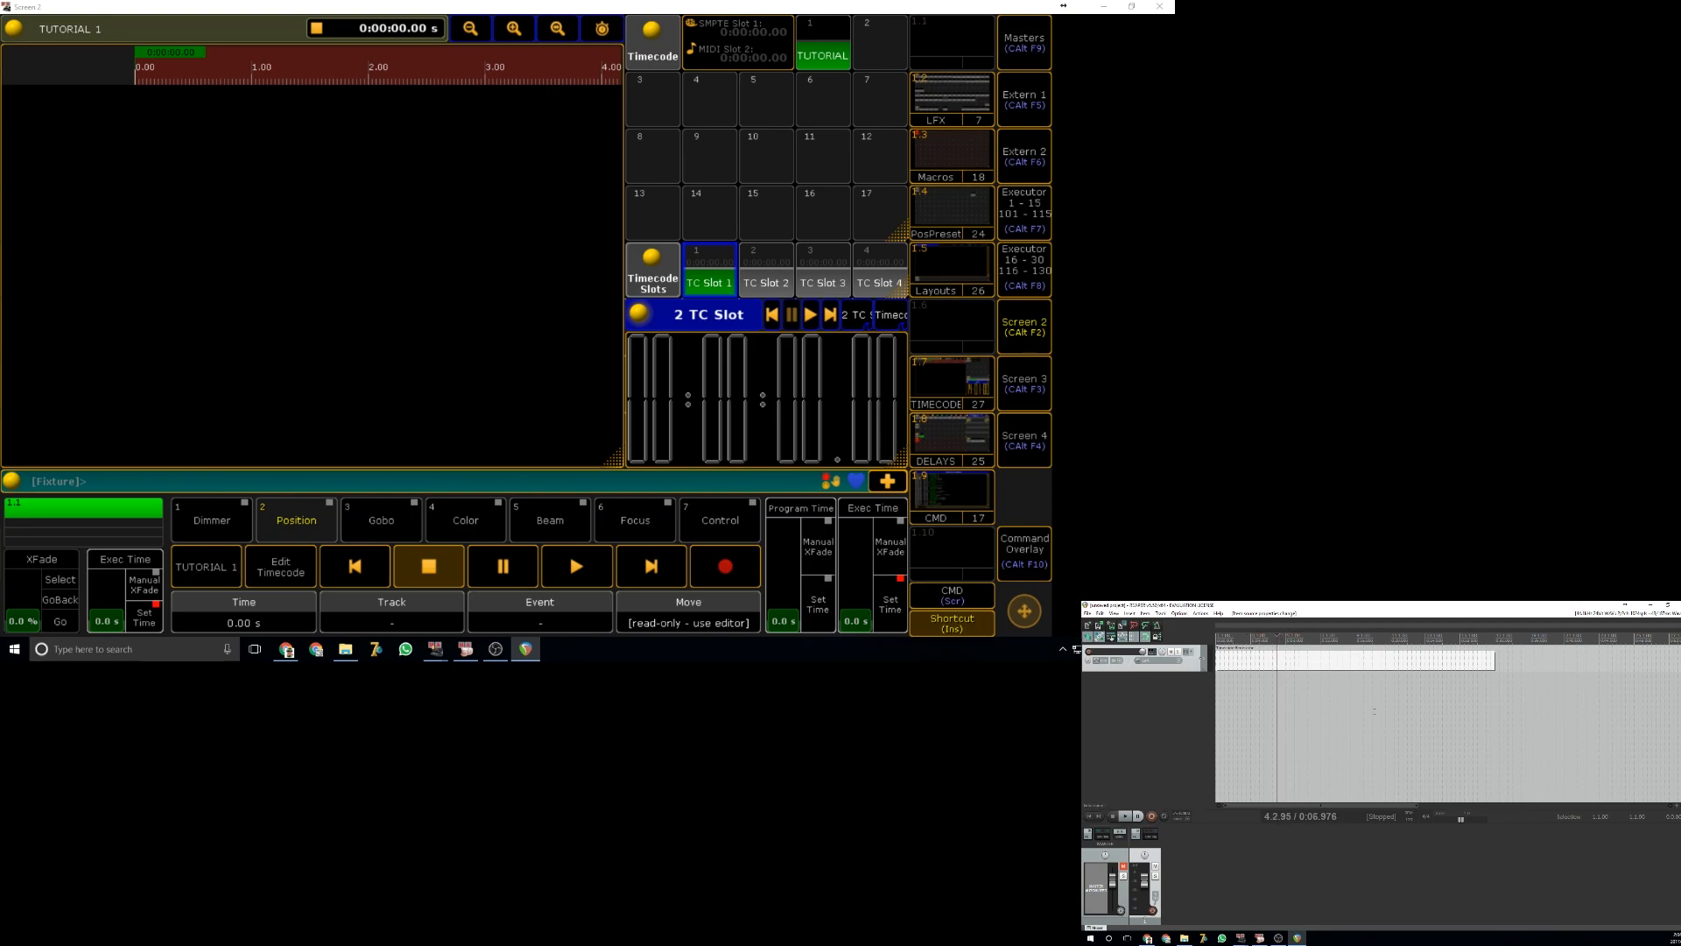
{"action": "key", "text": "space"}
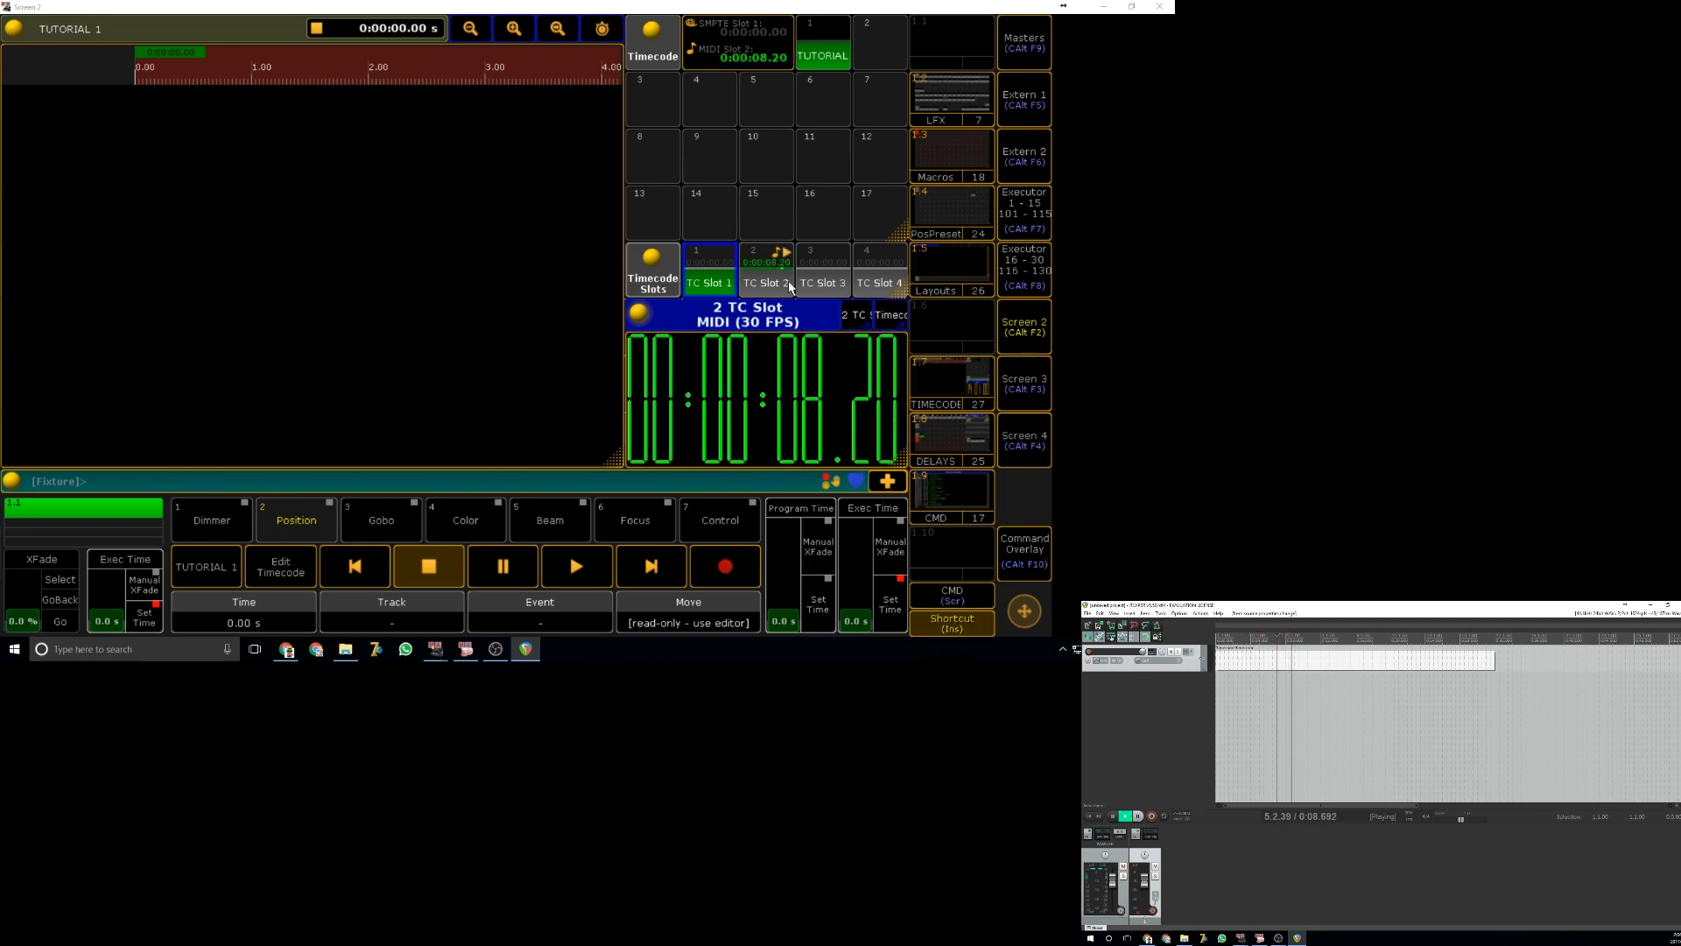
{"action": "key", "text": "space"}
{"action": "left_click_drag", "start_coordinate": [1225, 639], "coordinate": [1216, 638]}
{"action": "left_click", "coordinate": [1220, 639]}
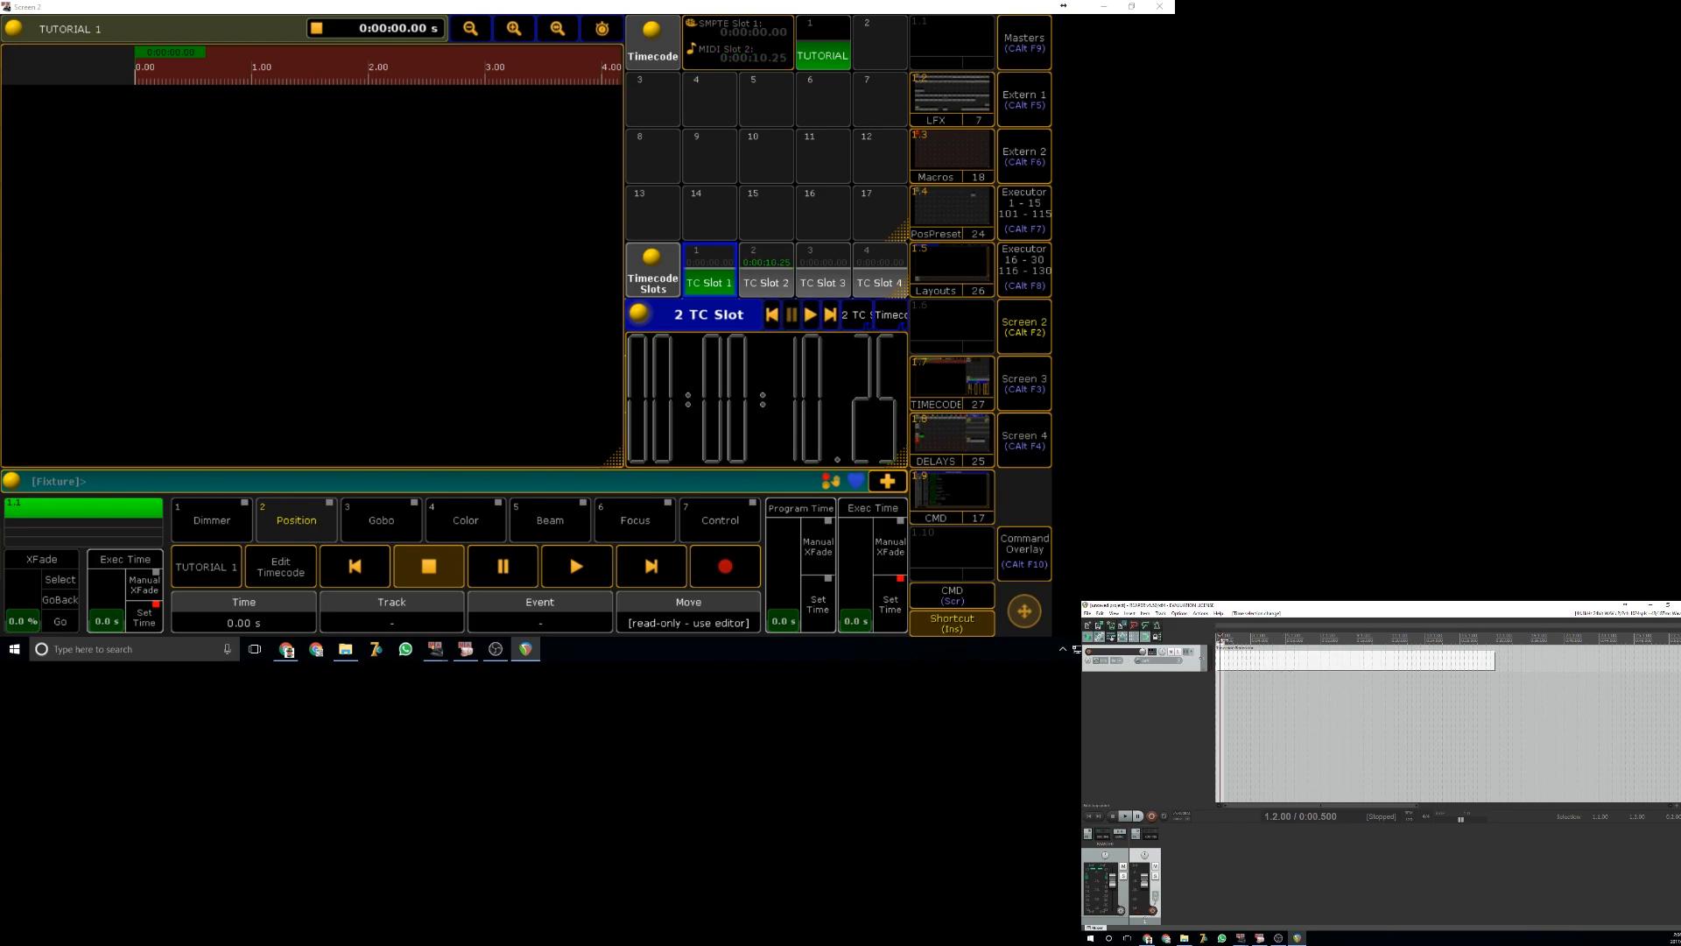
{"action": "left_click", "coordinate": [1216, 635]}
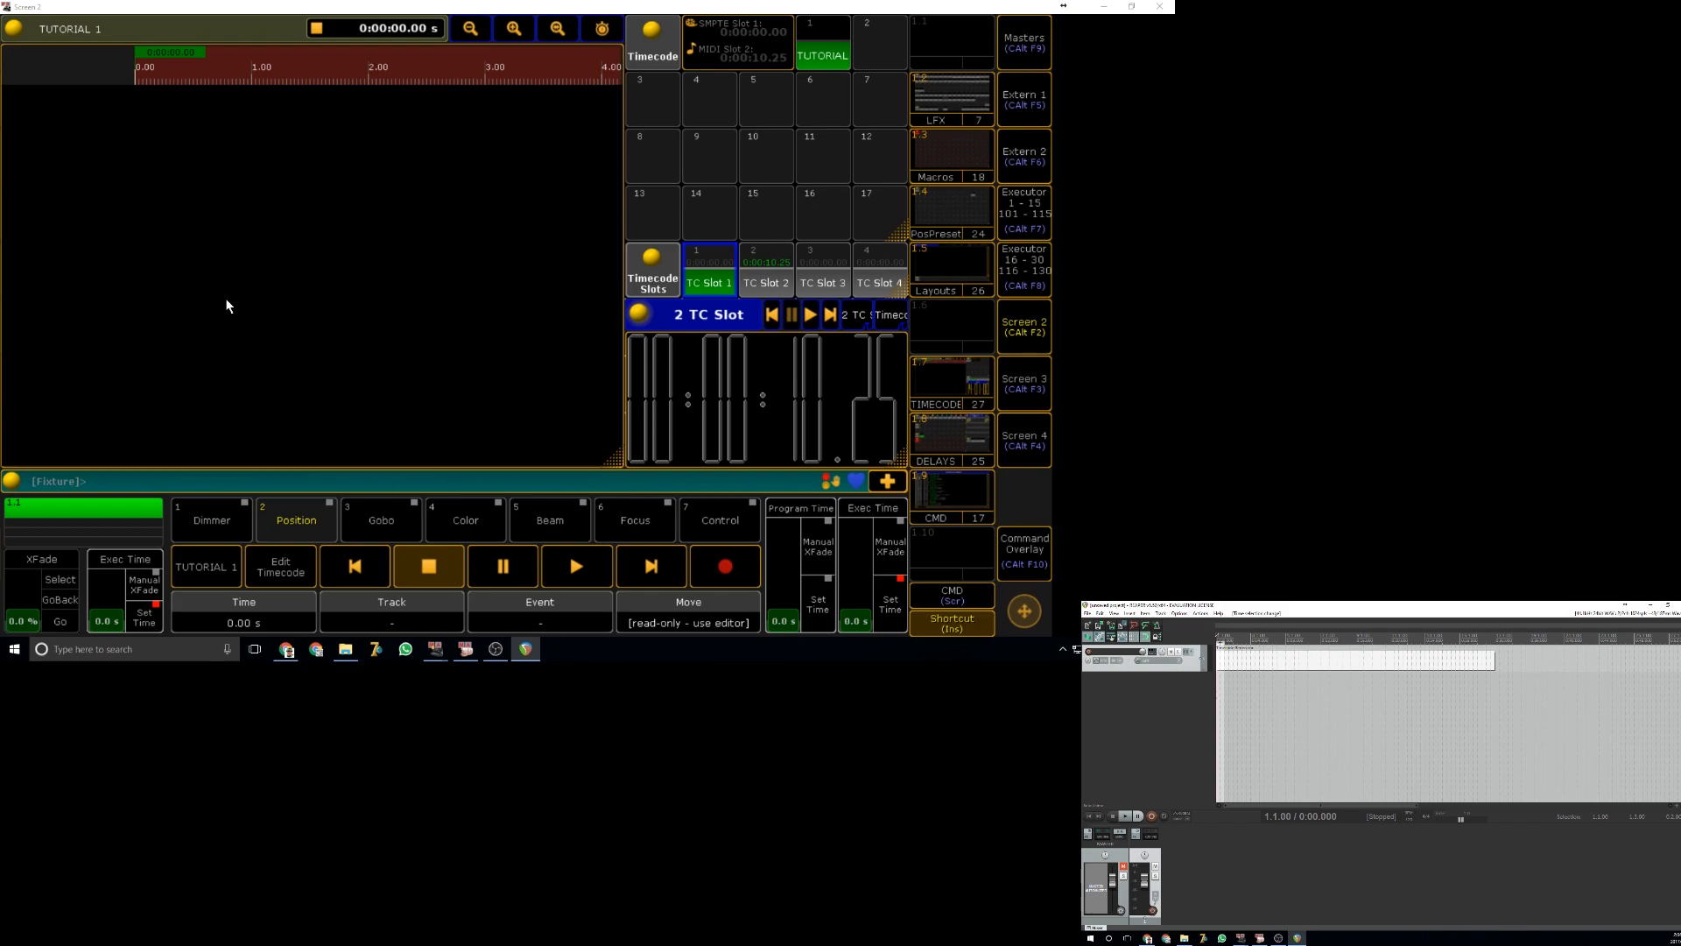
- Make a brief trial recording of the TUTORIAL timecode using Store, and stop and rewind it to 0.00 s
{"action": "left_click", "coordinate": [1022, 561]}
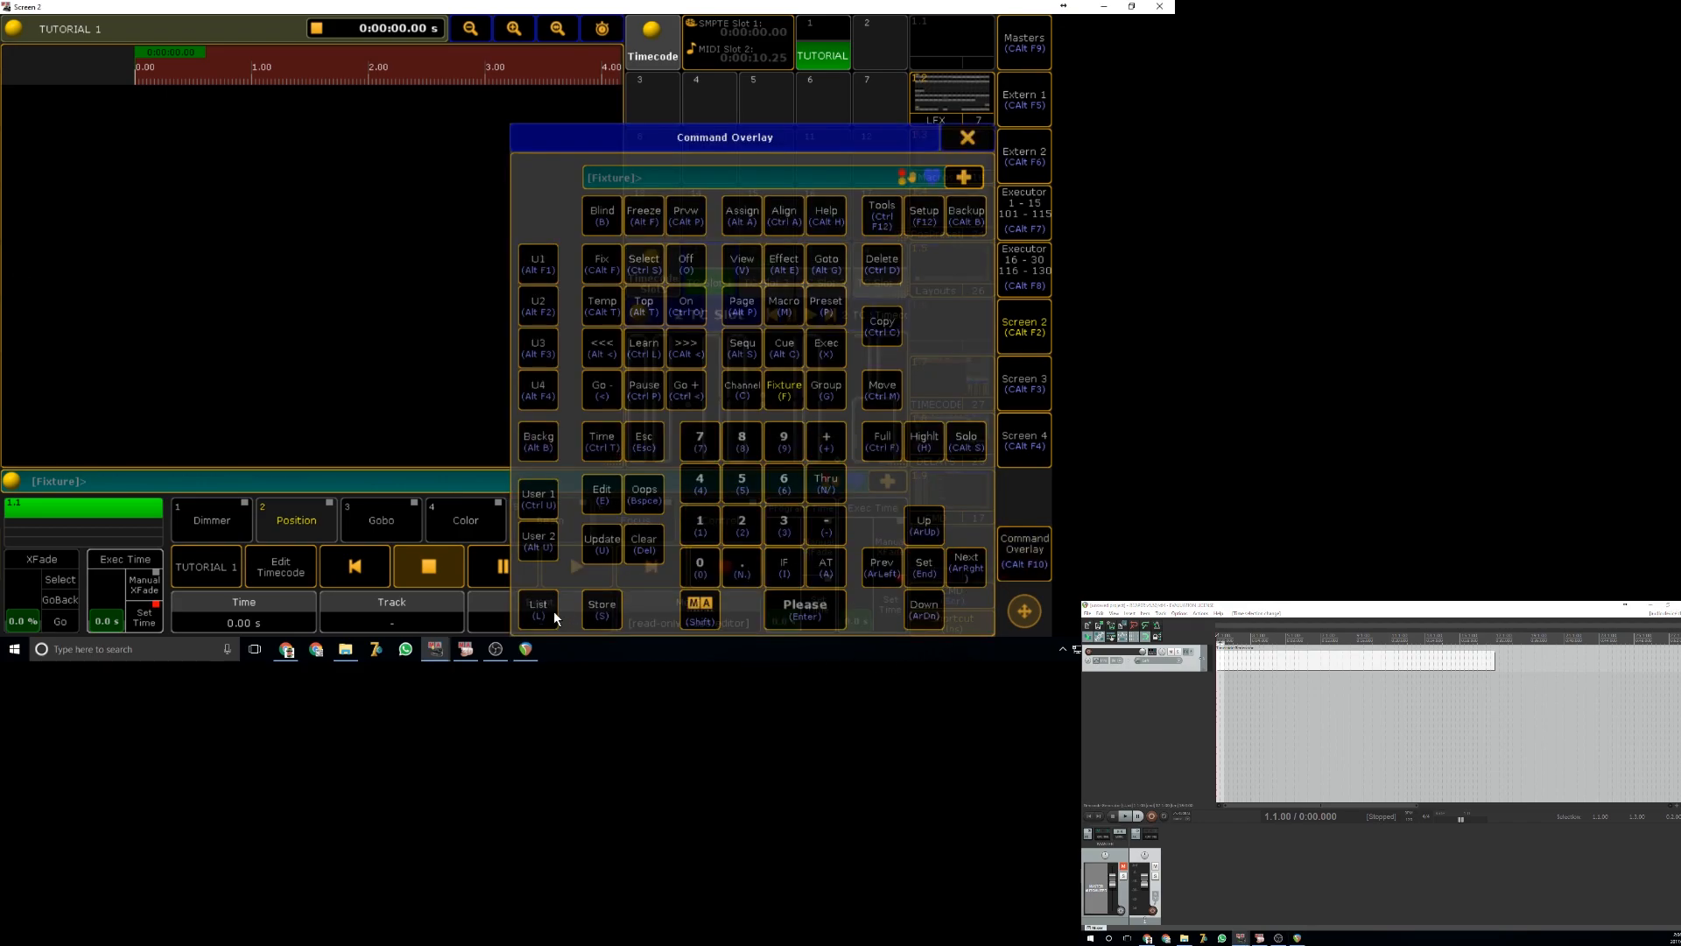
{"action": "left_click", "coordinate": [605, 611]}
{"action": "left_click", "coordinate": [967, 138]}
{"action": "left_click", "coordinate": [824, 39]}
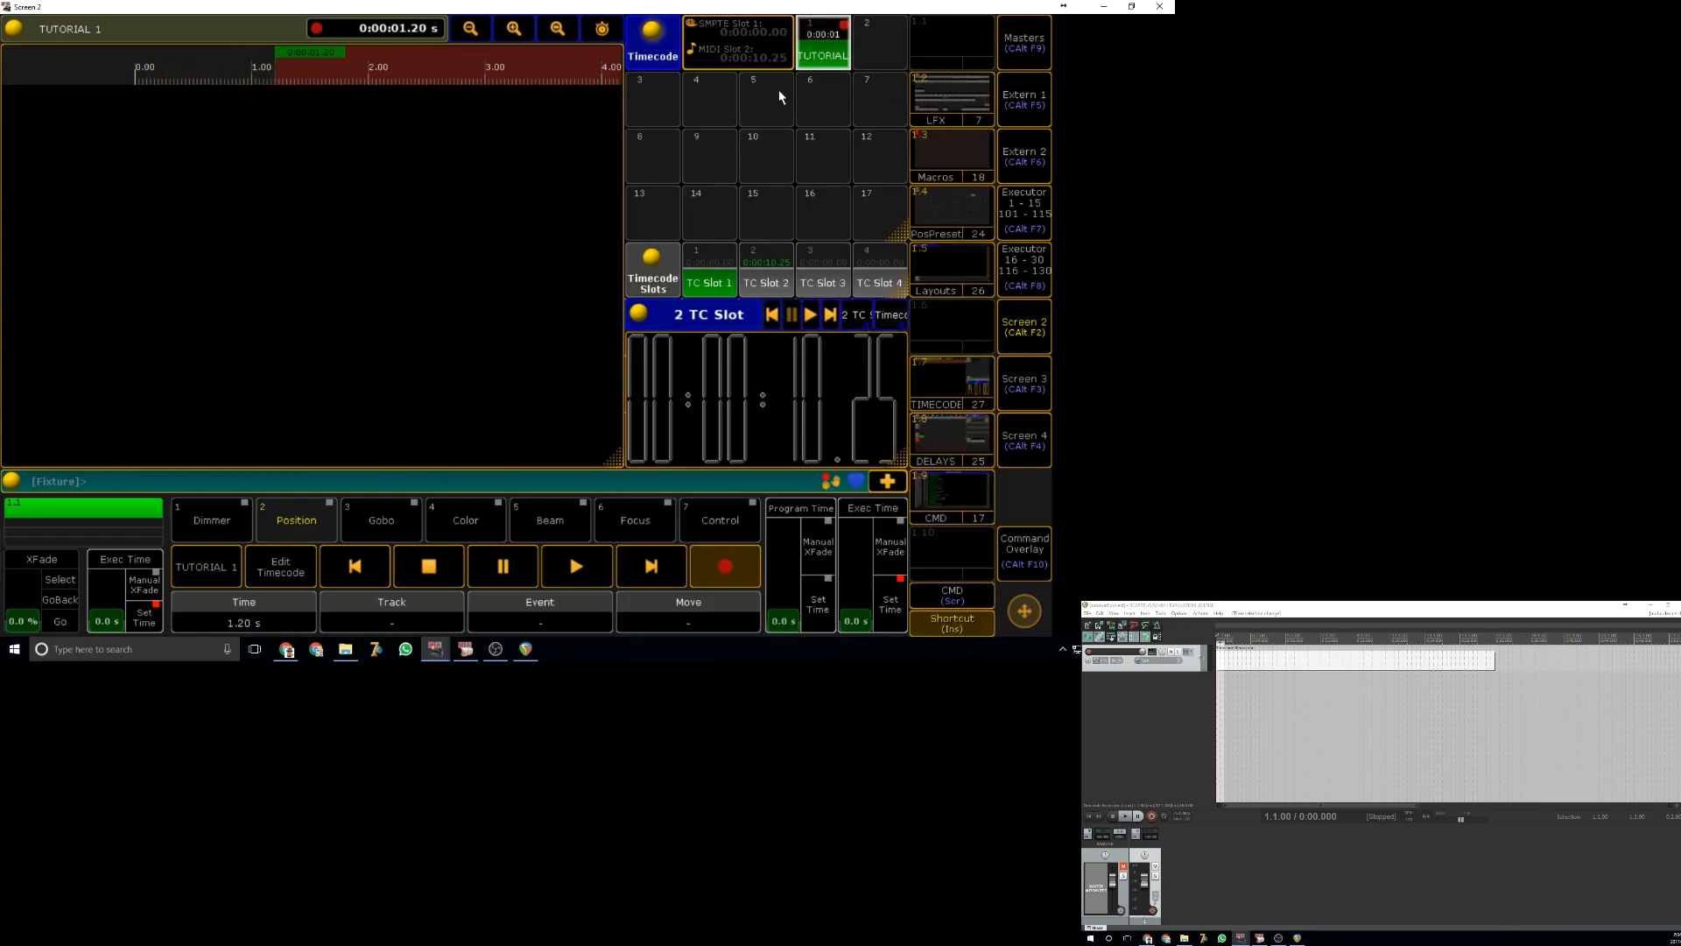
{"action": "left_click", "coordinate": [1020, 567]}
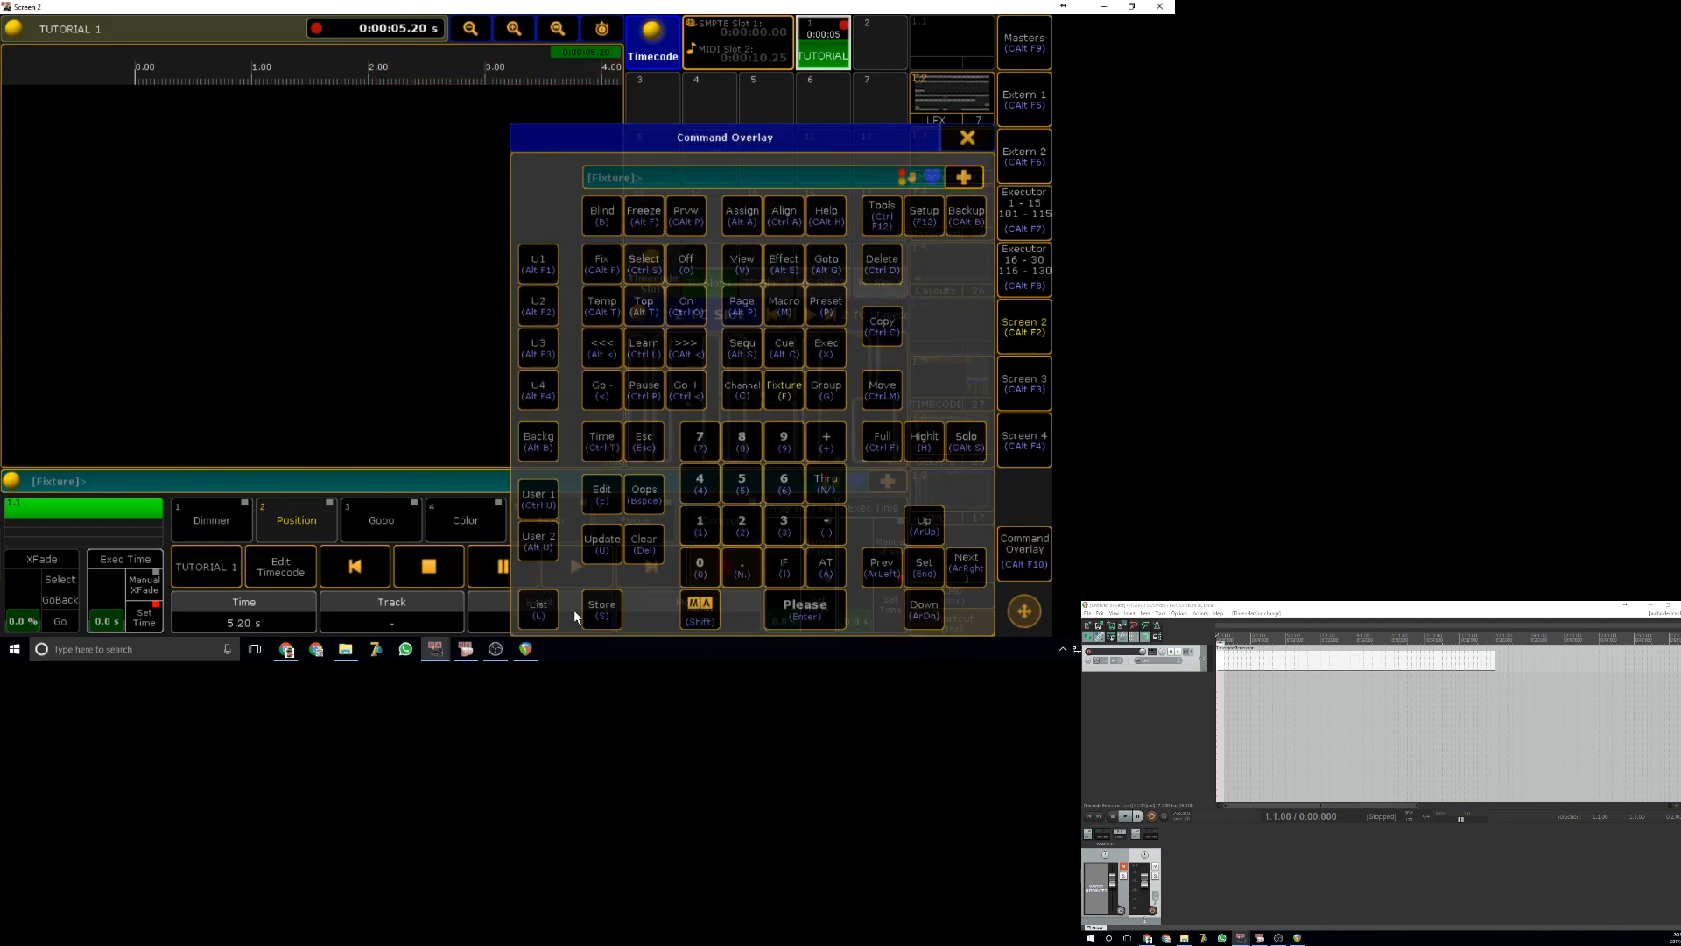
{"action": "left_click", "coordinate": [964, 141]}
{"action": "left_click", "coordinate": [428, 569]}
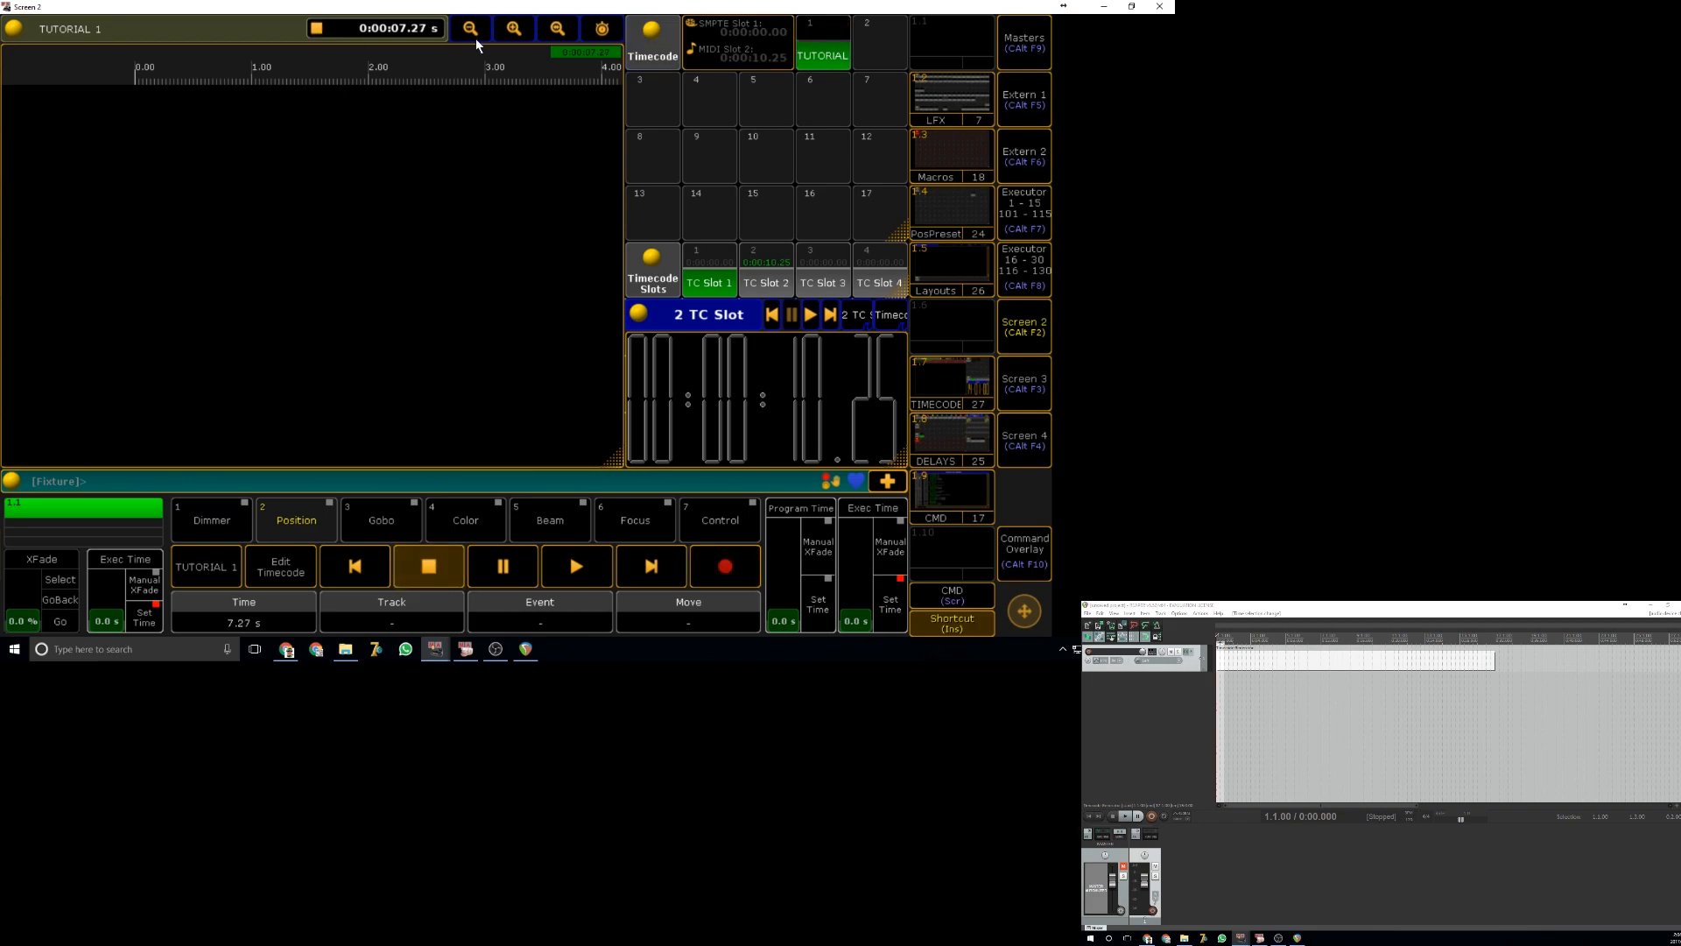
{"action": "left_click", "coordinate": [145, 69]}
{"action": "left_click", "coordinate": [371, 564]}
{"action": "left_click", "coordinate": [1024, 550]}
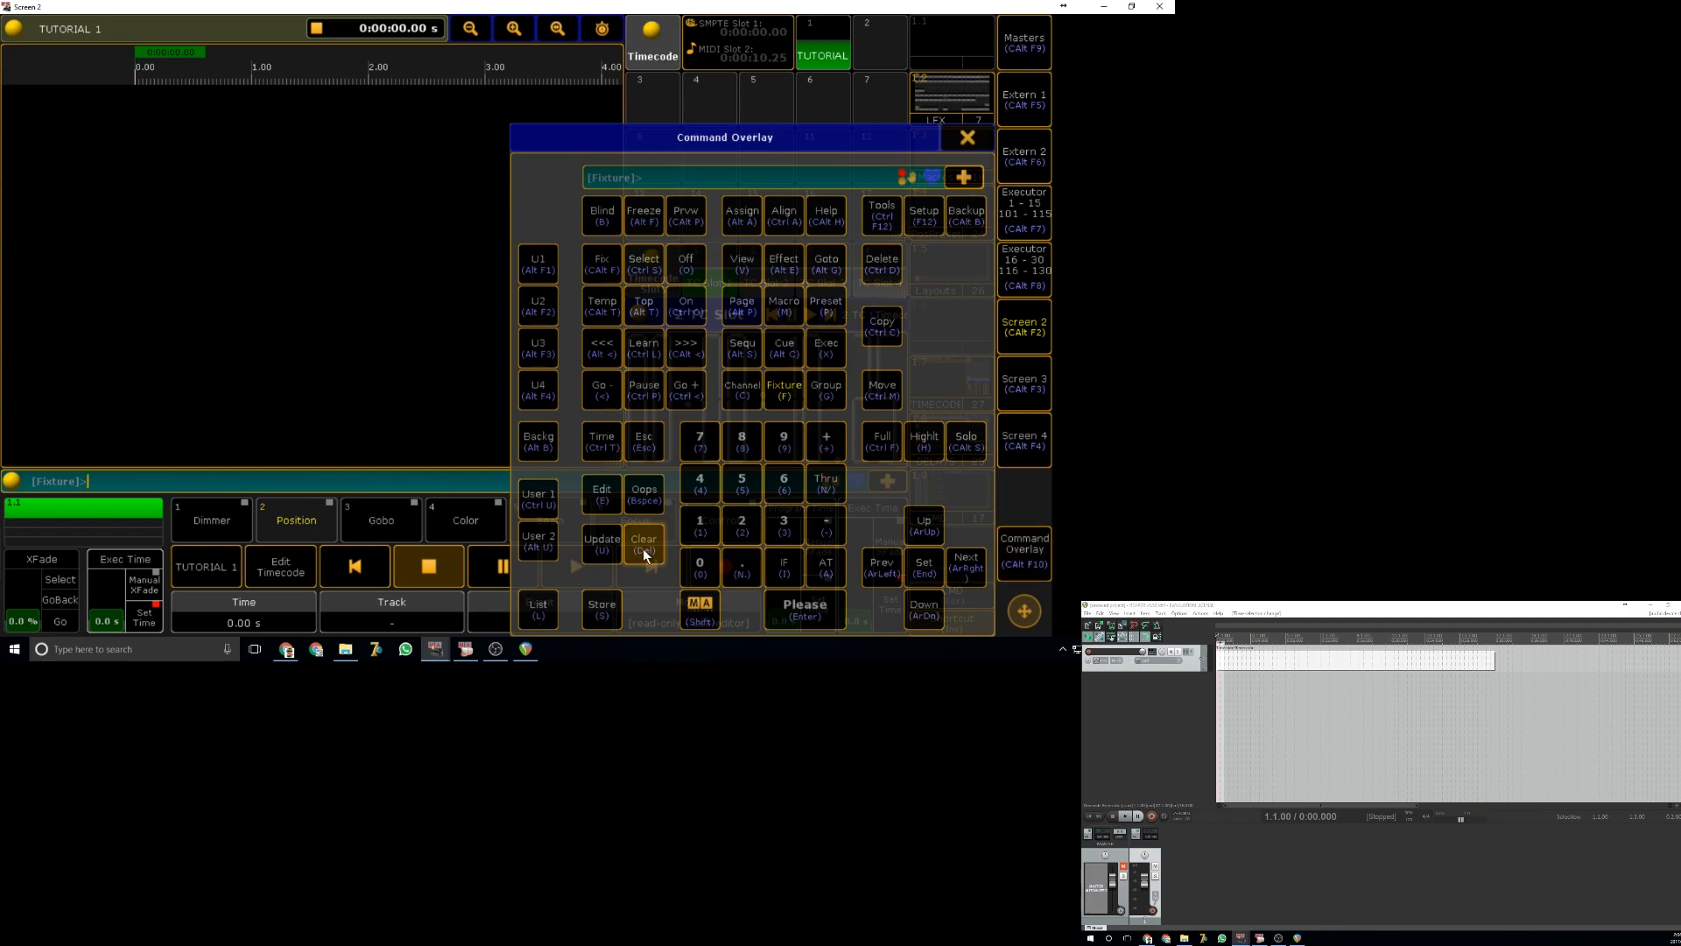
{"action": "left_click", "coordinate": [15, 225]}
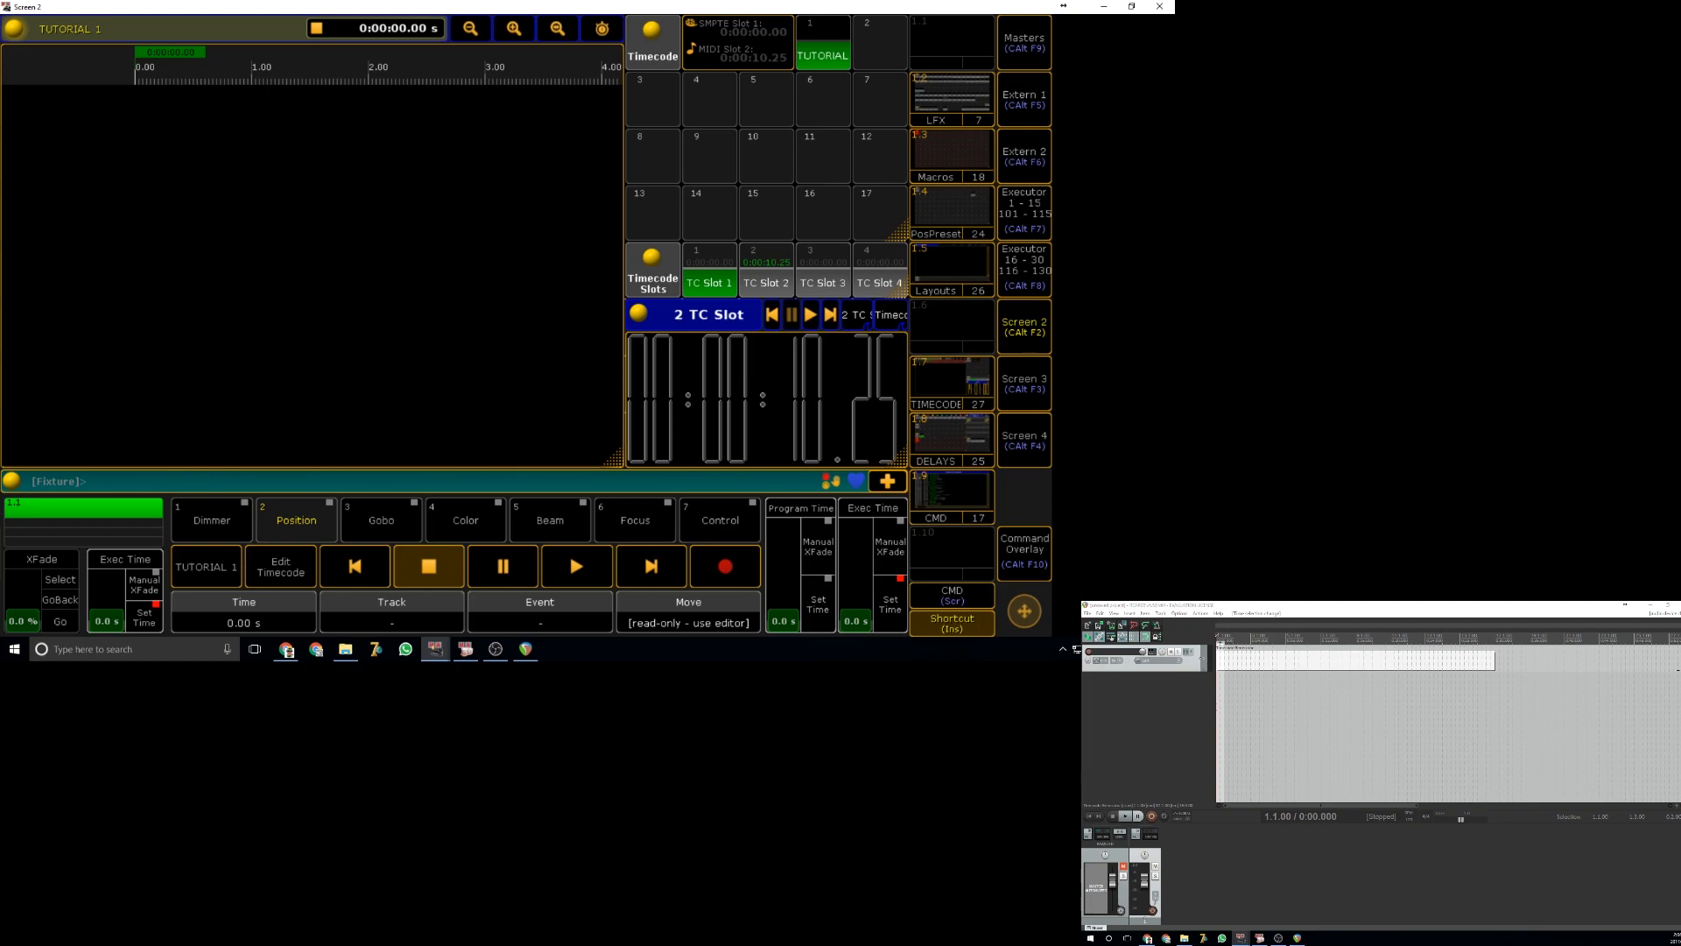
- Set the TUTORIAL timecode's Slot to 2 TC Slot in its view options and close the options
{"action": "left_click", "coordinate": [820, 55]}
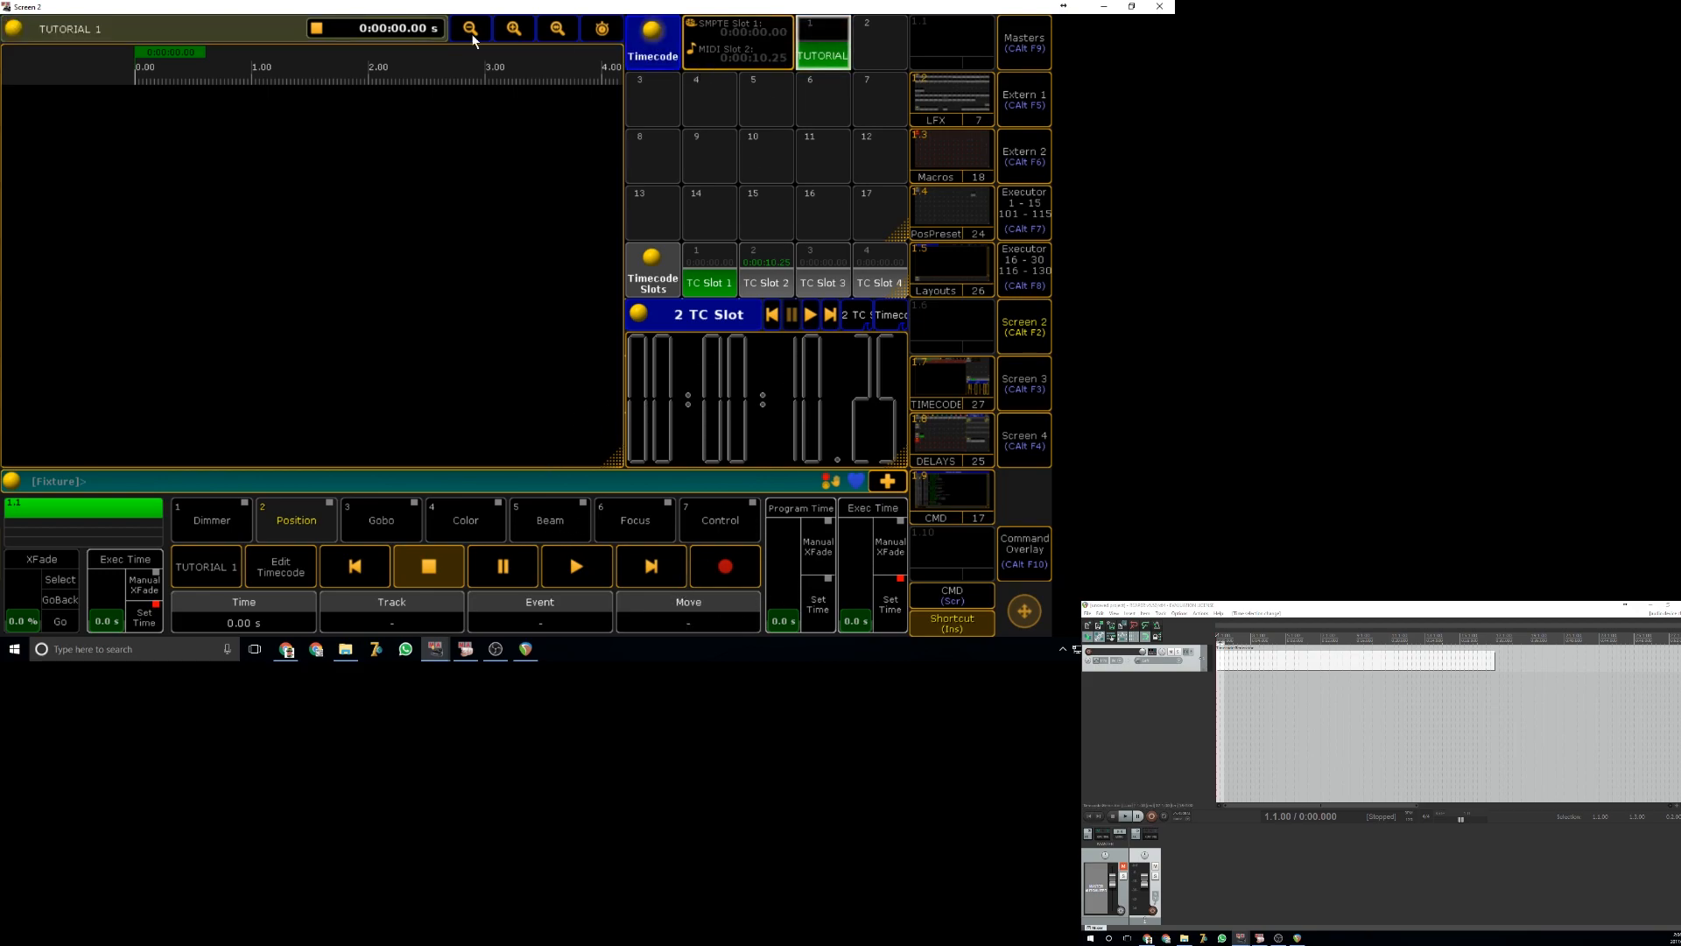
{"action": "left_click", "coordinate": [228, 33]}
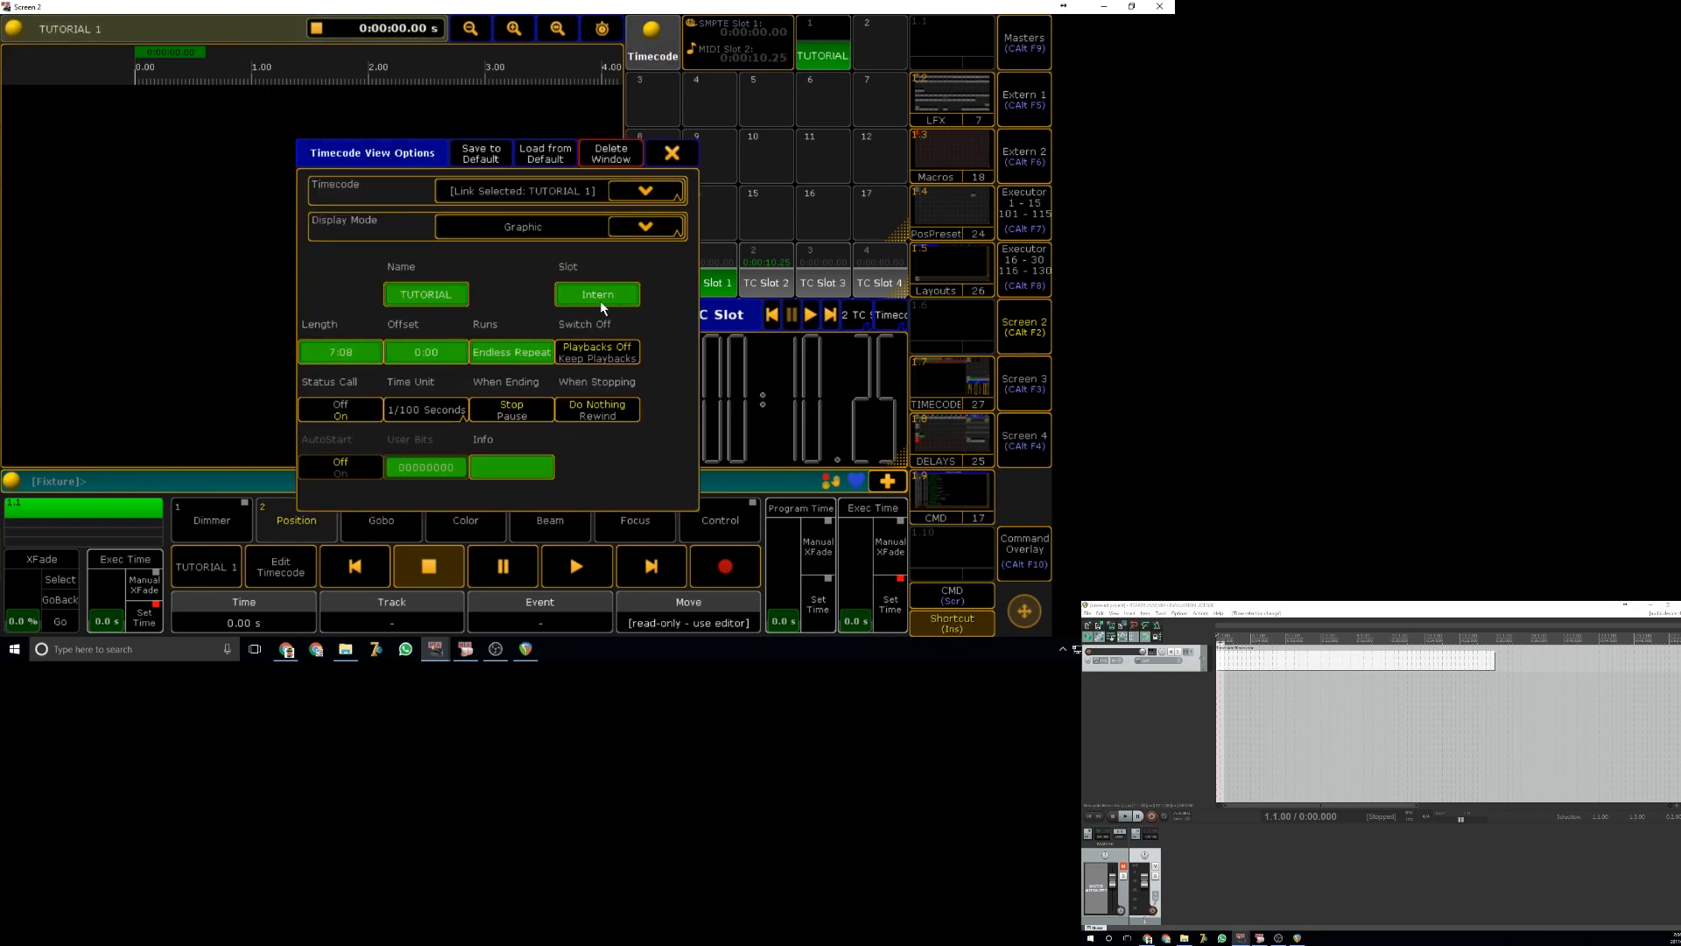
{"action": "left_click", "coordinate": [601, 308]}
{"action": "left_click", "coordinate": [615, 401]}
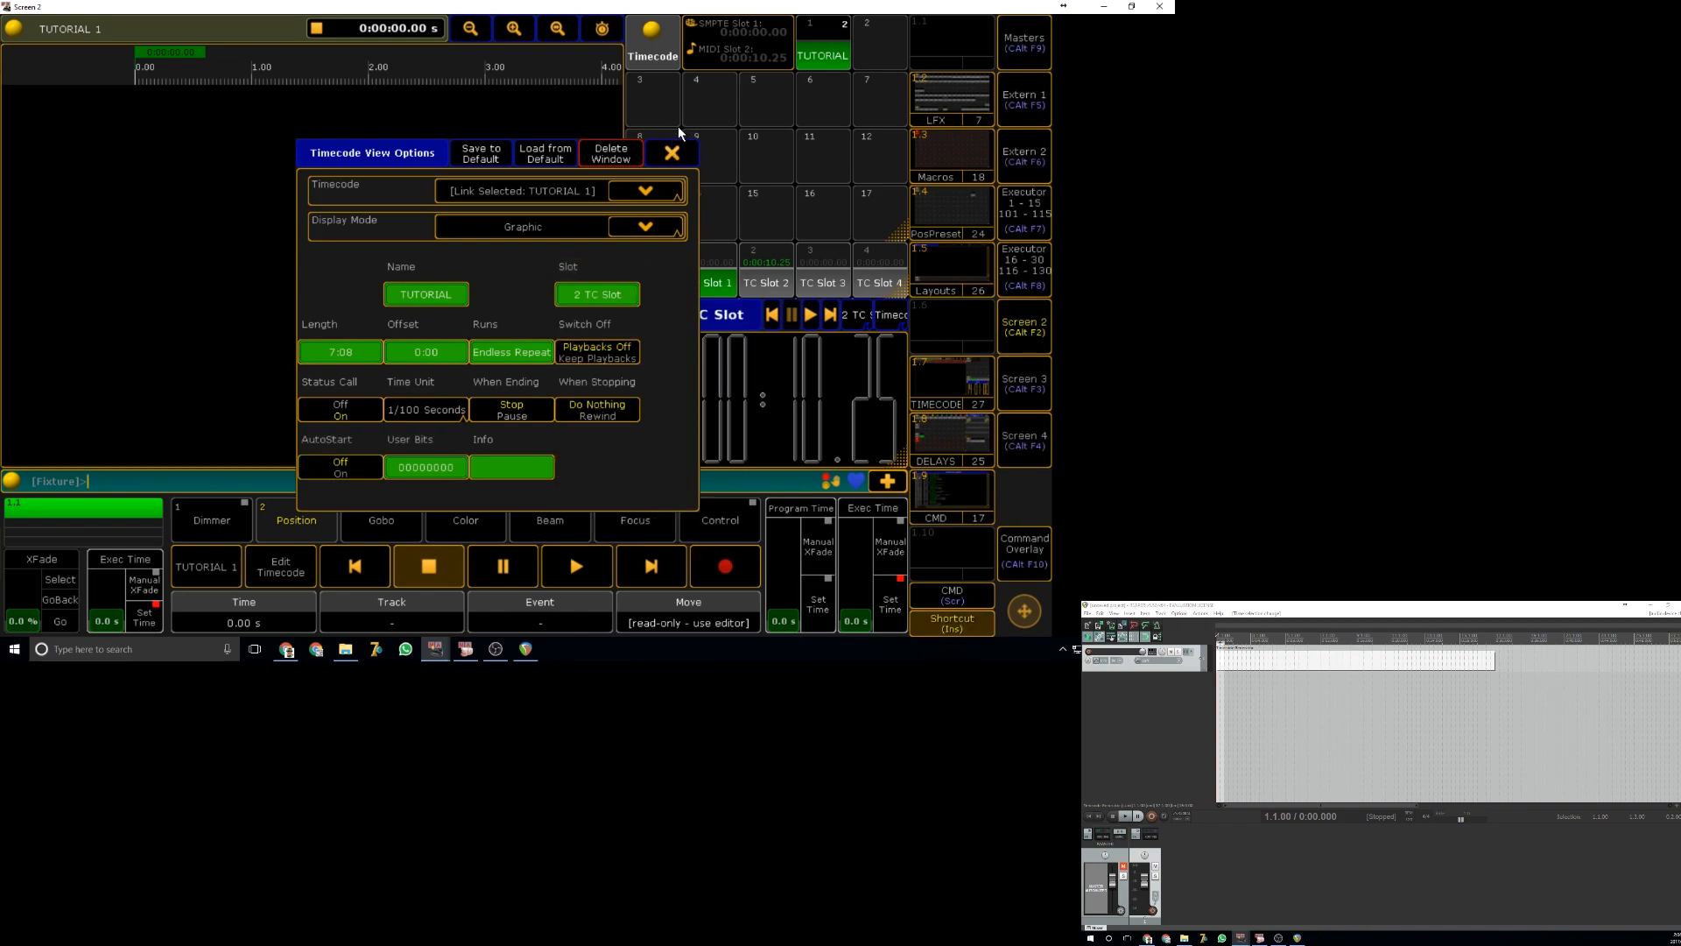
{"action": "left_click", "coordinate": [678, 126]}
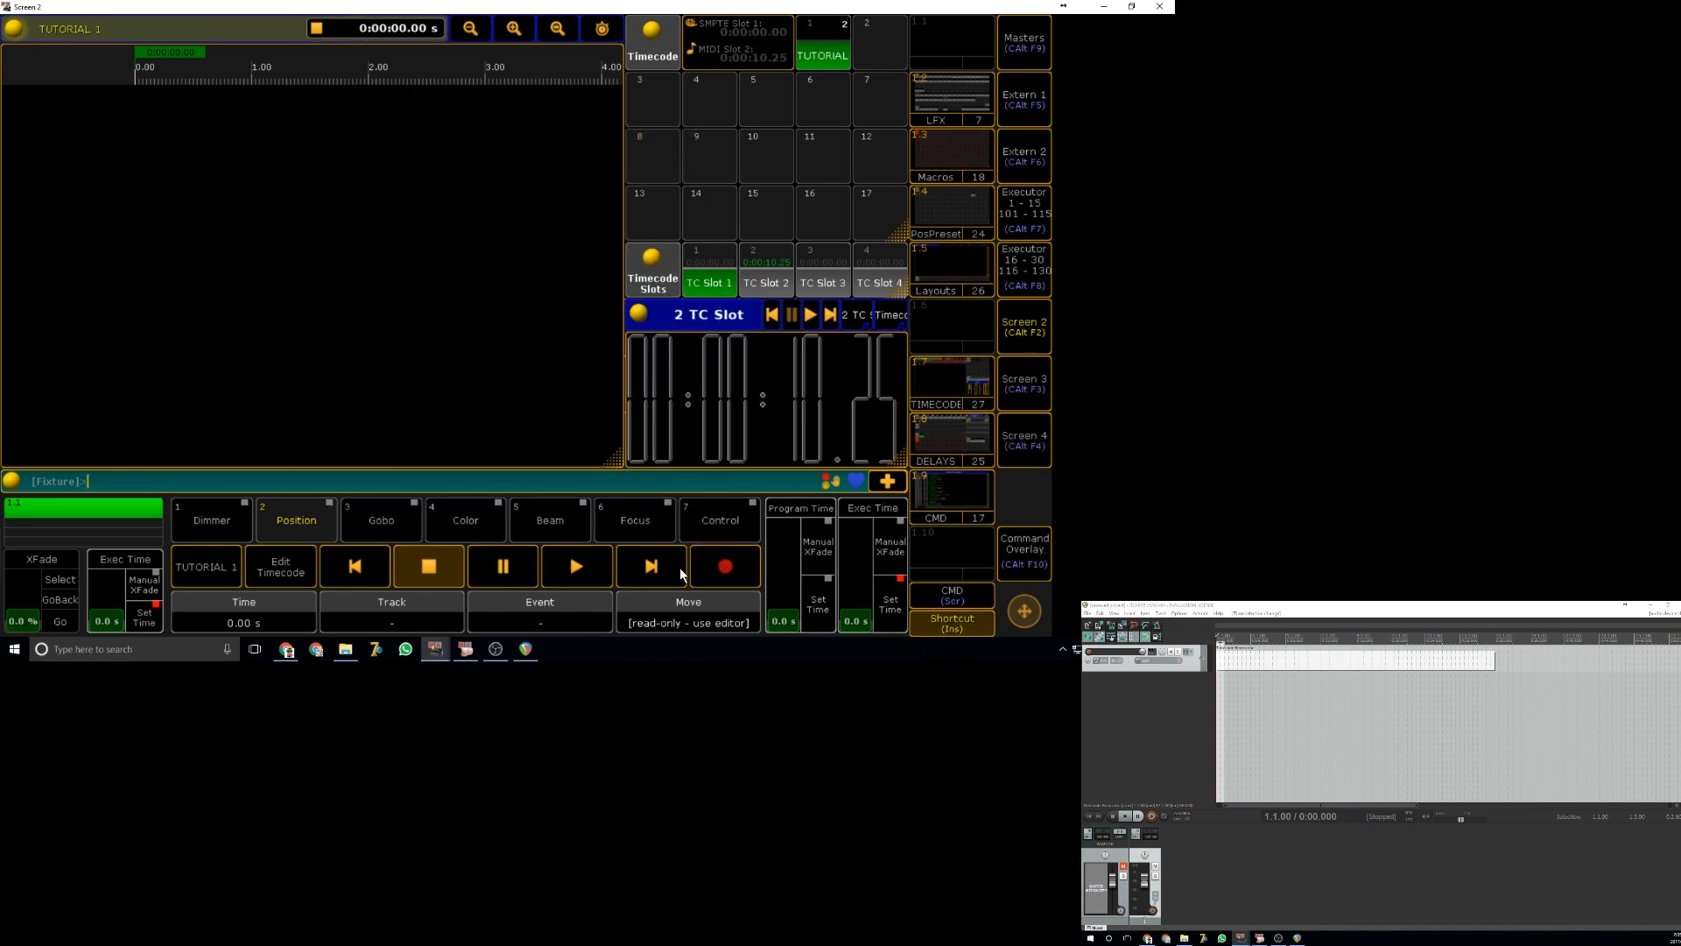
- Arm the TUTORIAL timecode for recording, play REAPER for a few seconds to test the link, and rewind the timecode to 0.00 s
{"action": "left_click", "coordinate": [725, 566]}
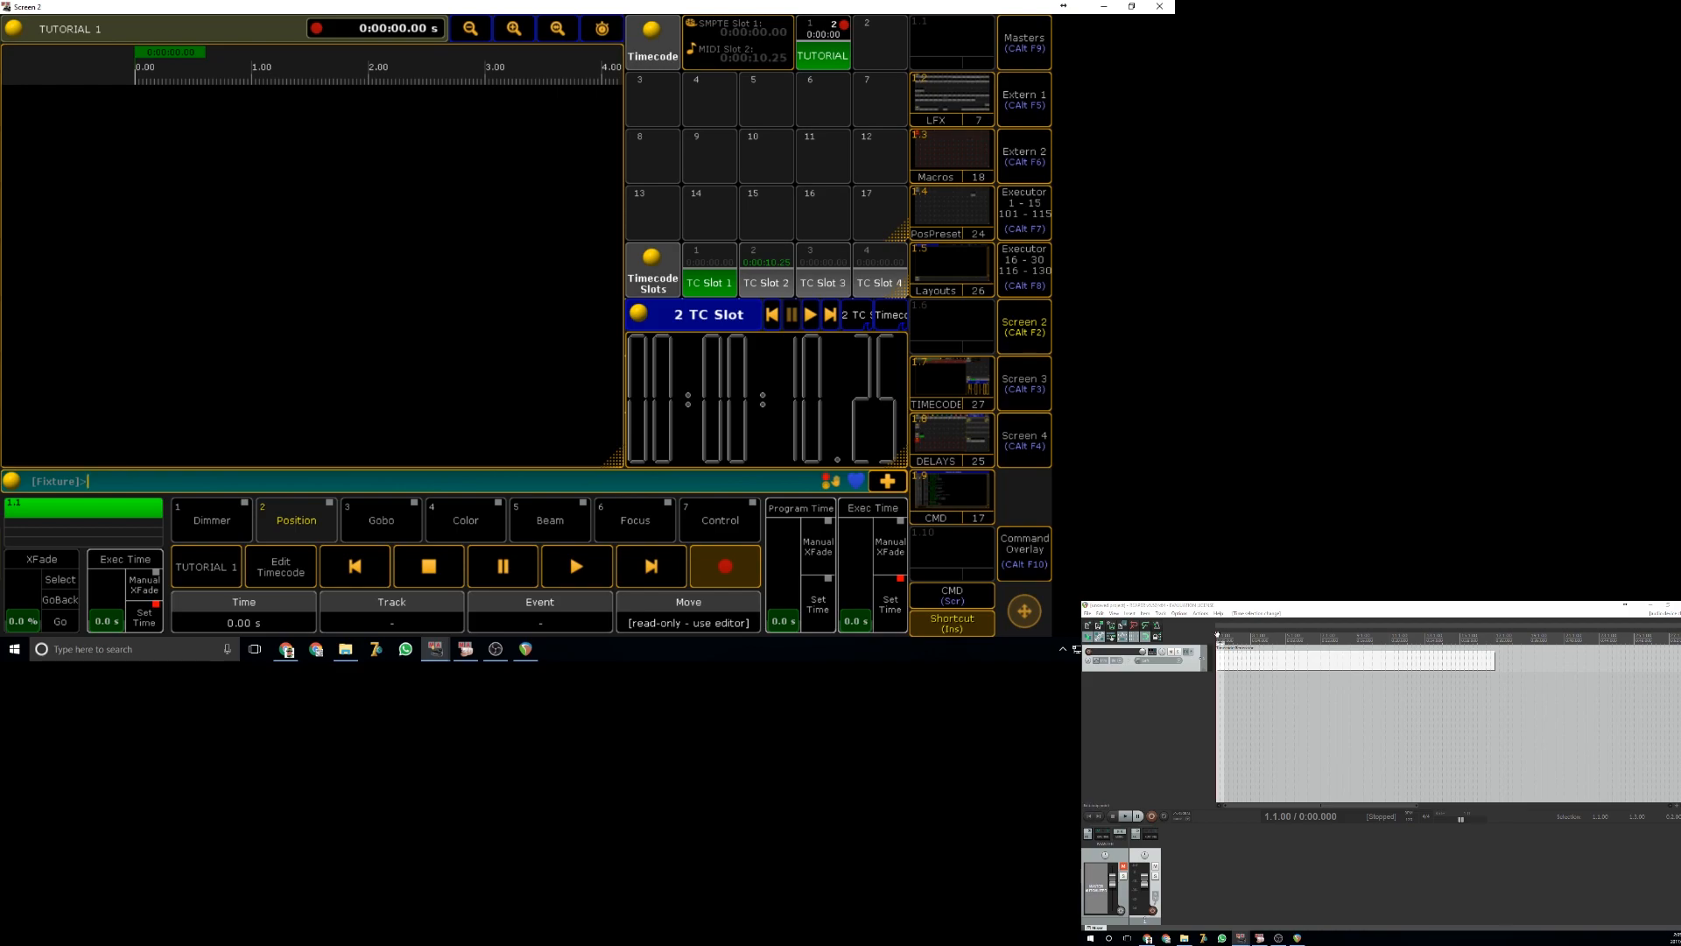
{"action": "left_click", "coordinate": [1622, 727]}
{"action": "key", "text": "space"}
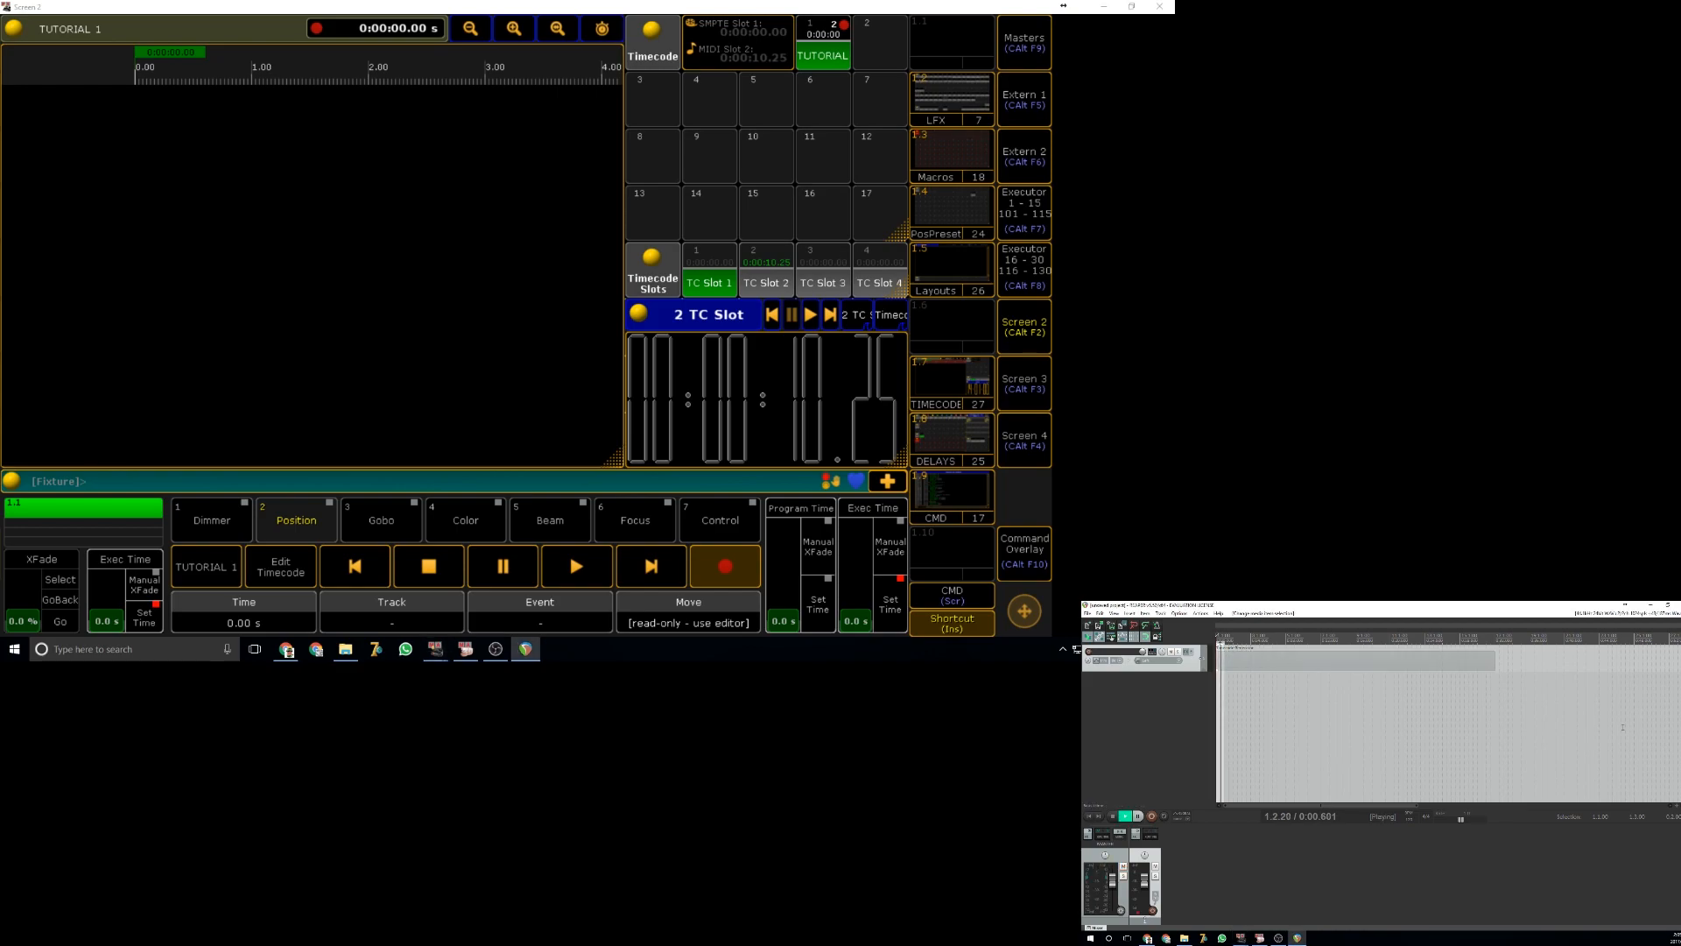
{"action": "key", "text": "space"}
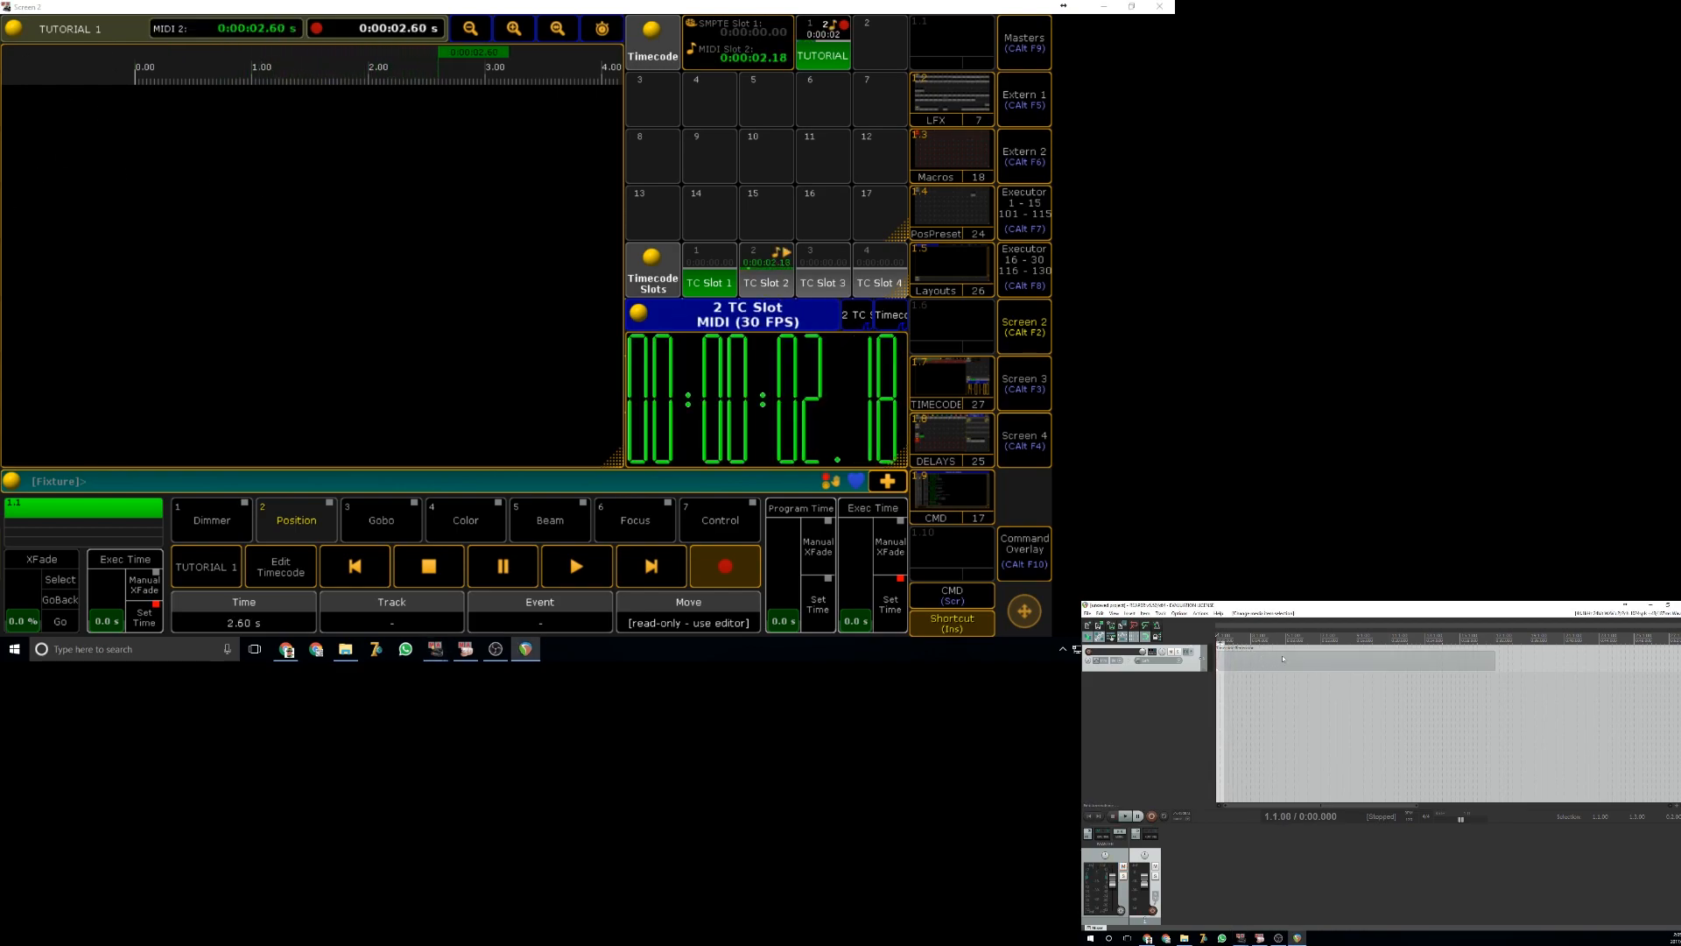
{"action": "left_click", "coordinate": [382, 569]}
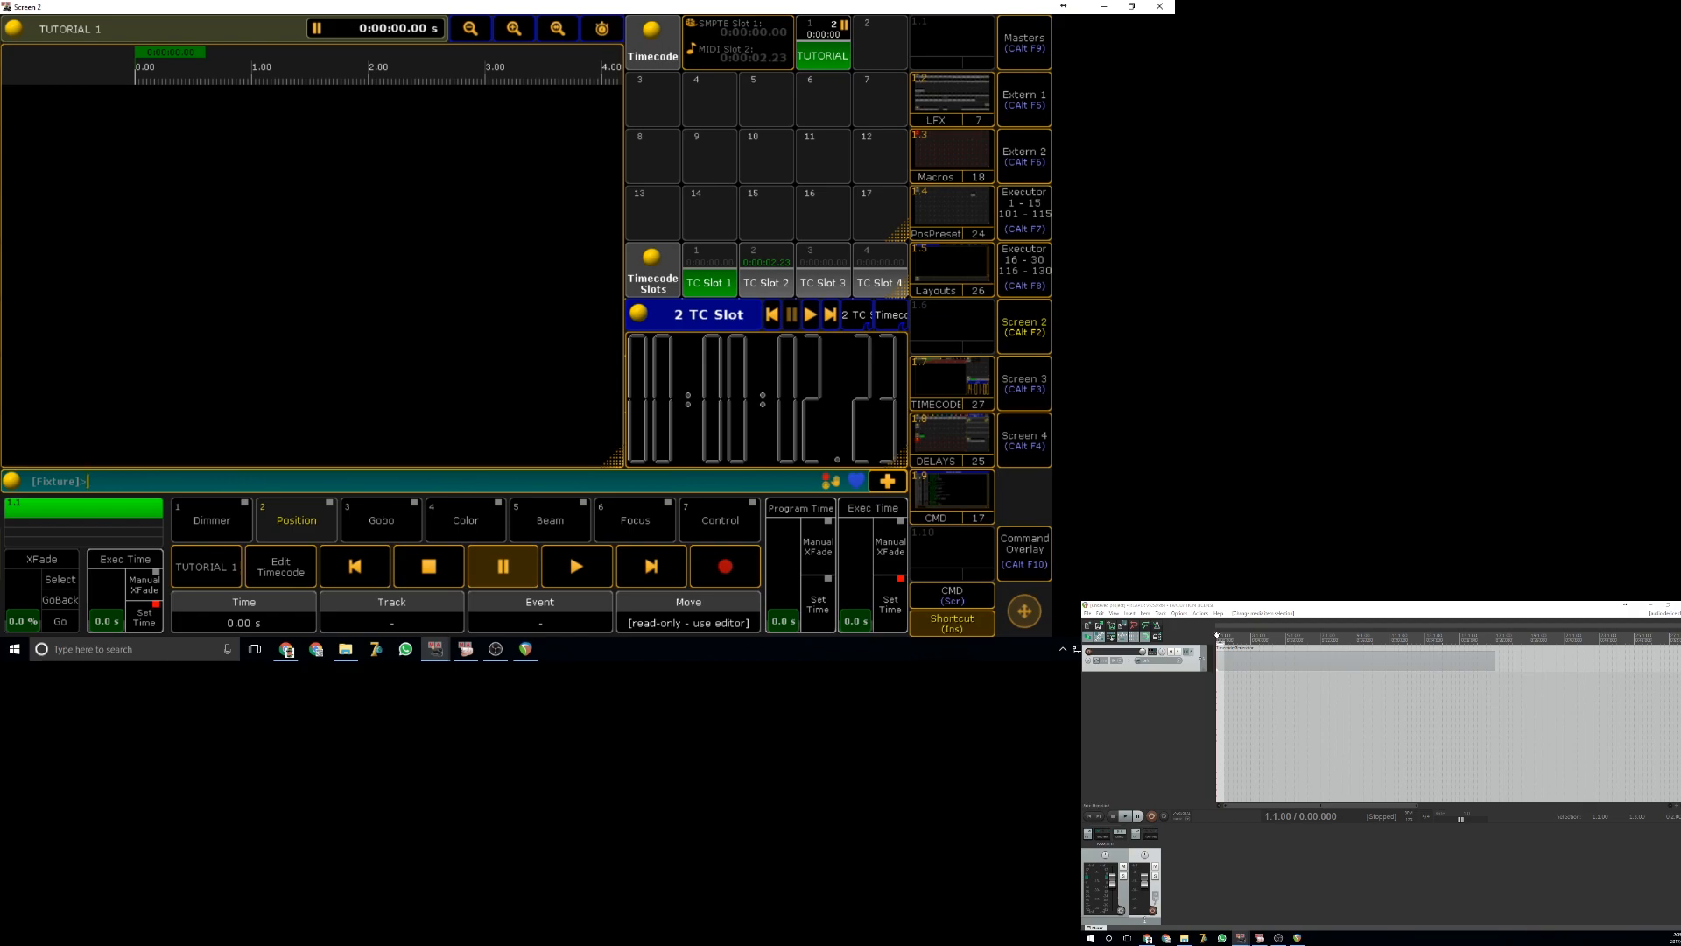
- Look at the TIMECODE sequence's executor among executors 1-15 and return to the timecode view
{"action": "left_click", "coordinate": [1026, 212]}
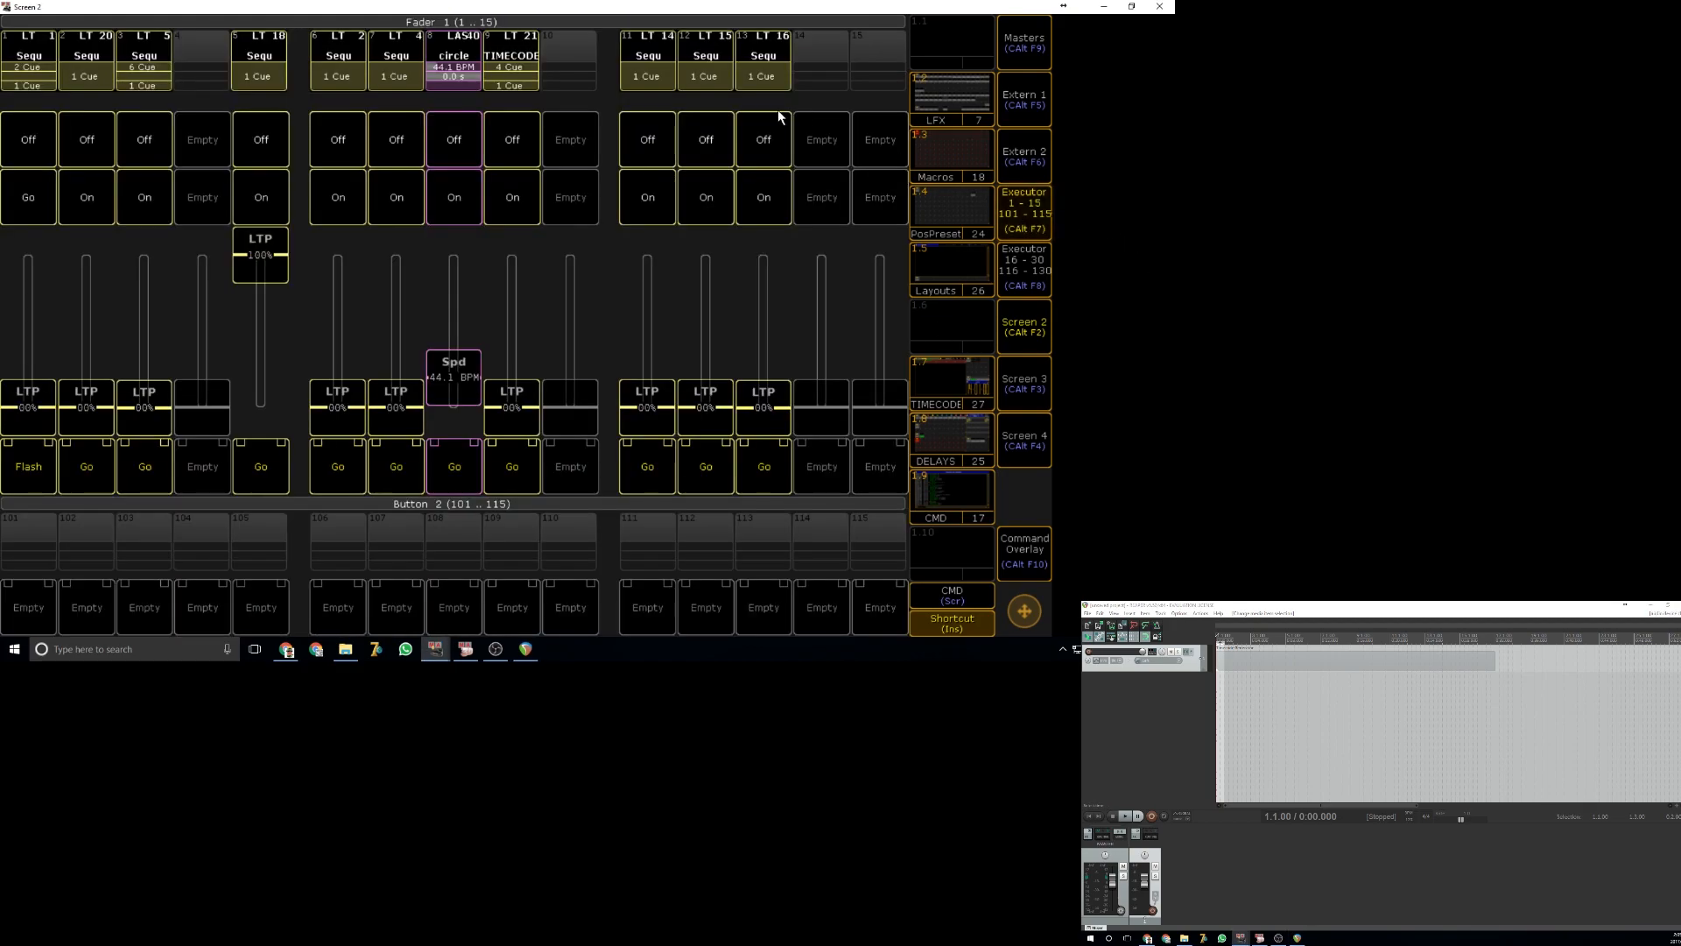
{"action": "left_click", "coordinate": [1022, 229]}
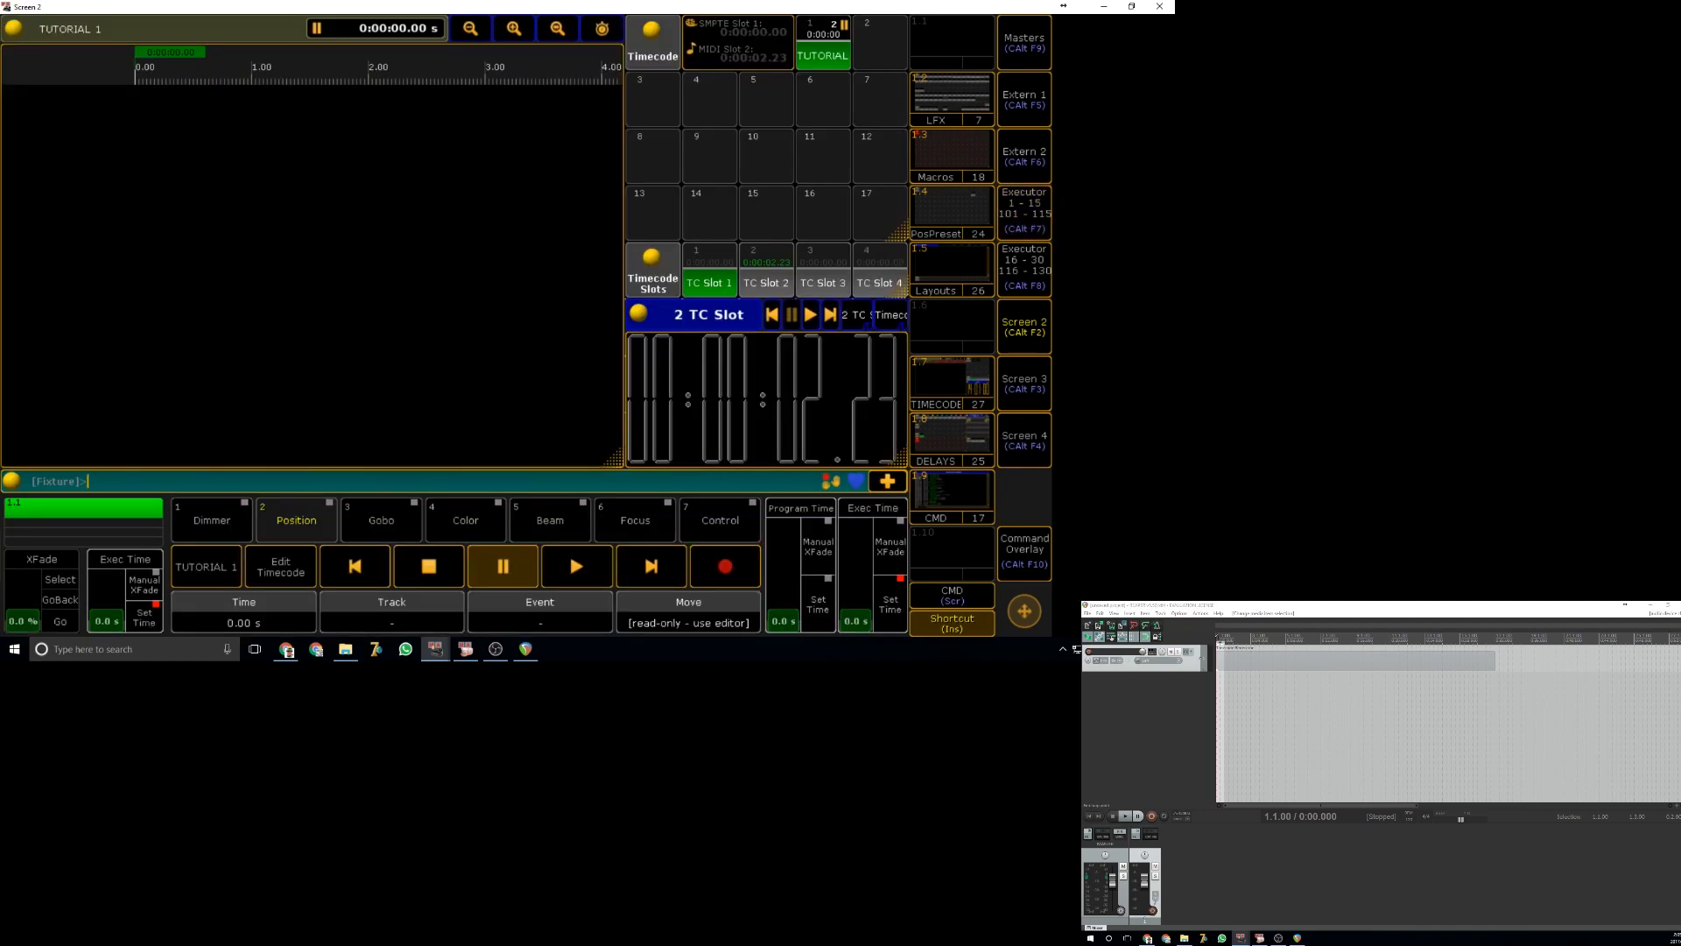
{"action": "key", "text": "alt+Tab"}
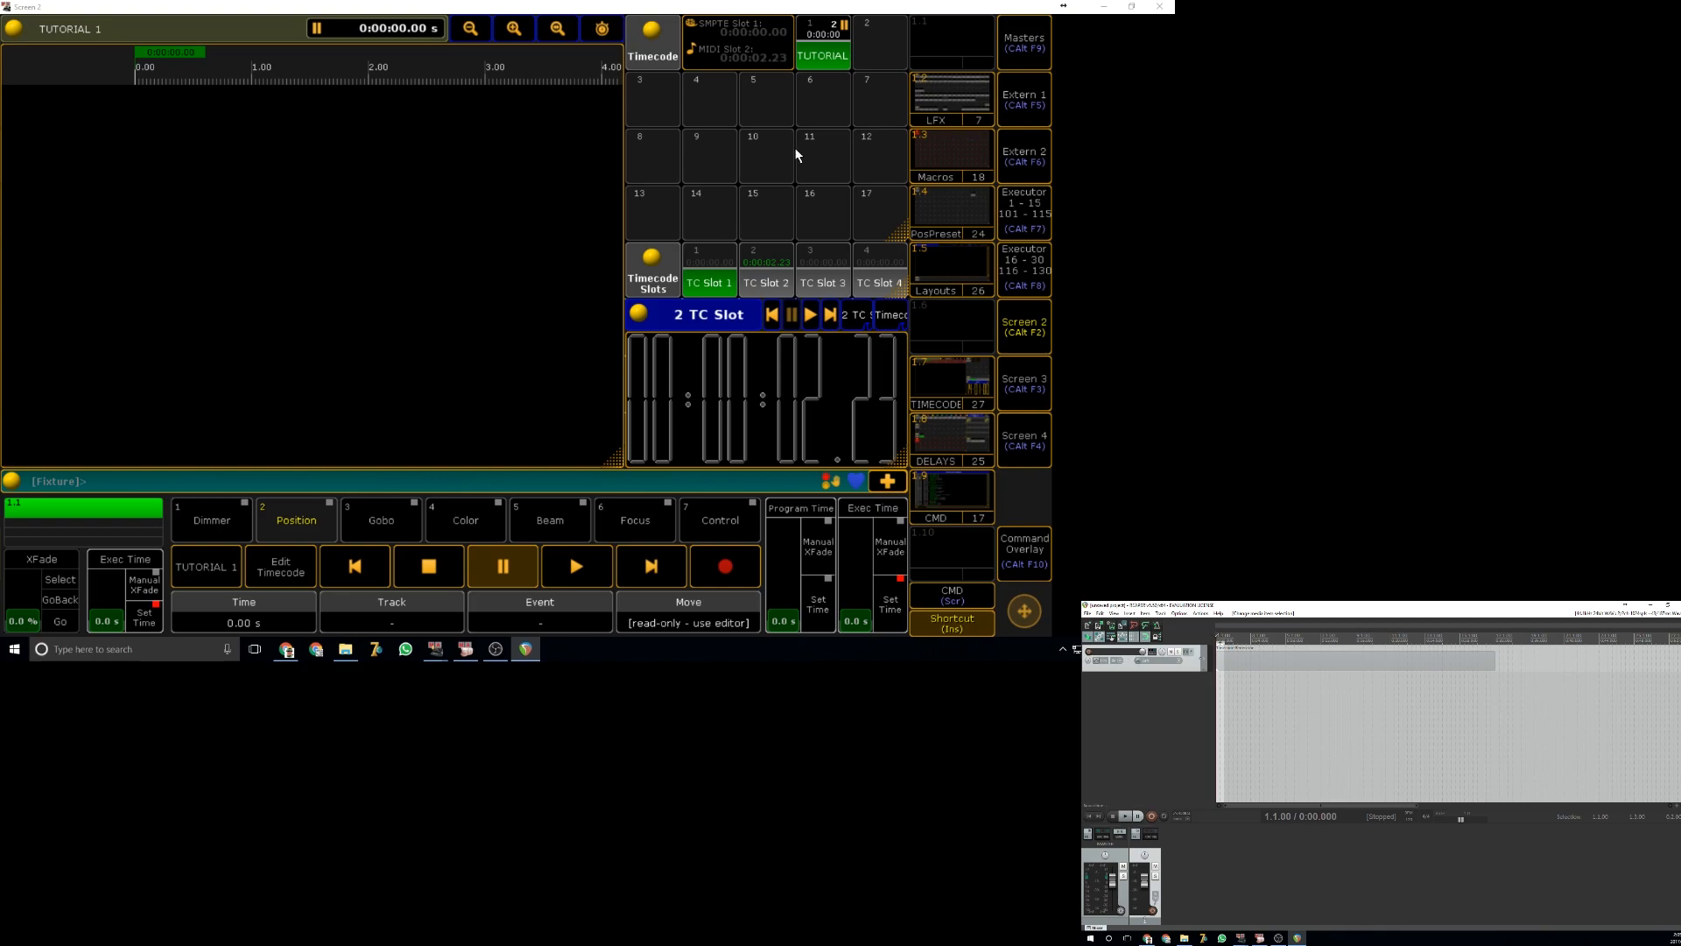
- Stop the paused TUTORIAL timecode and arm it for recording using Store on its pool item
{"action": "left_click", "coordinate": [819, 63]}
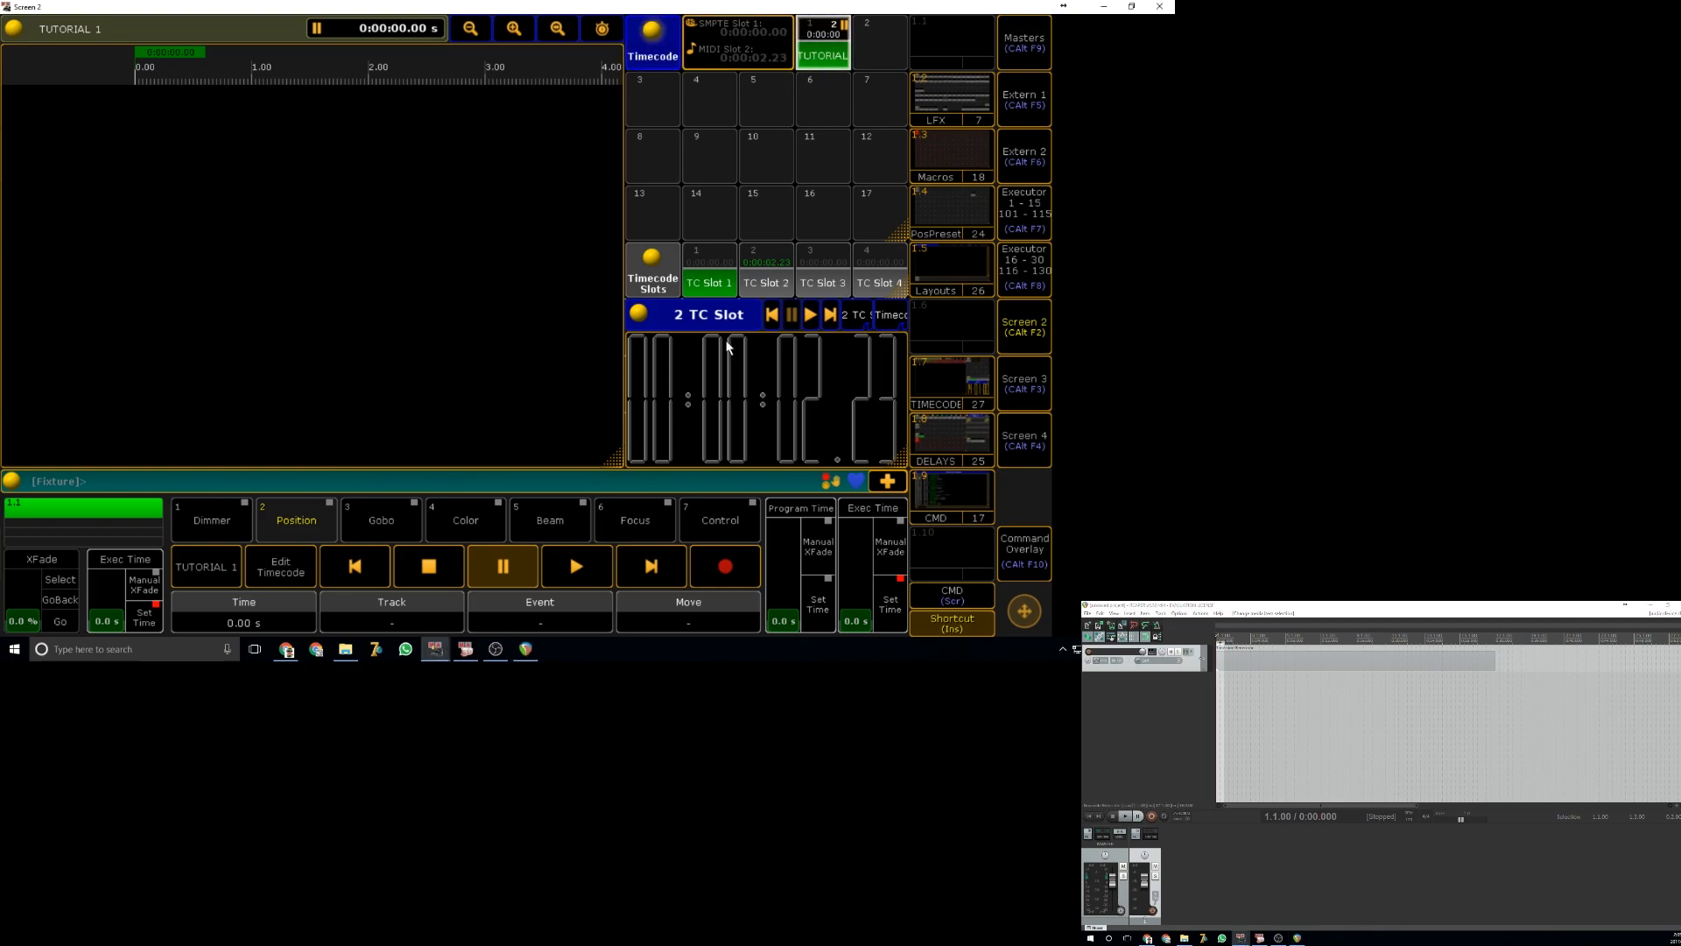
{"action": "left_click", "coordinate": [430, 569]}
{"action": "left_click", "coordinate": [1024, 552]}
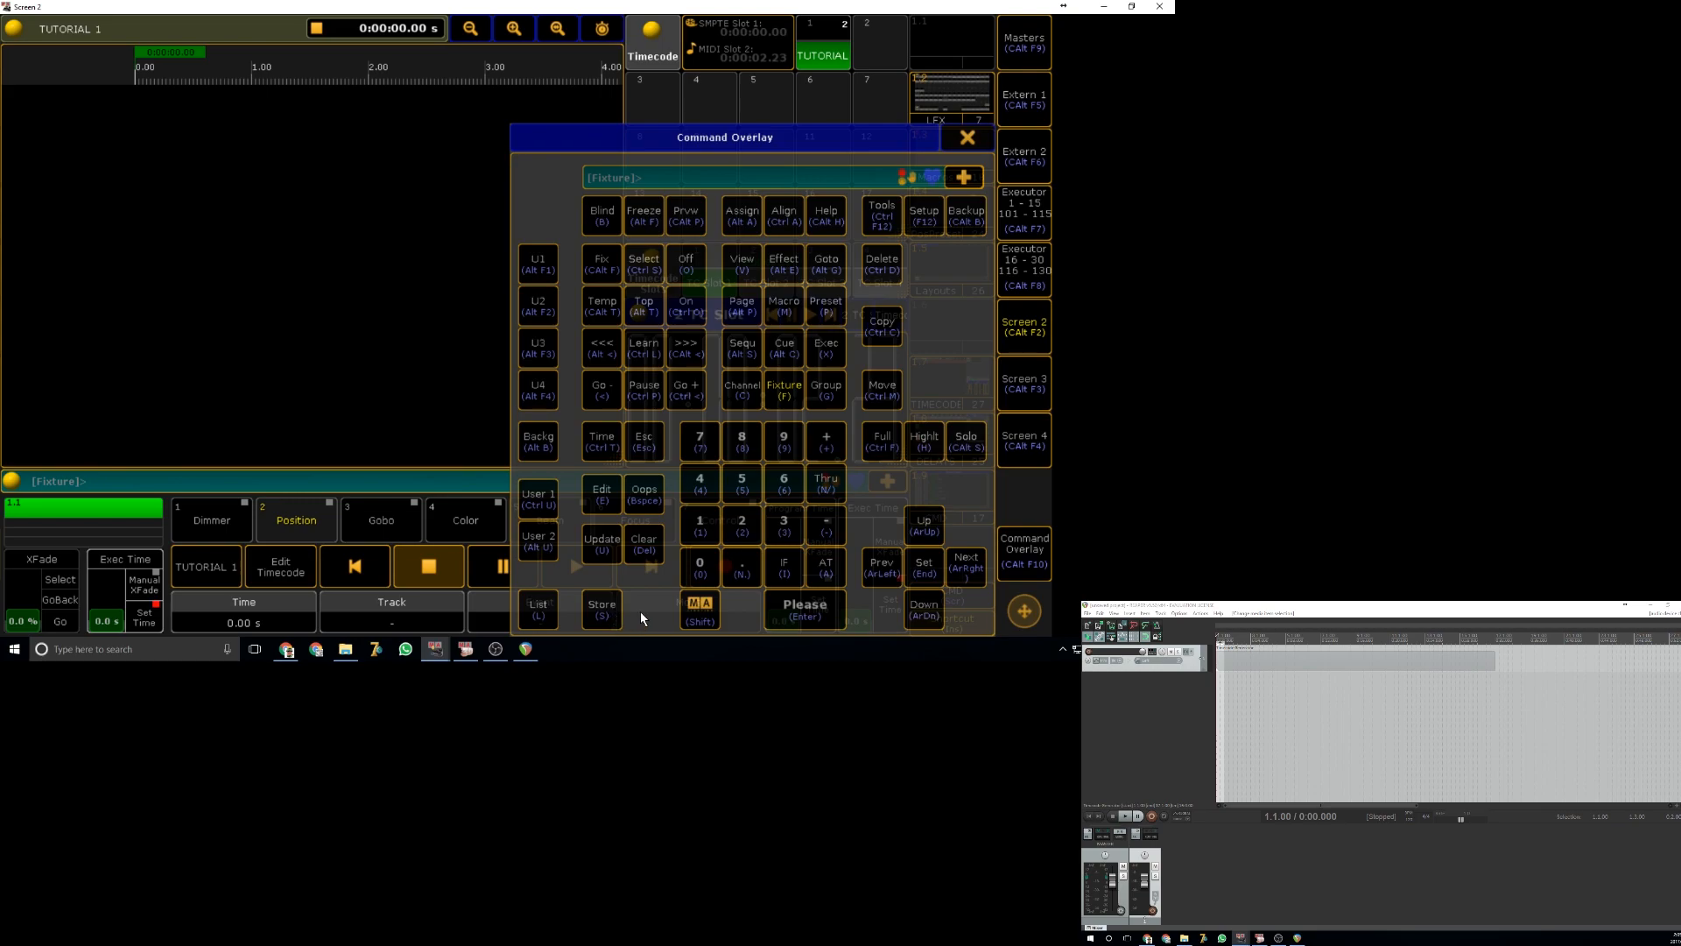
{"action": "left_click", "coordinate": [707, 615]}
{"action": "left_click", "coordinate": [619, 613]}
{"action": "left_click", "coordinate": [823, 43]}
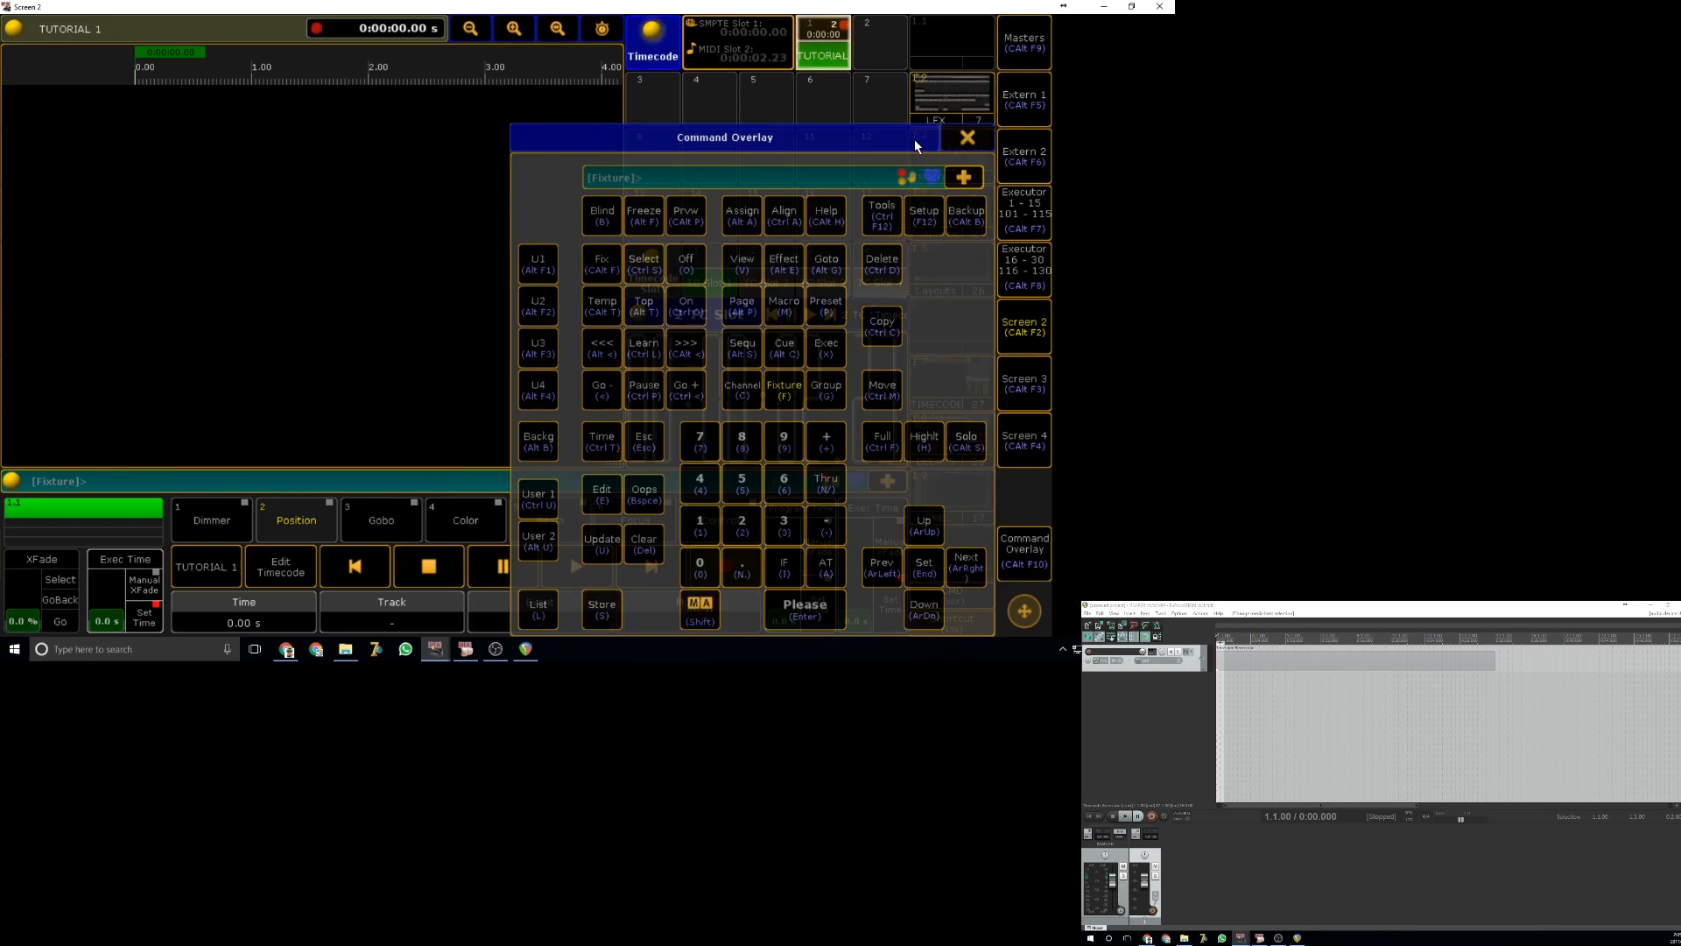
{"action": "left_click", "coordinate": [970, 146]}
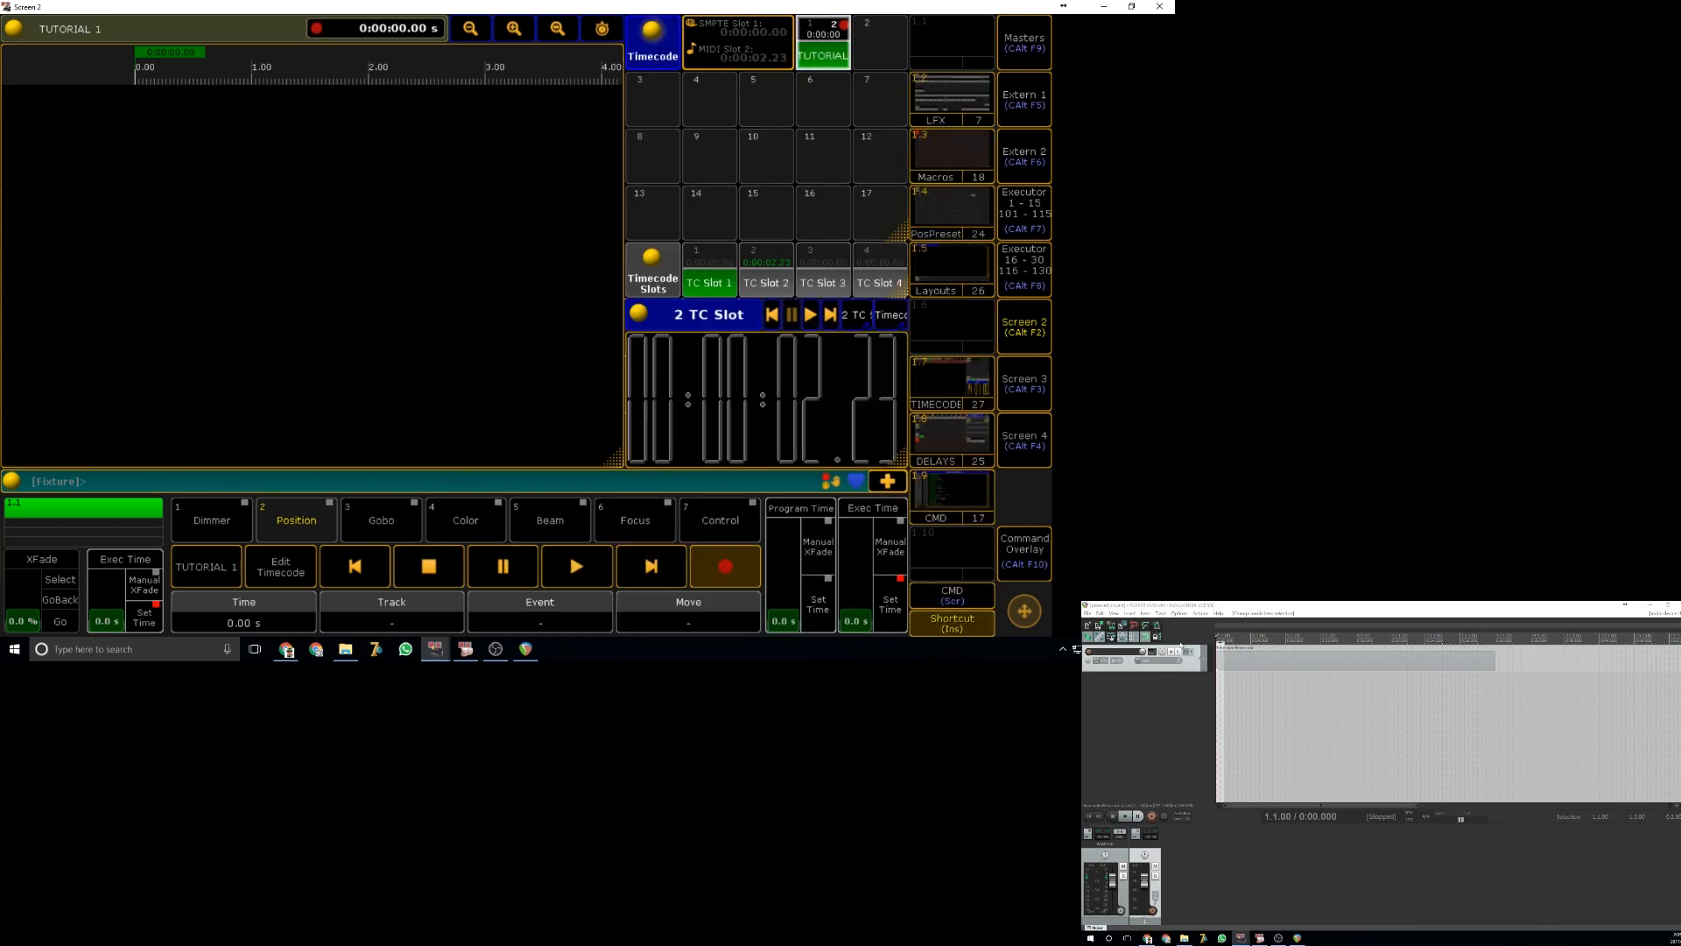
- Start REAPER playback from the project start and bring the 3D visualizer into view
{"action": "left_click", "coordinate": [1215, 632]}
{"action": "key", "text": "space"}
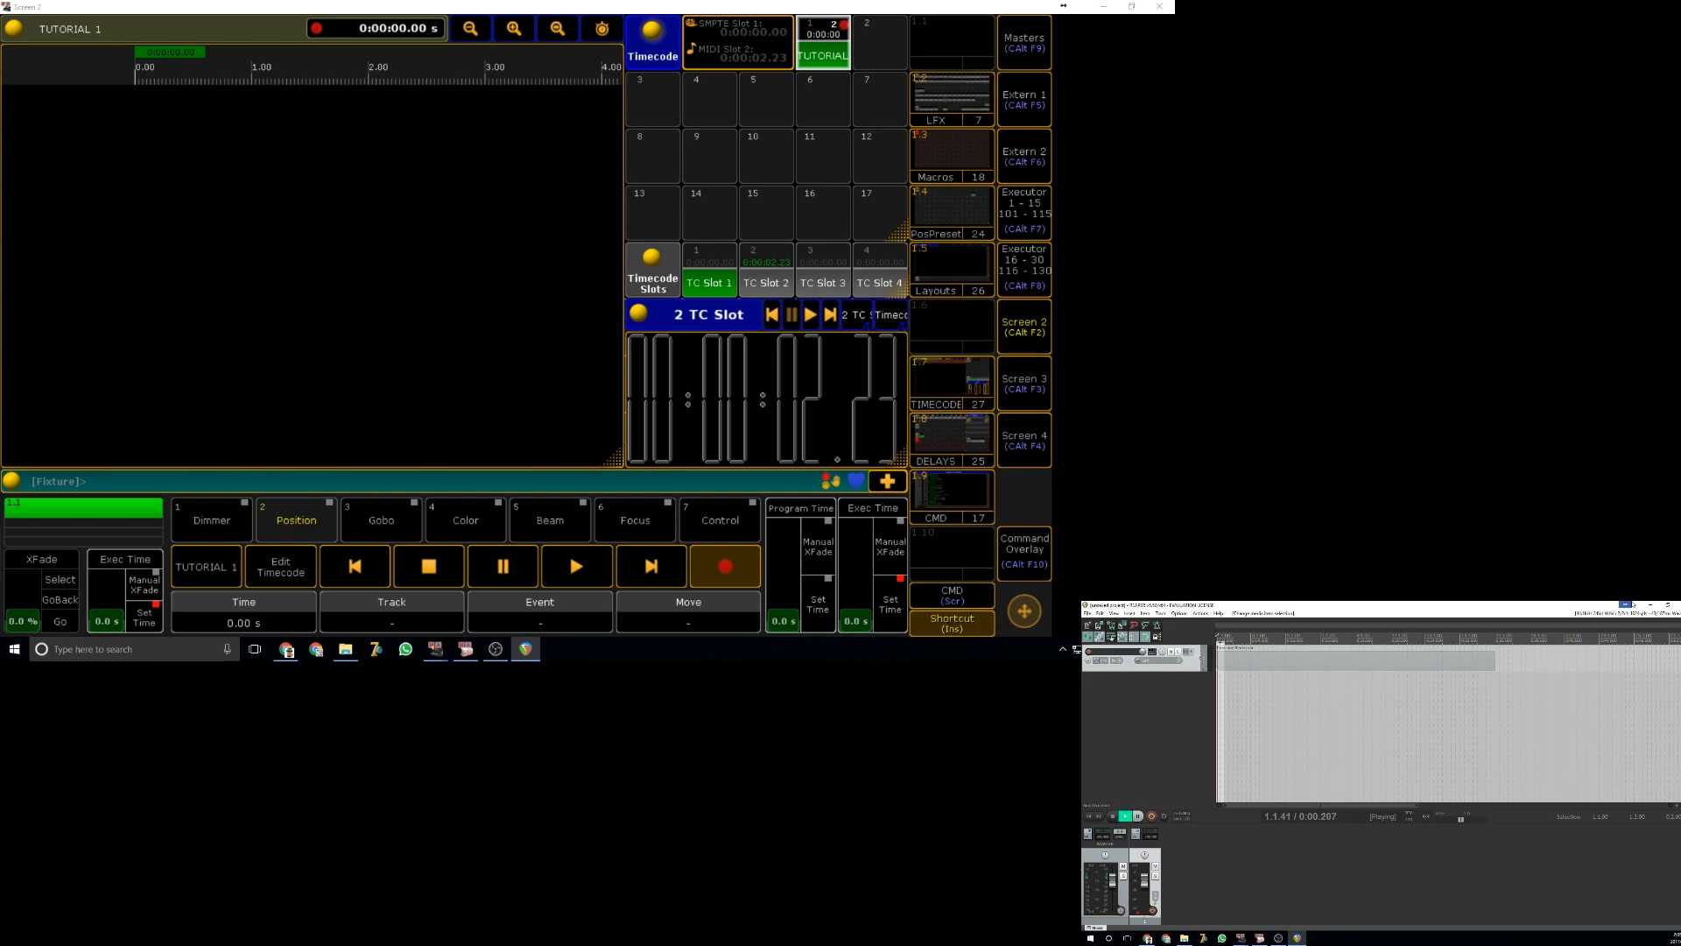
{"action": "left_click", "coordinate": [1650, 604]}
- Raise the TIMECODE executor's fader to 100%, step through cues 2, 3 and 4, and lower the fader to 0%
{"action": "left_click", "coordinate": [1023, 213]}
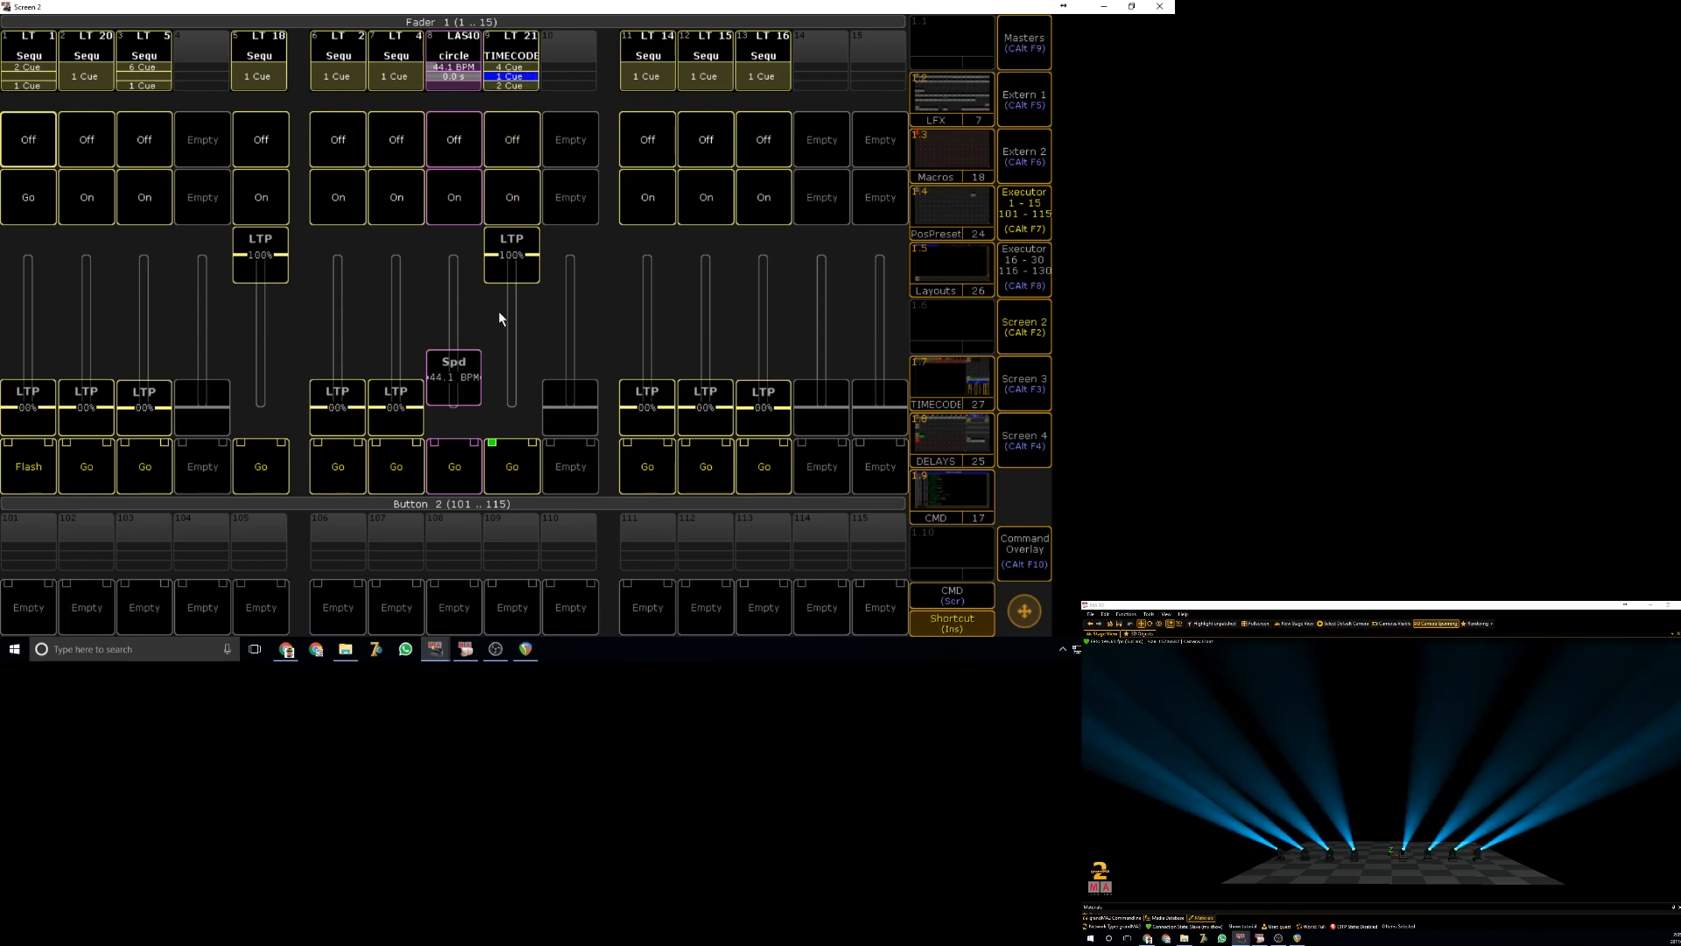
{"action": "left_click", "coordinate": [509, 477]}
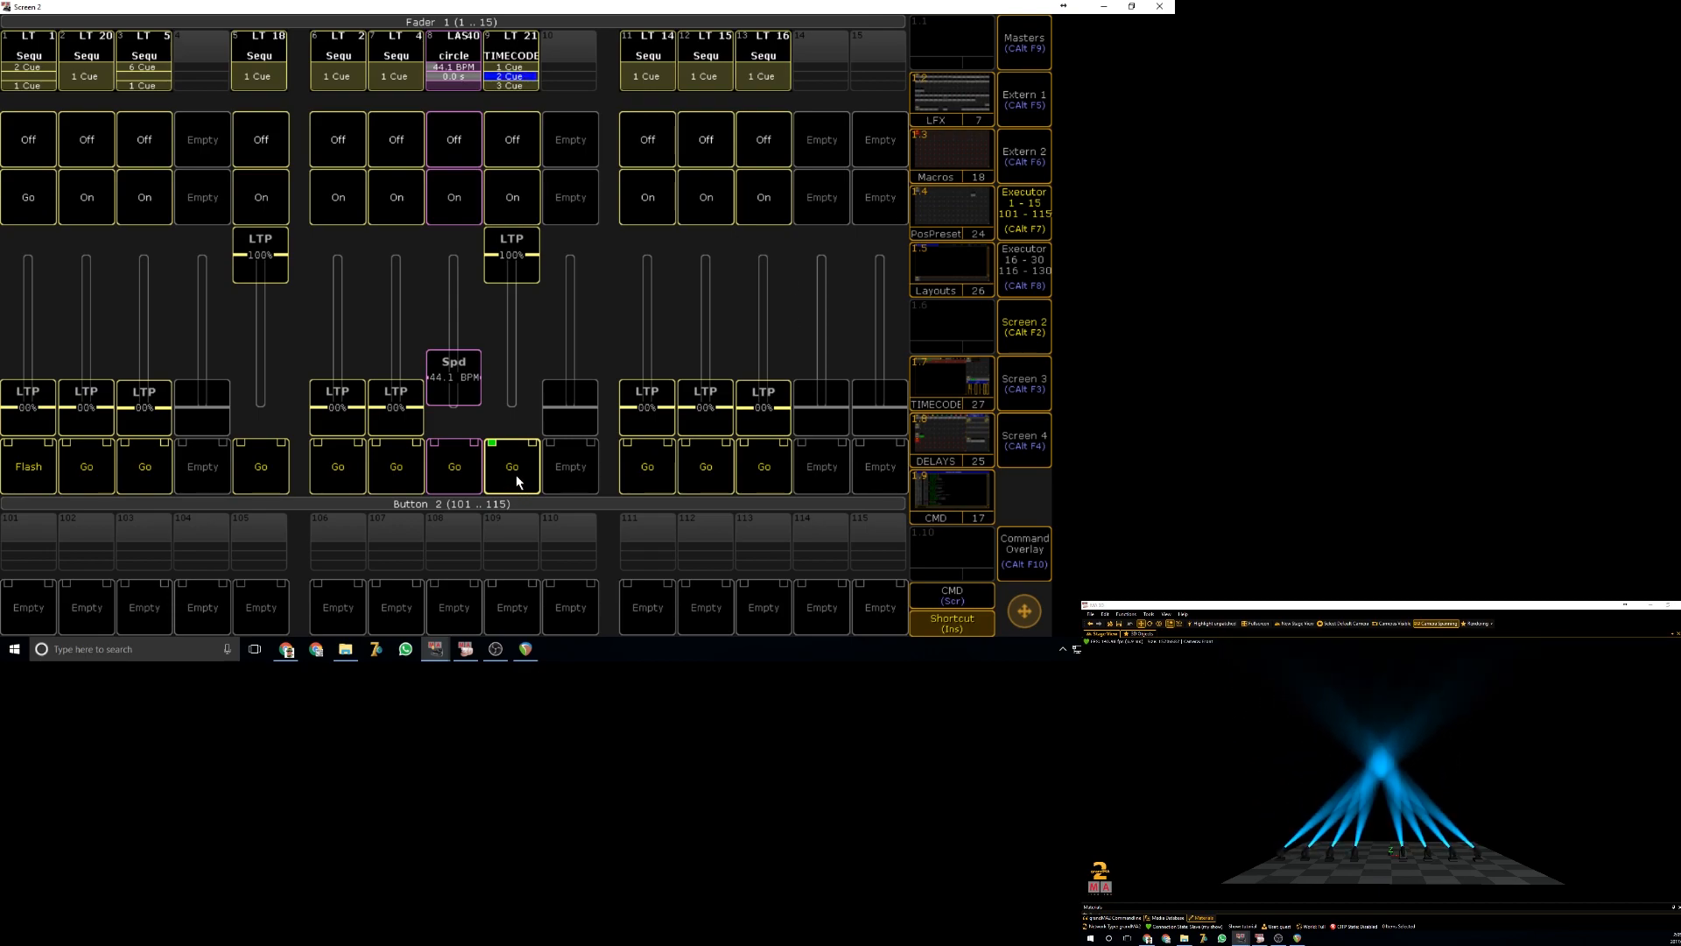
{"action": "left_click", "coordinate": [516, 474]}
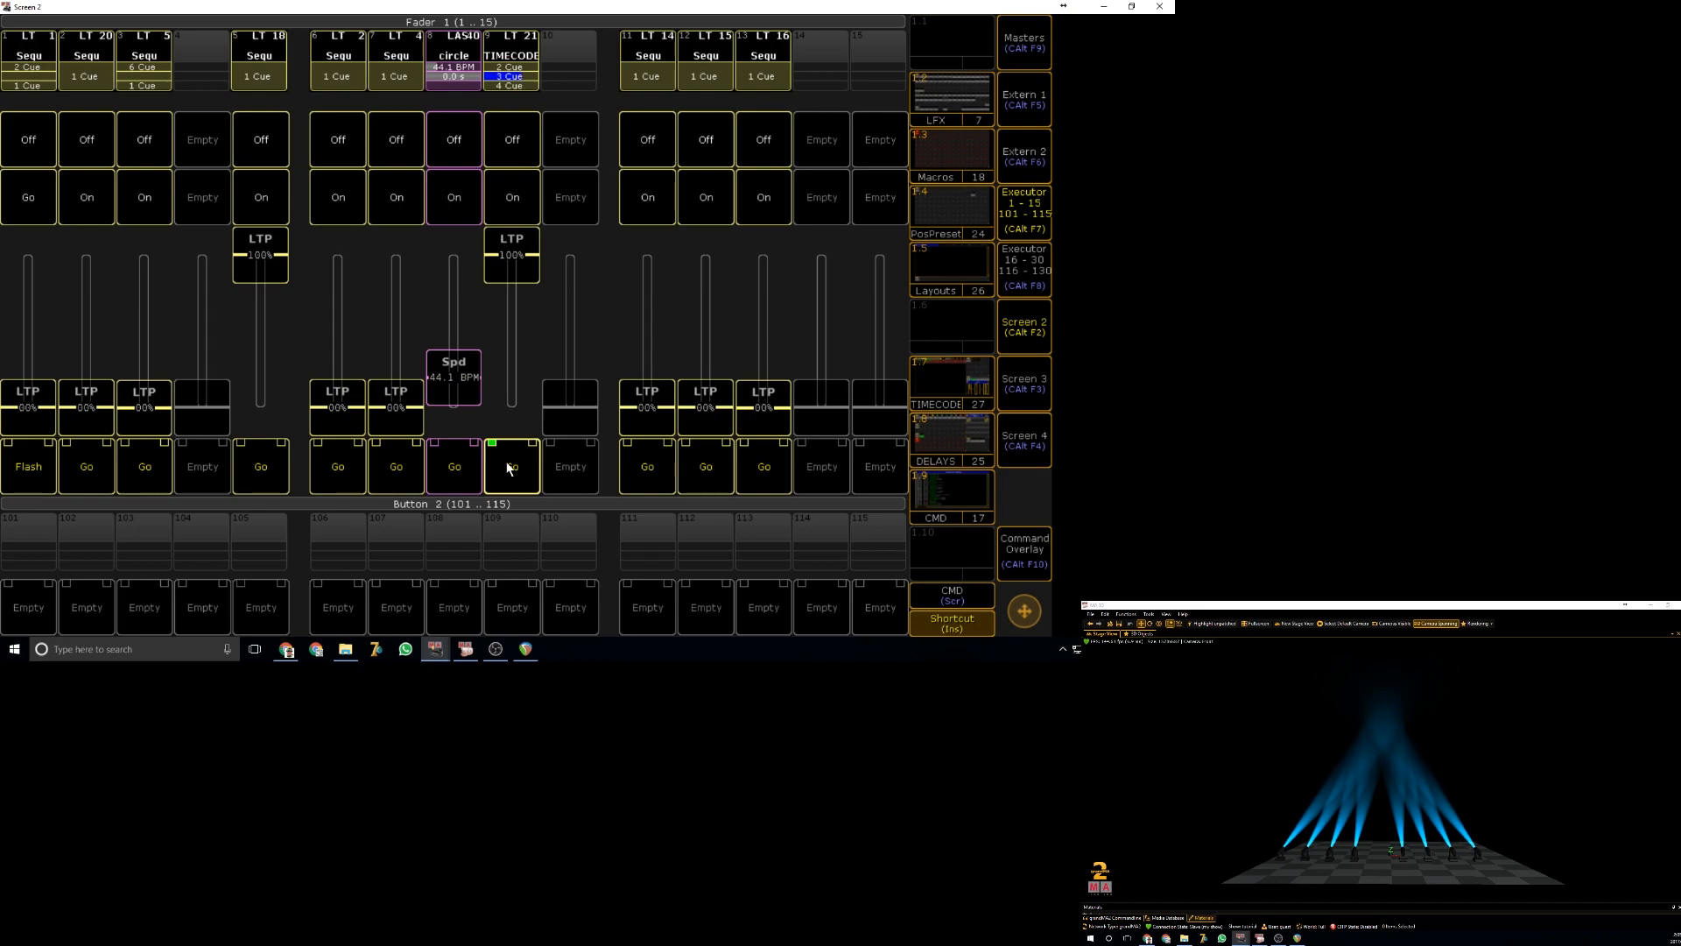
{"action": "left_click", "coordinate": [515, 471]}
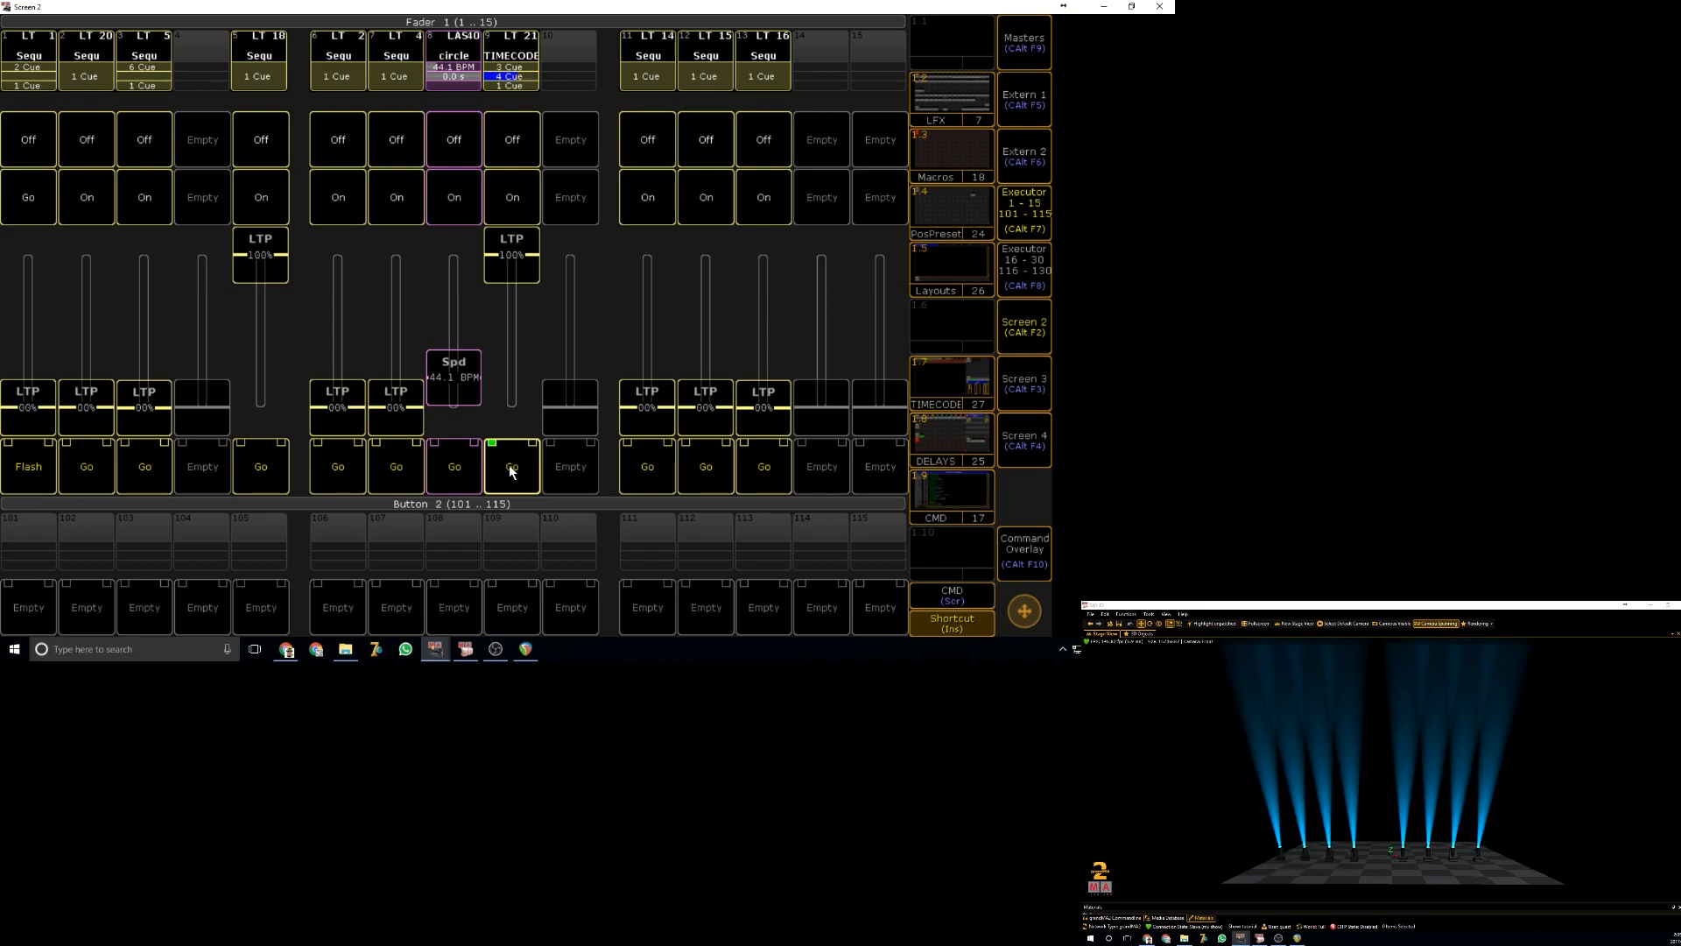
{"action": "left_click_drag", "start_coordinate": [523, 259], "coordinate": [530, 412]}
- Return to the timecode view, stop REAPER playback, and end the TUTORIAL recording
{"action": "left_click", "coordinate": [1018, 229]}
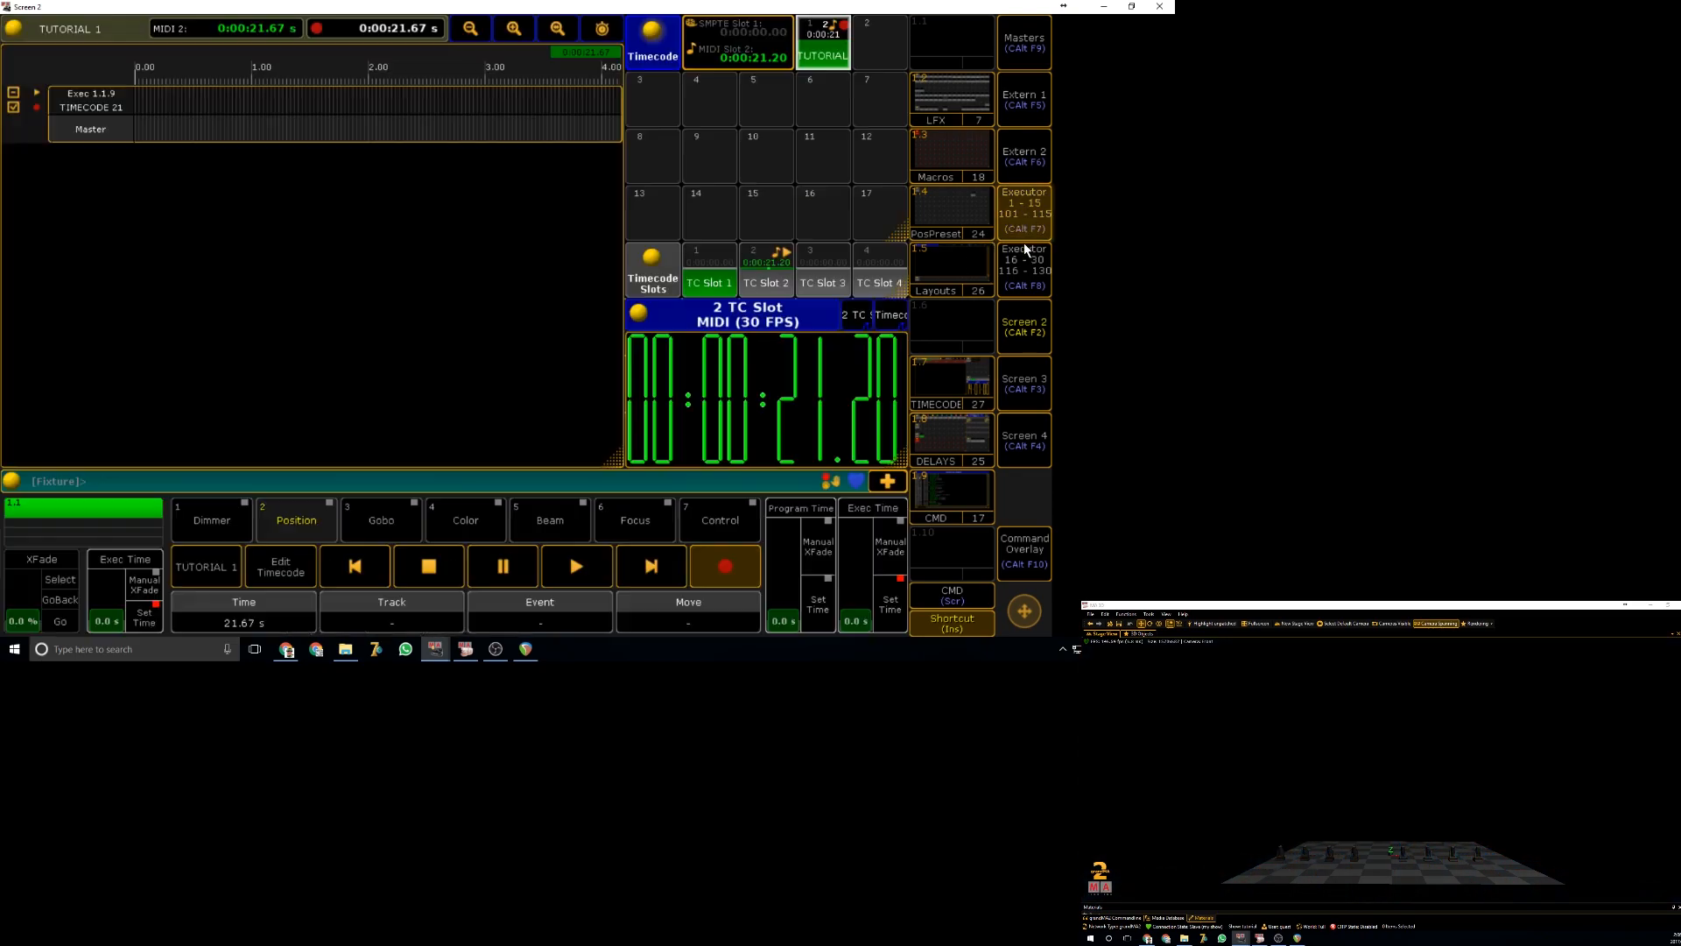
{"action": "left_click", "coordinate": [1026, 383]}
{"action": "left_click", "coordinate": [1029, 385]}
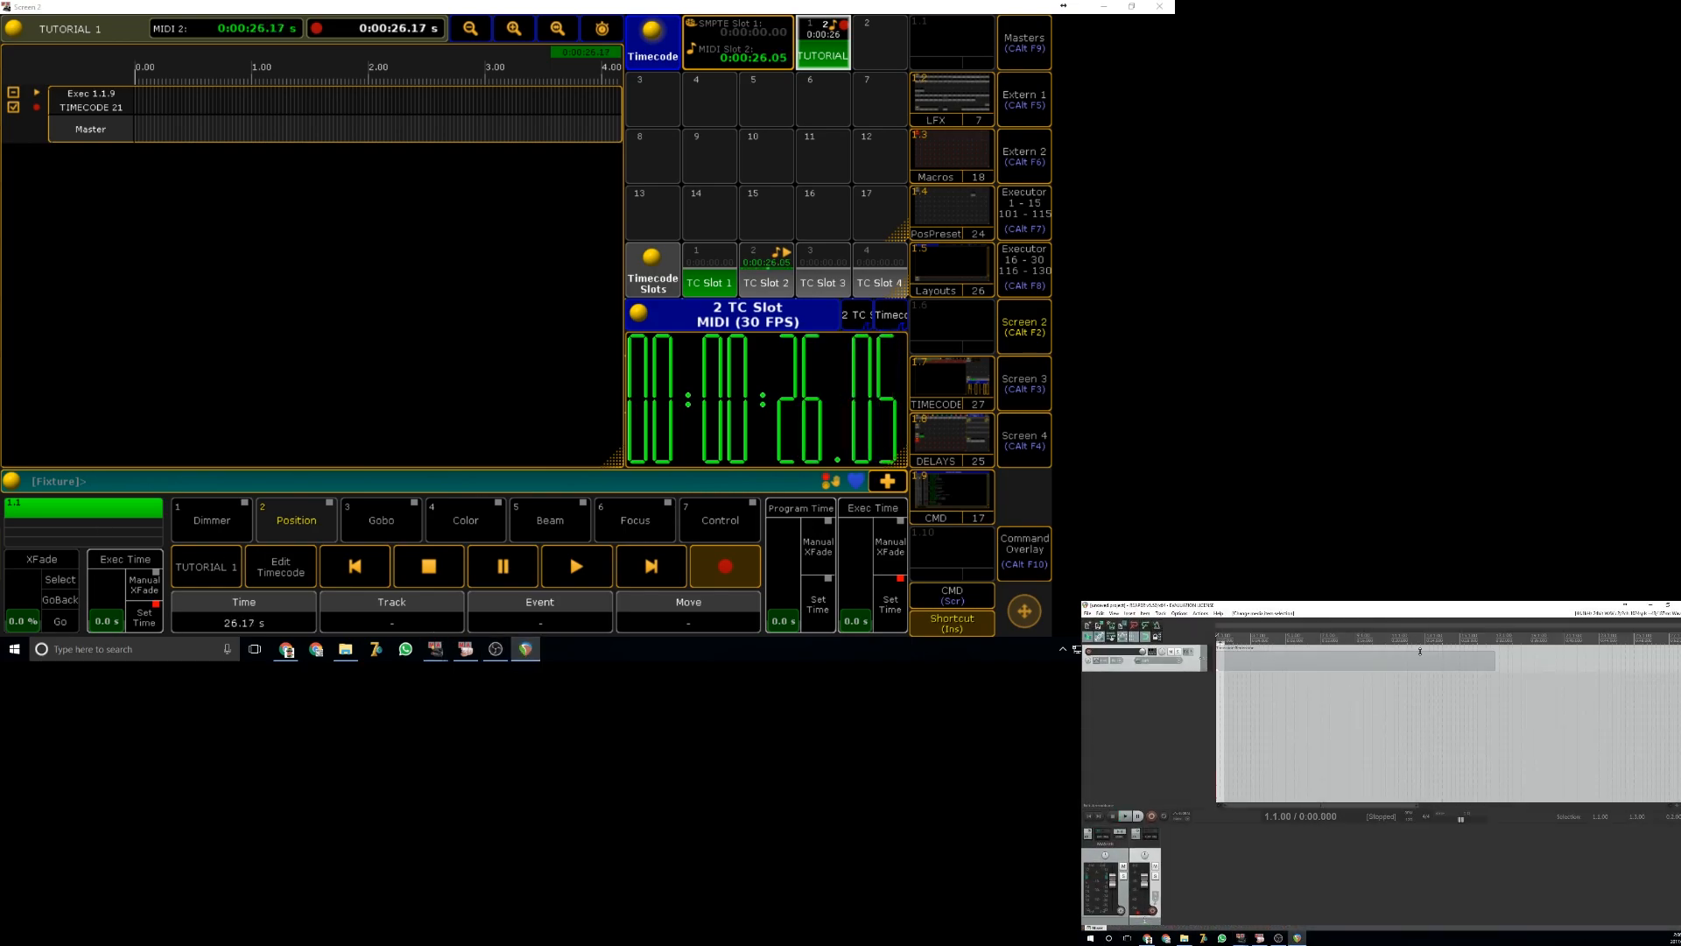
{"action": "key", "text": "space"}
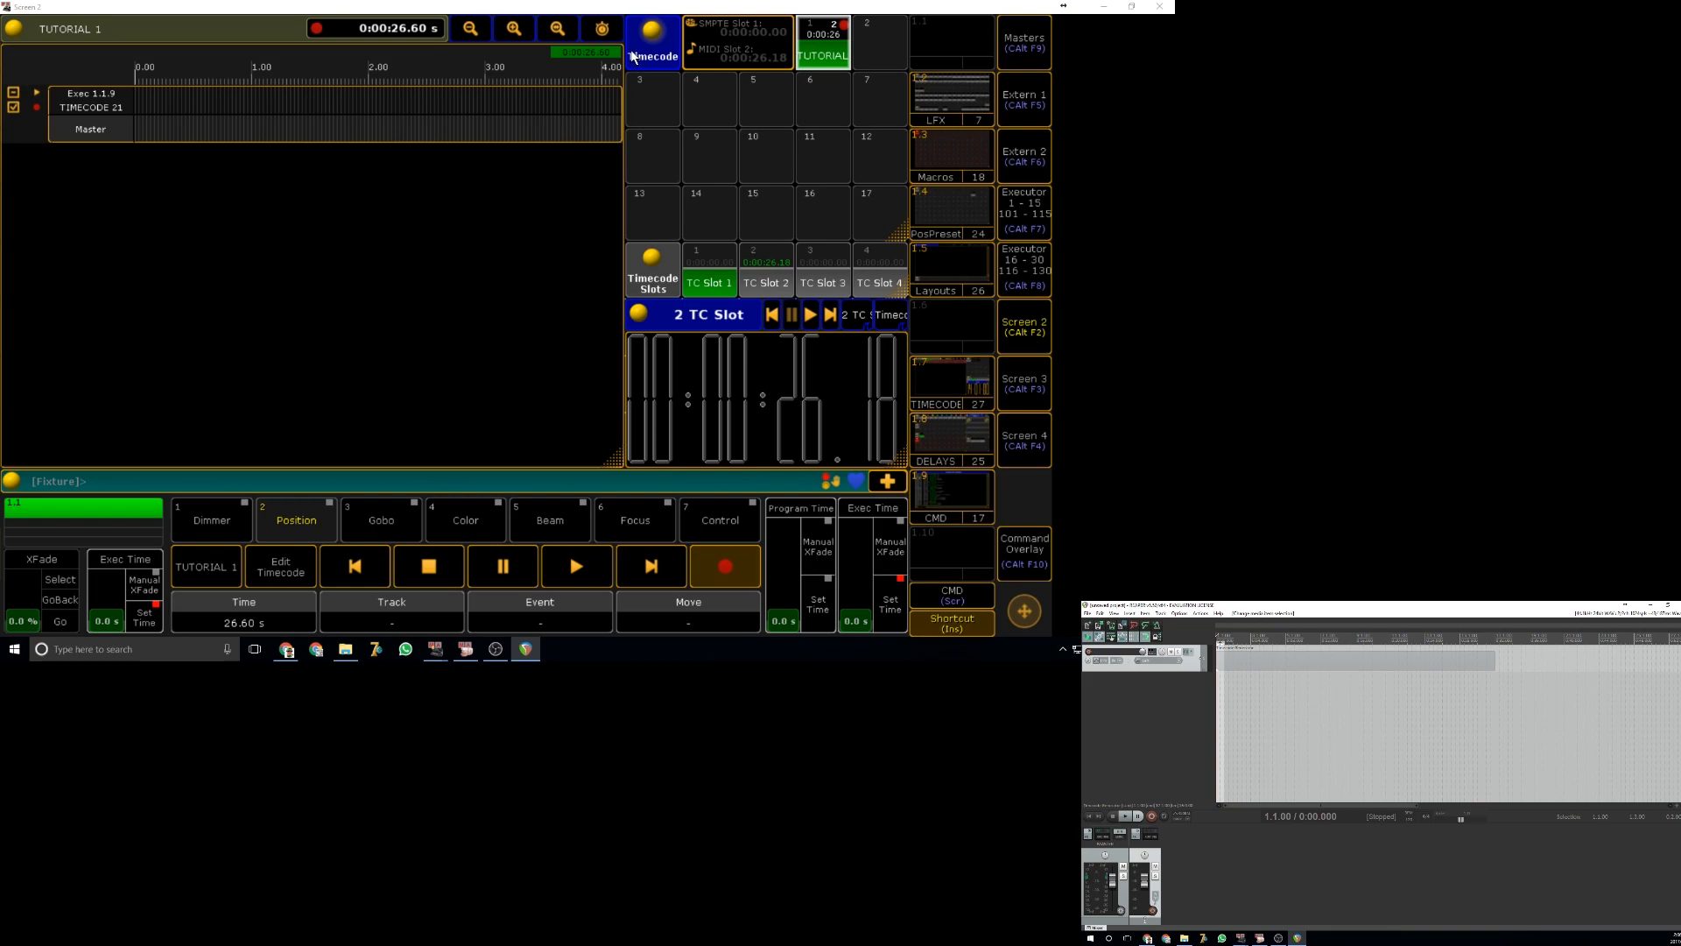
{"action": "left_click", "coordinate": [436, 570]}
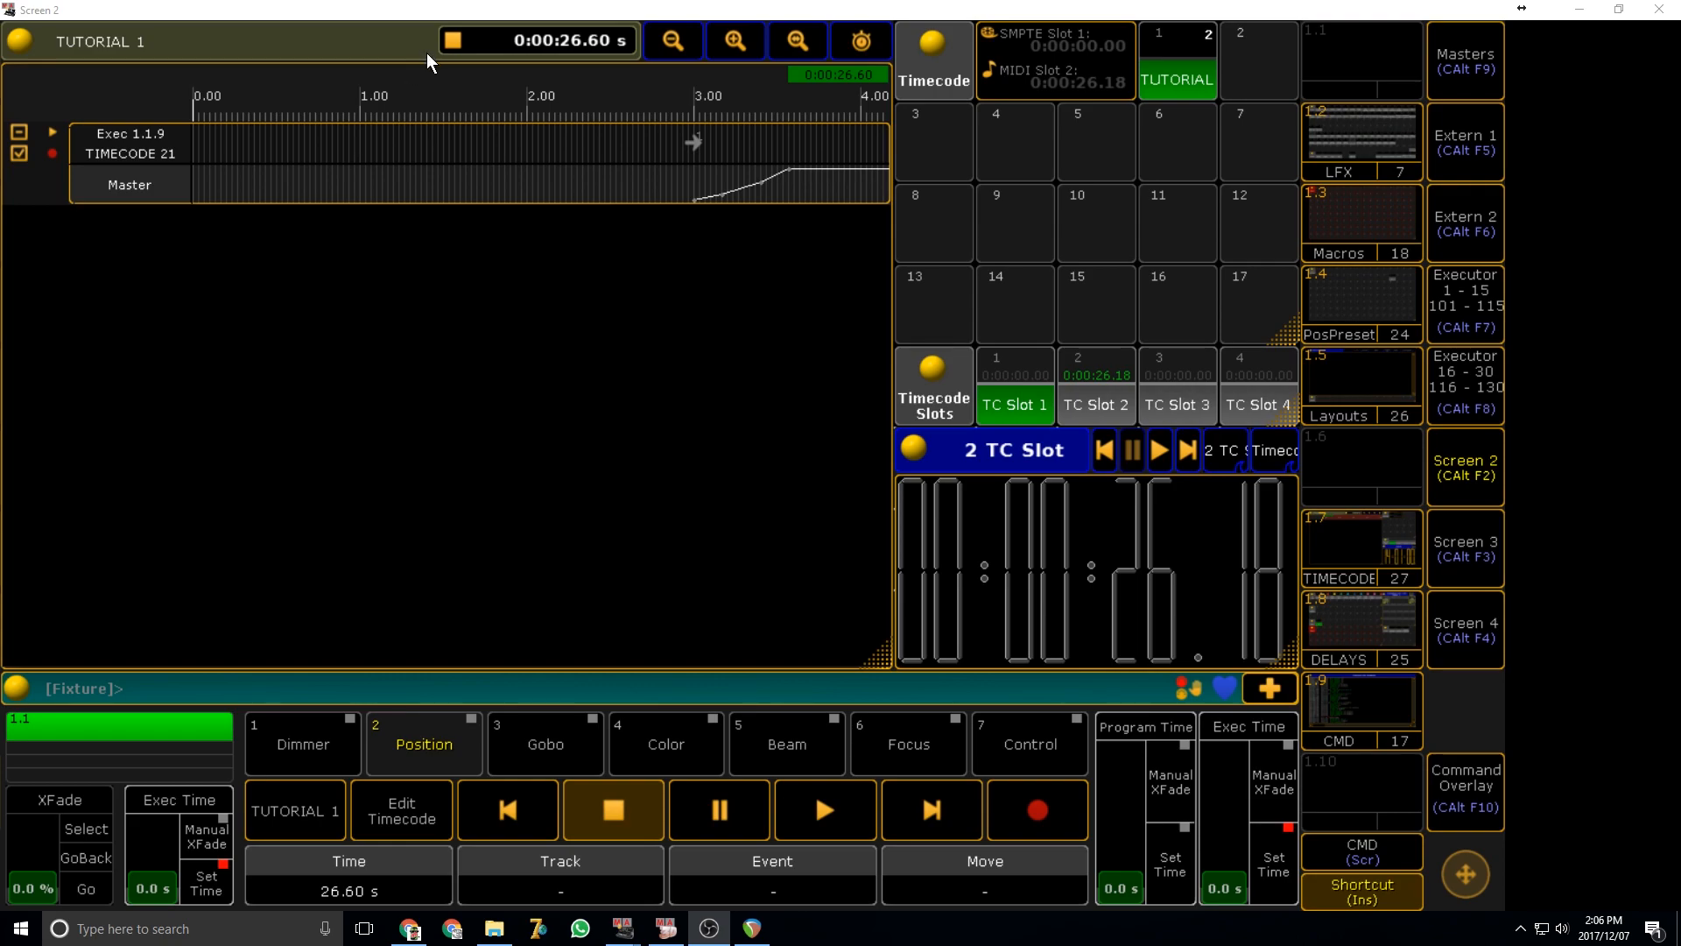
- Start playback of the recorded TUTORIAL timecode and stop it again
{"action": "left_click", "coordinate": [801, 811]}
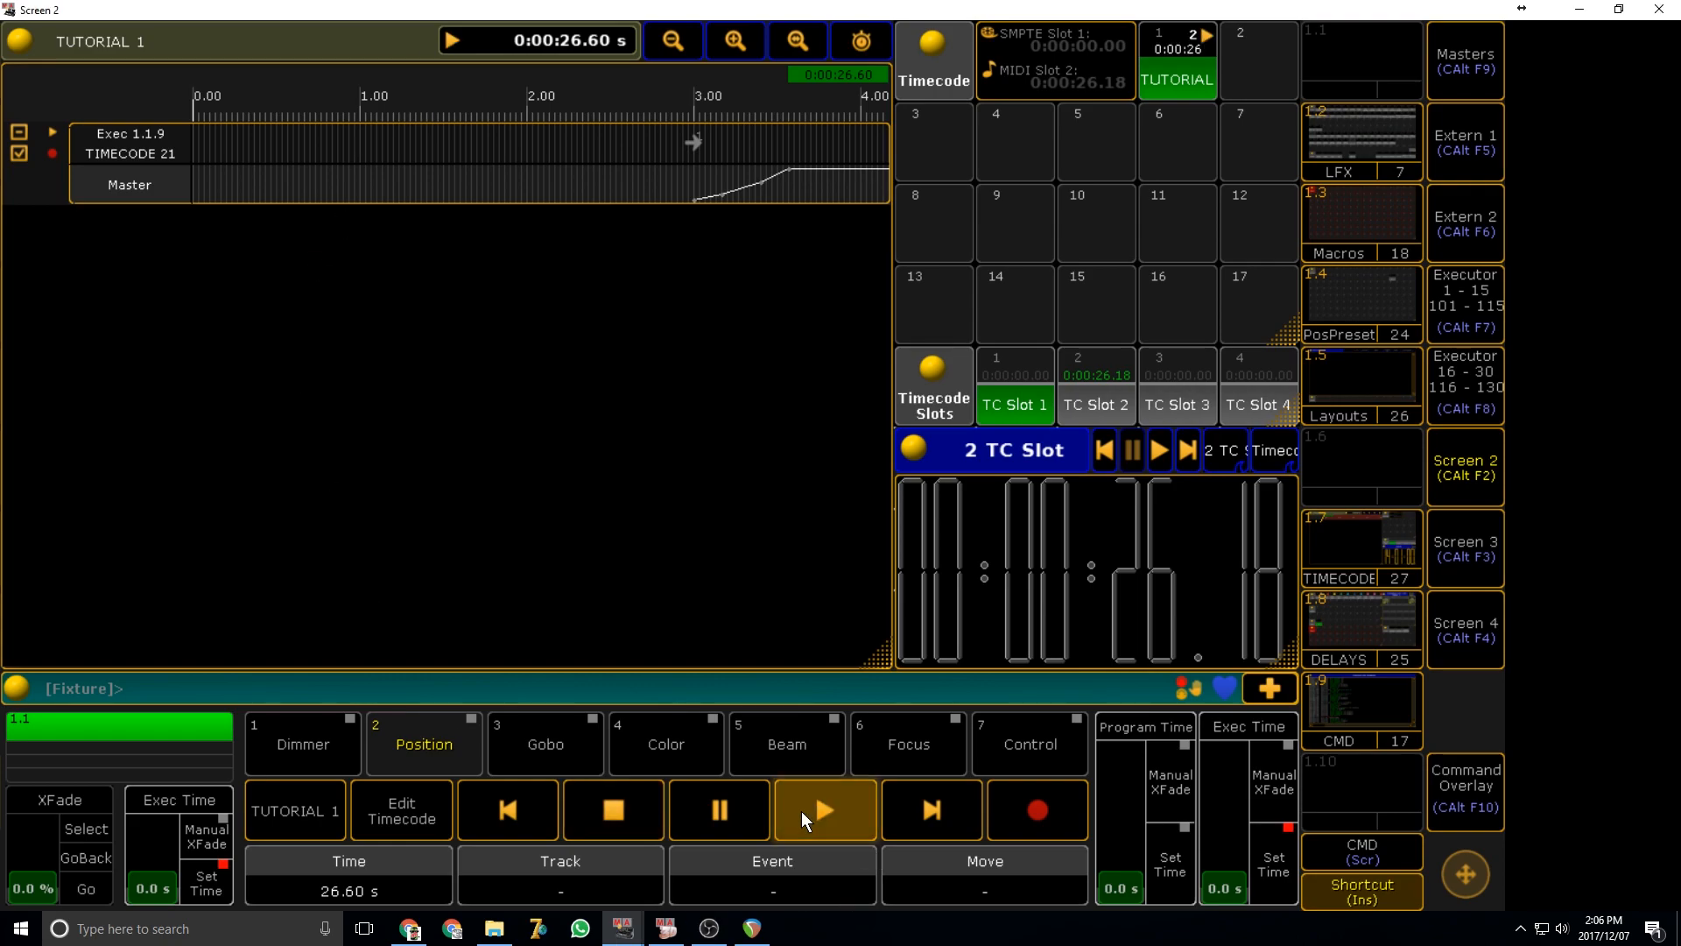
{"action": "left_click", "coordinate": [614, 824]}
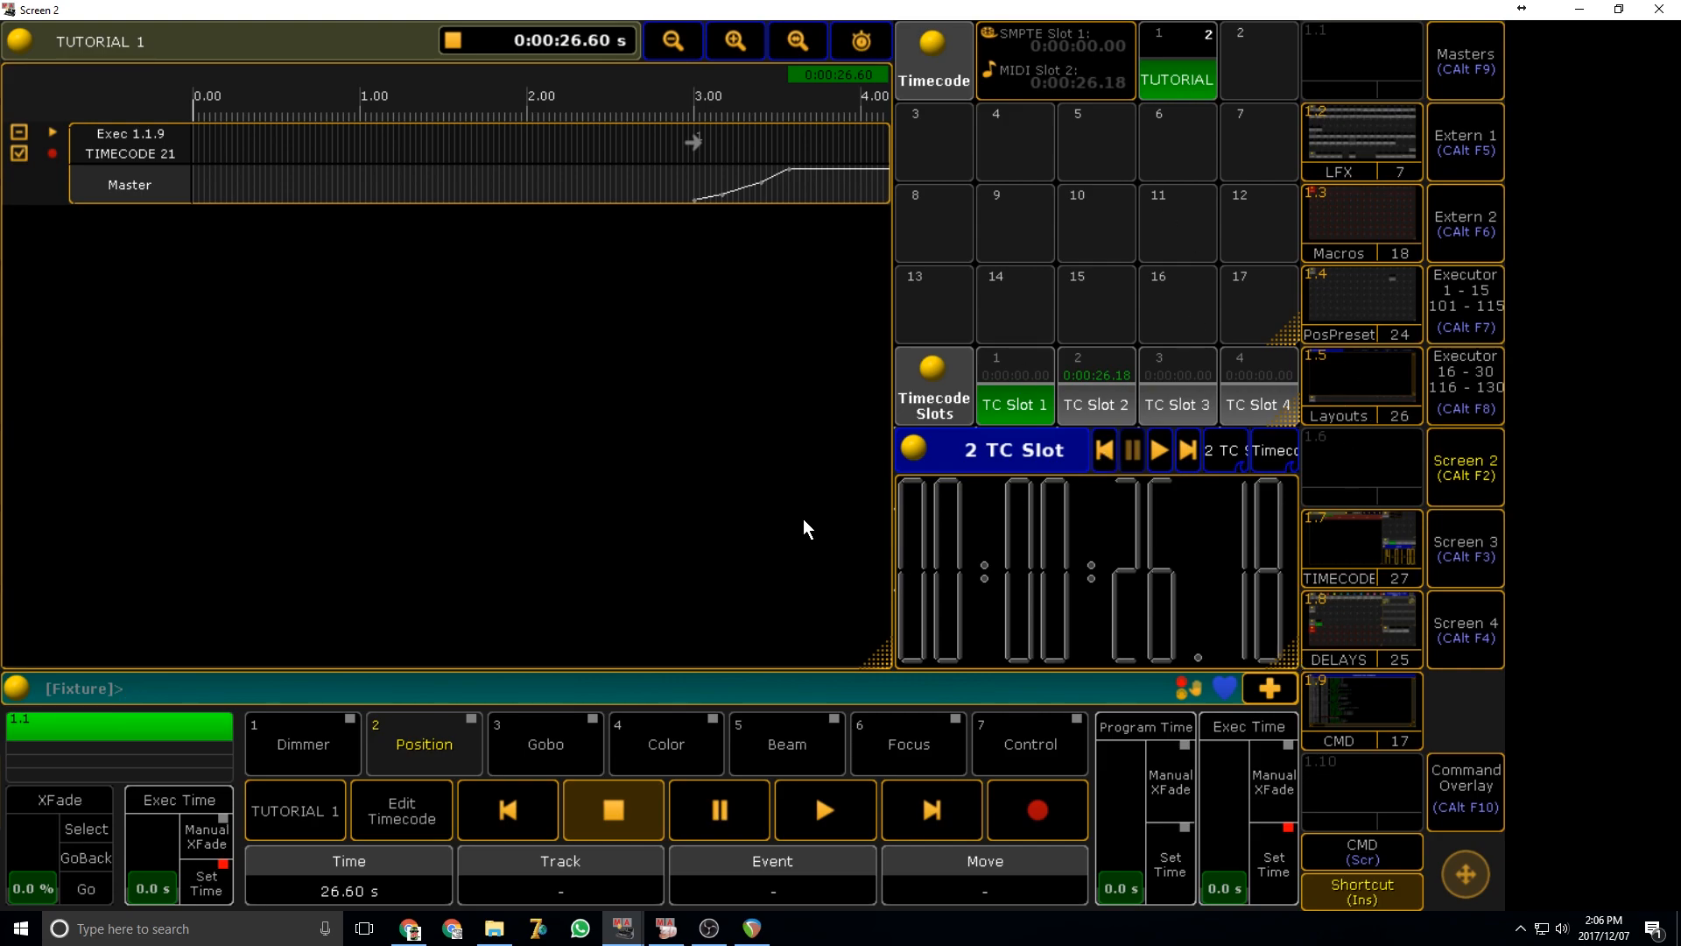
- Open the TUTORIAL timecode in the timecode editor, deselect all events, and start its playback
{"action": "left_click", "coordinate": [20, 40]}
{"action": "left_click", "coordinate": [960, 218]}
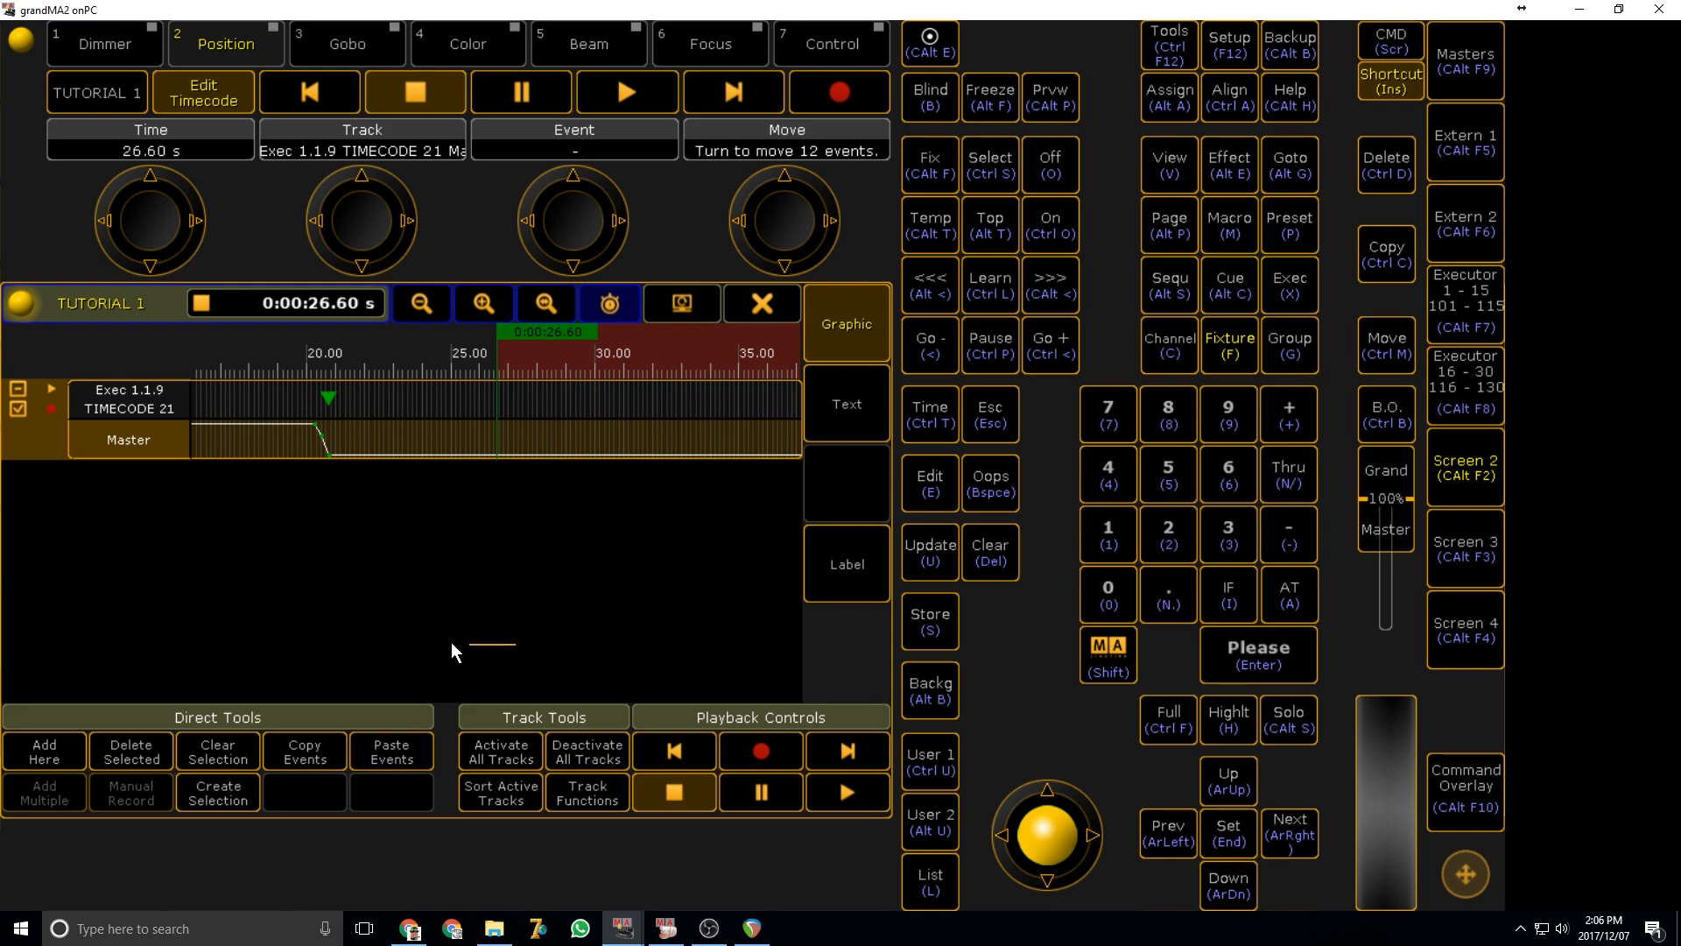
{"action": "left_click_drag", "start_coordinate": [459, 642], "coordinate": [286, 618]}
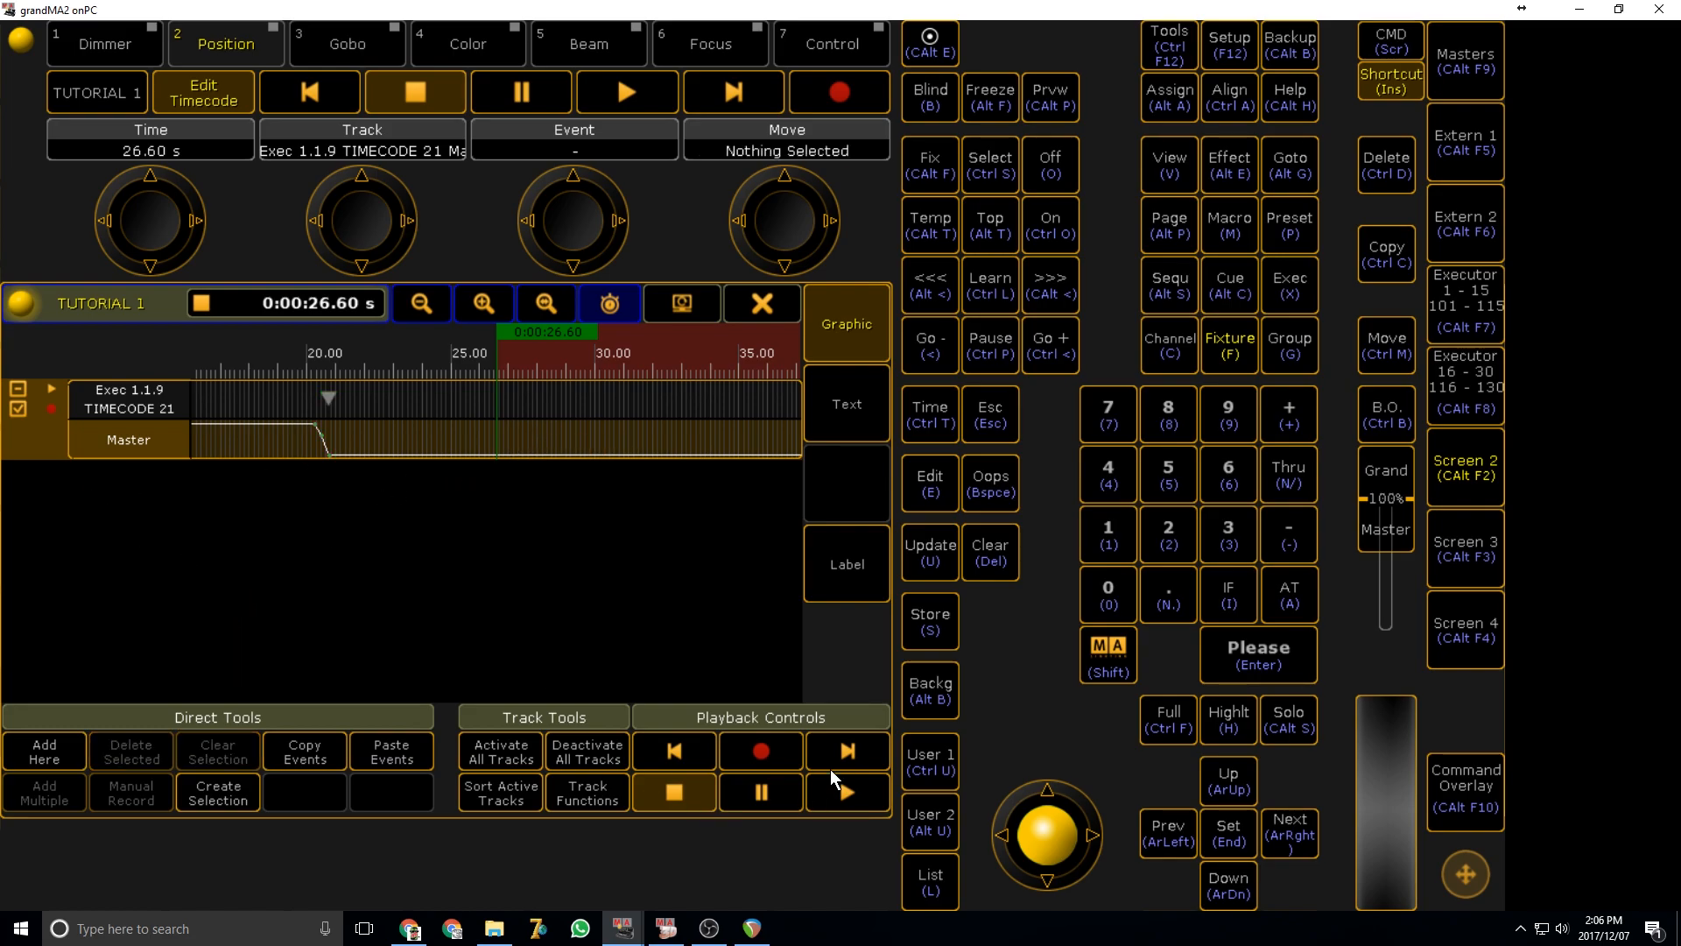
{"action": "left_click", "coordinate": [846, 792]}
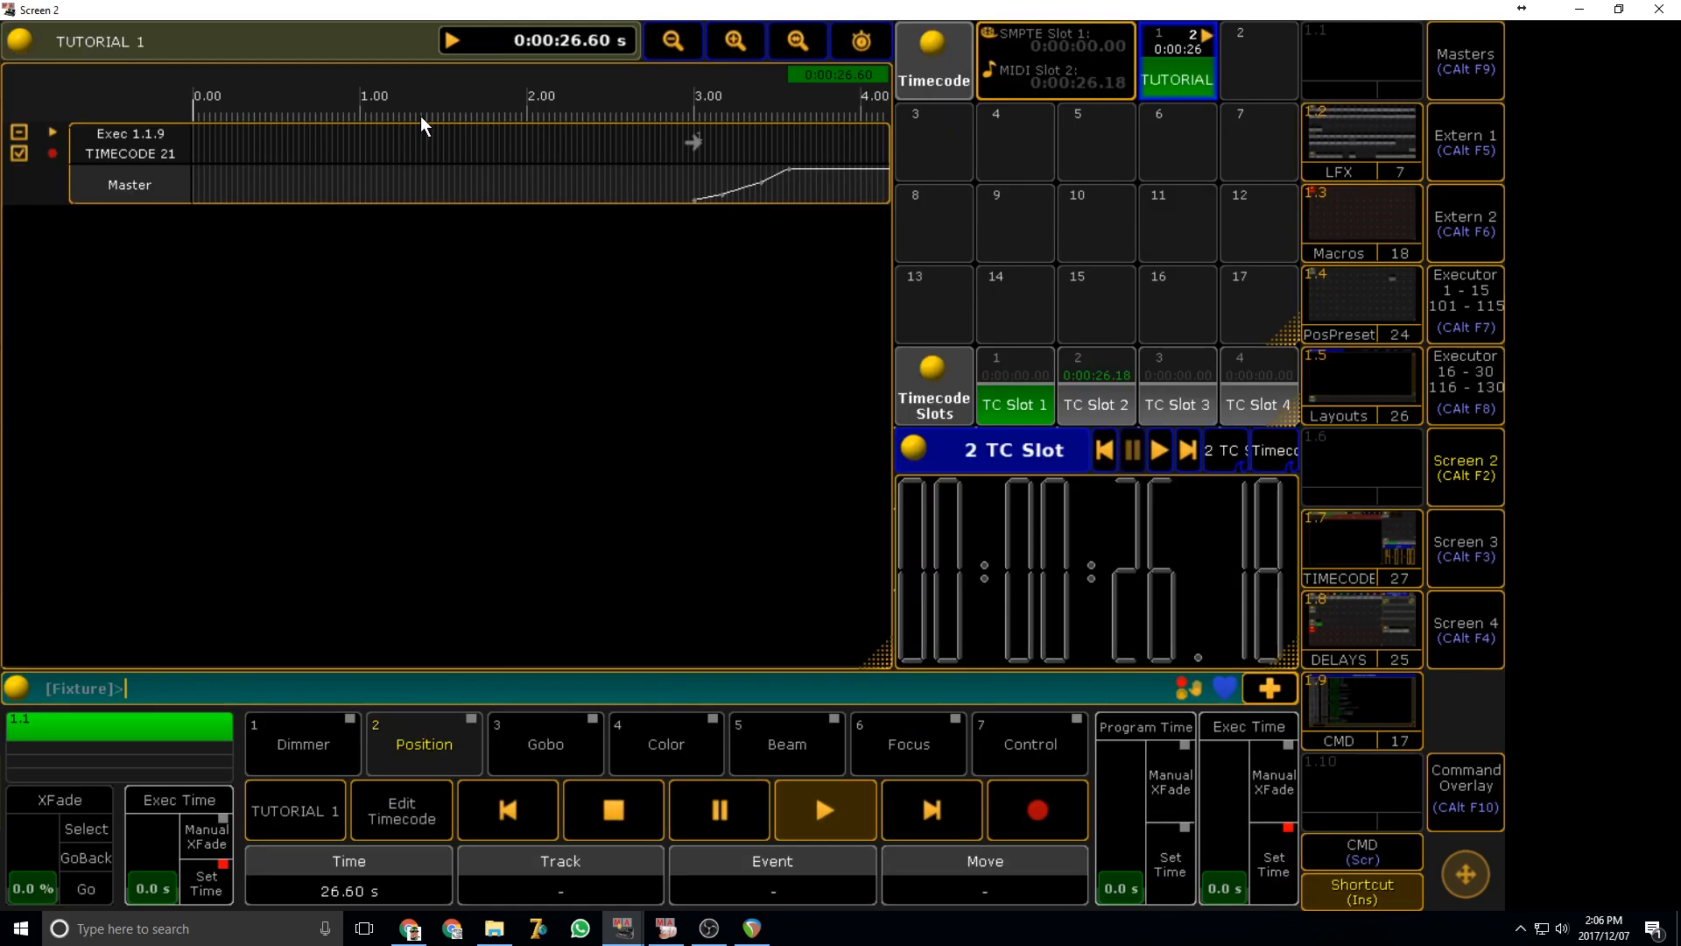
- Set the TUTORIAL timecode's slot to Intern, and stop its playback and rewind it to the start
{"action": "left_click", "coordinate": [360, 42]}
{"action": "left_click", "coordinate": [869, 420]}
{"action": "left_click", "coordinate": [879, 465]}
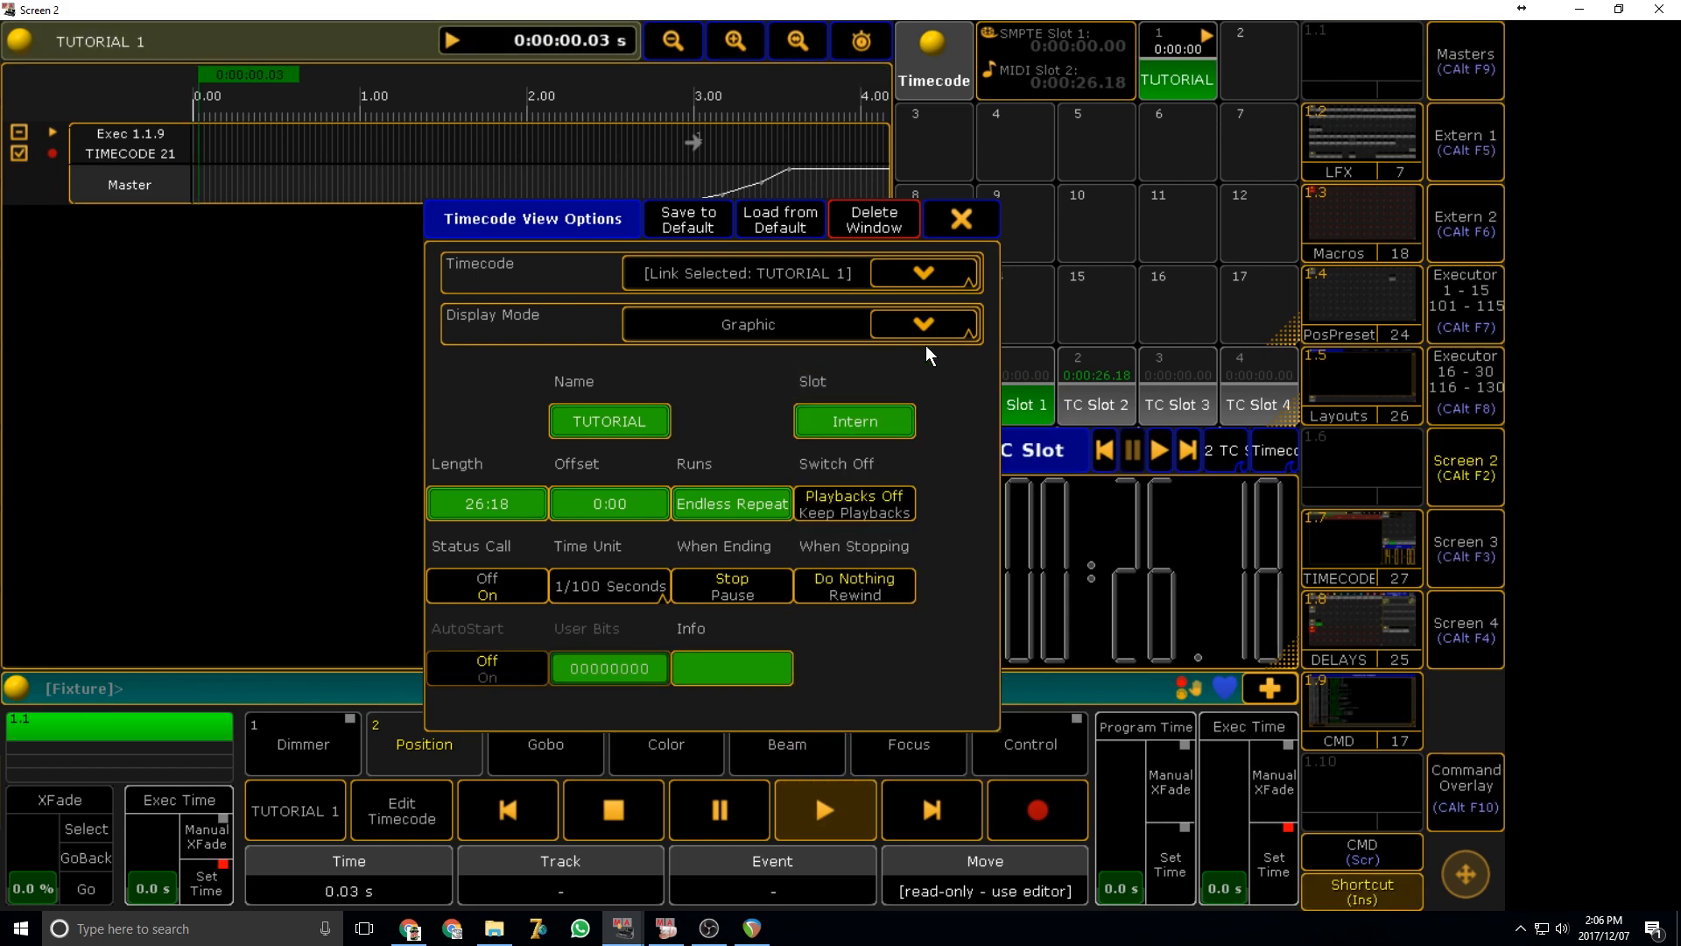
{"action": "left_click", "coordinate": [962, 219]}
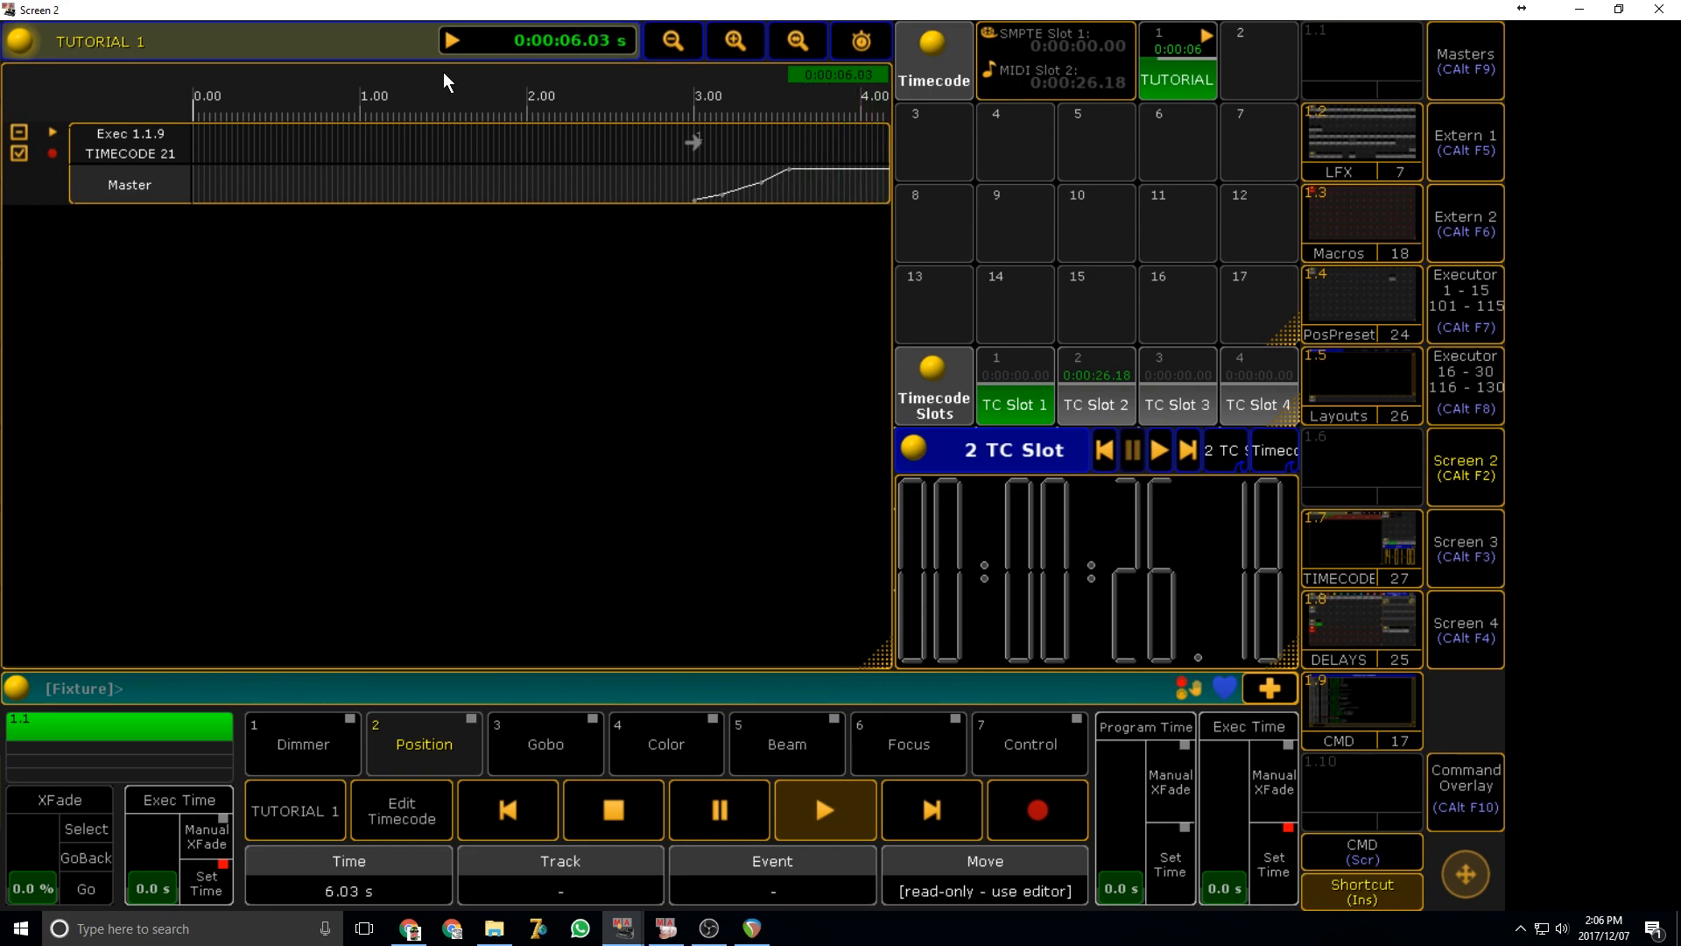
{"action": "left_click", "coordinate": [613, 810]}
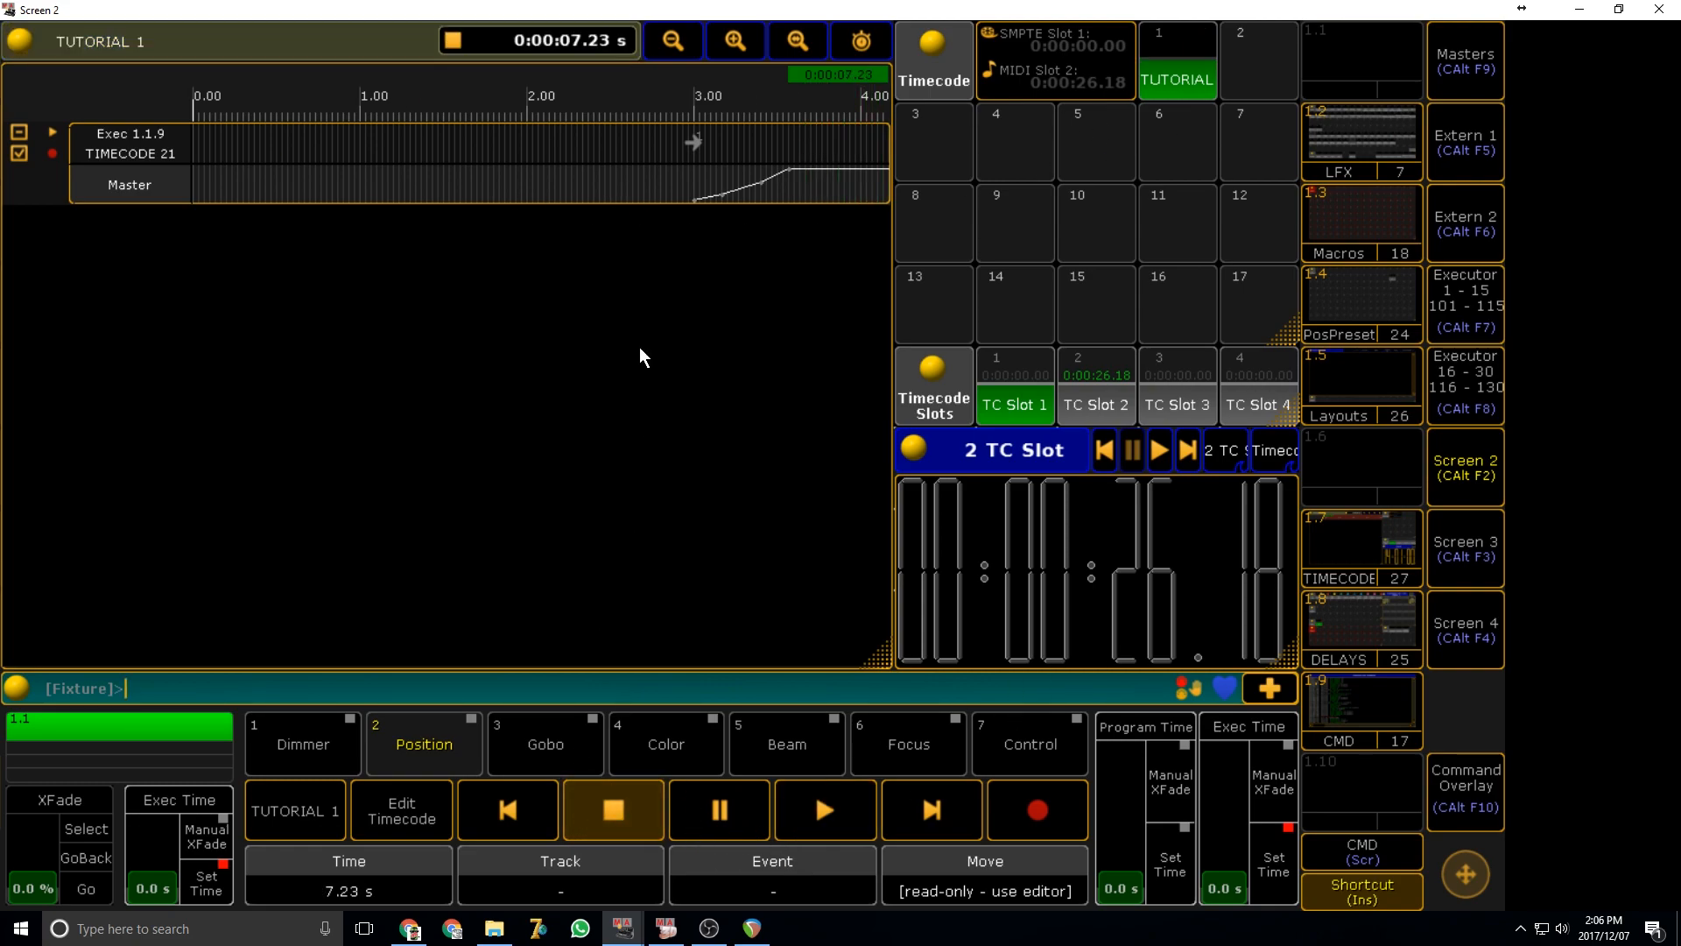
{"action": "left_click", "coordinate": [501, 814]}
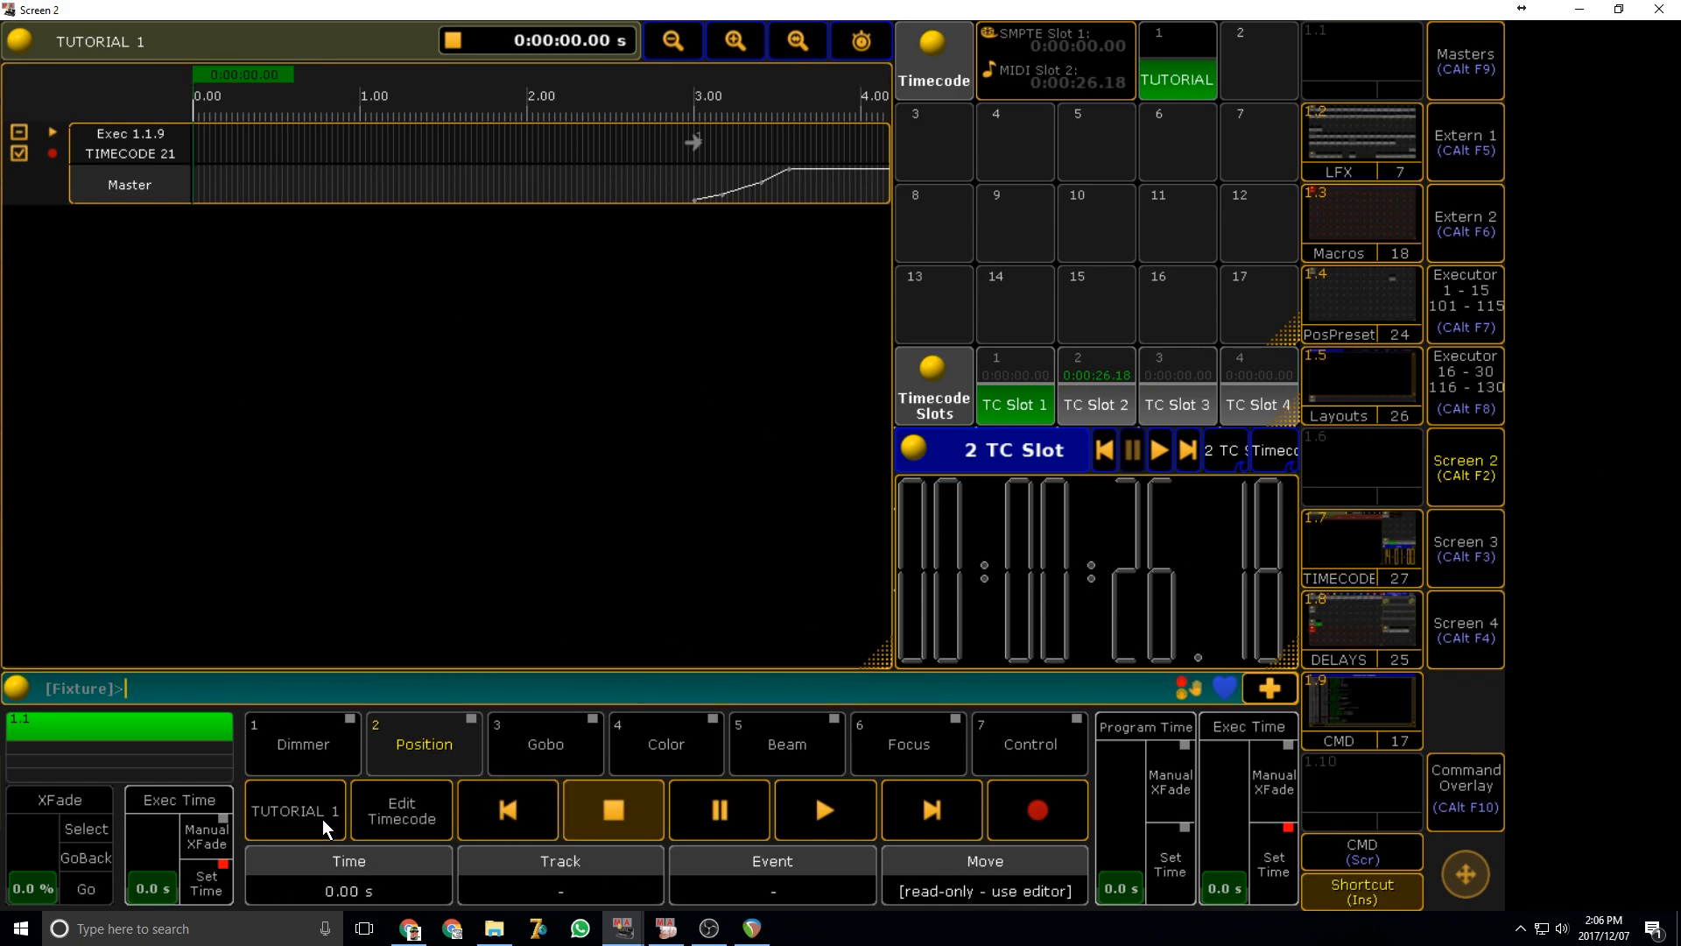
{"action": "left_click", "coordinate": [418, 813]}
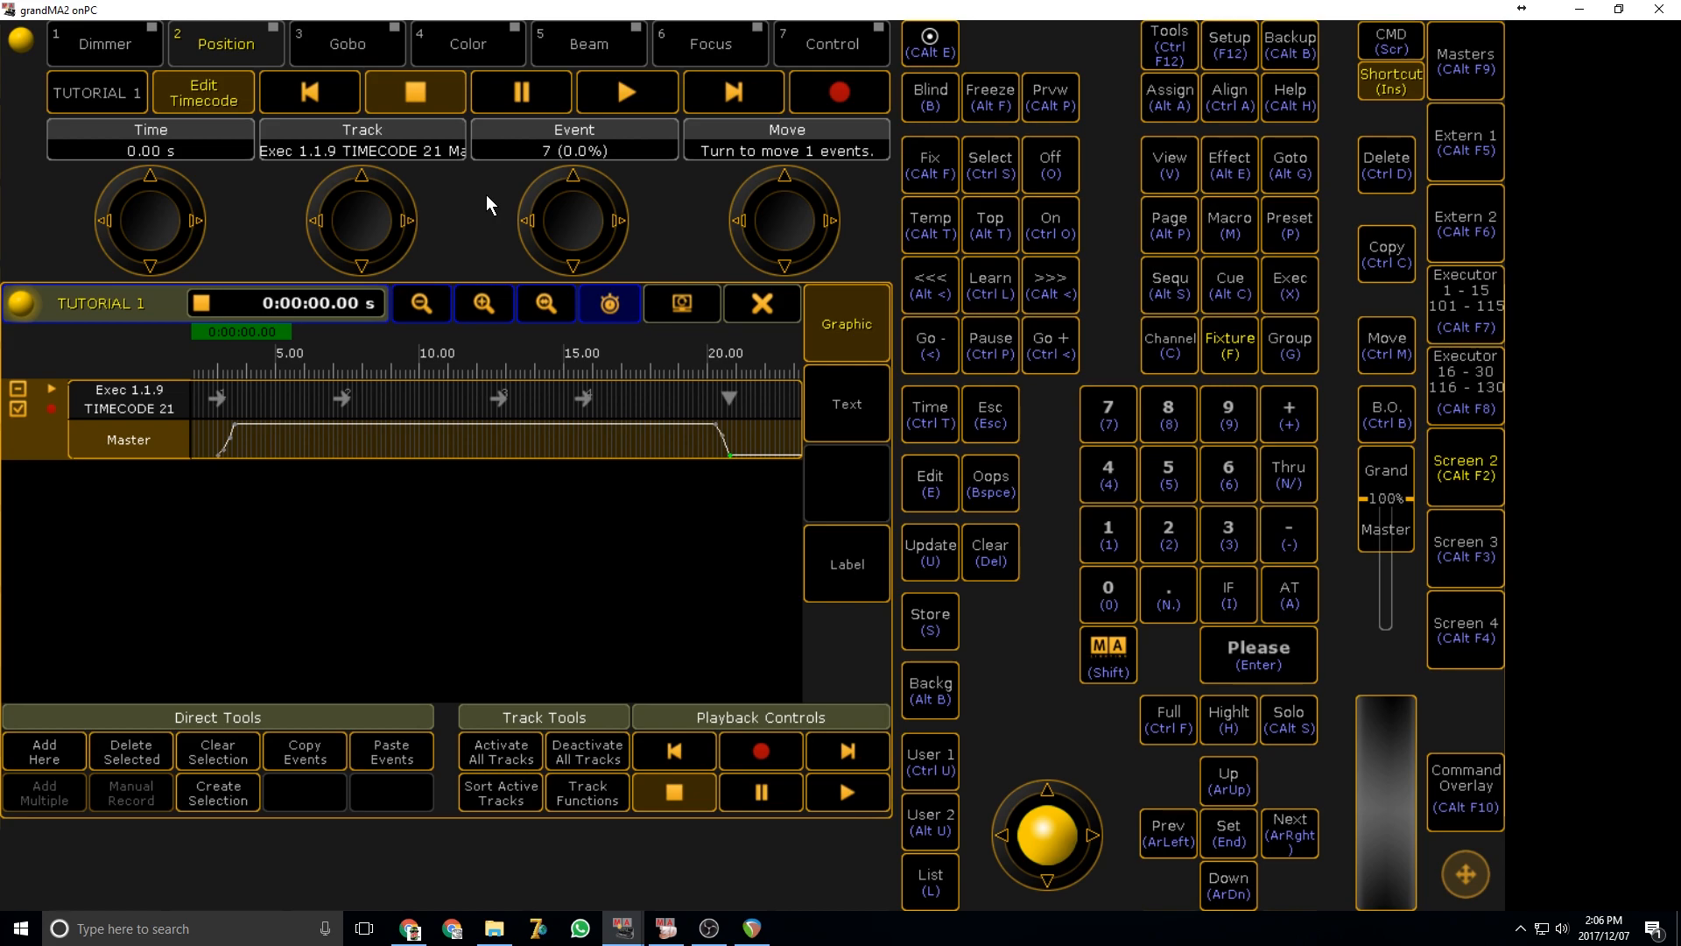
{"action": "left_click", "coordinate": [769, 317]}
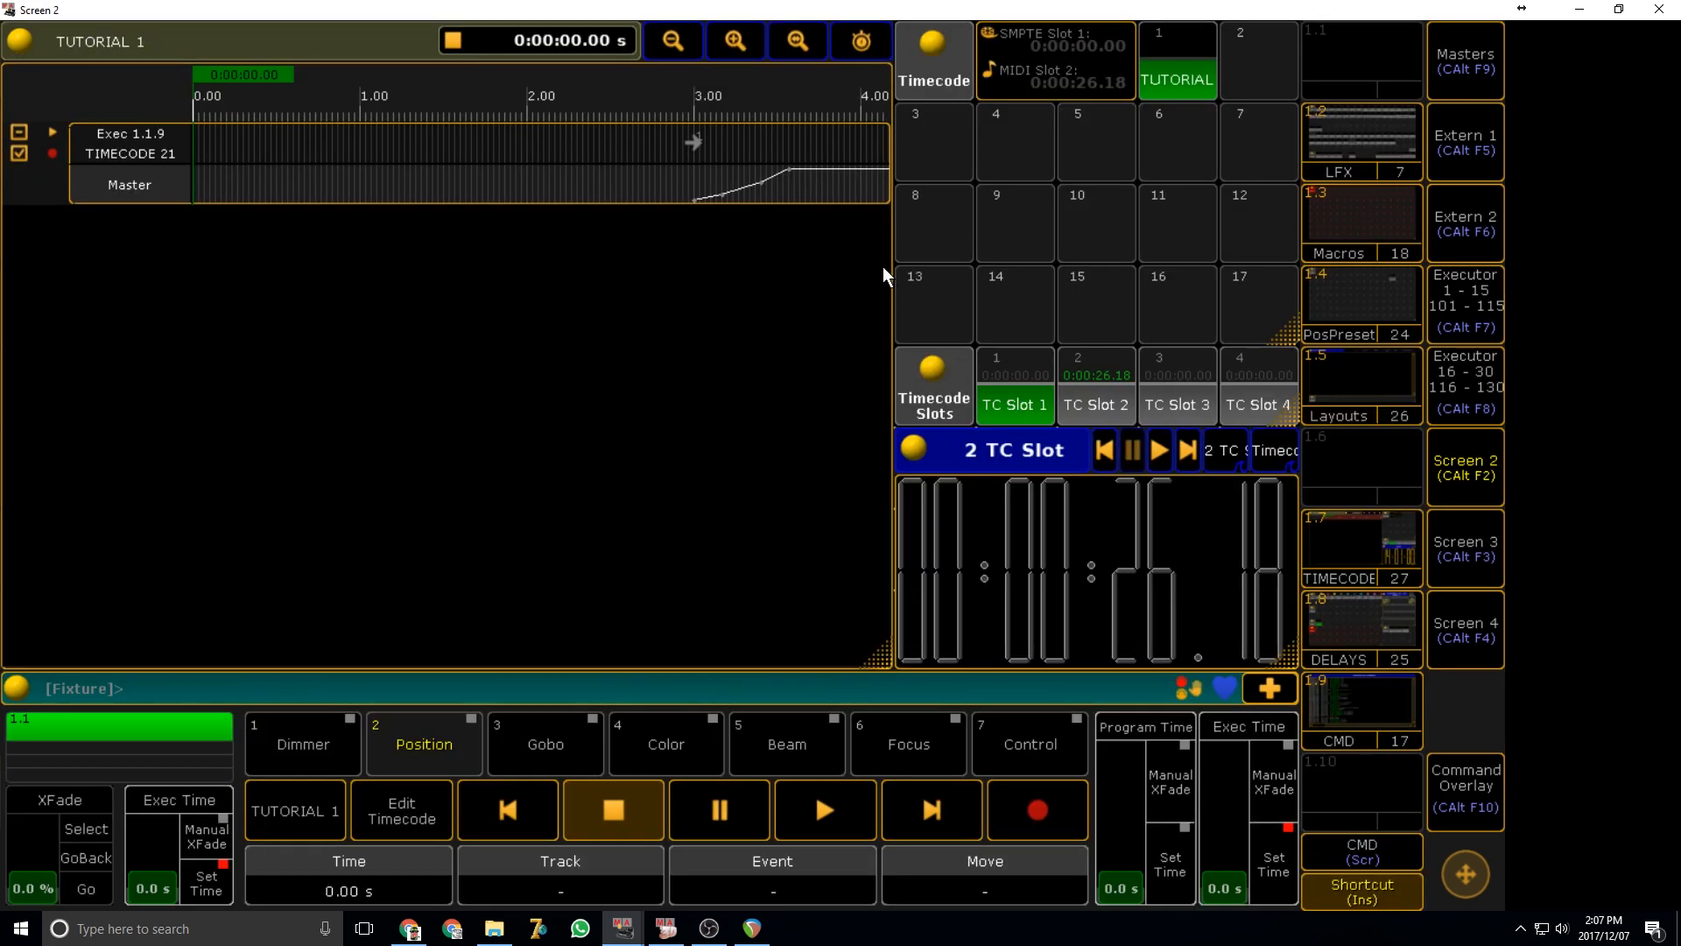
{"action": "left_click", "coordinate": [542, 370]}
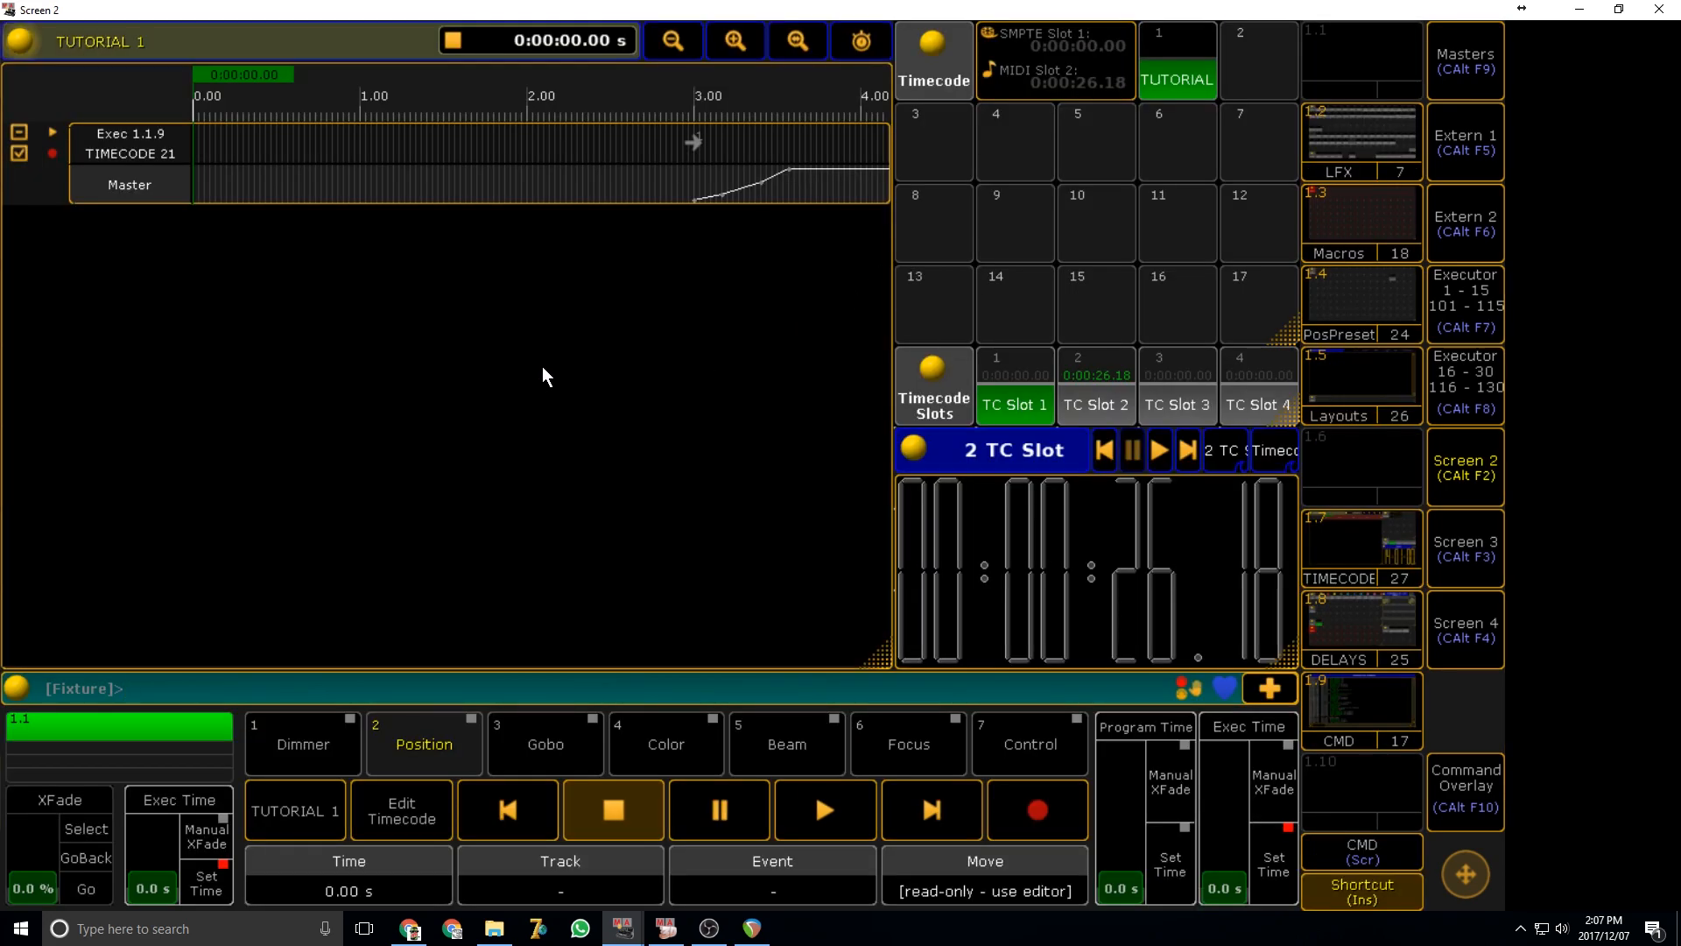
- Set the TUTORIAL timecode's slot to 2 TC Slot in the timecode view options
{"action": "left_click", "coordinate": [123, 41]}
{"action": "left_click", "coordinate": [858, 427]}
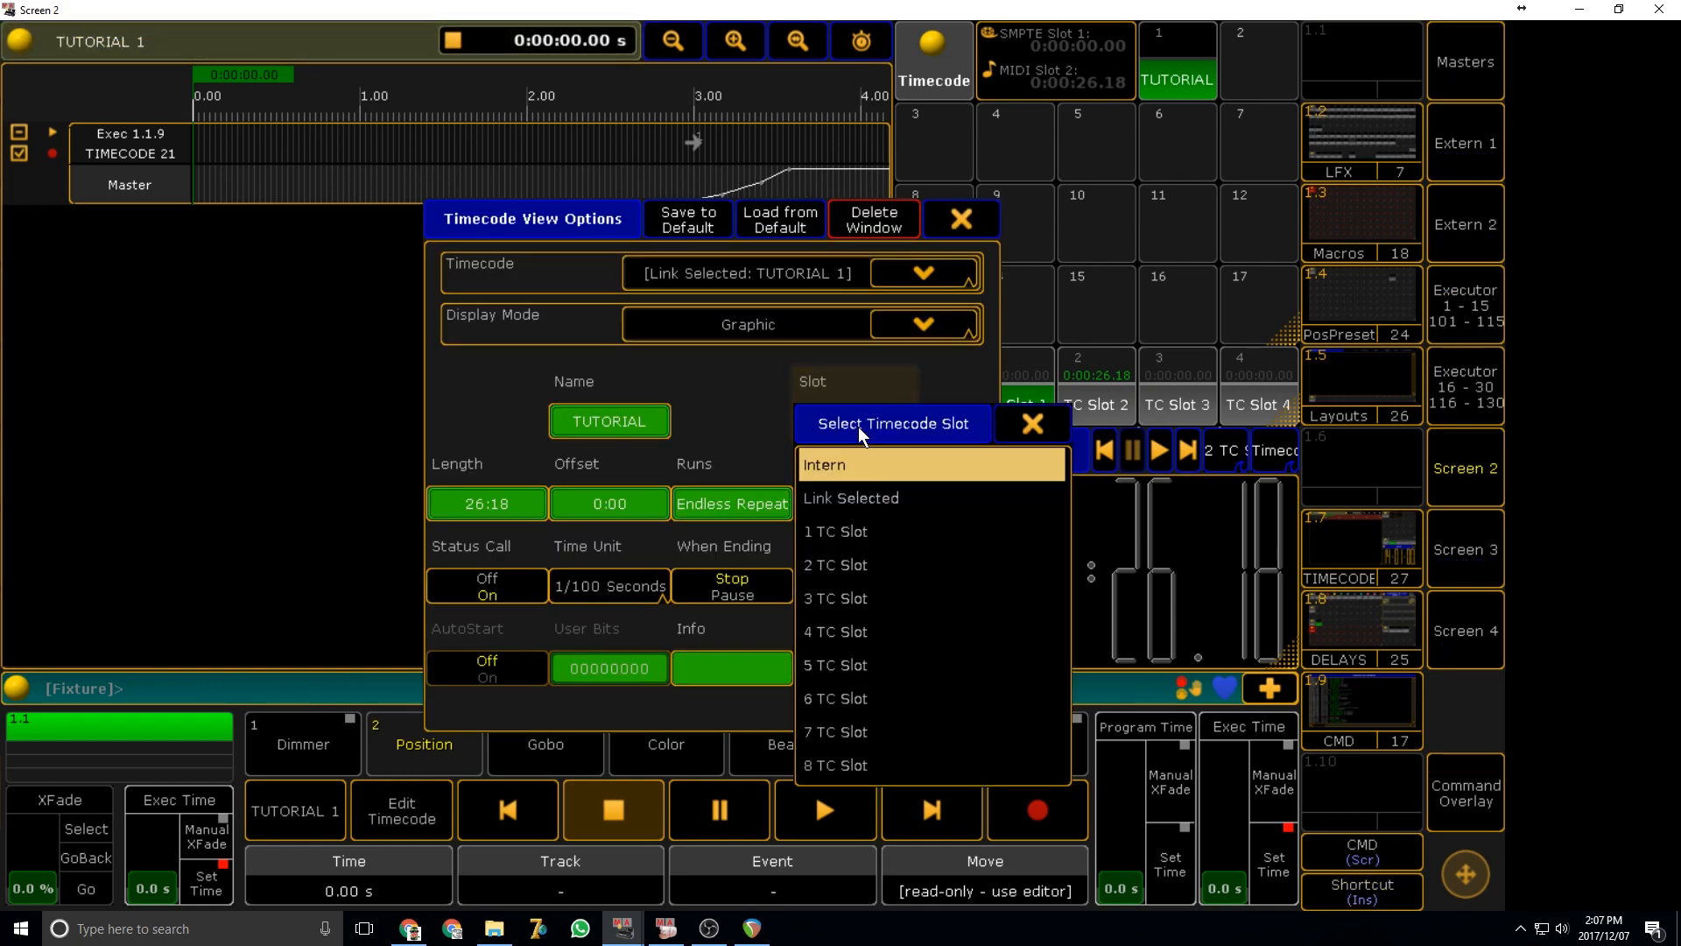
{"action": "left_click", "coordinate": [902, 564]}
{"action": "left_click", "coordinate": [958, 218]}
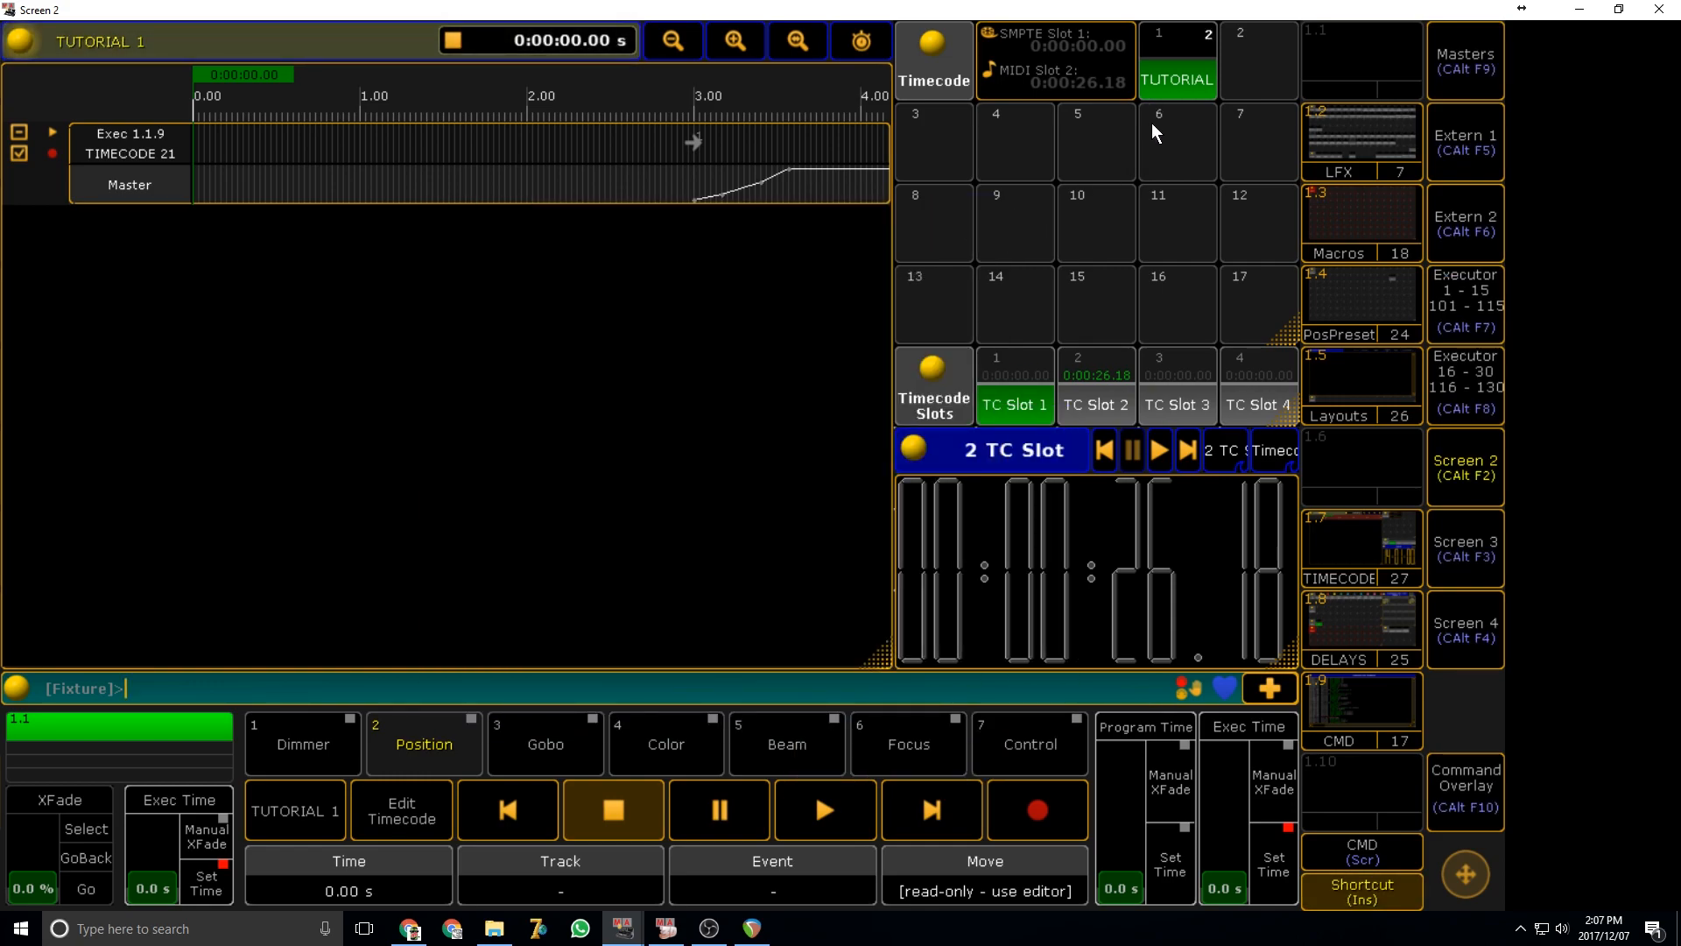
- Open the TUTORIAL timecode in the editor, paste a copy of the cue 2 event at 7.30 s, and undo the paste
{"action": "left_click", "coordinate": [1169, 74]}
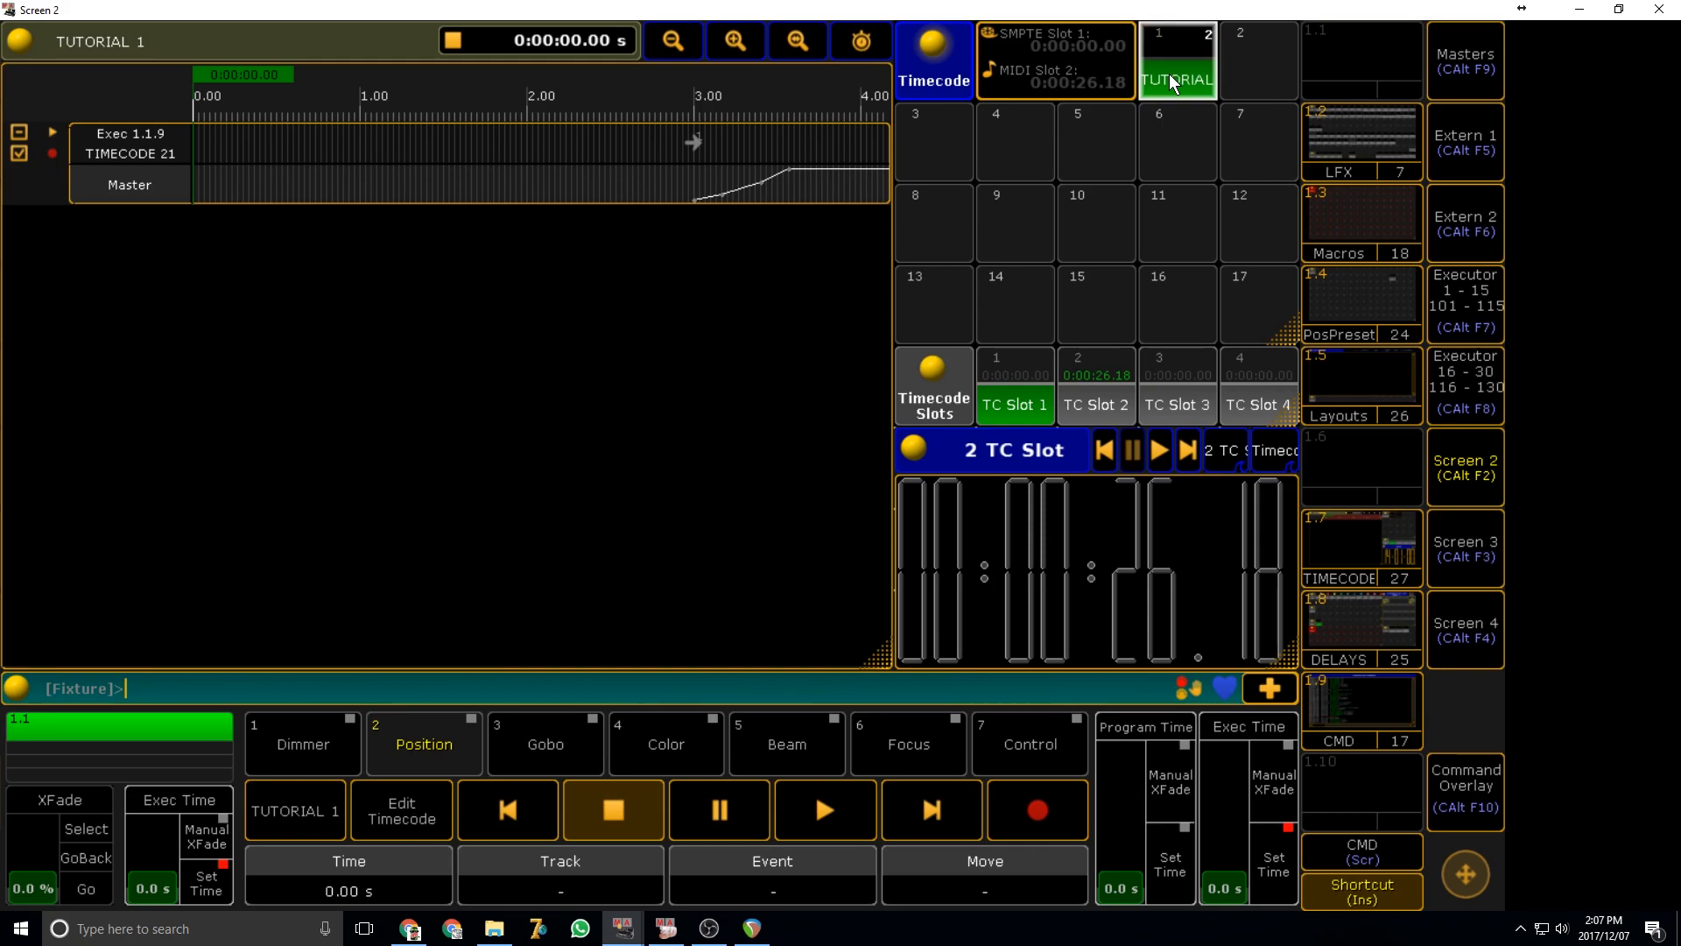
{"action": "left_click", "coordinate": [402, 810]}
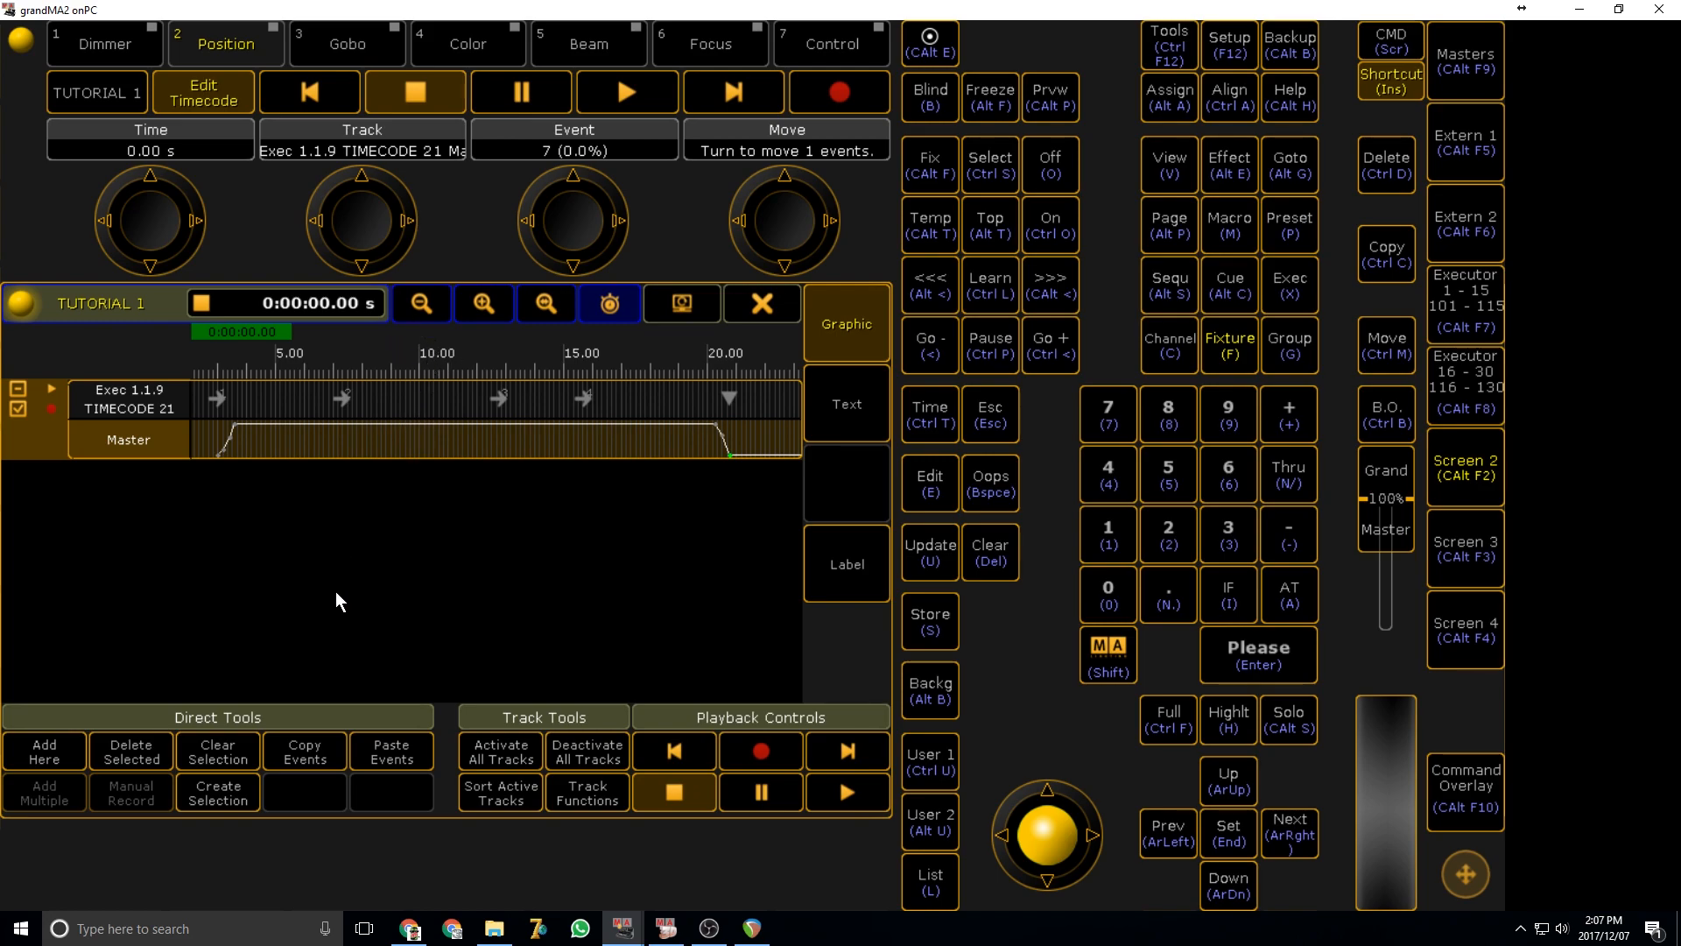
{"action": "left_click", "coordinate": [341, 396]}
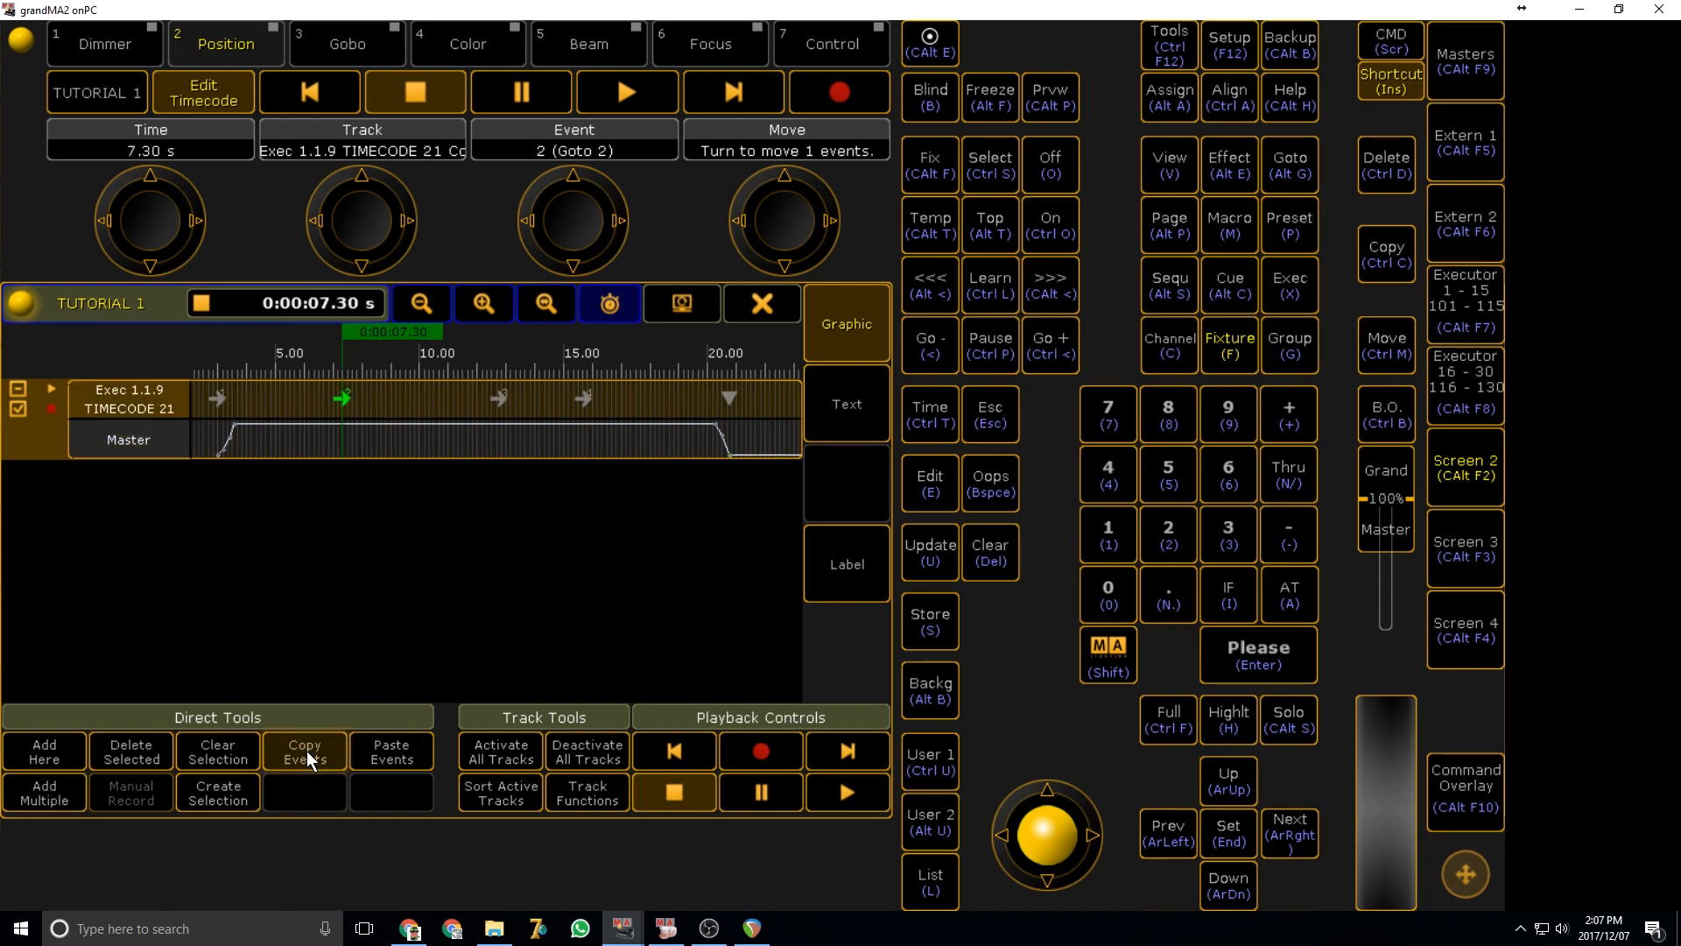
{"action": "left_click", "coordinate": [369, 401]}
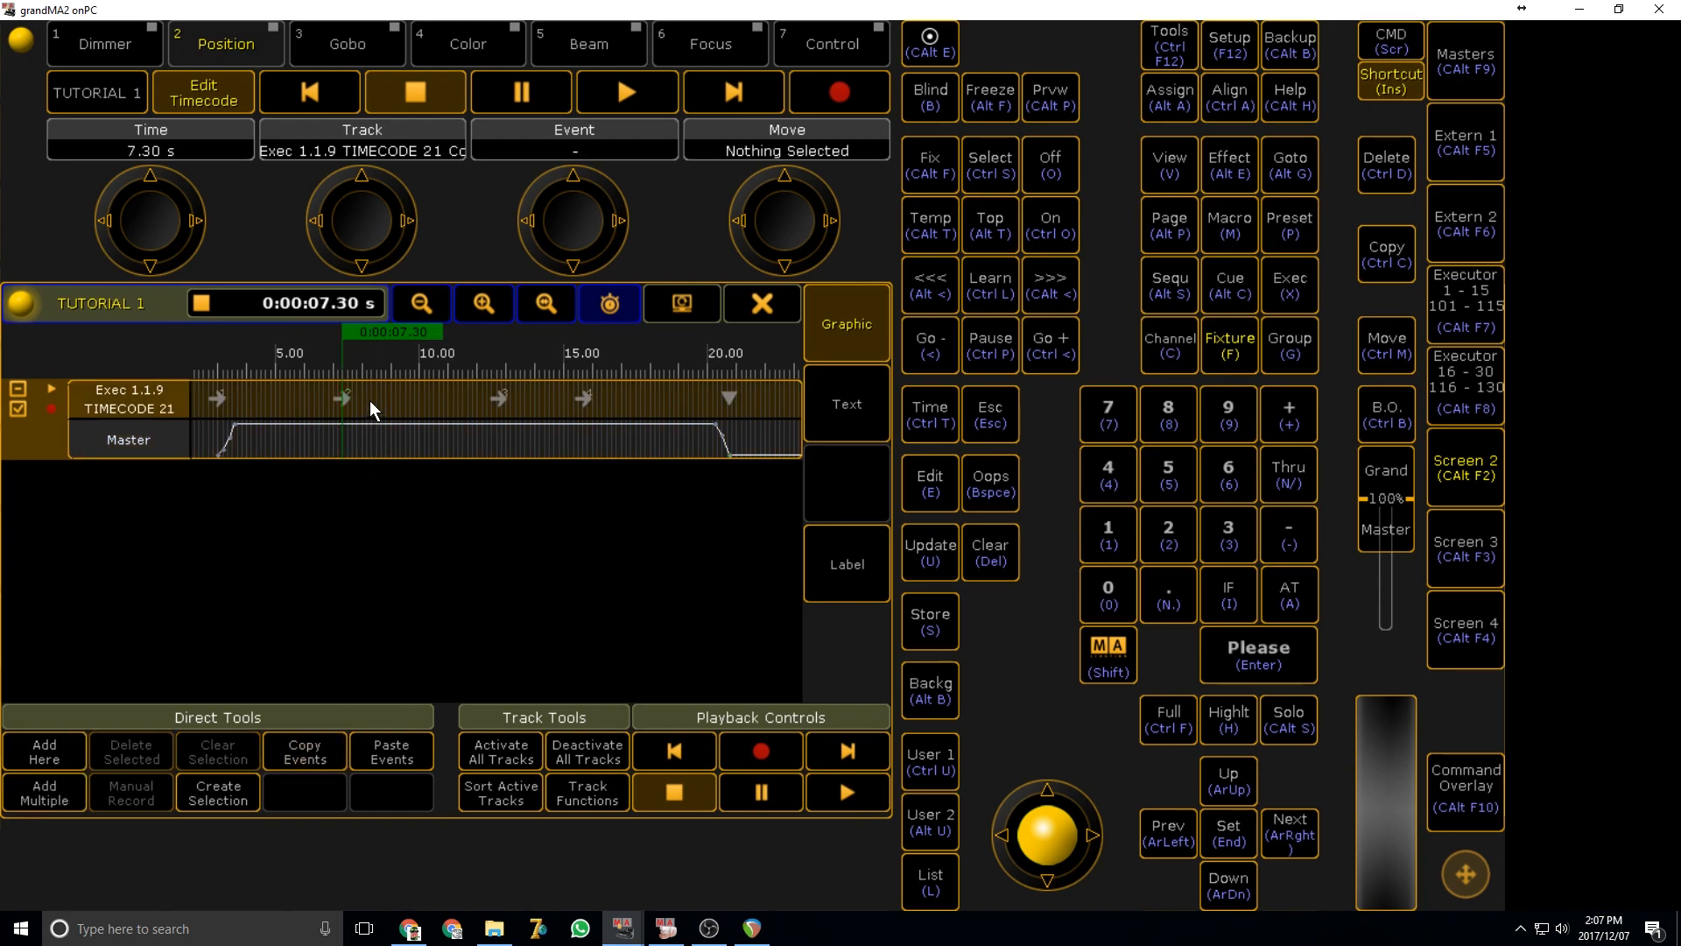
{"action": "left_click", "coordinate": [401, 761]}
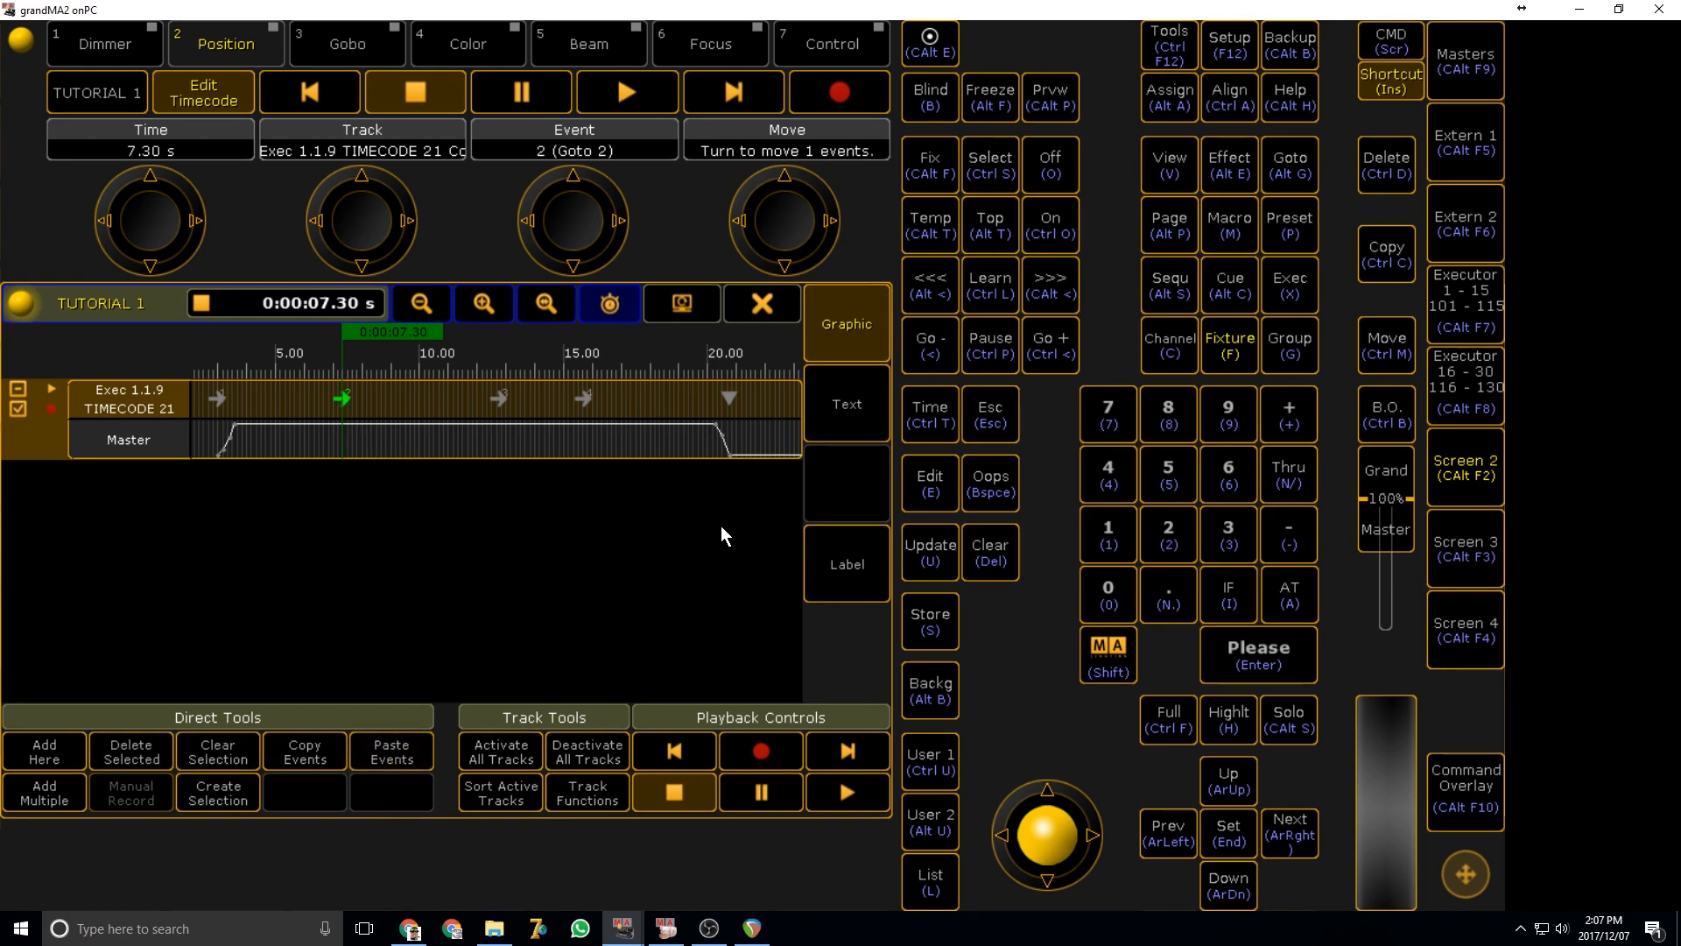
{"action": "key", "text": "BackSpace"}
{"action": "key", "text": "Return"}
- Collapse and expand the Exec 1.1.9 track and view the fader types available for its sub-track
{"action": "left_click", "coordinate": [18, 411]}
{"action": "left_click", "coordinate": [18, 391]}
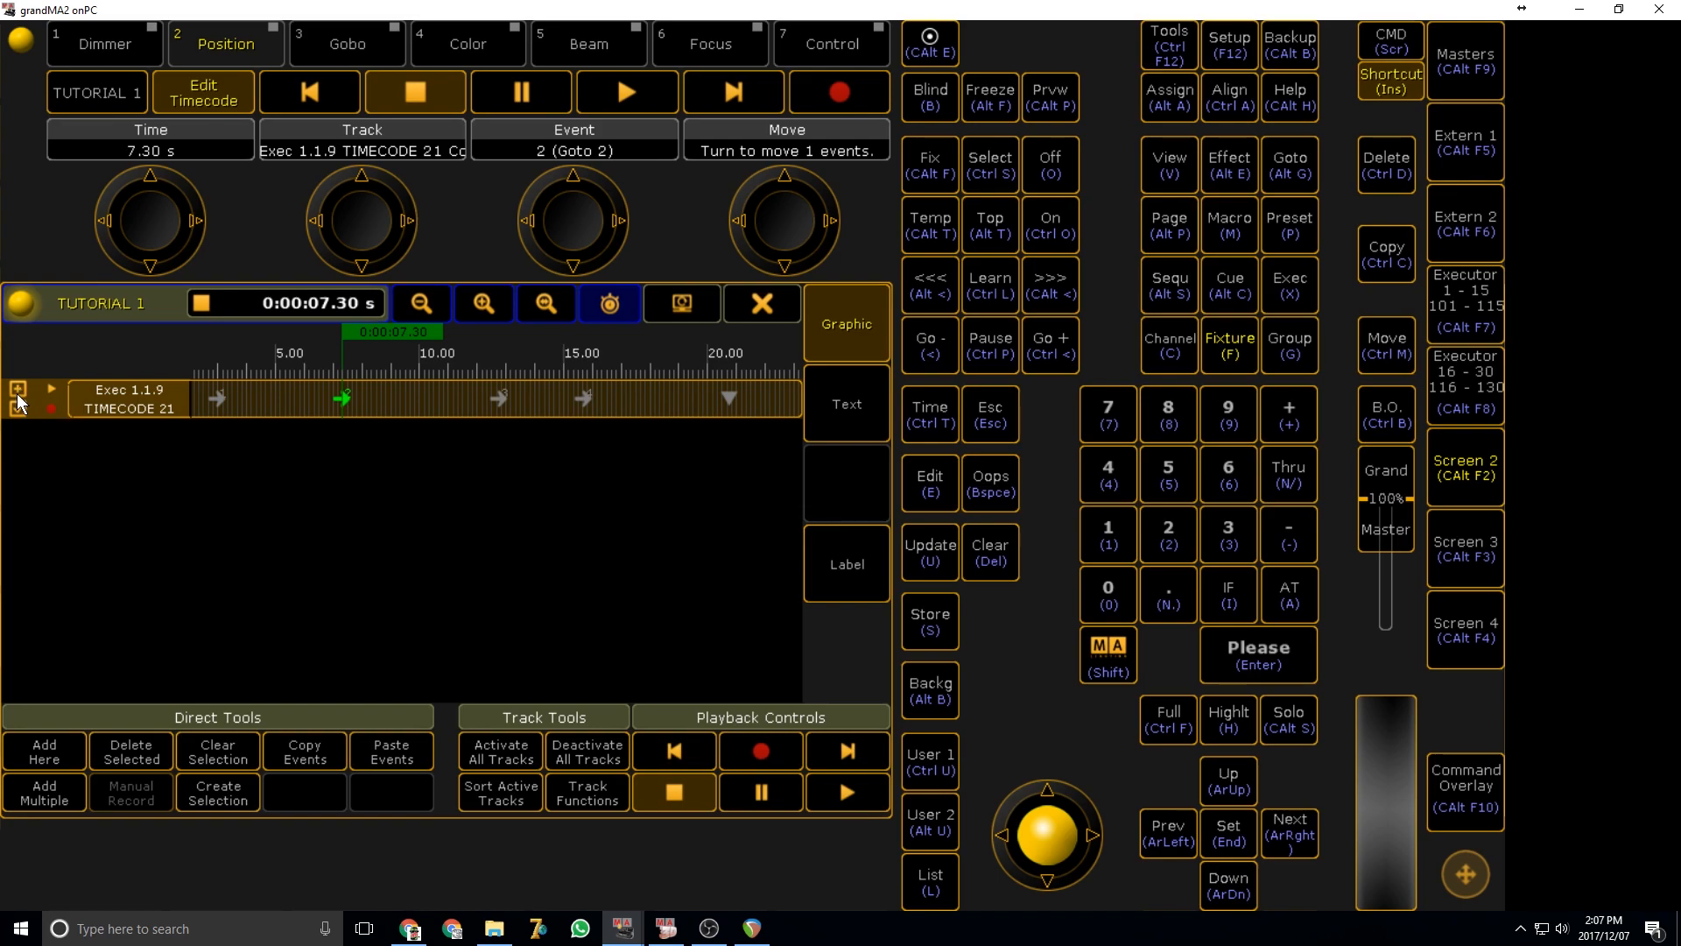
{"action": "left_click", "coordinate": [18, 390]}
{"action": "left_click", "coordinate": [166, 431]}
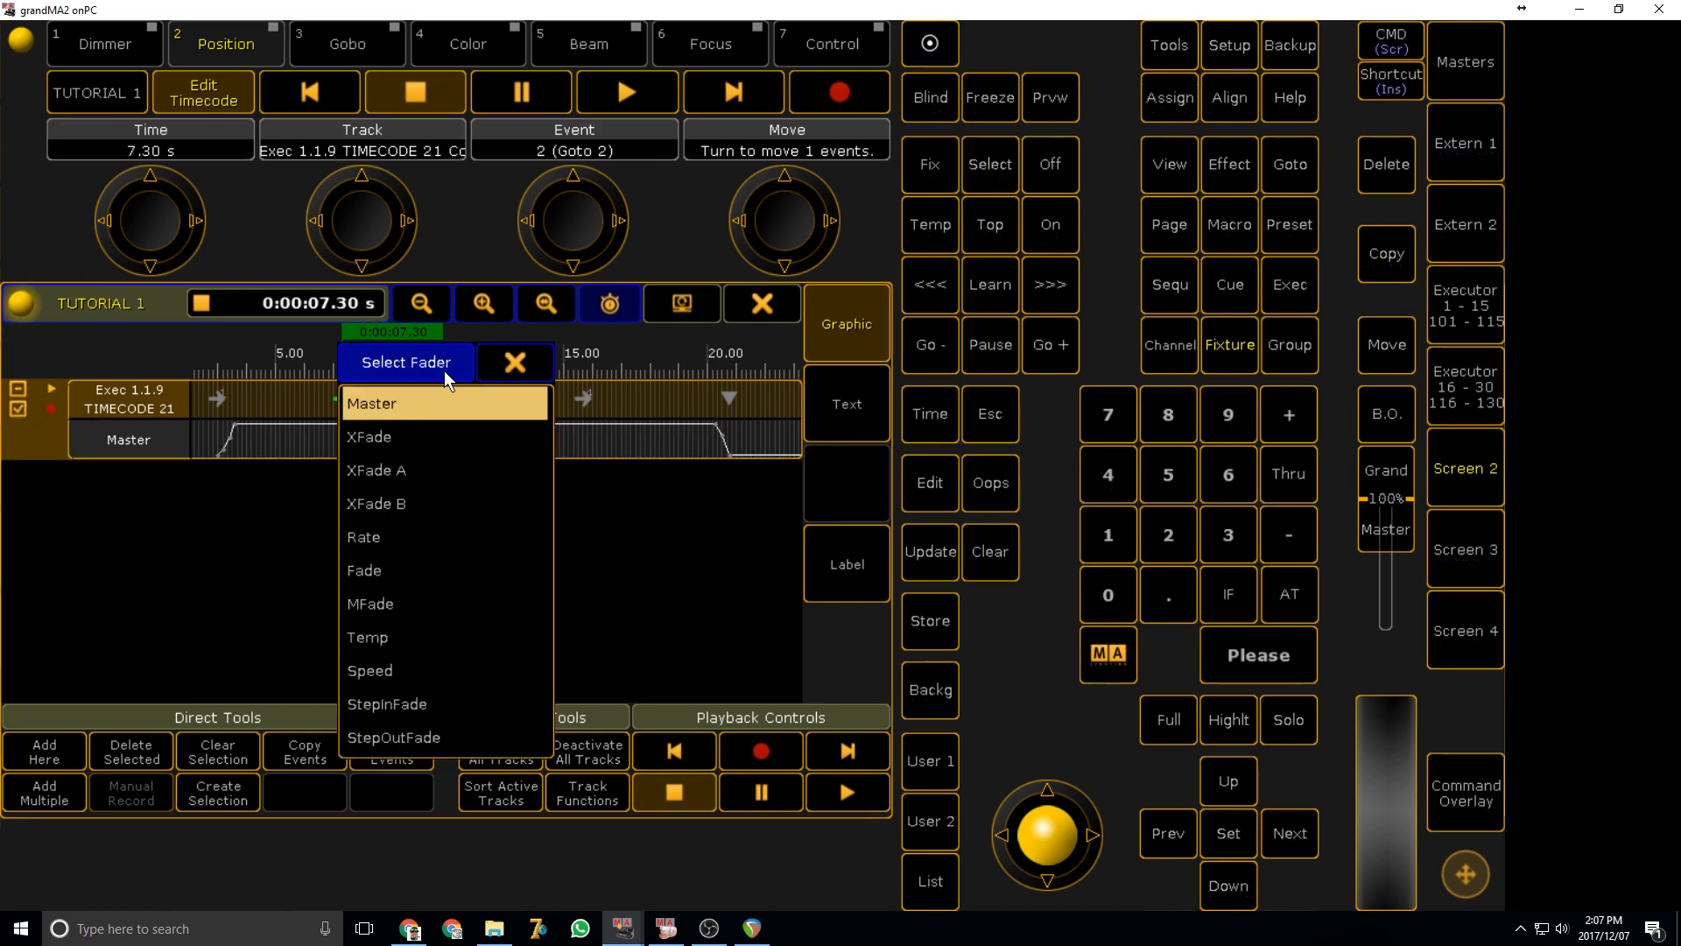
{"action": "left_click", "coordinate": [514, 353]}
{"action": "key", "text": "Insert"}
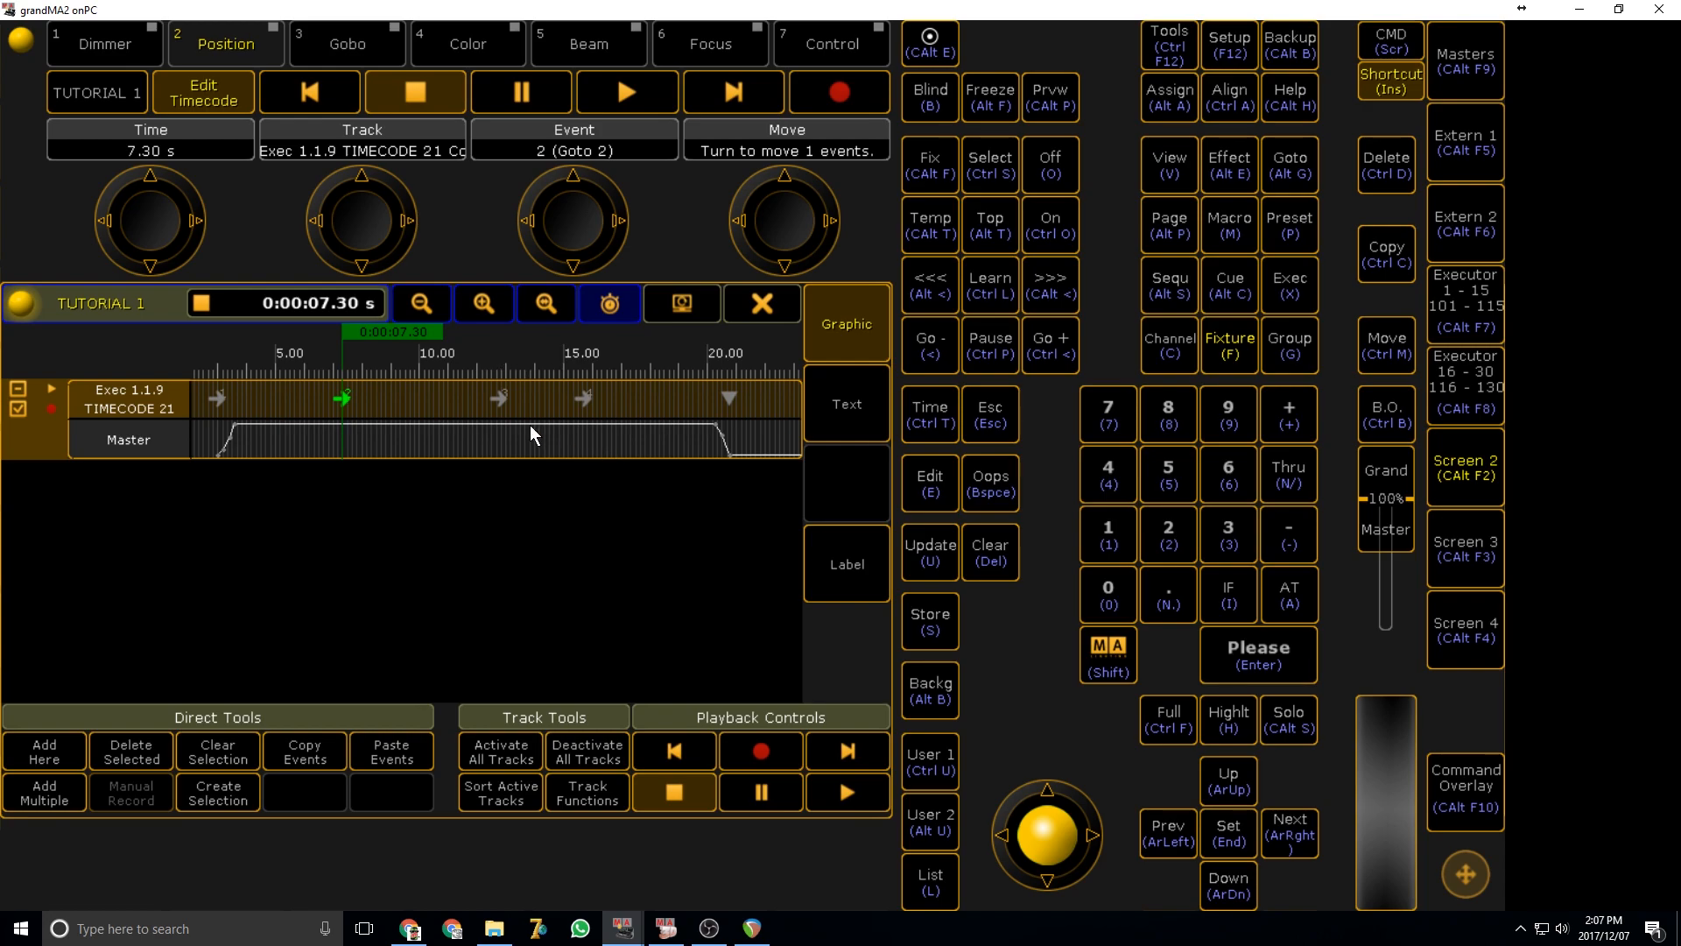
- Move the cue 3 event to 11.27 s on the Exec 1.1.9 track and undo the move
{"action": "left_click", "coordinate": [502, 401]}
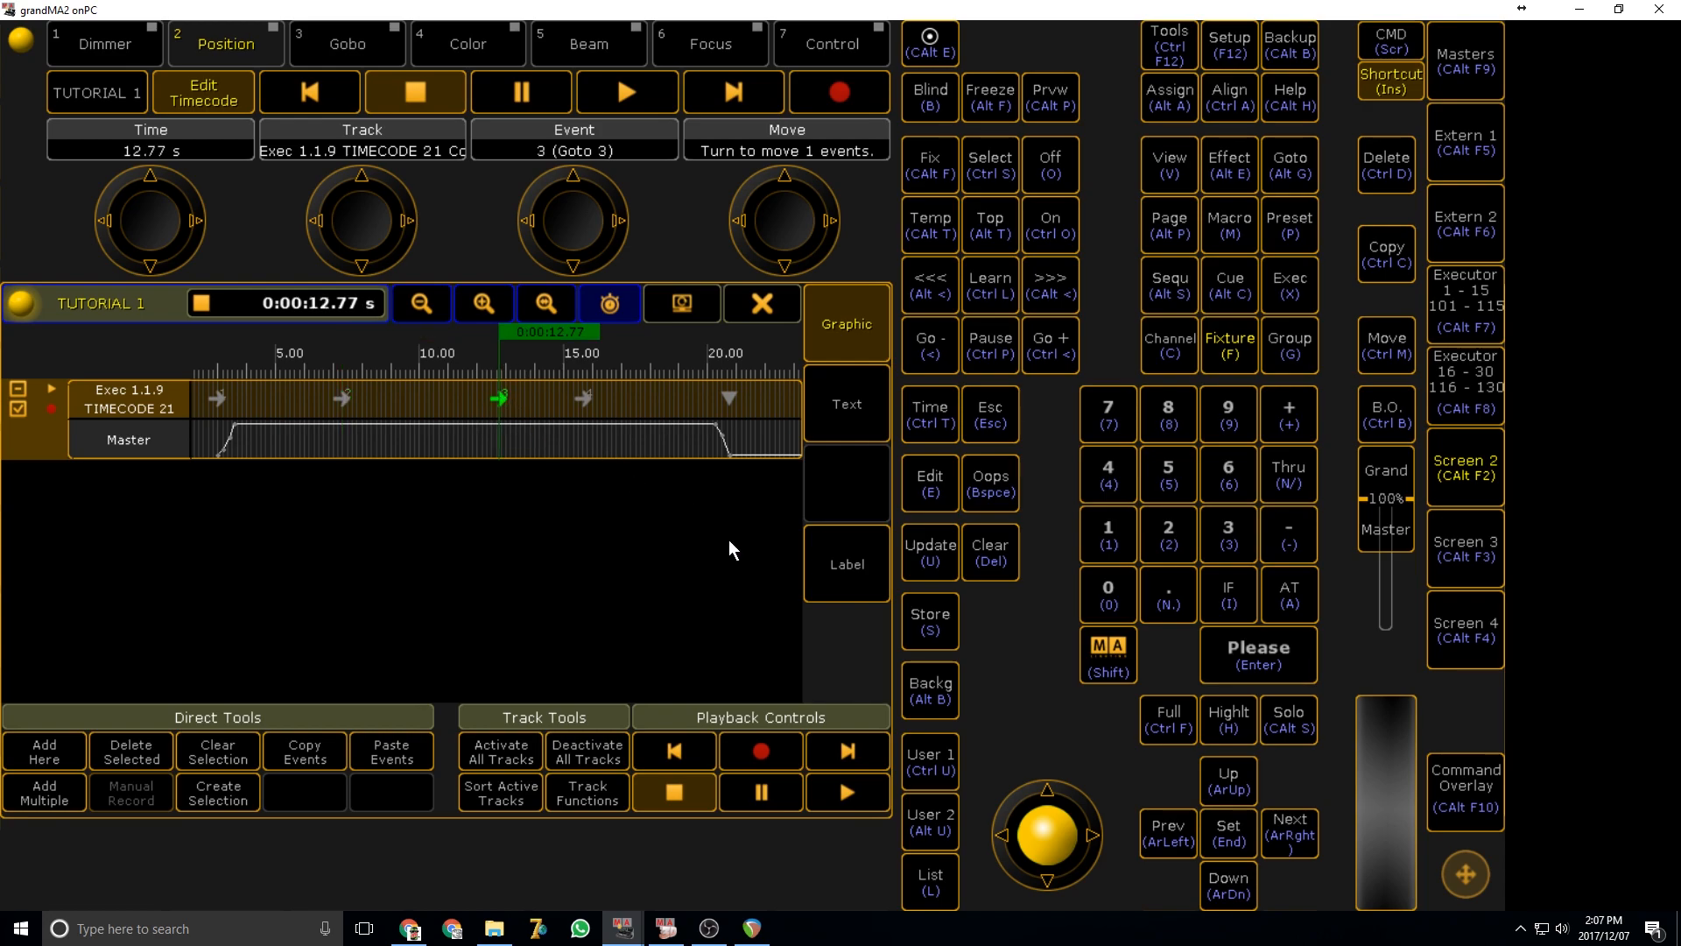
{"action": "scroll", "coordinate": [782, 224], "scroll_direction": "down", "scroll_amount": 4}
{"action": "scroll", "coordinate": [783, 225], "scroll_direction": "up", "scroll_amount": 4}
{"action": "scroll", "coordinate": [782, 224], "scroll_direction": "down", "scroll_amount": 3}
{"action": "key", "text": "BackSpace"}
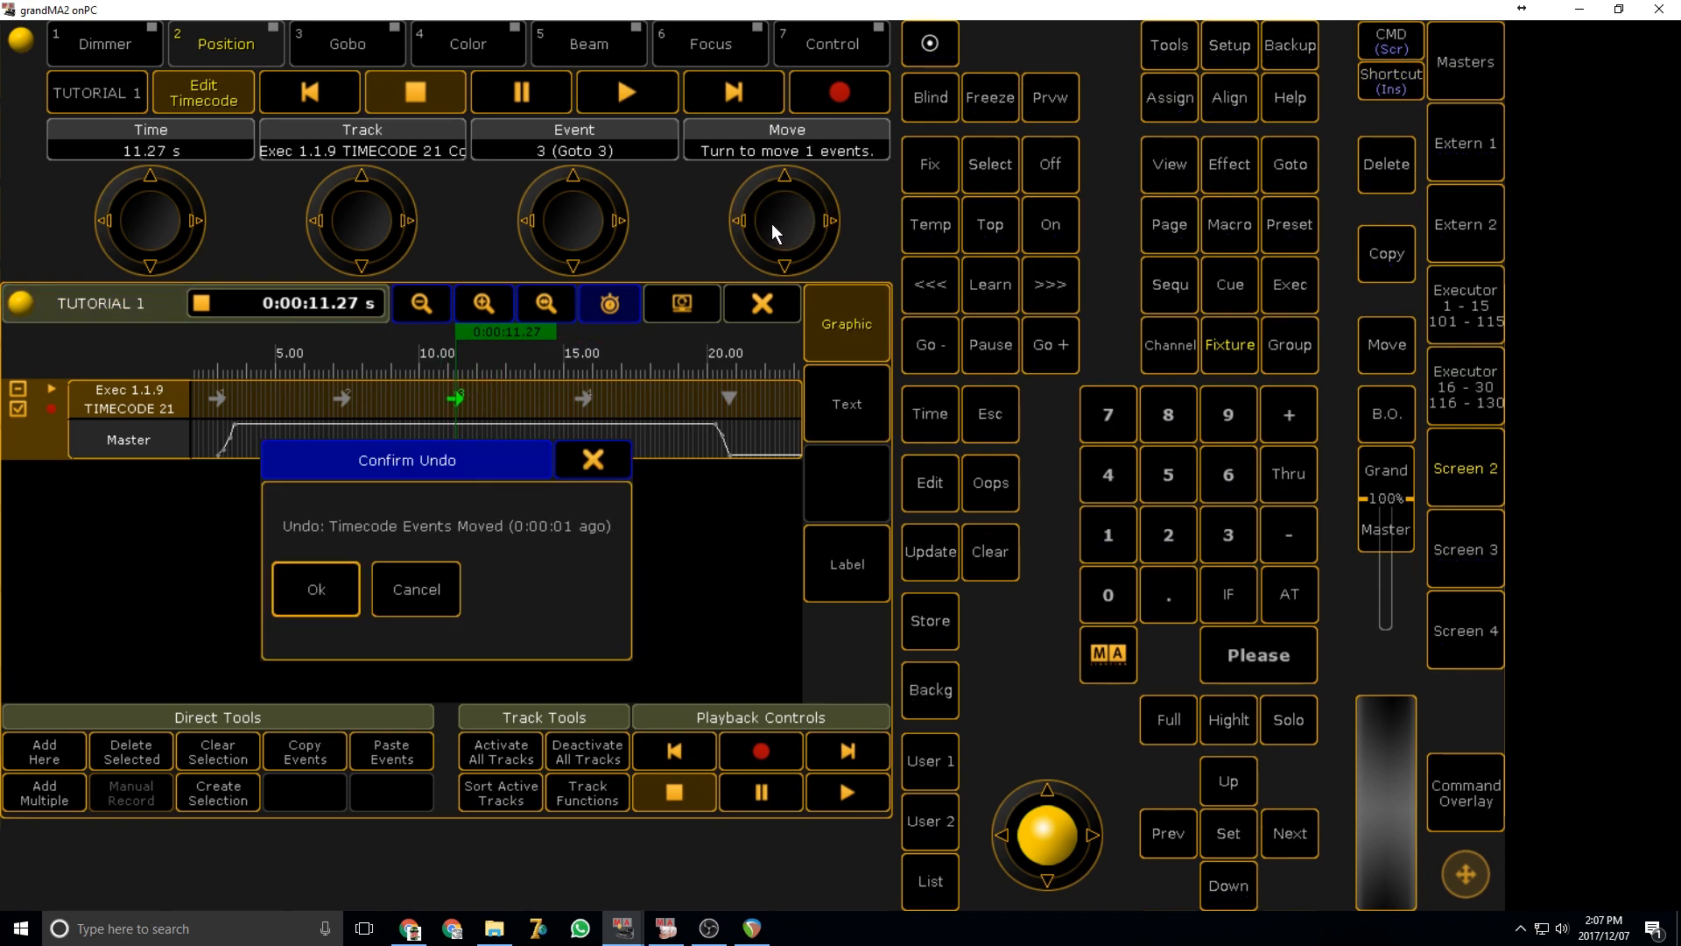
{"action": "key", "text": "Return"}
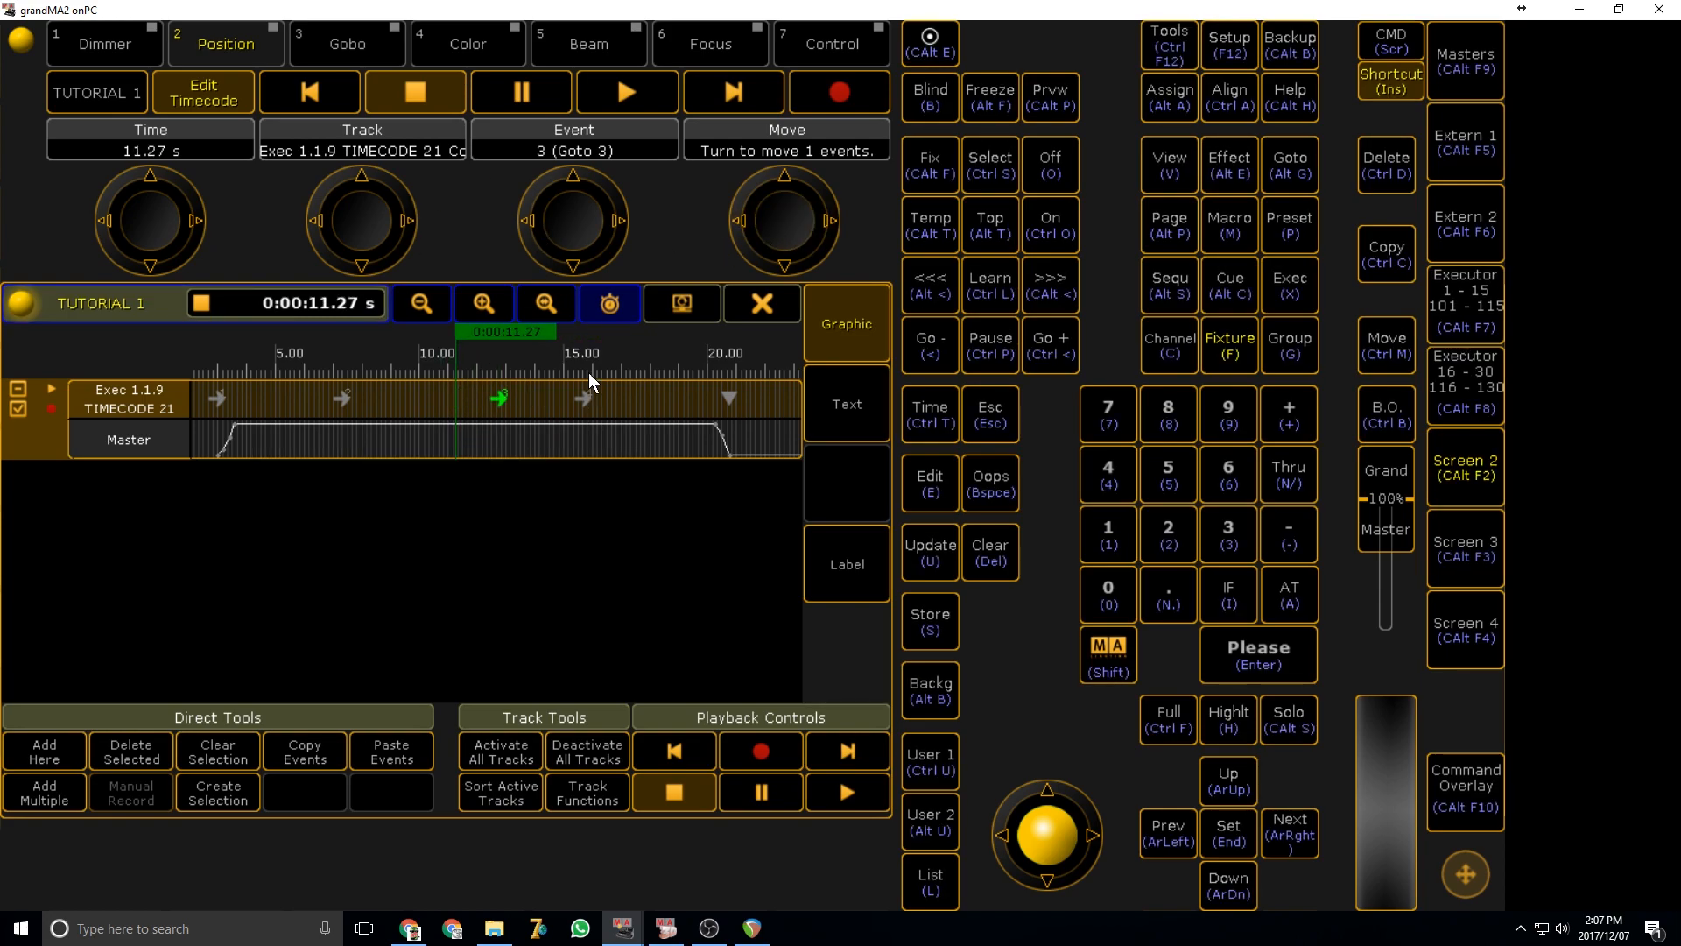
- Close the timecode editor and return to the timecode view
{"action": "left_click", "coordinate": [483, 303]}
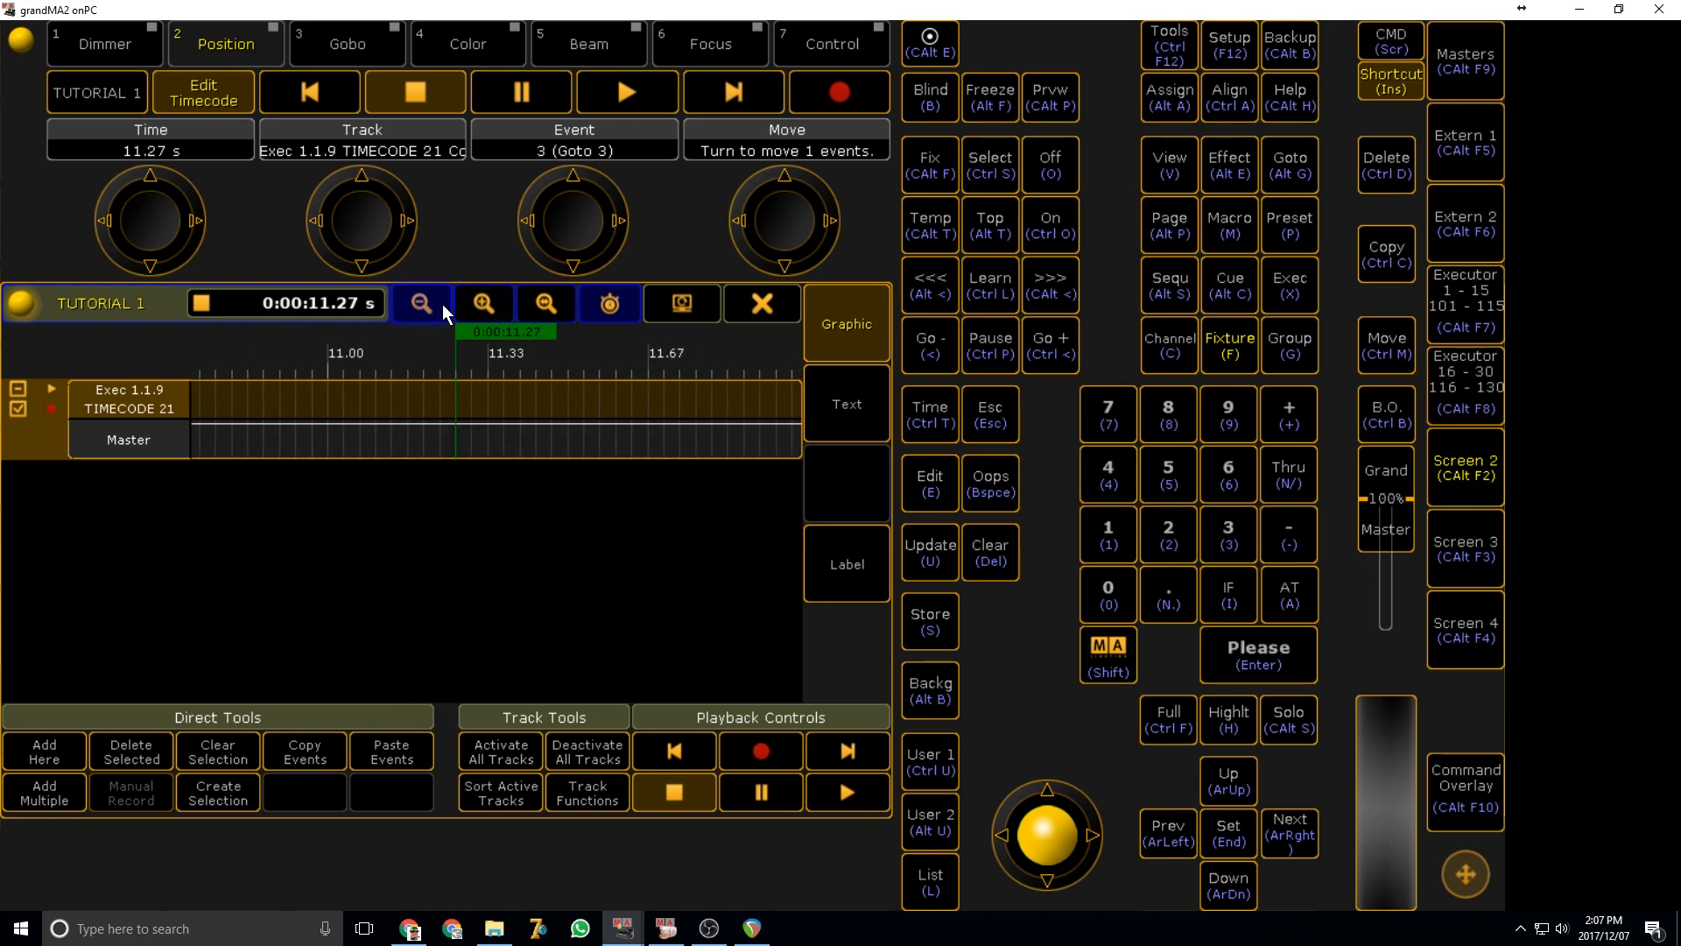
{"action": "left_click", "coordinate": [443, 303]}
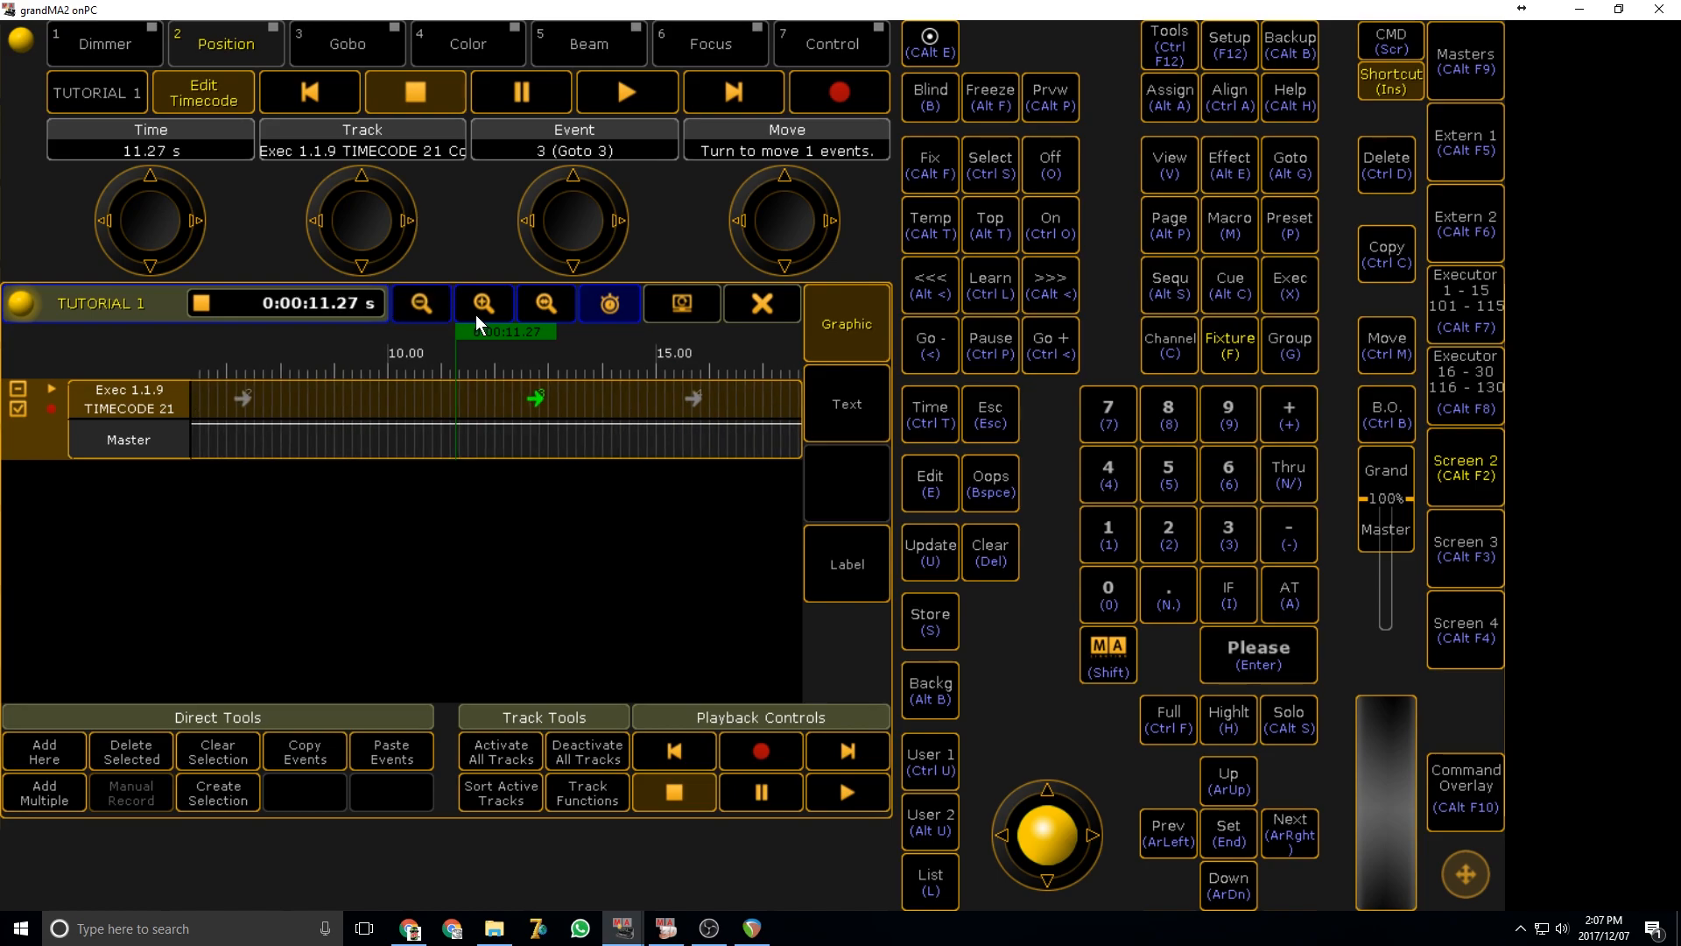
{"action": "left_click", "coordinate": [763, 304]}
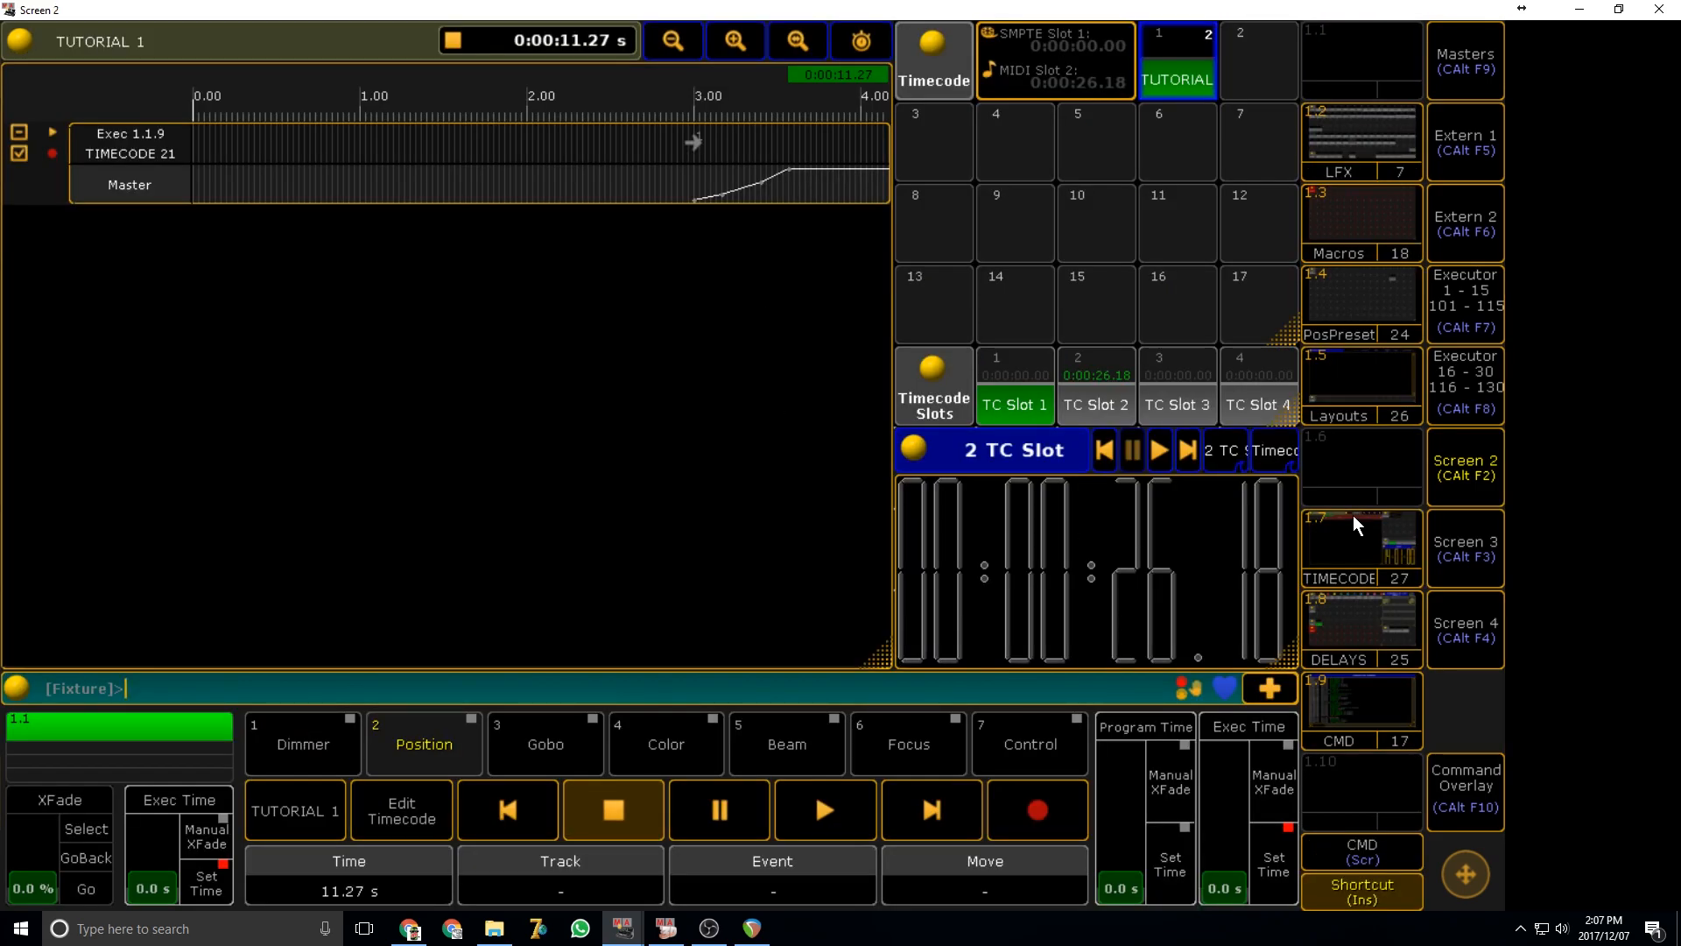
{"action": "left_click", "coordinate": [1460, 780]}
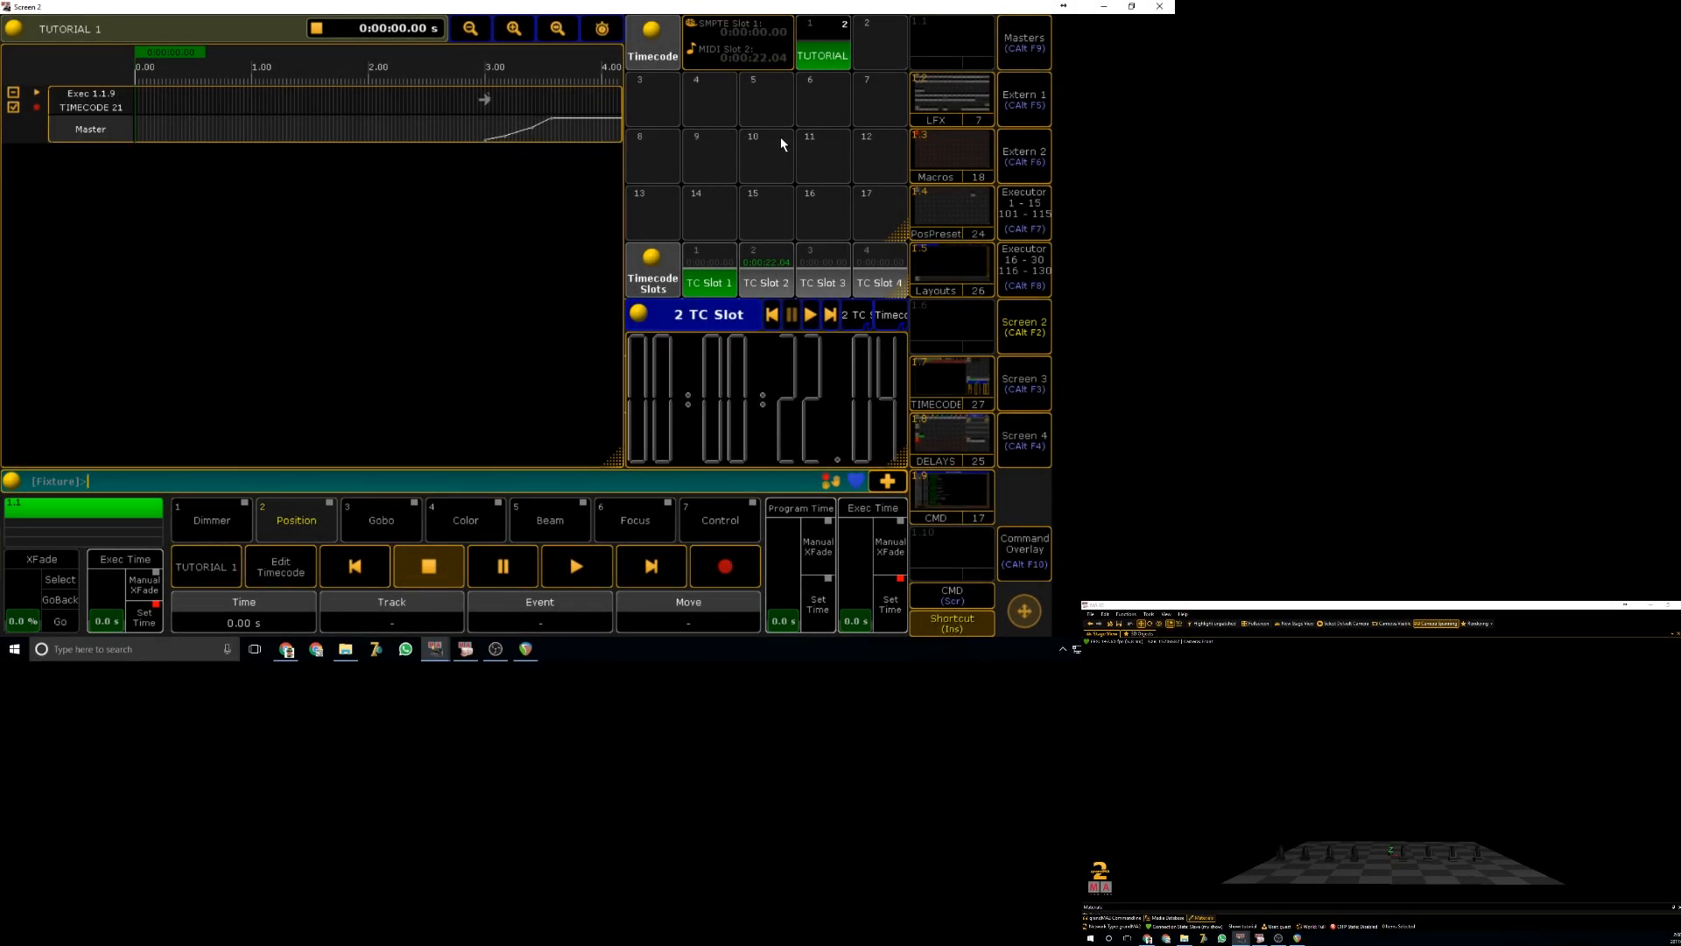
- Select the TUTORIAL timecode, start its playback, pause it, and start it again to await incoming MIDI timecode
{"action": "left_click", "coordinate": [825, 88]}
{"action": "left_click", "coordinate": [823, 50]}
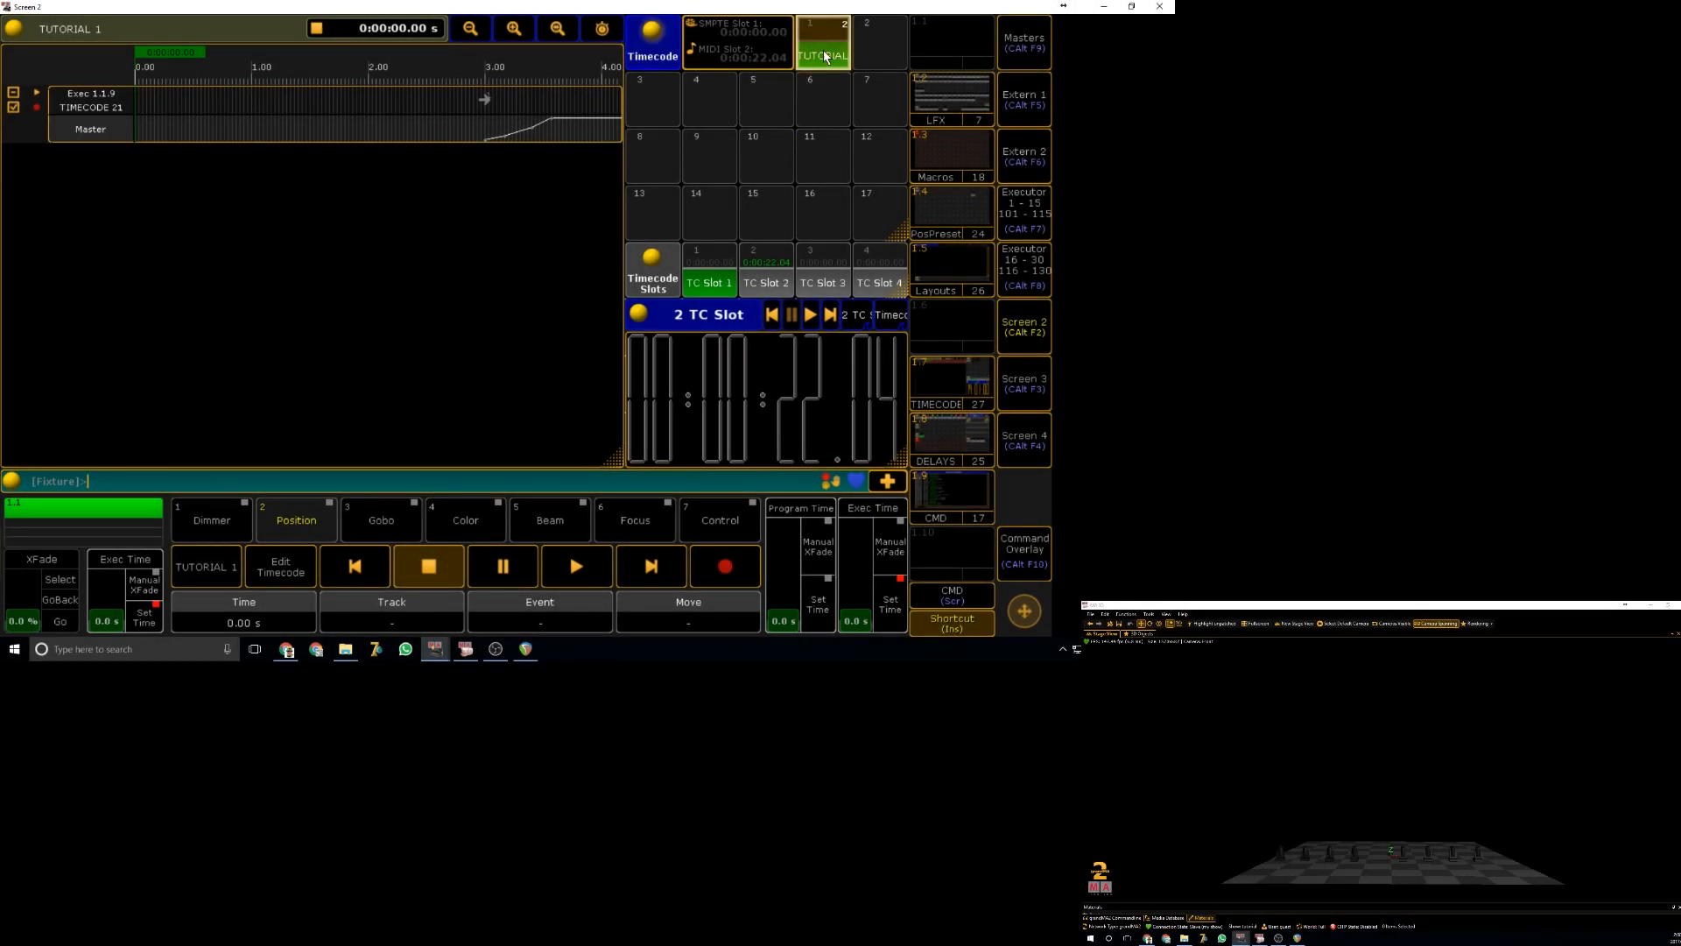
{"action": "left_click", "coordinate": [573, 573]}
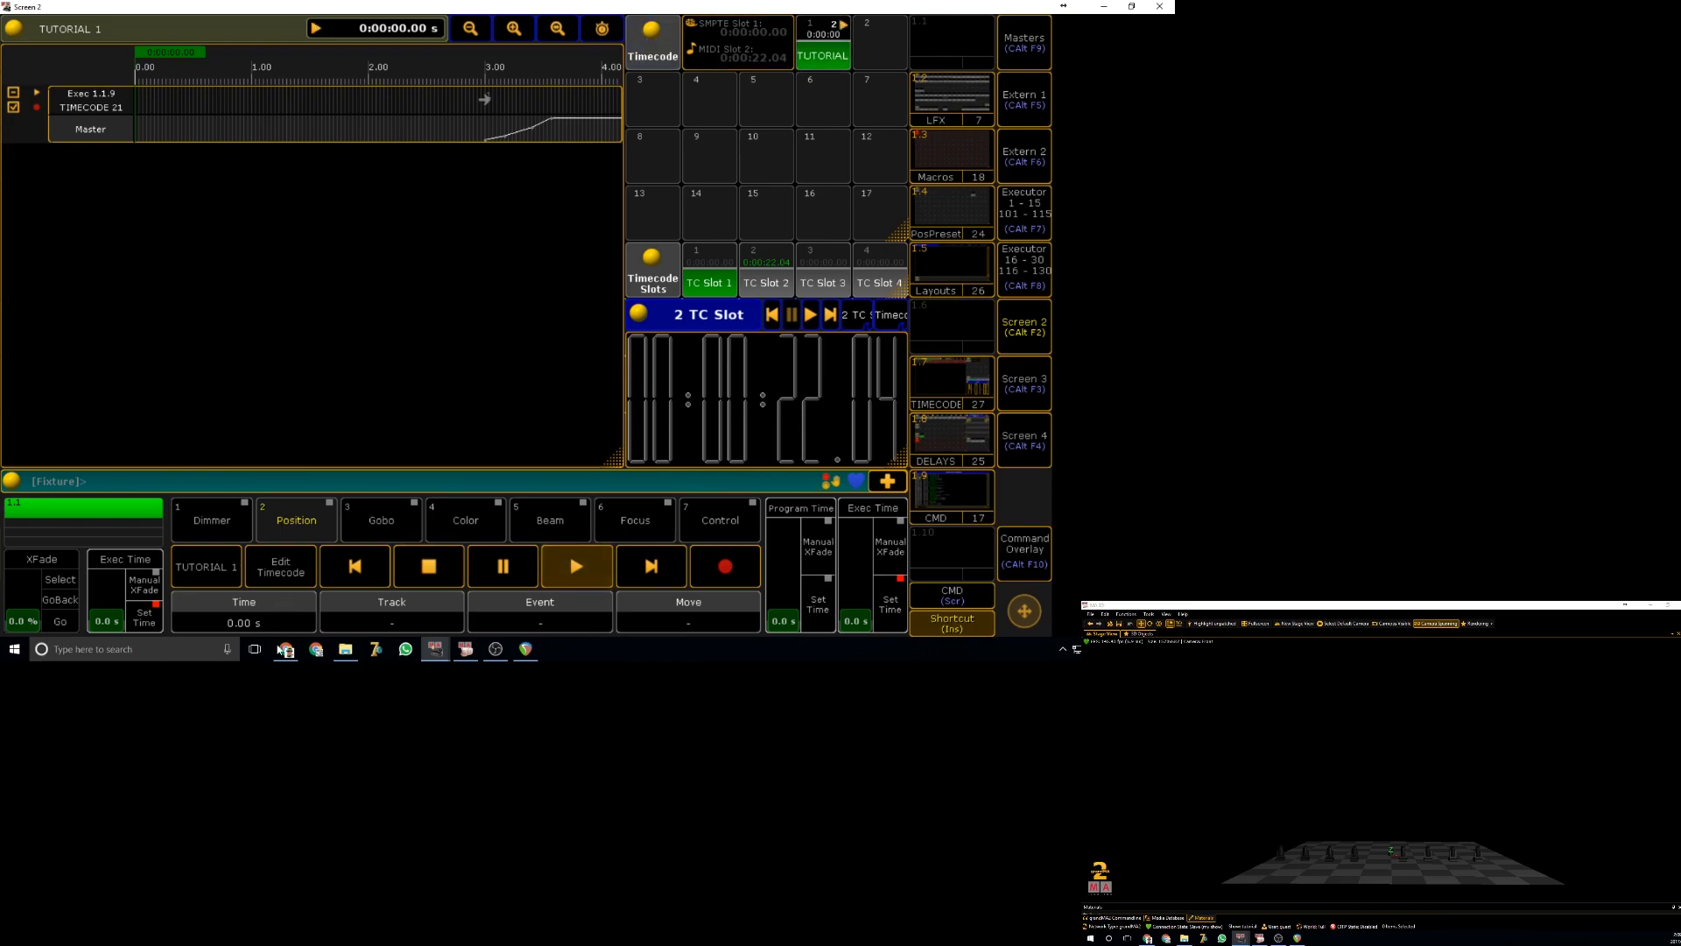
{"action": "left_click", "coordinate": [503, 571]}
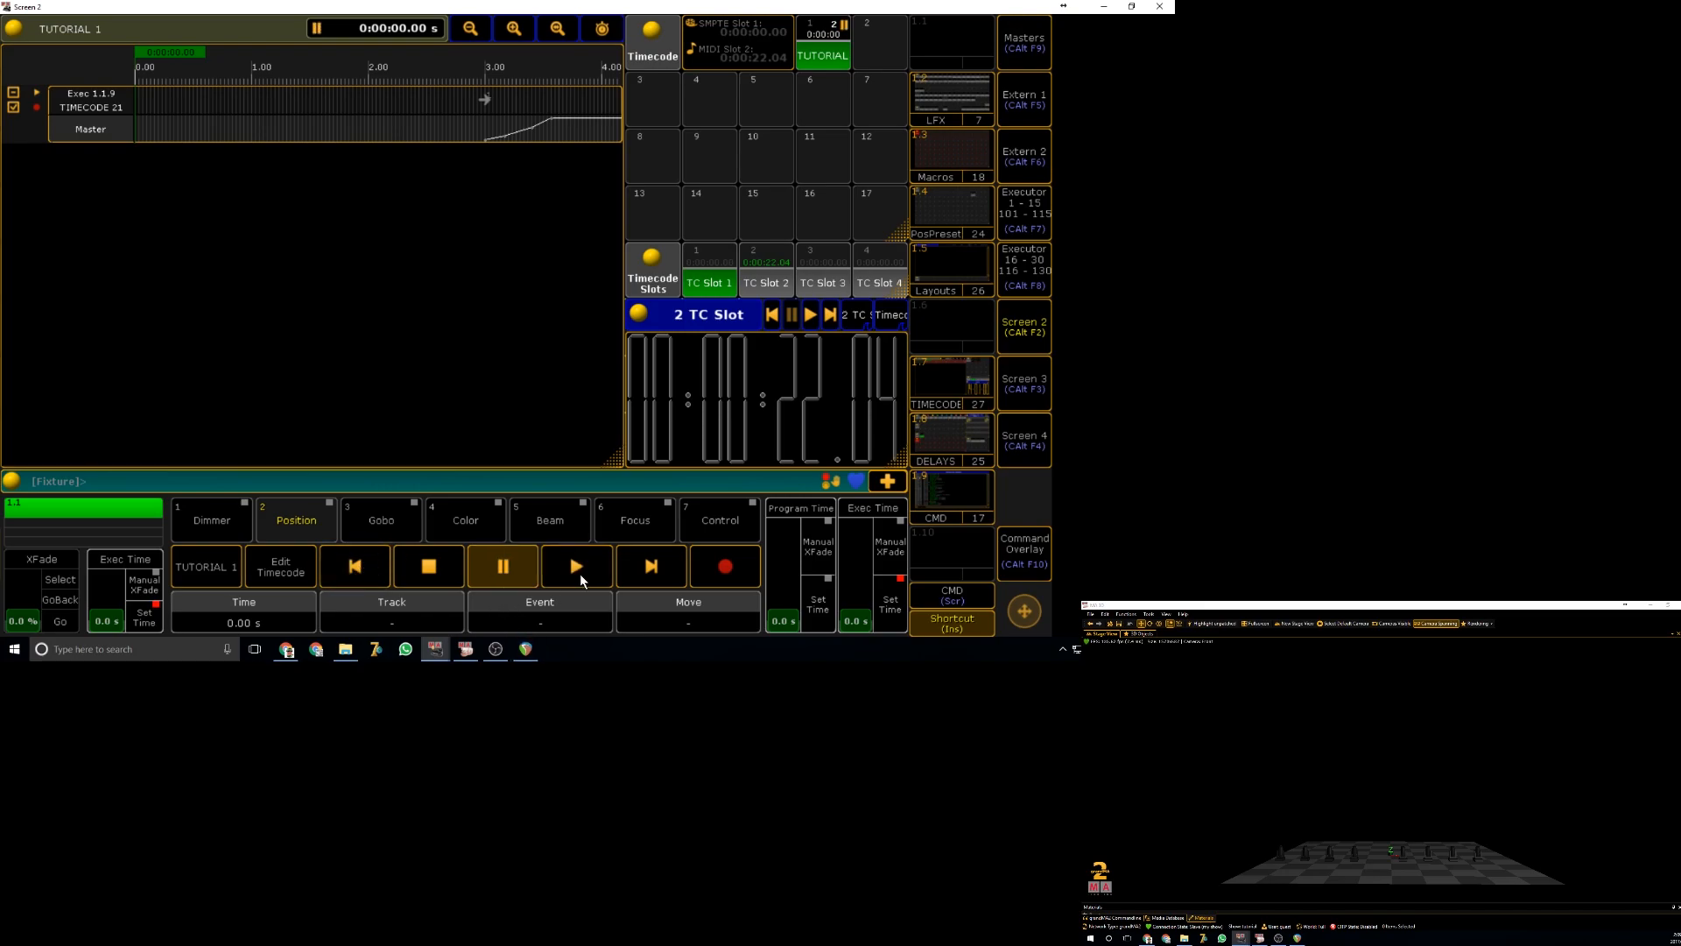
{"action": "left_click", "coordinate": [564, 572]}
- Switch to REAPER, start the timecode generator from the beginning of the timeline, and return to the grandMA2 timecode view
{"action": "mouse_move", "coordinate": [517, 658]}
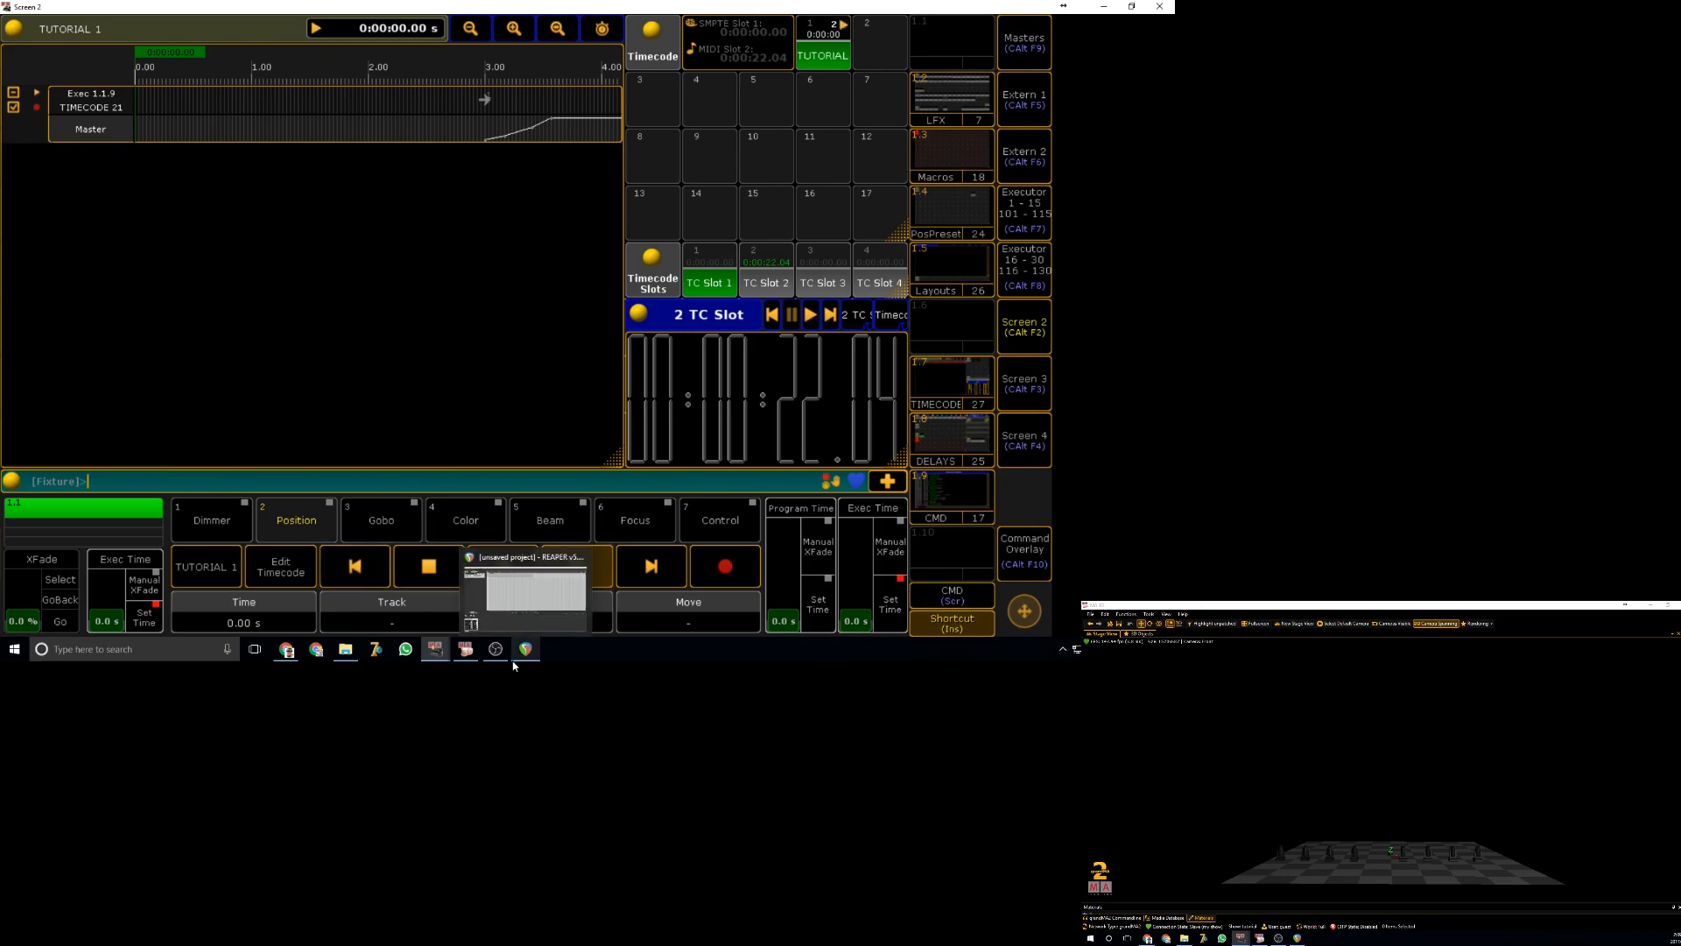
{"action": "left_click", "coordinate": [525, 591]}
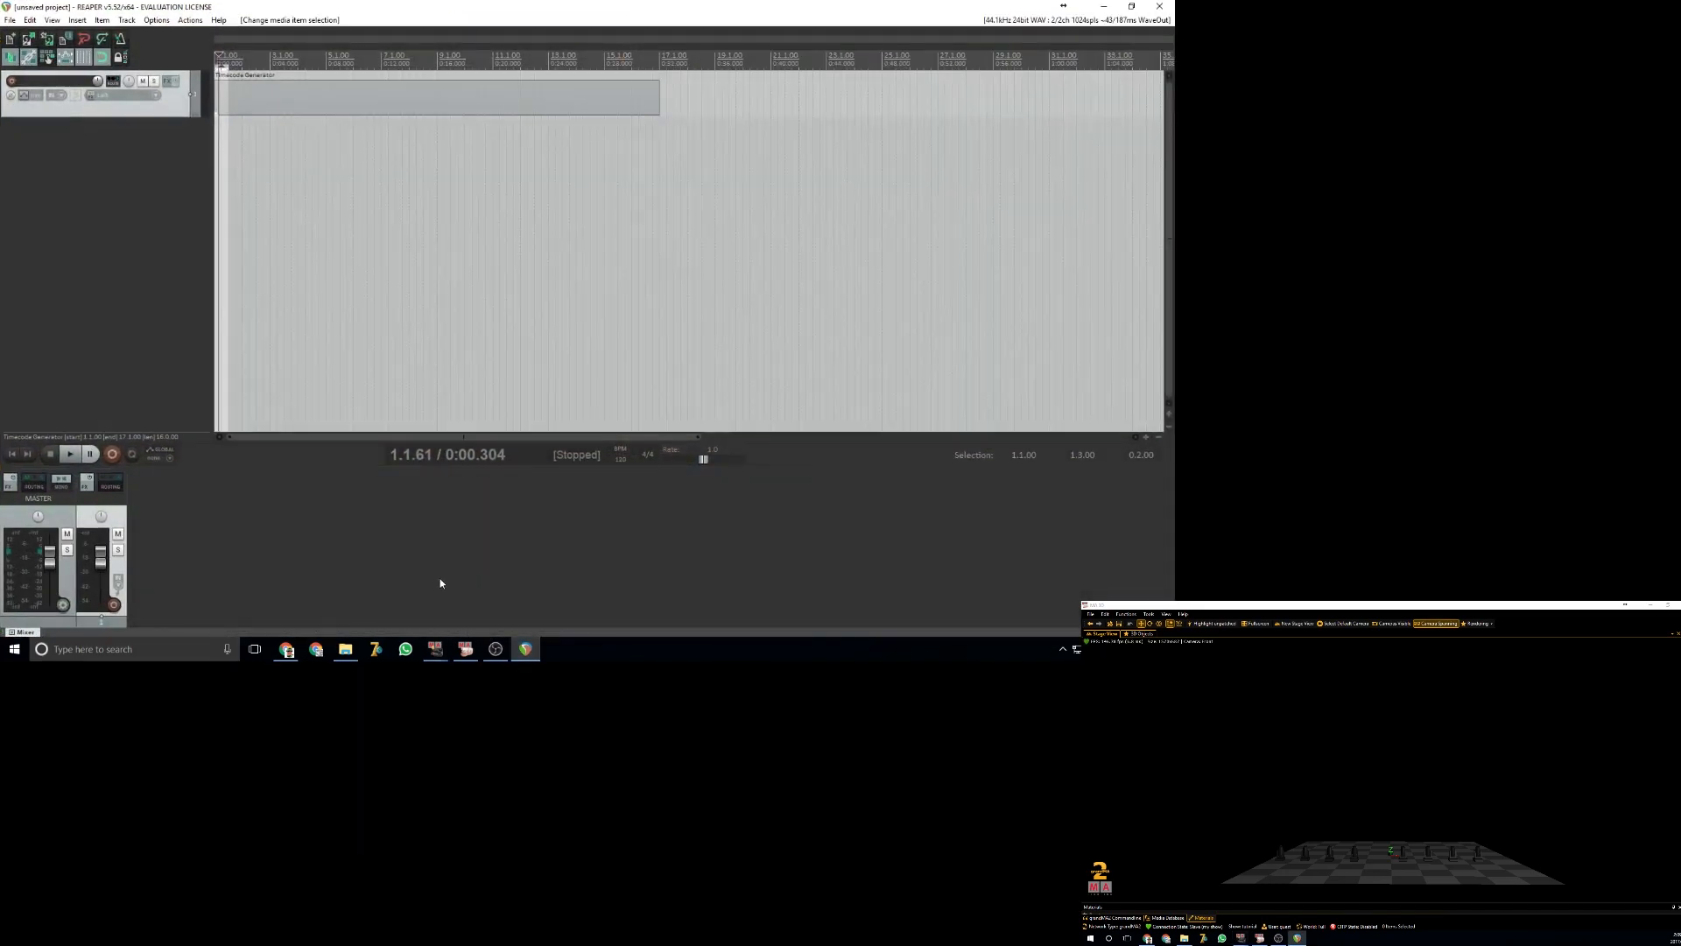
{"action": "left_click", "coordinate": [218, 53]}
{"action": "key", "text": "space"}
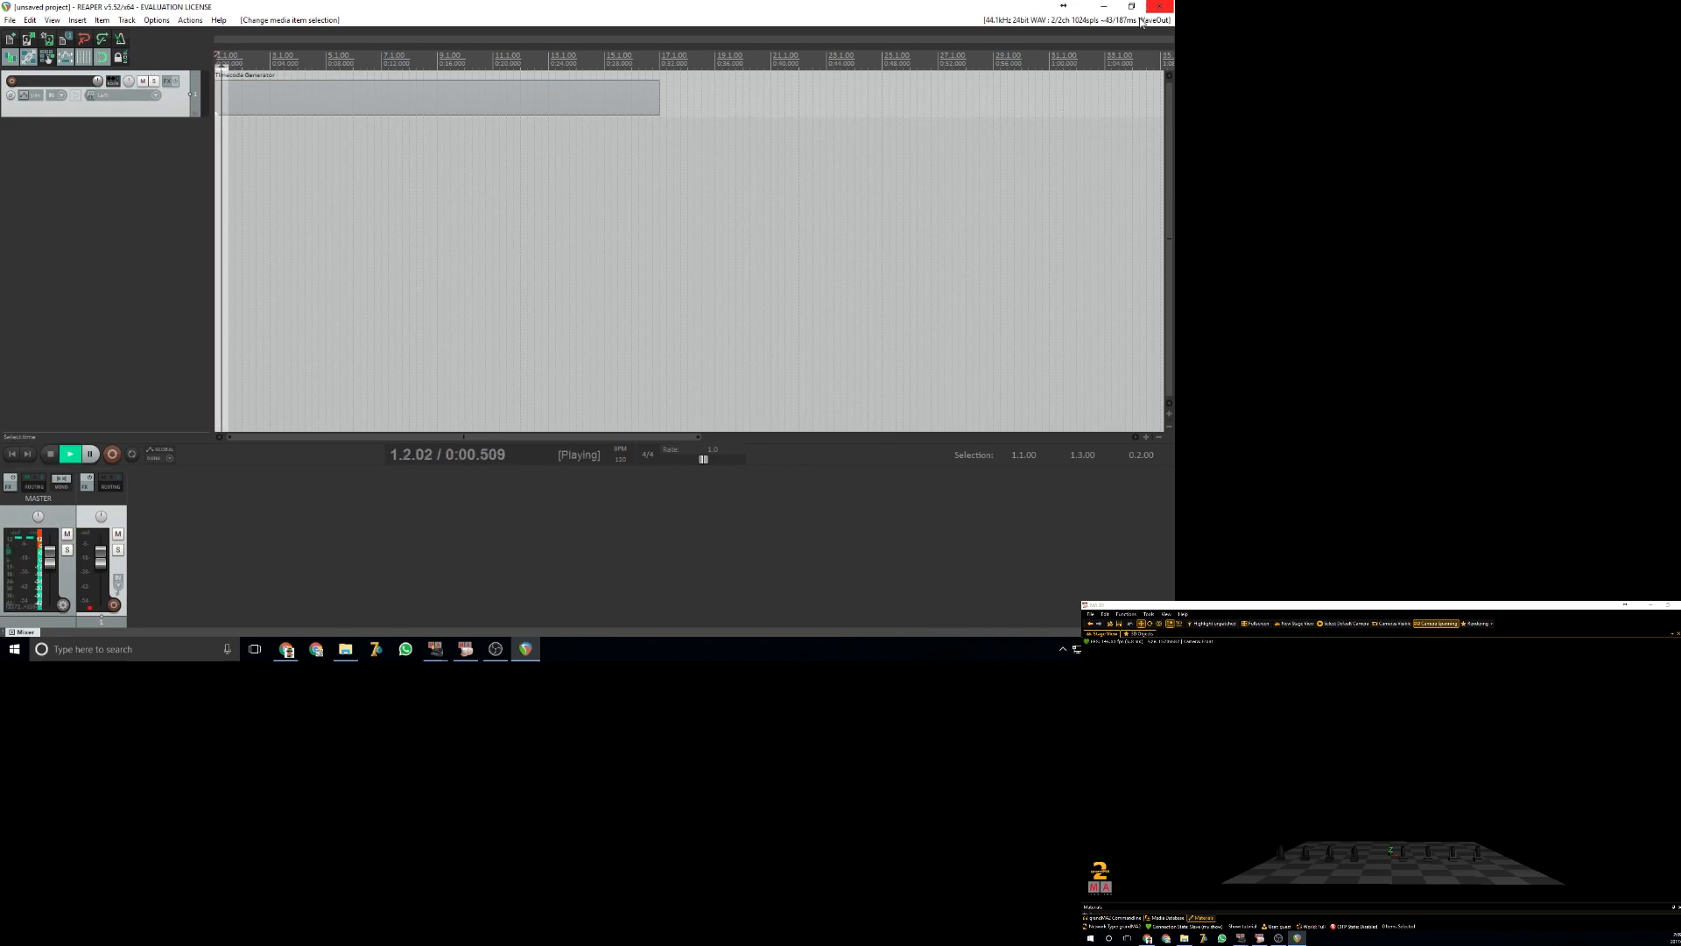
{"action": "left_click", "coordinate": [1110, 6]}
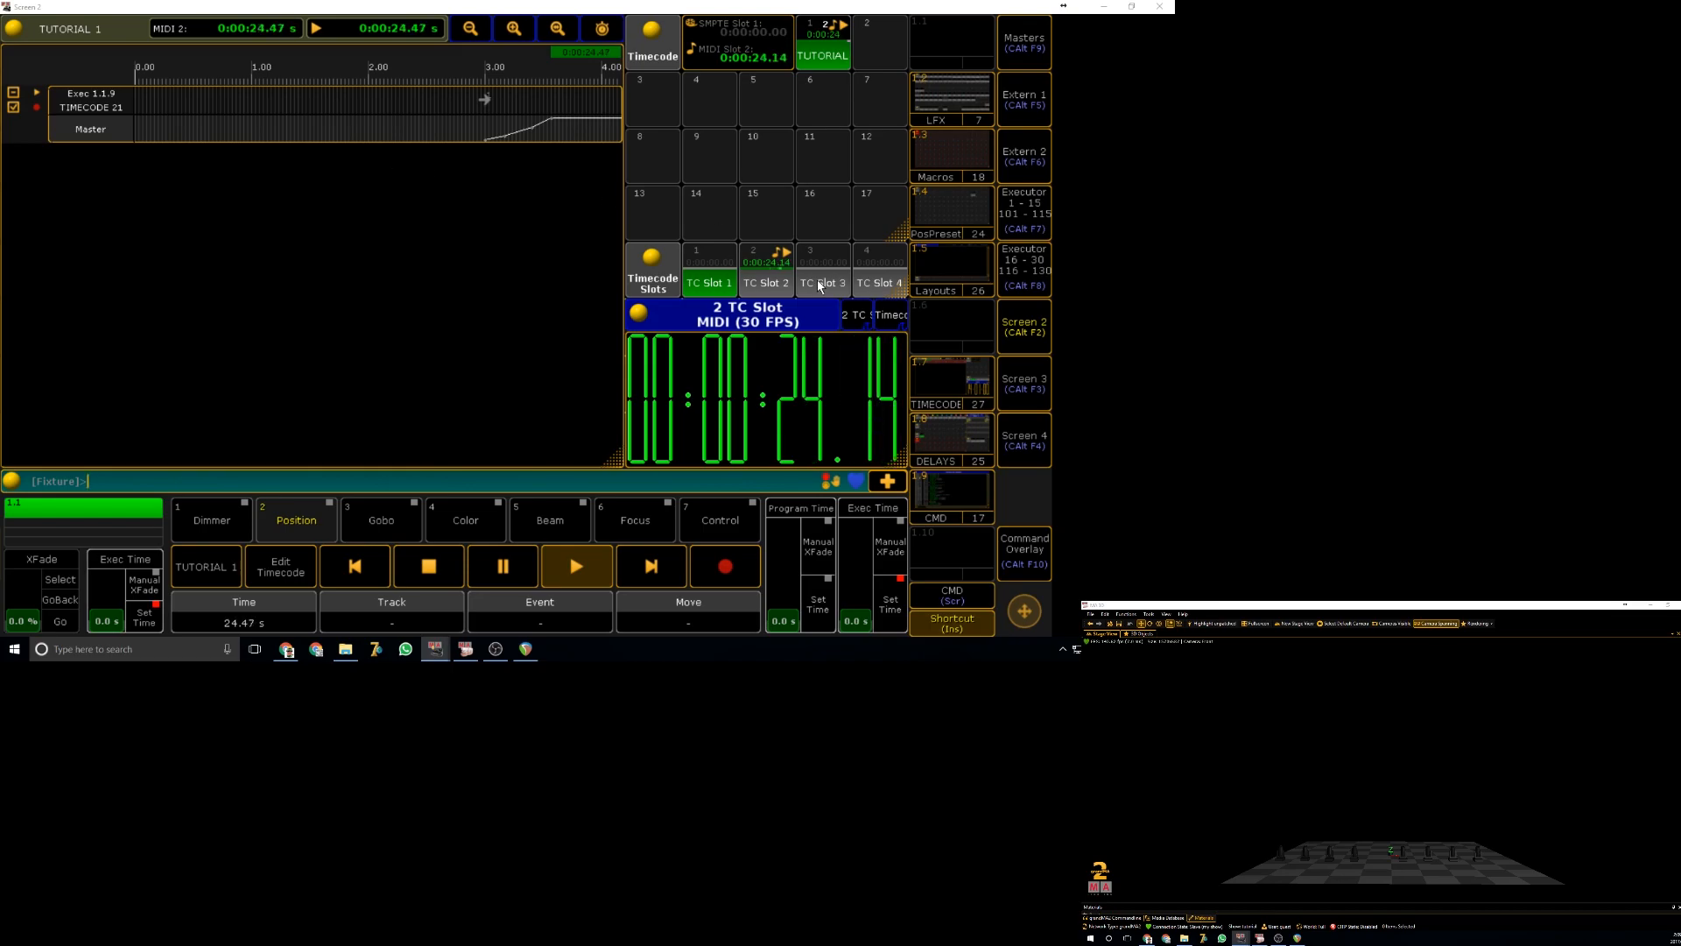
- Stop the TUTORIAL timecode, stop playback in REAPER, and return to the grandMA2 timecode view
{"action": "left_click", "coordinate": [431, 569]}
{"action": "left_click", "coordinate": [525, 649]}
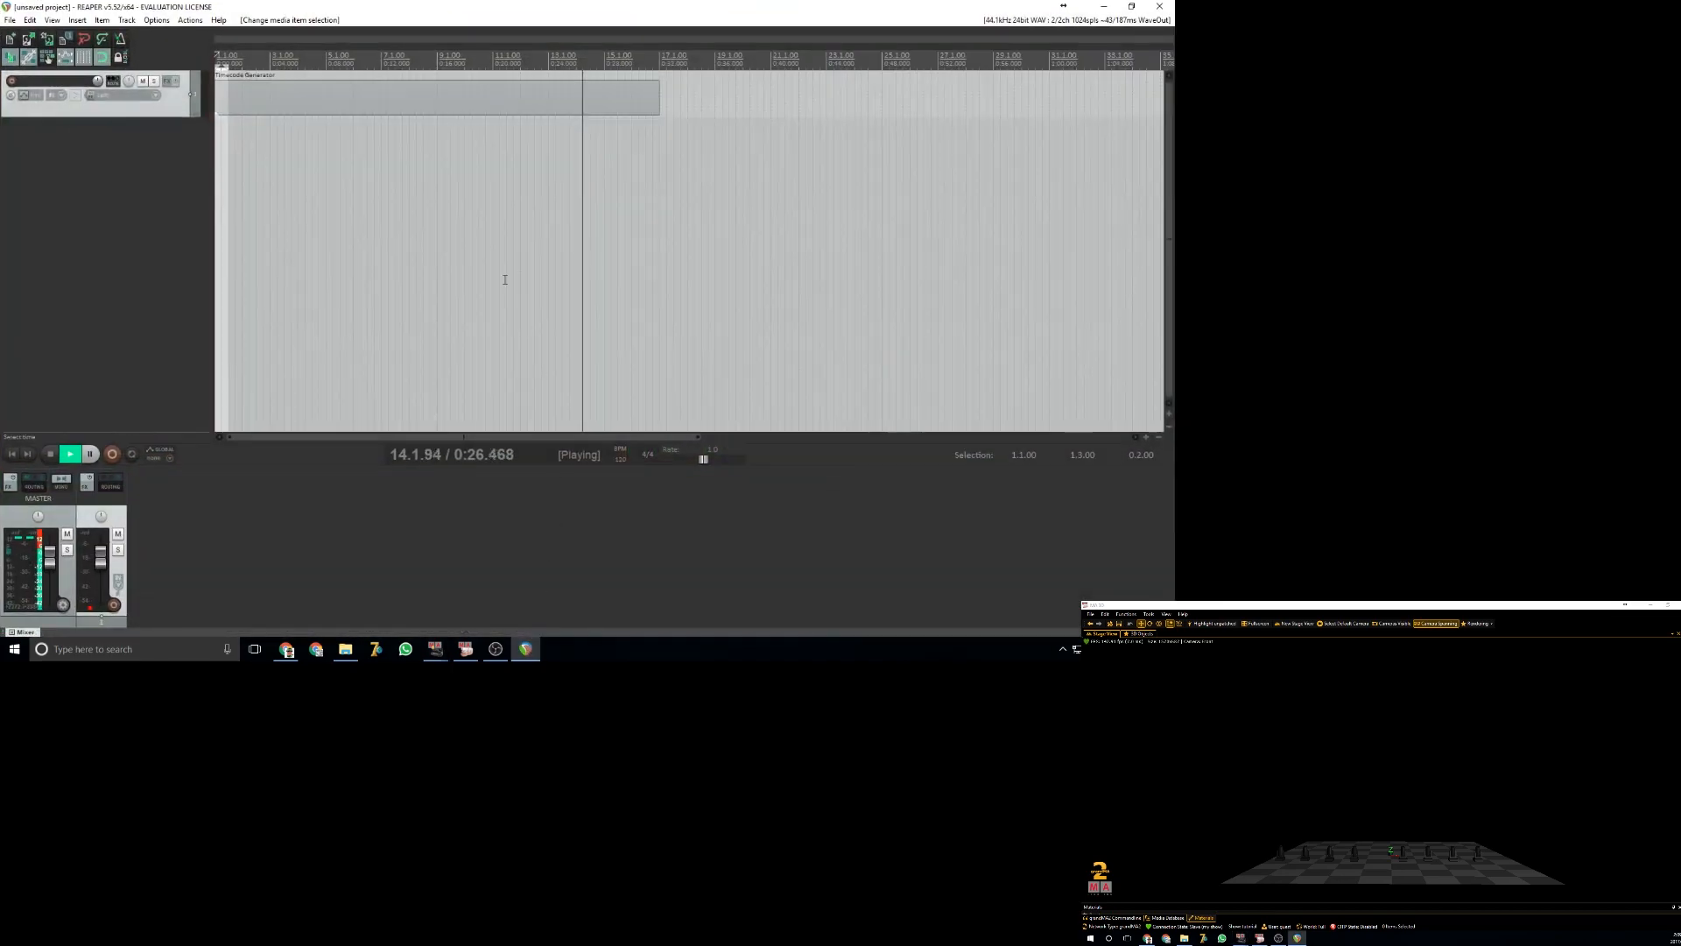
{"action": "key", "text": "space"}
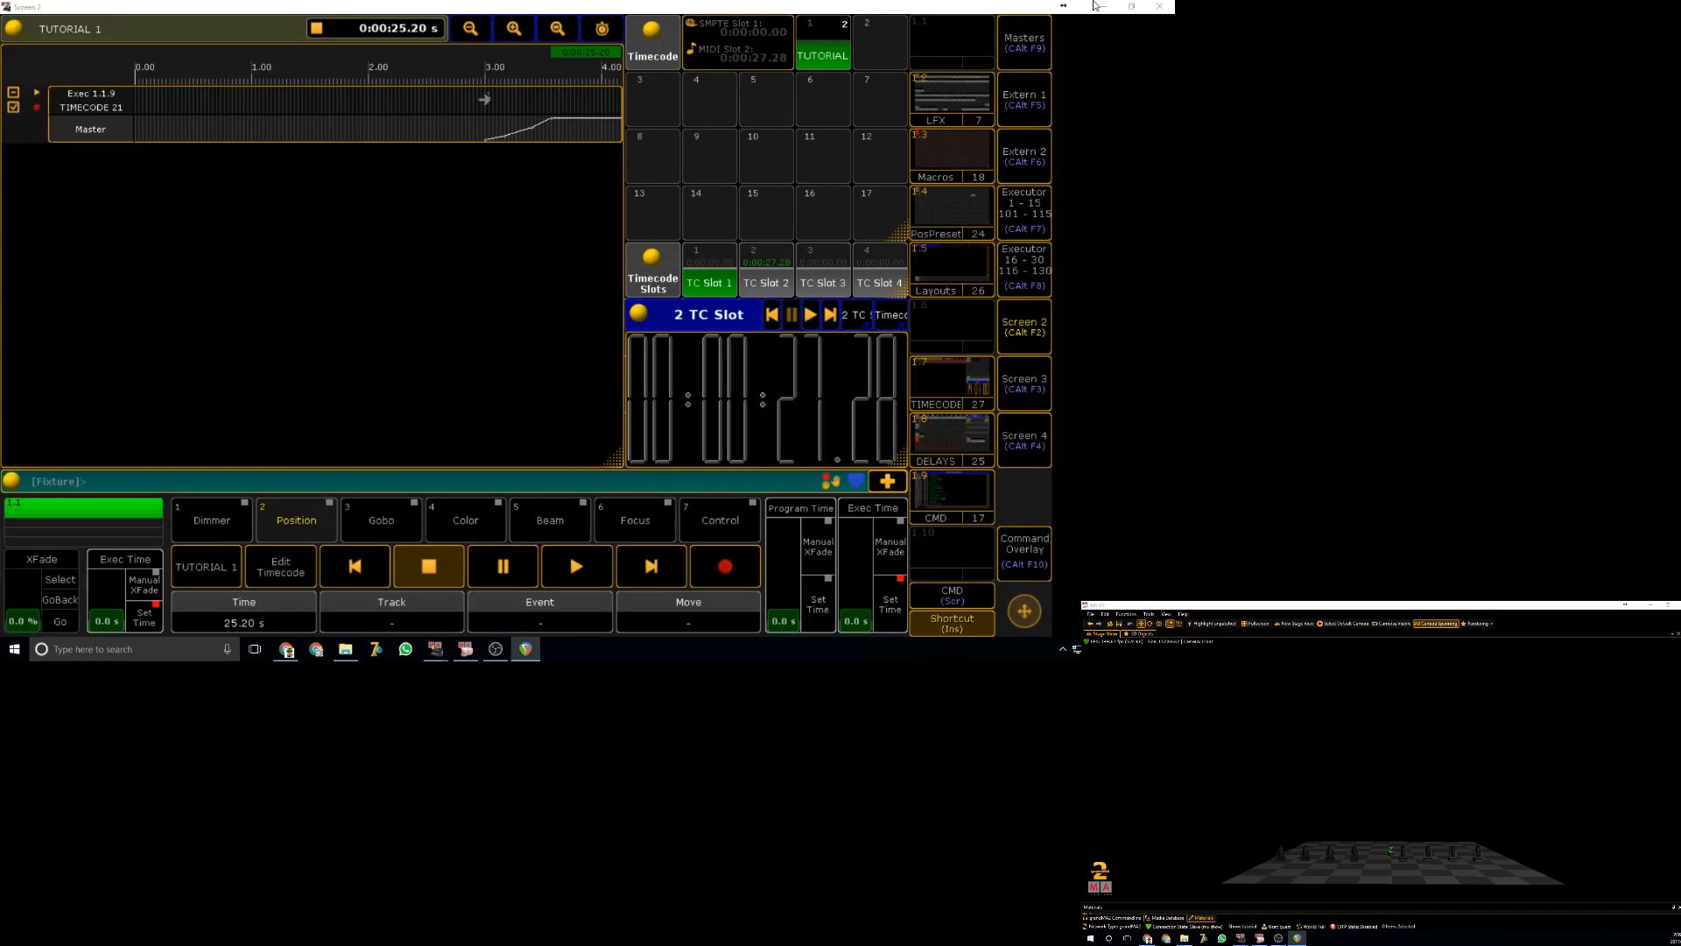
{"action": "left_click", "coordinate": [1101, 6]}
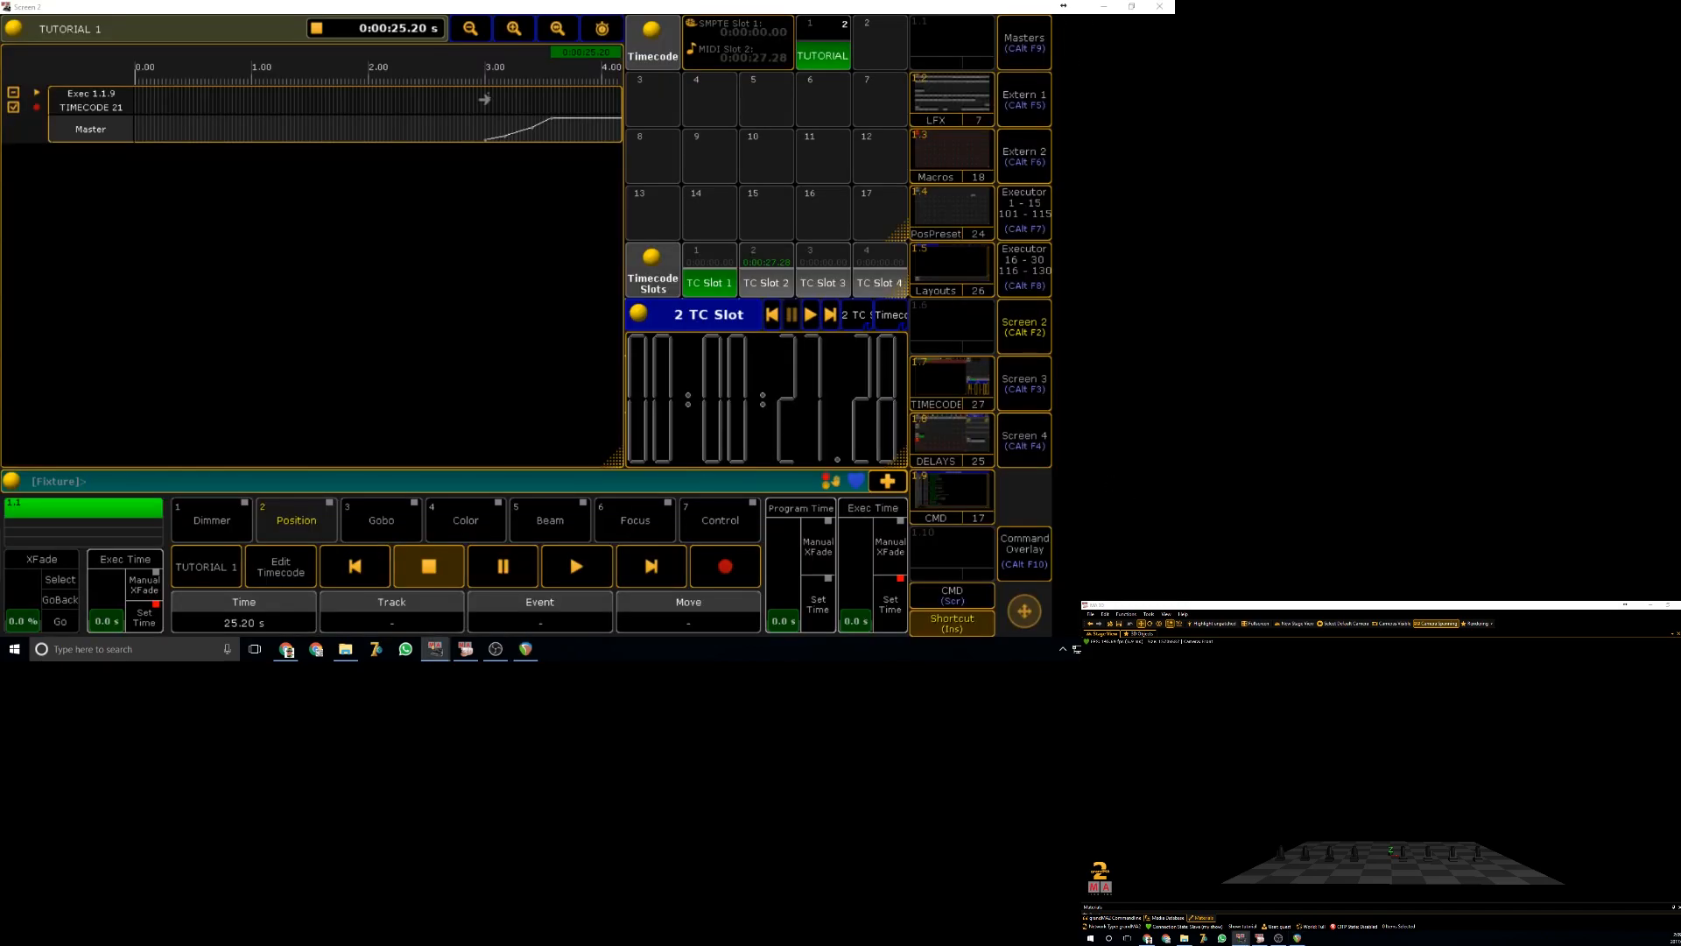